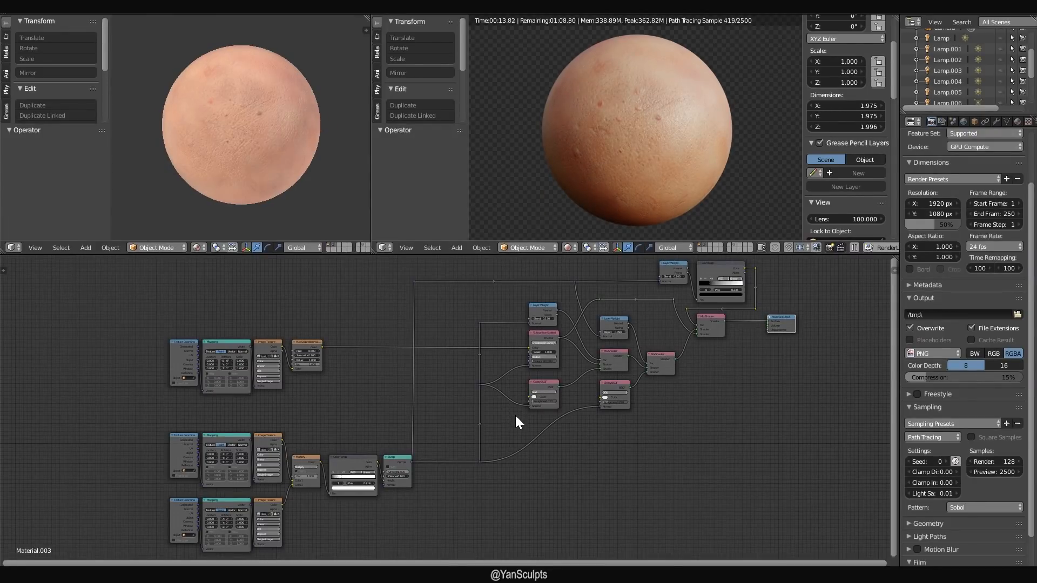
- Preview the colour Image Texture node feeding the Hue Saturation Value node and inspect its skin detail up close on the sphere
{"action": "middle_click_drag", "start_coordinate": [507, 457], "coordinate": [541, 424]}
{"action": "scroll", "coordinate": [501, 437], "scroll_direction": "up", "scroll_amount": 1}
{"action": "scroll", "coordinate": [433, 361], "scroll_direction": "up", "scroll_amount": 1}
{"action": "middle_click_drag", "start_coordinate": [434, 362], "coordinate": [425, 369]}
{"action": "left_click", "coordinate": [326, 288], "text": "ctrl+shift"}
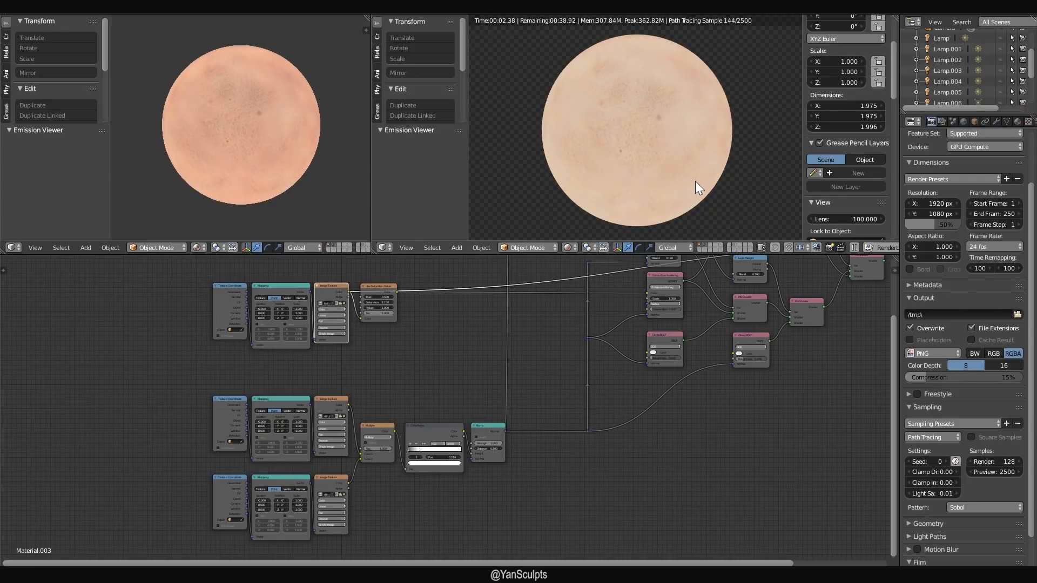
{"action": "scroll", "coordinate": [287, 114], "scroll_direction": "up", "scroll_amount": 3}
{"action": "scroll", "coordinate": [286, 126], "scroll_direction": "down", "scroll_amount": 1}
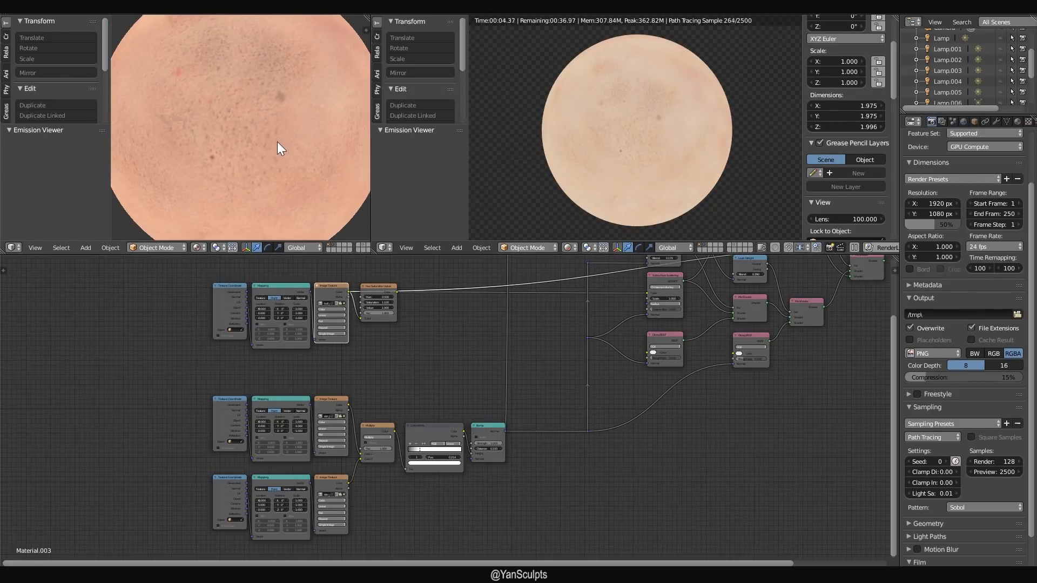
{"action": "middle_click_drag", "start_coordinate": [296, 152], "coordinate": [276, 161]}
{"action": "scroll", "coordinate": [286, 161], "scroll_direction": "up", "scroll_amount": 2}
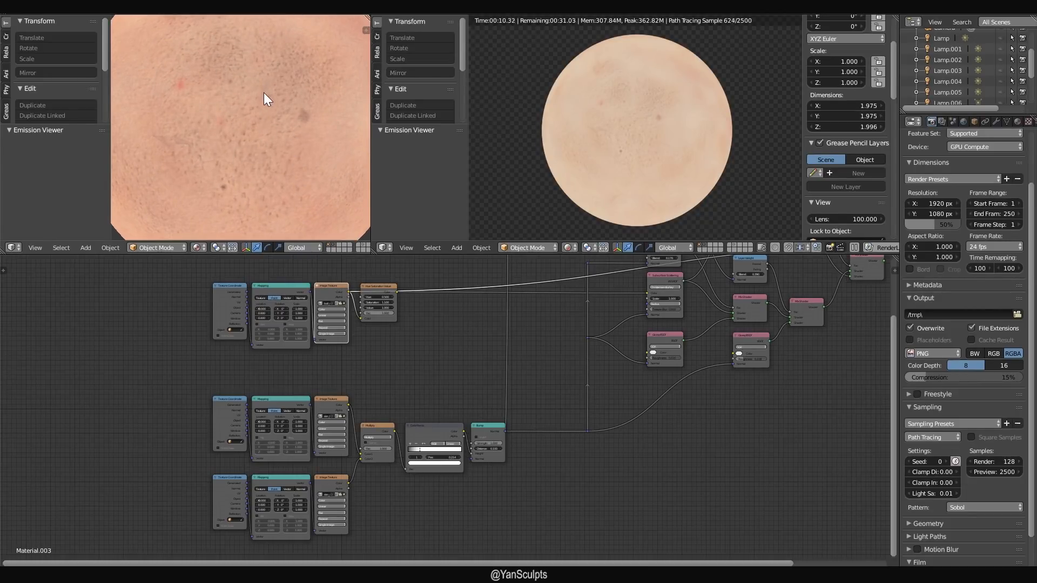
{"action": "scroll", "coordinate": [263, 103], "scroll_direction": "down", "scroll_amount": 2}
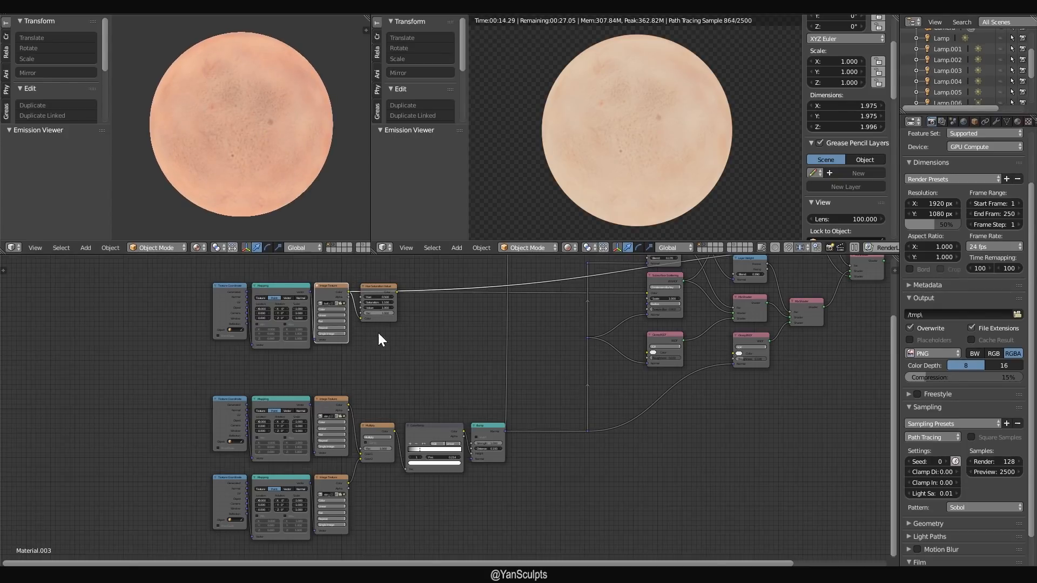
- Preview the Multiply node and the Bump node on the sphere
{"action": "left_click", "coordinate": [375, 427], "text": "ctrl+shift"}
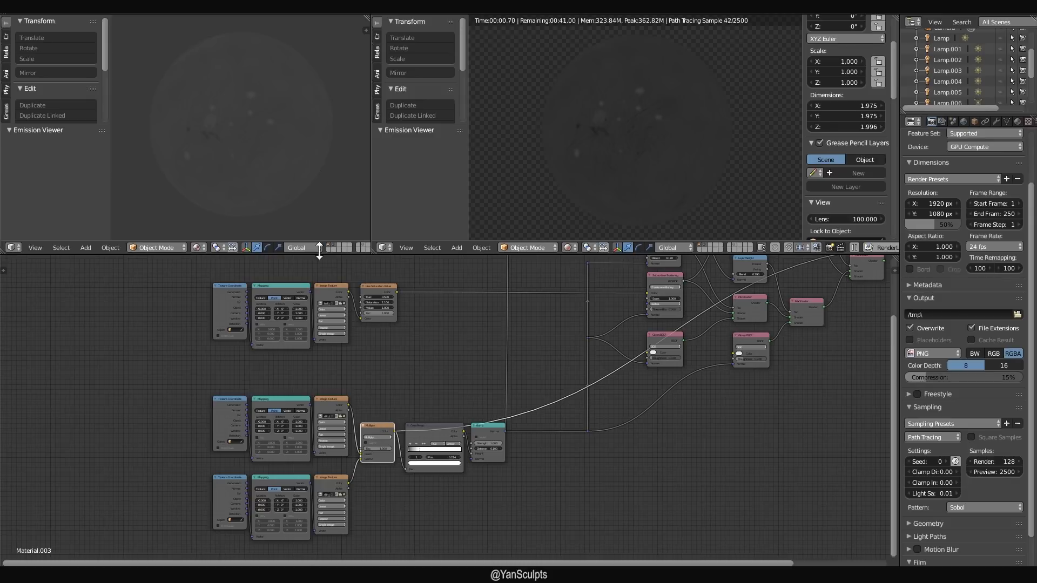
{"action": "left_click", "coordinate": [484, 432], "text": "ctrl+shift"}
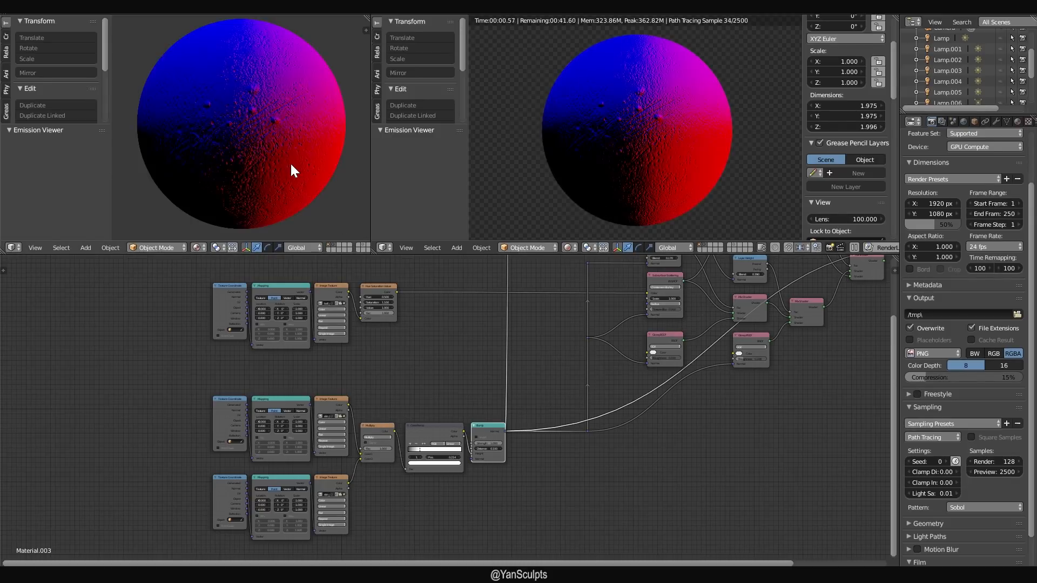
{"action": "scroll", "coordinate": [297, 170], "scroll_direction": "up", "scroll_amount": 1}
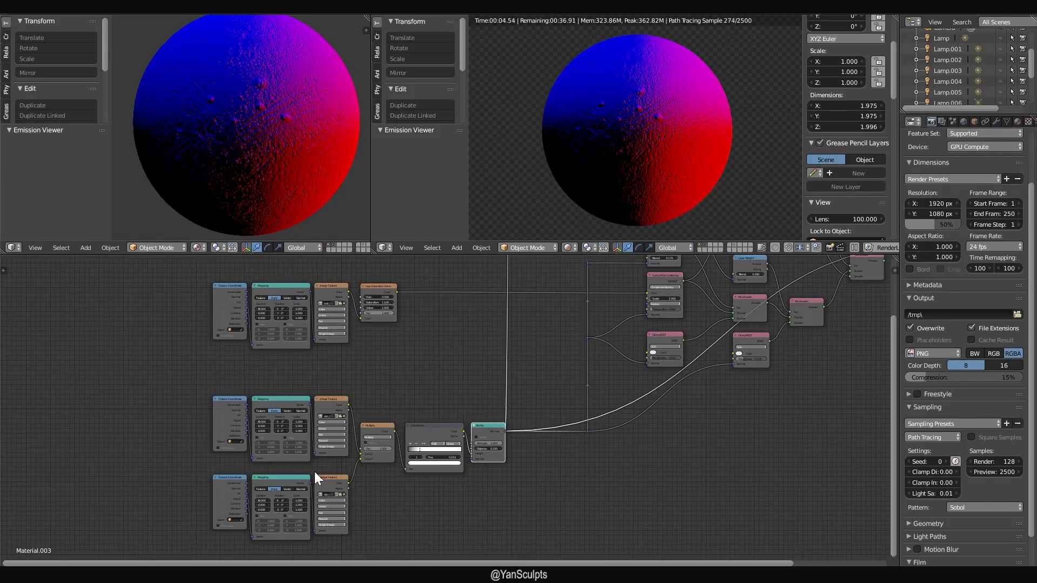
- Preview each of the two Image Texture nodes feeding the Multiply node and inspect their bump detail up close
{"action": "left_click", "coordinate": [330, 400], "text": "ctrl+shift"}
{"action": "scroll", "coordinate": [288, 144], "scroll_direction": "up", "scroll_amount": 3}
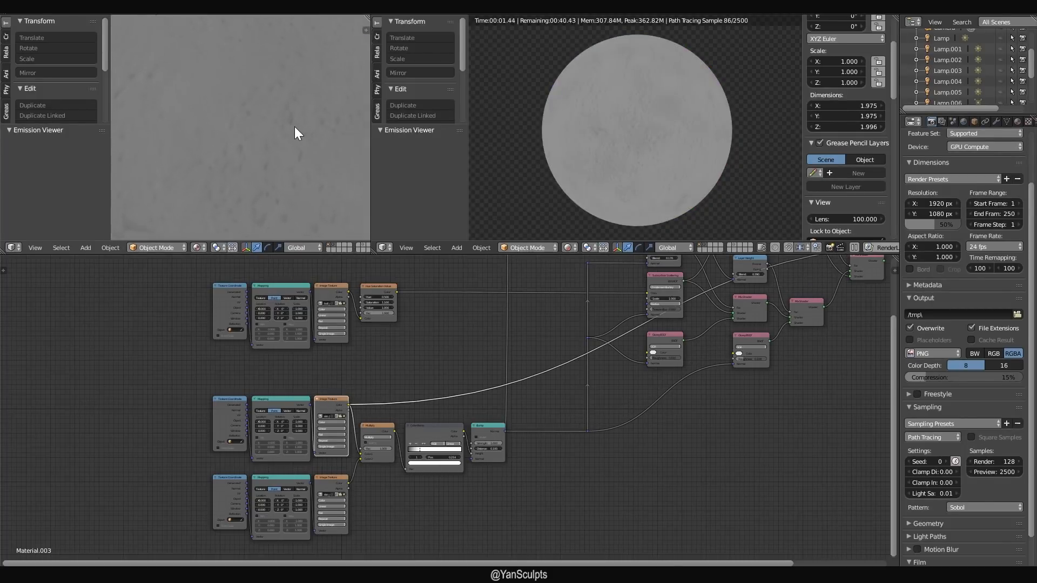
{"action": "scroll", "coordinate": [294, 126], "scroll_direction": "down", "scroll_amount": 3}
{"action": "left_click", "coordinate": [328, 475], "text": "ctrl+shift"}
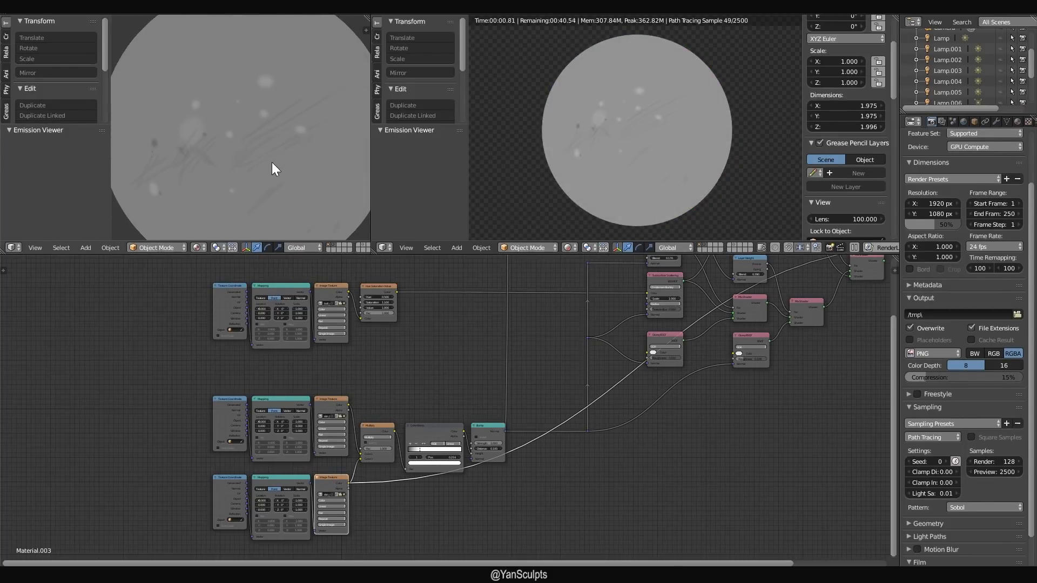
{"action": "scroll", "coordinate": [271, 162], "scroll_direction": "up", "scroll_amount": 2}
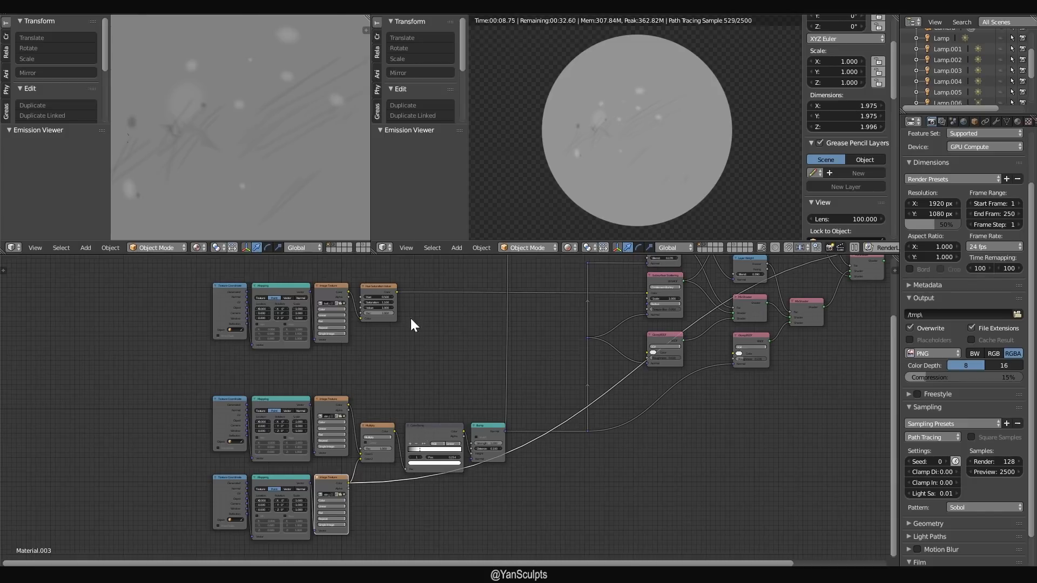
{"action": "scroll", "coordinate": [274, 139], "scroll_direction": "down", "scroll_amount": 2}
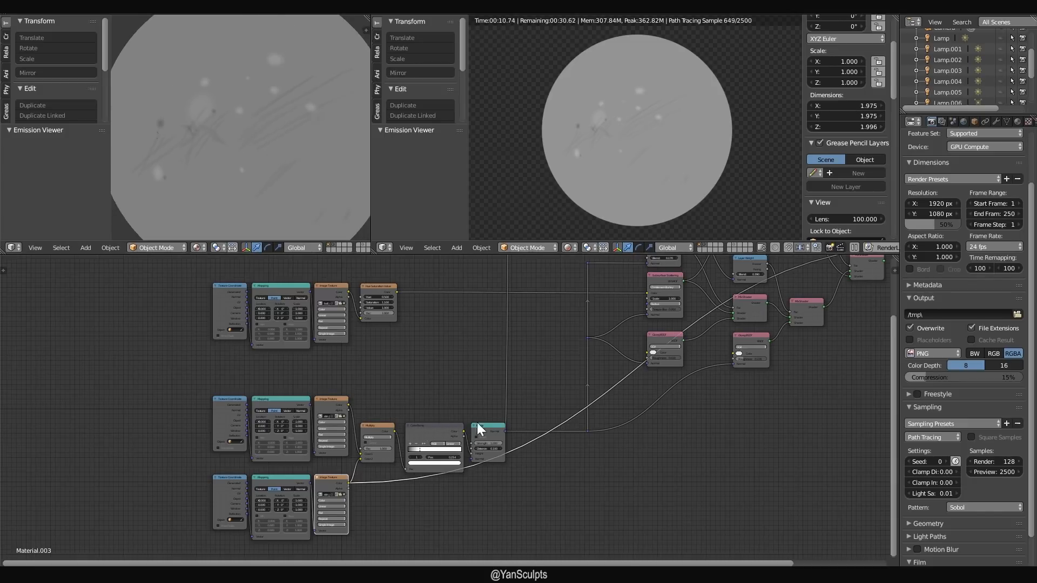
- Reconnect the final Mix Shader to the Material Output to show the complete skin material
{"action": "middle_click_drag", "start_coordinate": [604, 350], "coordinate": [506, 384]}
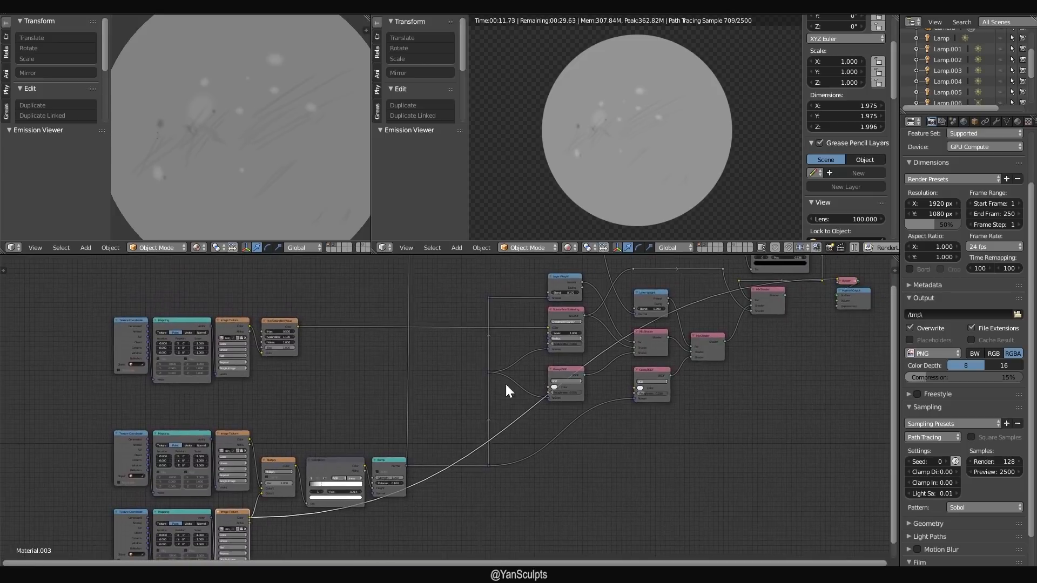
{"action": "left_click", "coordinate": [771, 292], "text": "ctrl+shift"}
{"action": "scroll", "coordinate": [288, 154], "scroll_direction": "down", "scroll_amount": 4}
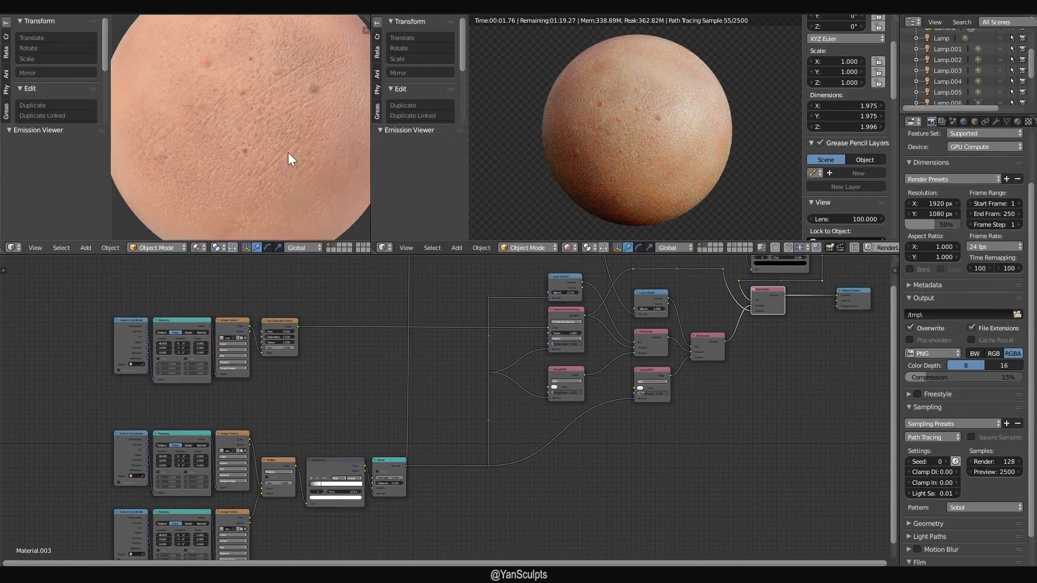
- Mute the colour Image Texture node, examine the shader nodes and the untextured sphere, and unmute the node
{"action": "left_click", "coordinate": [231, 326]}
{"action": "key", "text": "m"}
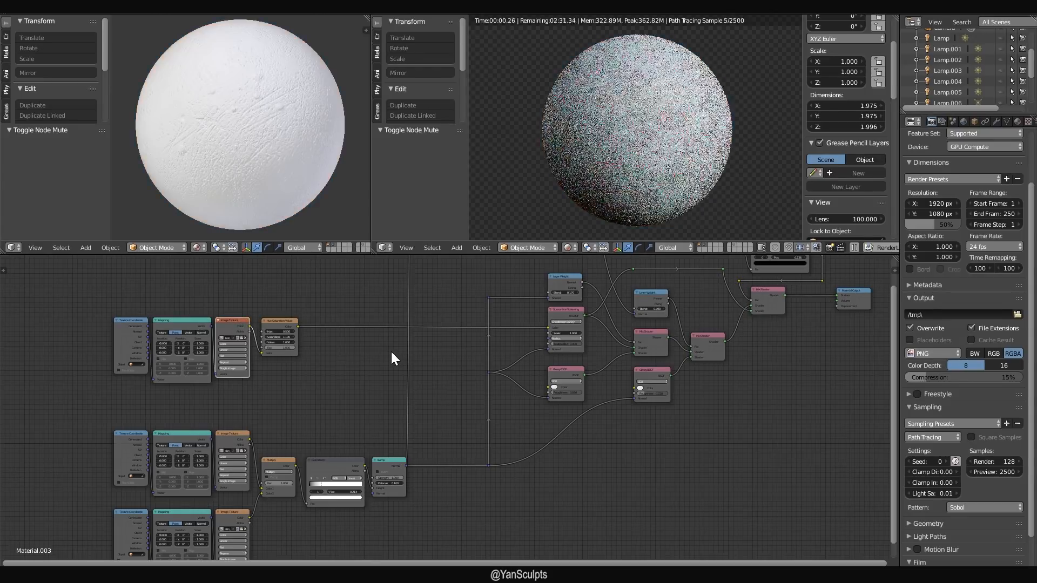
{"action": "middle_click_drag", "start_coordinate": [538, 381], "coordinate": [487, 400]}
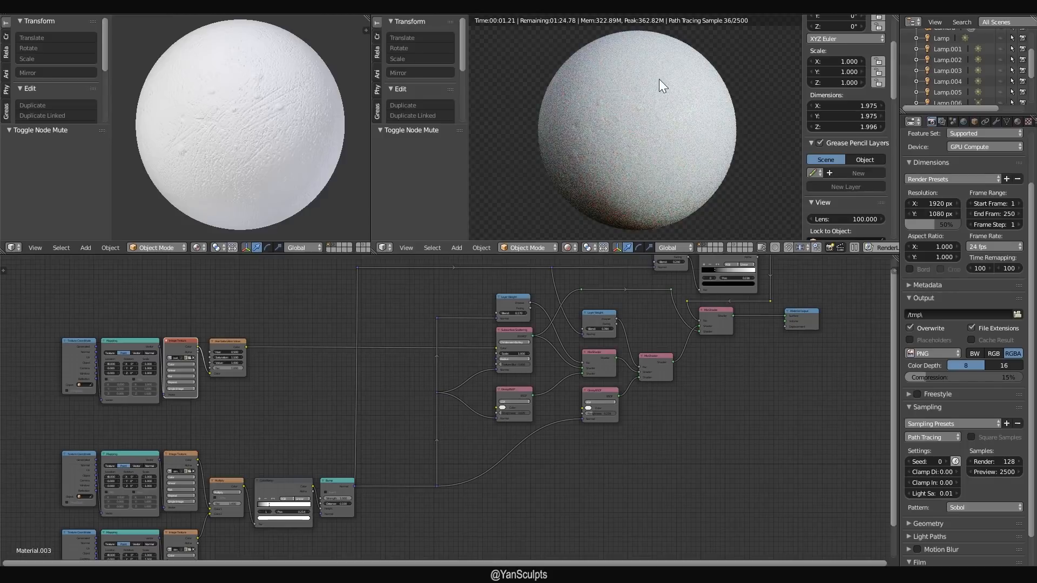
{"action": "middle_click_drag", "start_coordinate": [641, 303], "coordinate": [596, 353]}
{"action": "scroll", "coordinate": [545, 387], "scroll_direction": "up", "scroll_amount": 1}
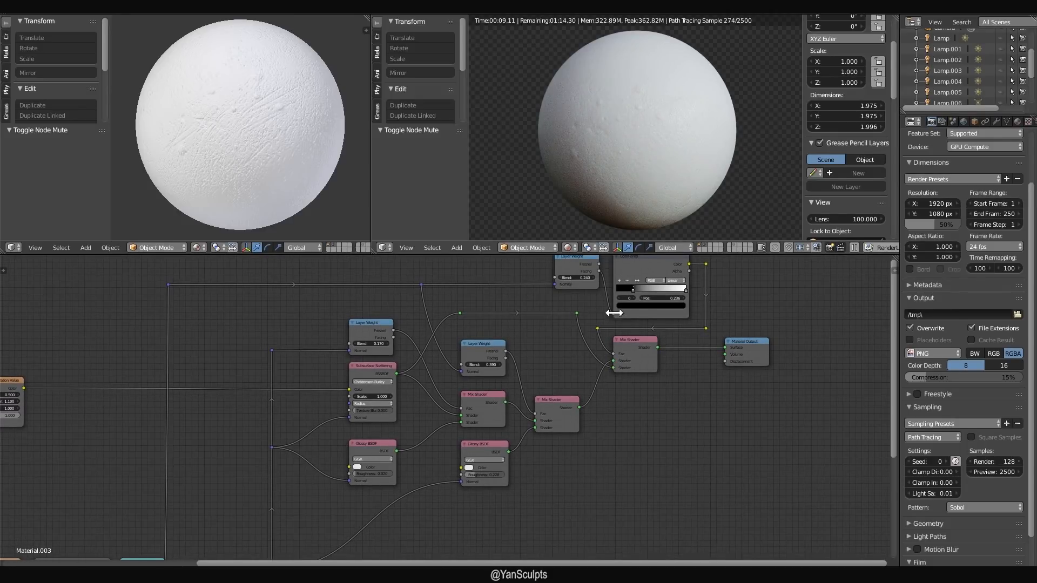
{"action": "middle_click_drag", "start_coordinate": [537, 382], "coordinate": [563, 359]}
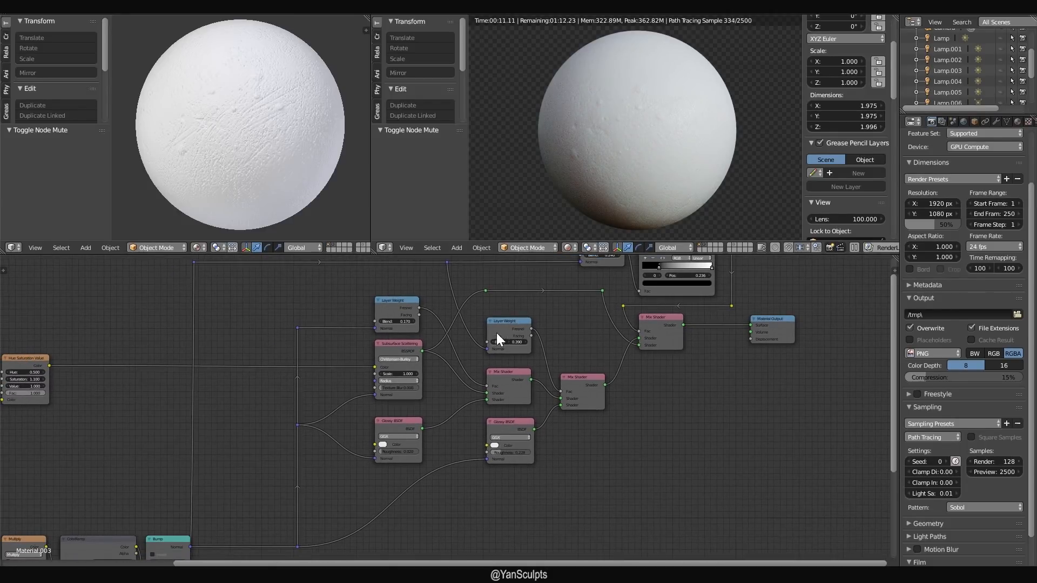
{"action": "middle_click_drag", "start_coordinate": [497, 333], "coordinate": [618, 335]}
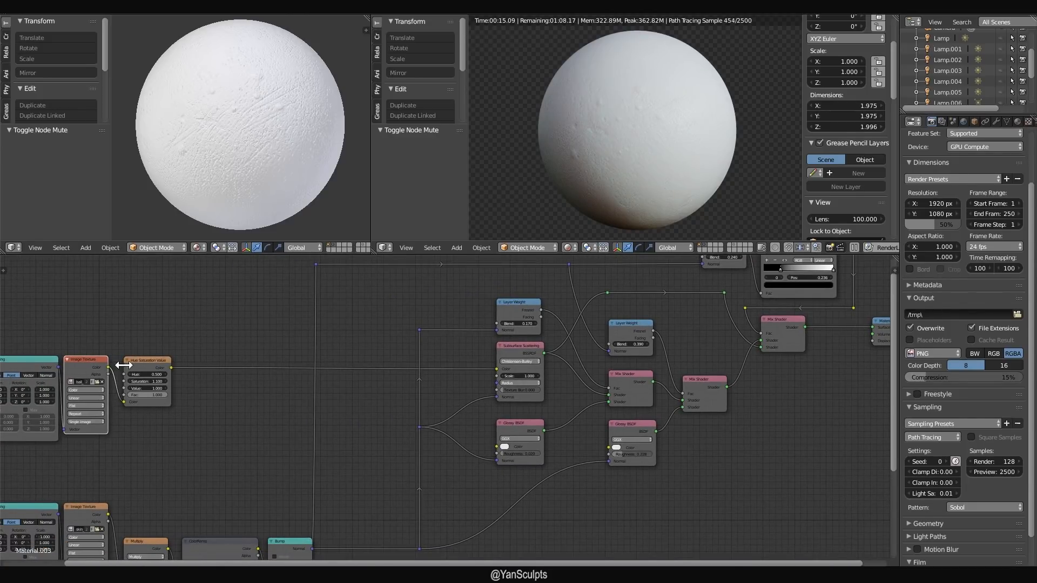
{"action": "key", "text": "m"}
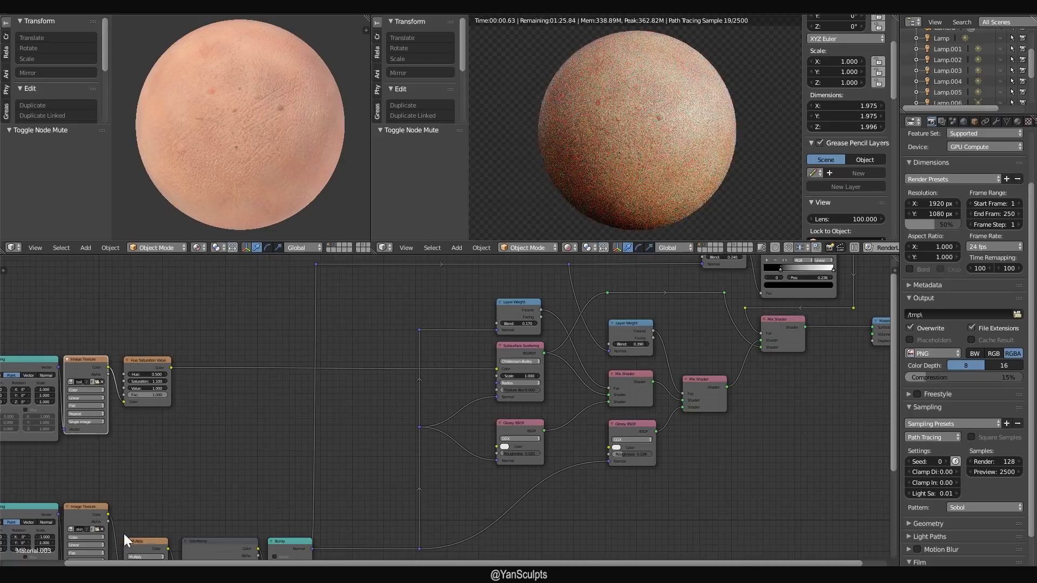
- Mute the Bump node to compare the skin without surface relief, and unmute it
{"action": "left_click", "coordinate": [79, 507]}
{"action": "middle_click_drag", "start_coordinate": [266, 408], "coordinate": [259, 343]}
{"action": "left_click", "coordinate": [281, 474]}
{"action": "key", "text": "m"}
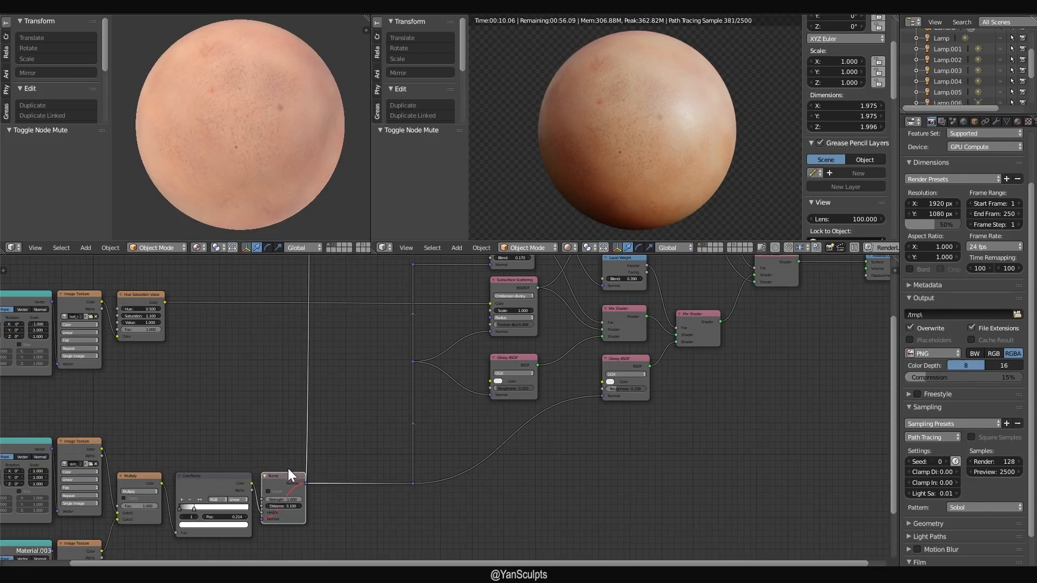
{"action": "left_click", "coordinate": [296, 480]}
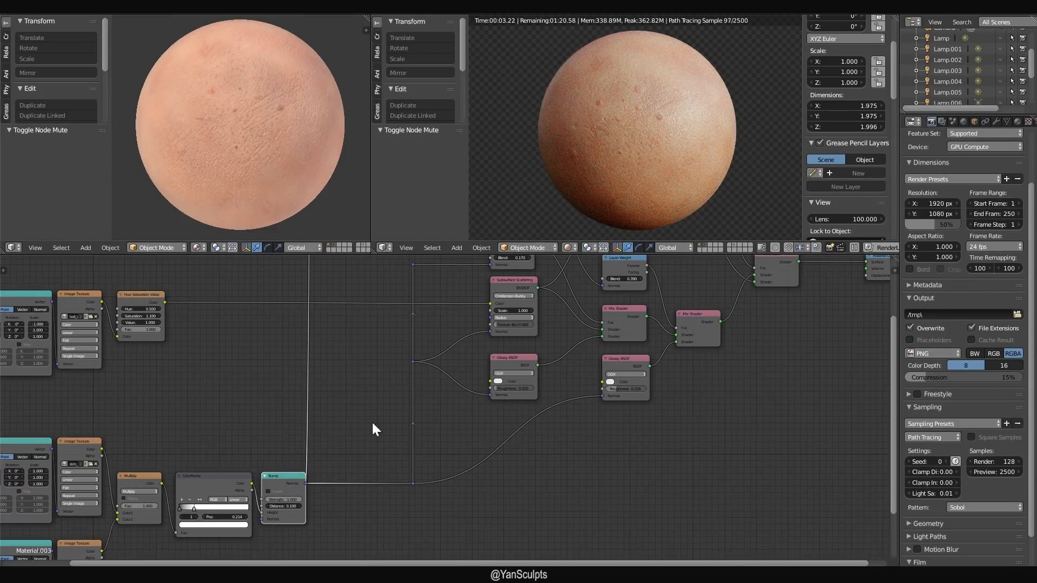
- Preview the Subsurface Scattering node alone and return the preview to the final Mix Shader
{"action": "middle_click_drag", "start_coordinate": [715, 391], "coordinate": [648, 429]}
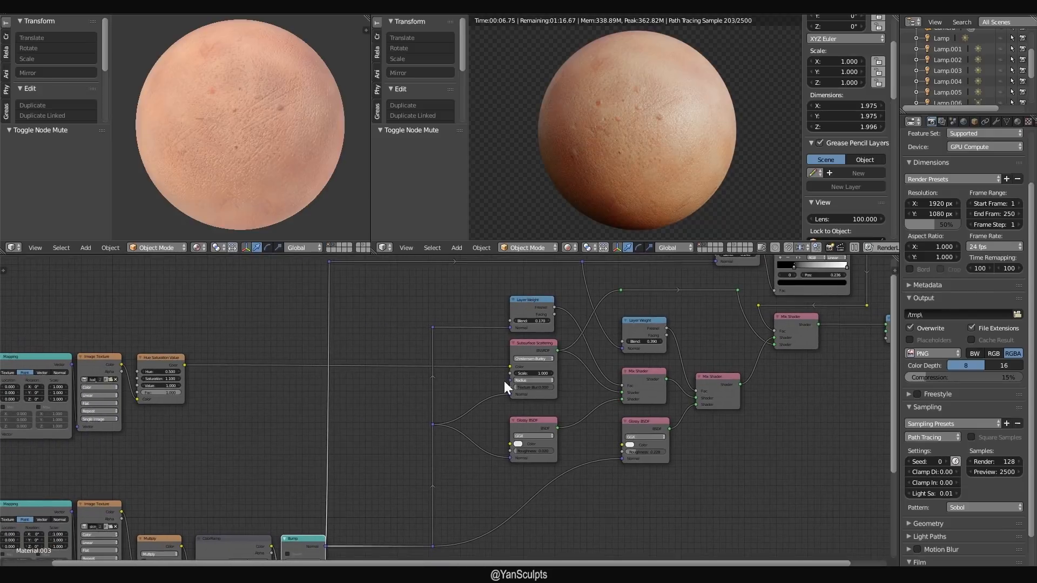
{"action": "left_click", "coordinate": [532, 347], "text": "ctrl+shift"}
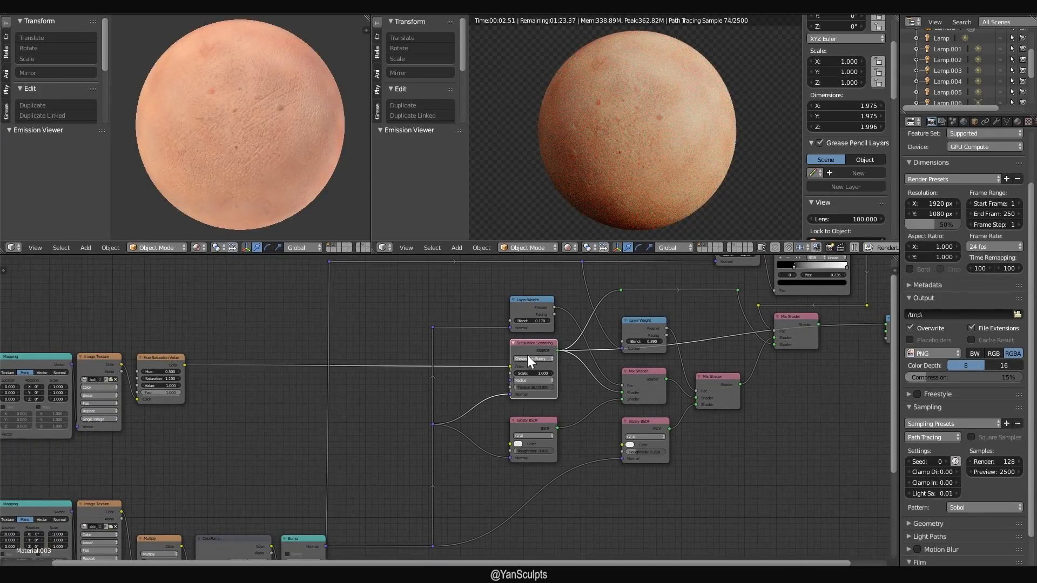
{"action": "left_click", "coordinate": [789, 316], "text": "ctrl+shift"}
- Add a Diffuse BSDF node in the empty area above the Hue Saturation Value node
{"action": "key", "text": "shift+a"}
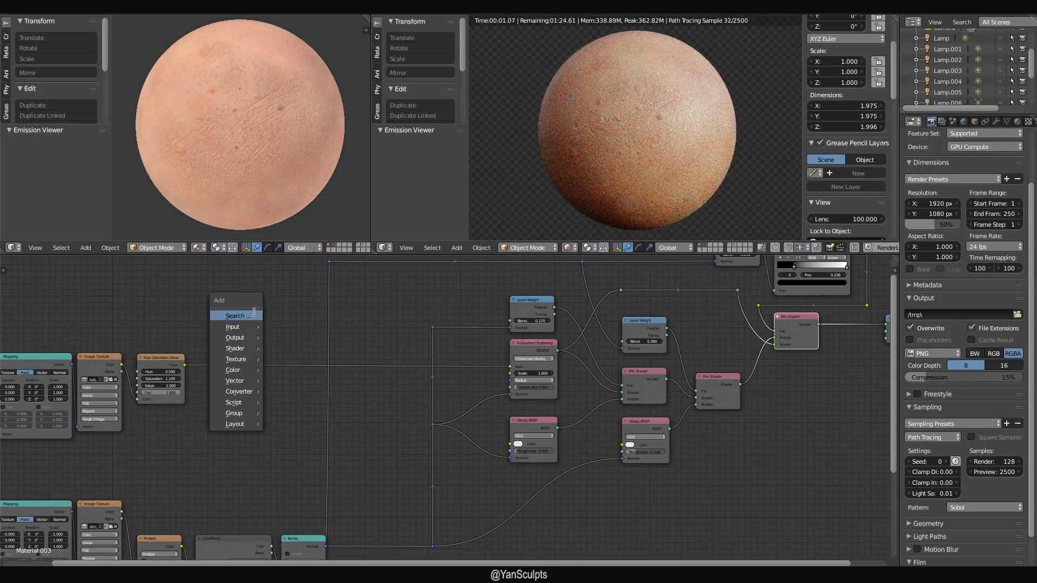
{"action": "left_click", "coordinate": [257, 323]}
{"action": "type", "text": "diffuse"}
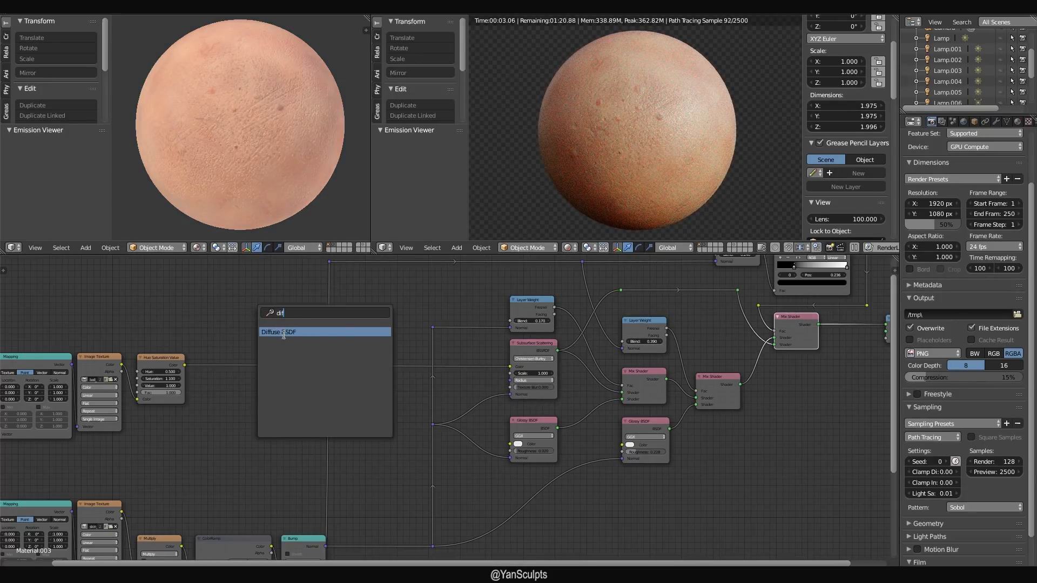
{"action": "key", "text": "Return"}
{"action": "left_click", "coordinate": [253, 305]}
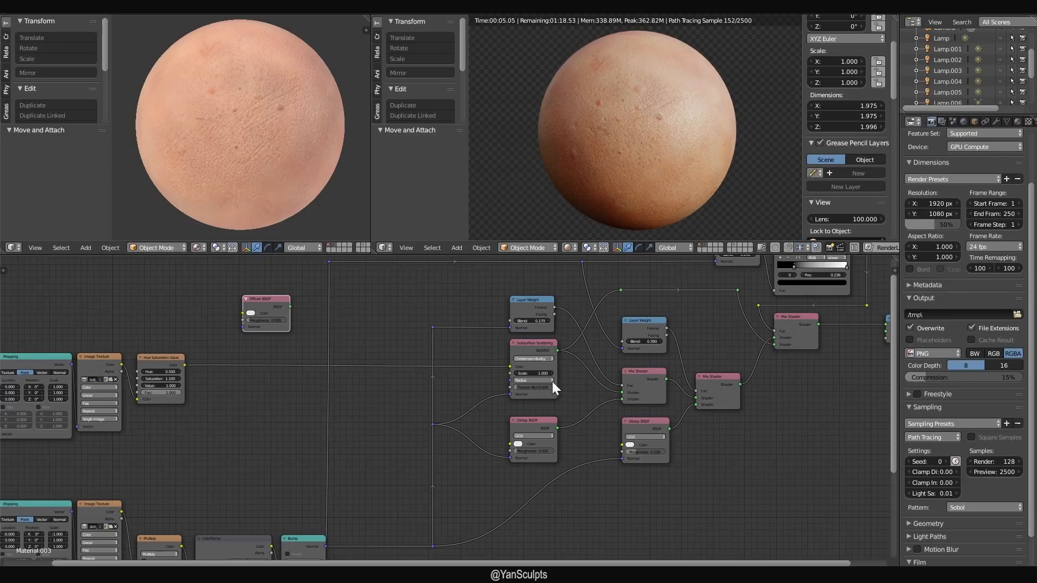
- Duplicate the Mix Shader that combines Subsurface Scattering and Glossy, and place the copy beside the Diffuse BSDF node
{"action": "middle_click_drag", "start_coordinate": [496, 455], "coordinate": [514, 436]}
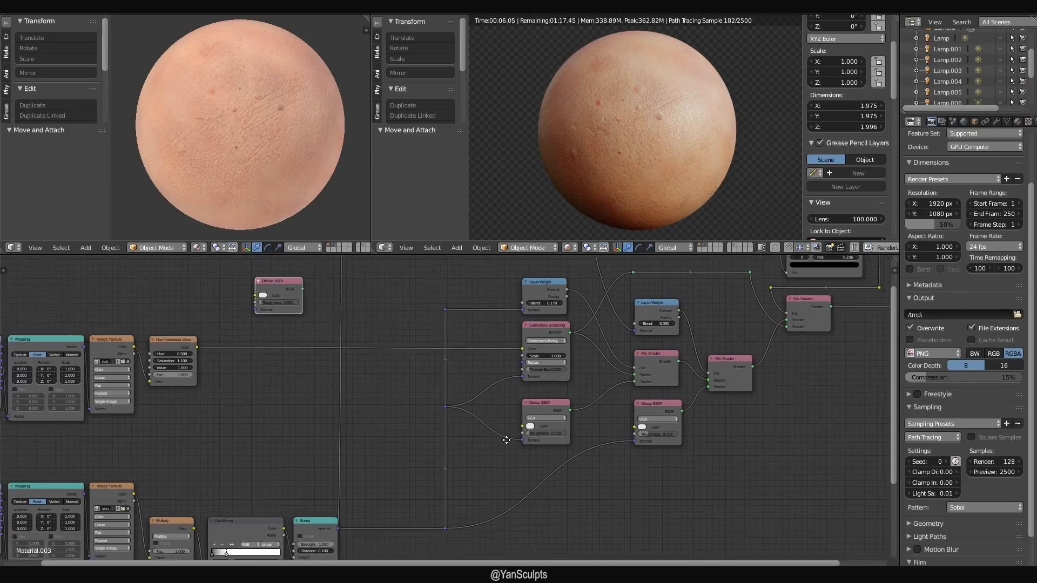
{"action": "left_click", "coordinate": [656, 356]}
{"action": "key", "text": "shift+d"}
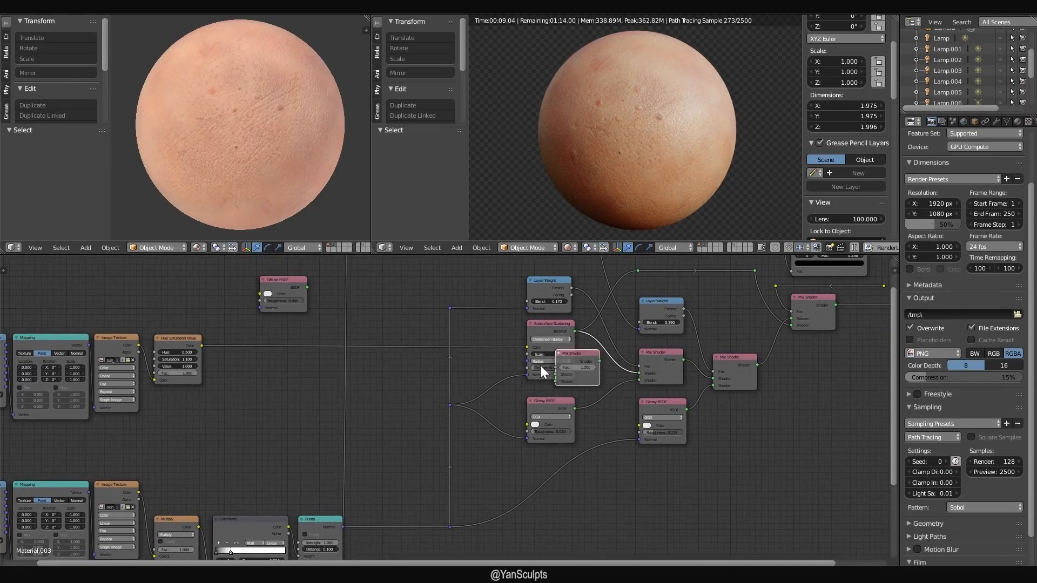
{"action": "left_click", "coordinate": [385, 303]}
- Link the 0.170 Layer Weight's Fresnel output to the duplicated Mix Shader's Fac, and the Diffuse and first Glossy BSDF to its shader inputs
{"action": "left_click", "coordinate": [549, 283]}
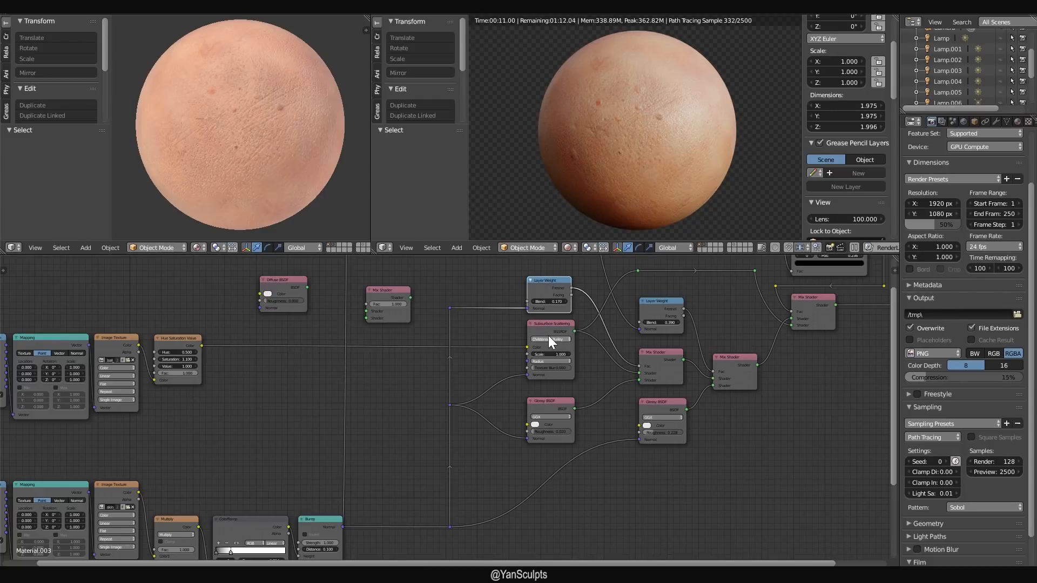
{"action": "middle_click_drag", "start_coordinate": [549, 335], "coordinate": [527, 371]}
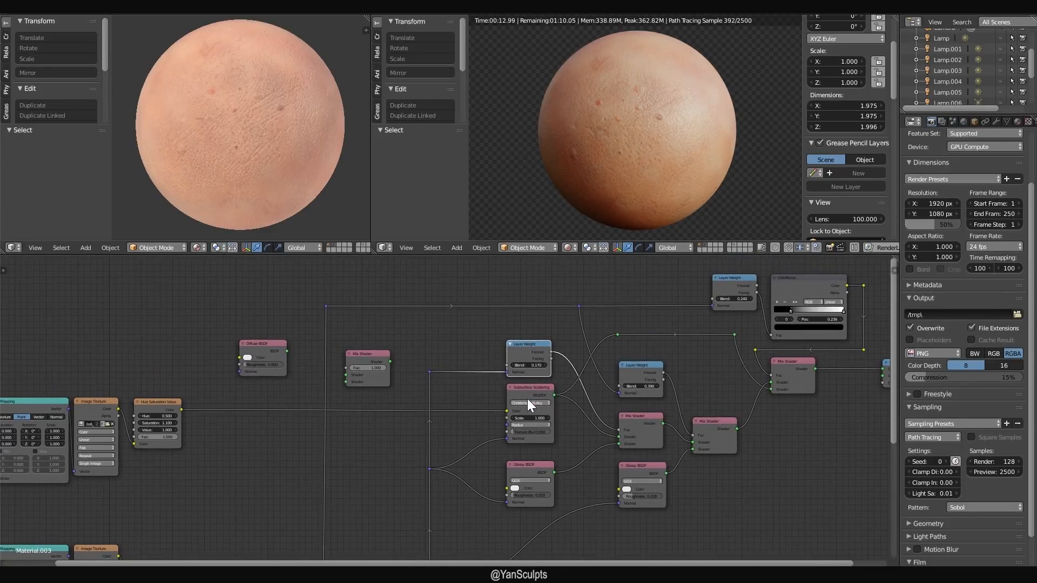
{"action": "left_click_drag", "start_coordinate": [555, 346], "coordinate": [345, 366]}
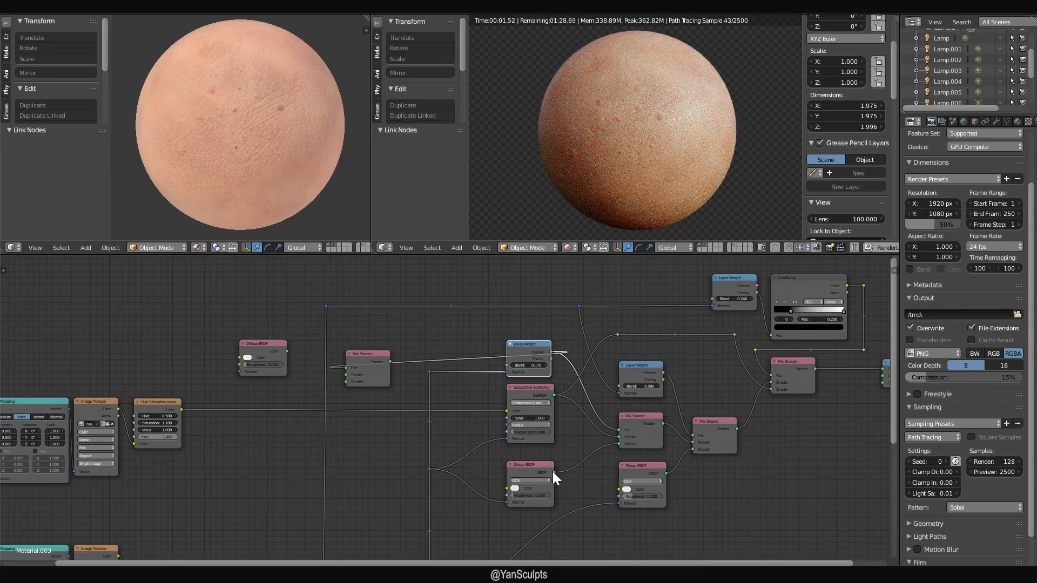
{"action": "left_click_drag", "start_coordinate": [552, 471], "coordinate": [287, 351]}
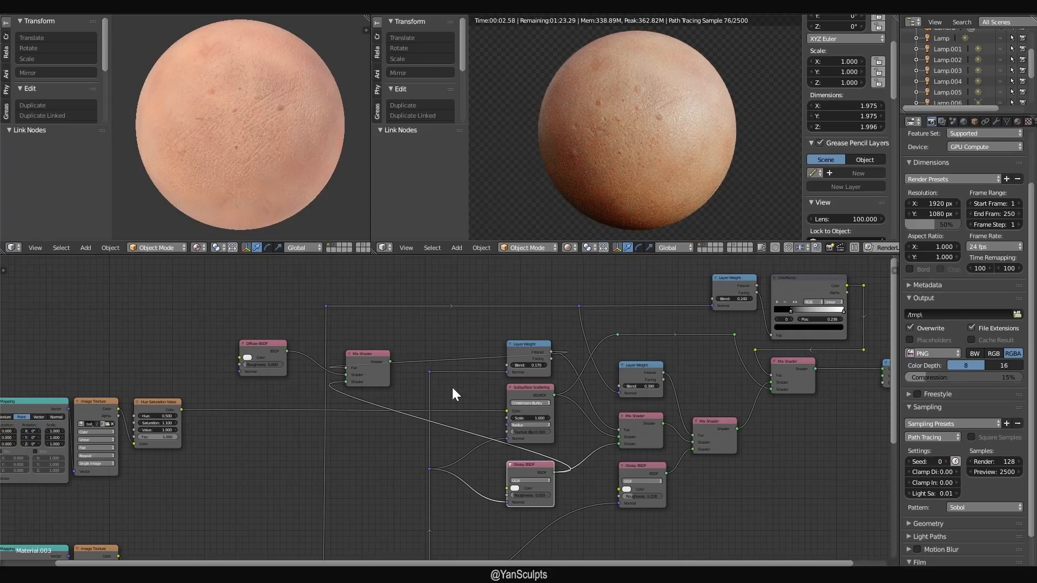
- Preview the duplicated Mix Shader, the second Layer Weight node and the Mix Shader combining Subsurface Scattering with Glossy
{"action": "left_click", "coordinate": [383, 370], "text": "ctrl+shift"}
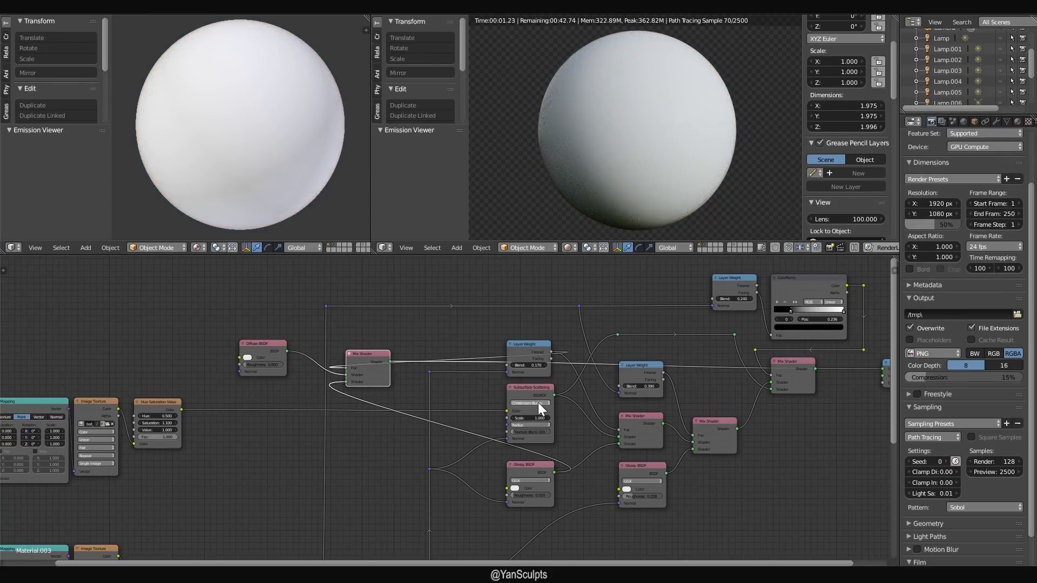
{"action": "left_click", "coordinate": [643, 364], "text": "ctrl+shift"}
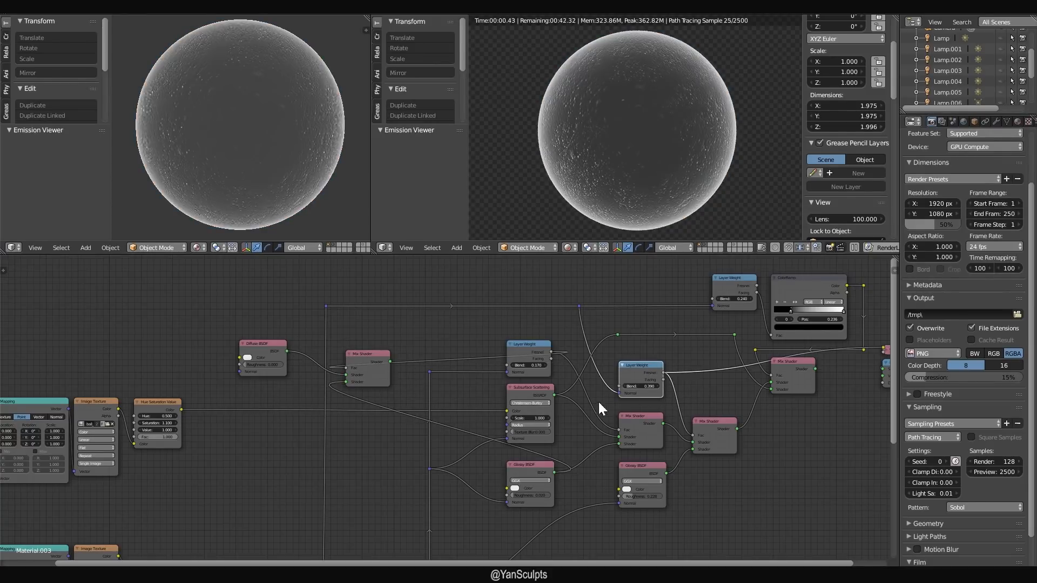
{"action": "left_click", "coordinate": [637, 421], "text": "ctrl+shift"}
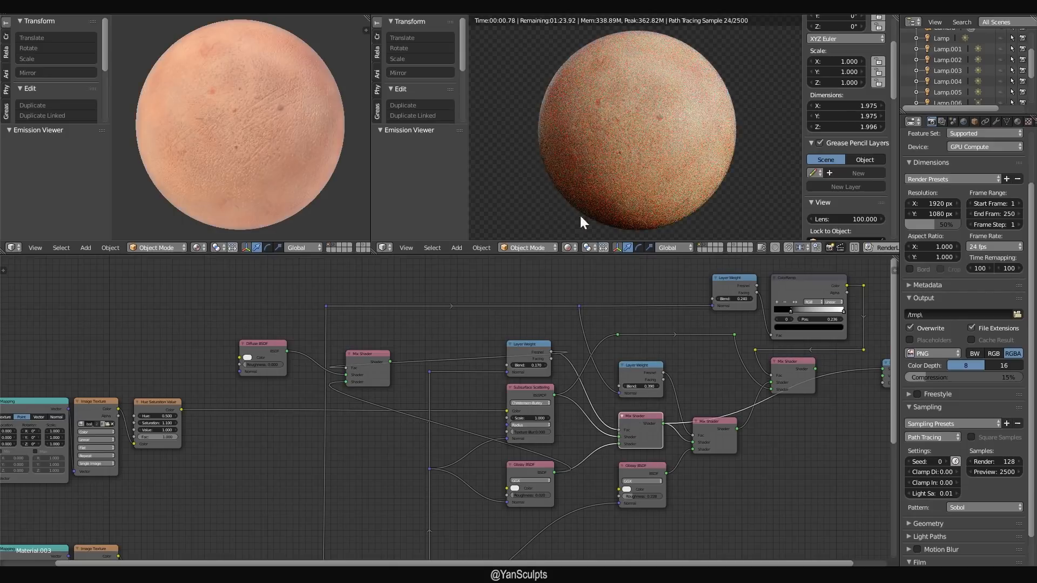
- Link the skin Image Texture's Color to the Diffuse BSDF's Color and preview the duplicated Mix Shader on the rendered sphere up close
{"action": "left_click", "coordinate": [117, 409]}
{"action": "left_click_drag", "start_coordinate": [119, 410], "coordinate": [241, 357]}
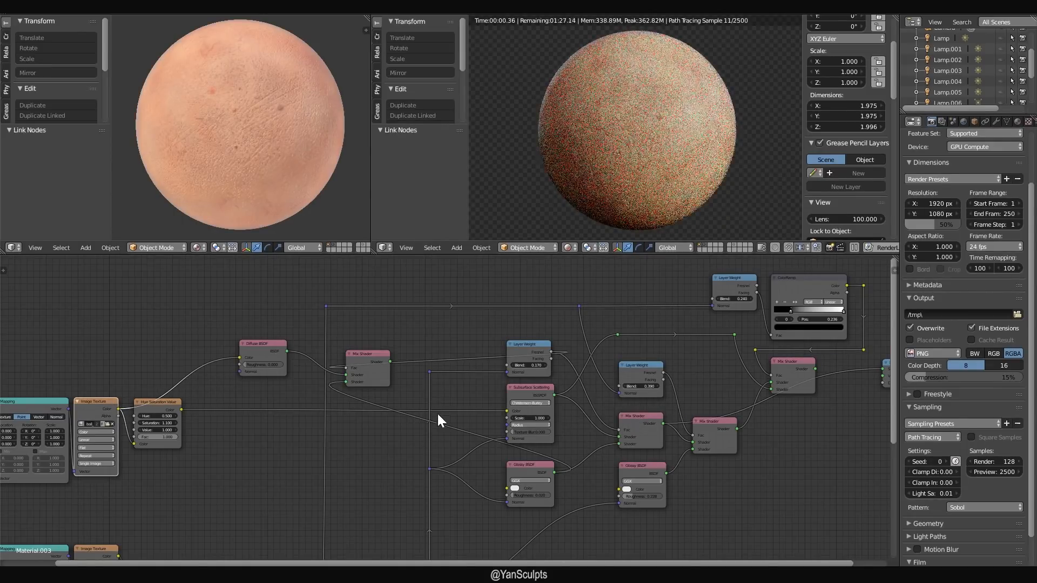
{"action": "left_click", "coordinate": [367, 358], "text": "ctrl+shift"}
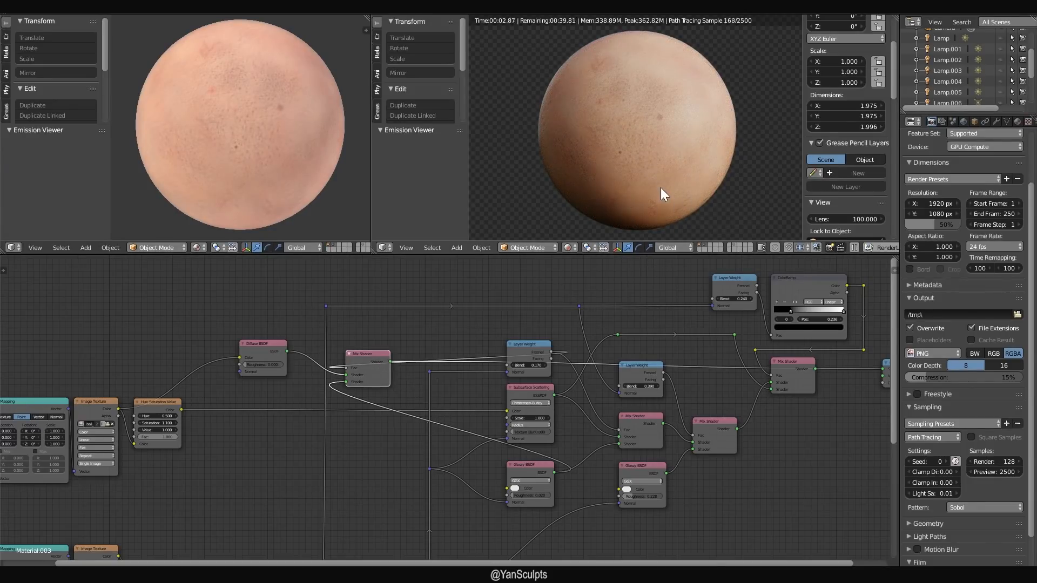
{"action": "scroll", "coordinate": [663, 183], "scroll_direction": "up", "scroll_amount": 1}
{"action": "scroll", "coordinate": [664, 184], "scroll_direction": "down", "scroll_amount": 1}
{"action": "scroll", "coordinate": [659, 199], "scroll_direction": "up", "scroll_amount": 1}
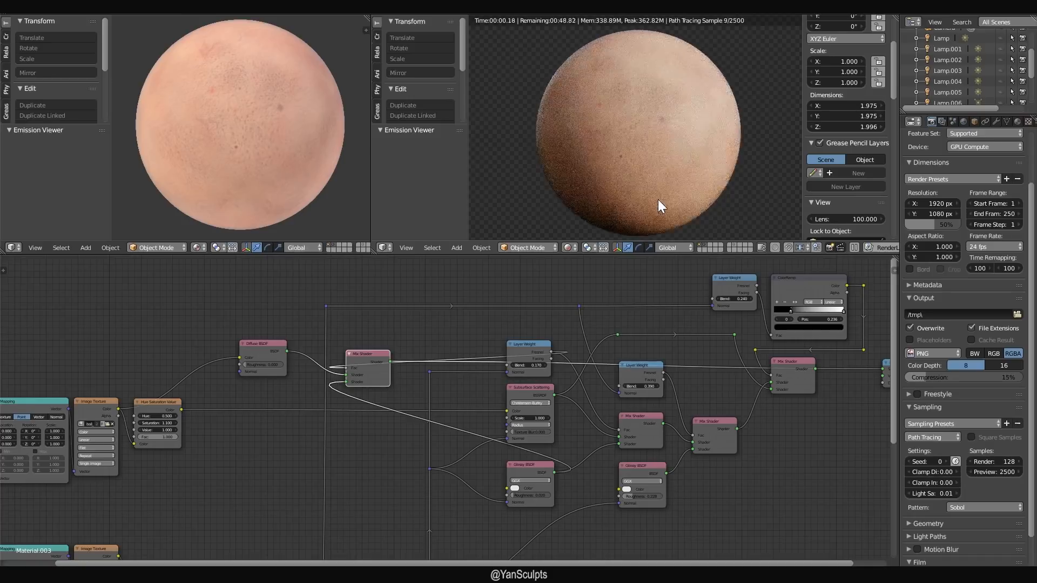
{"action": "middle_click_drag", "start_coordinate": [658, 199], "coordinate": [677, 190]}
{"action": "scroll", "coordinate": [673, 178], "scroll_direction": "up", "scroll_amount": 4}
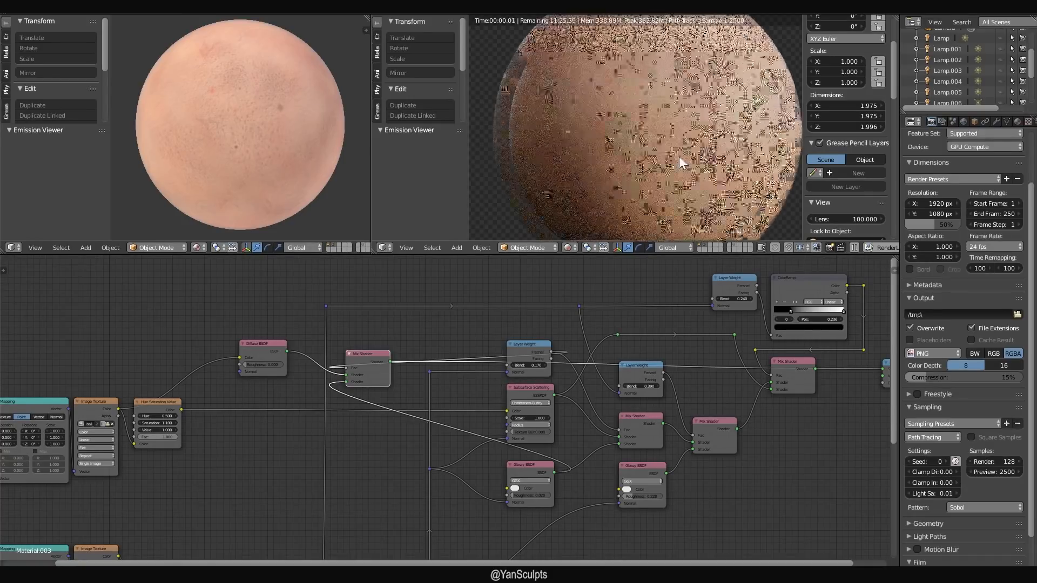
{"action": "scroll", "coordinate": [683, 182], "scroll_direction": "down", "scroll_amount": 4}
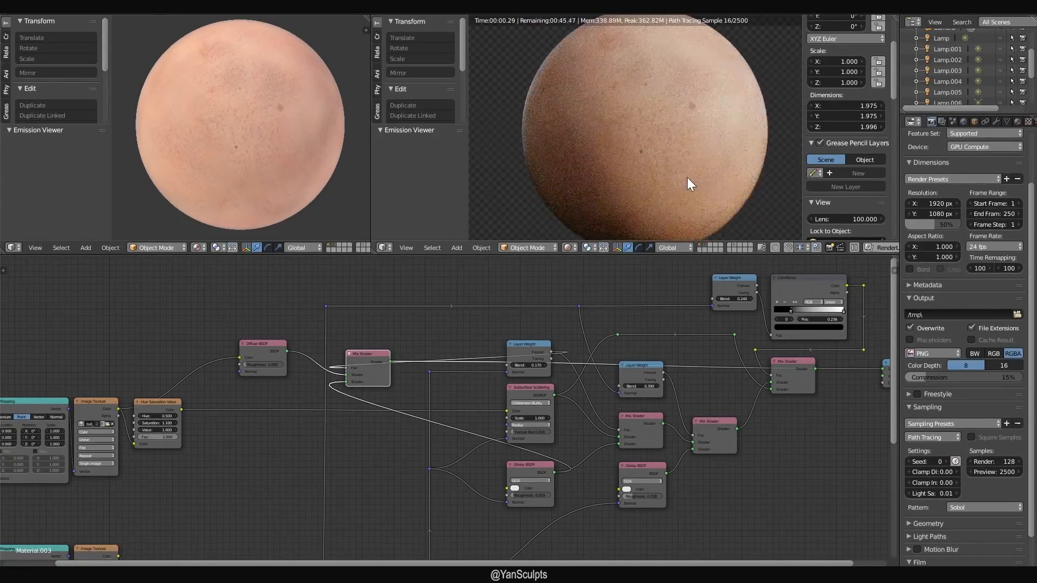
- Link the Bump node's Normal output to the Diffuse BSDF's Normal input and inspect the rendered sphere
{"action": "middle_click_drag", "start_coordinate": [640, 408], "coordinate": [680, 366]}
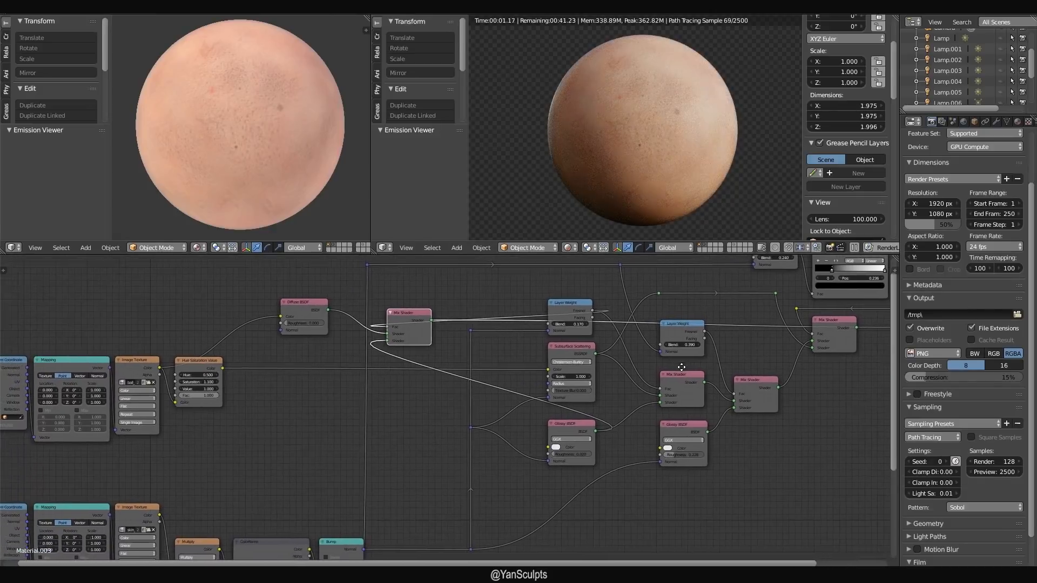
{"action": "middle_click_drag", "start_coordinate": [505, 384], "coordinate": [631, 382]}
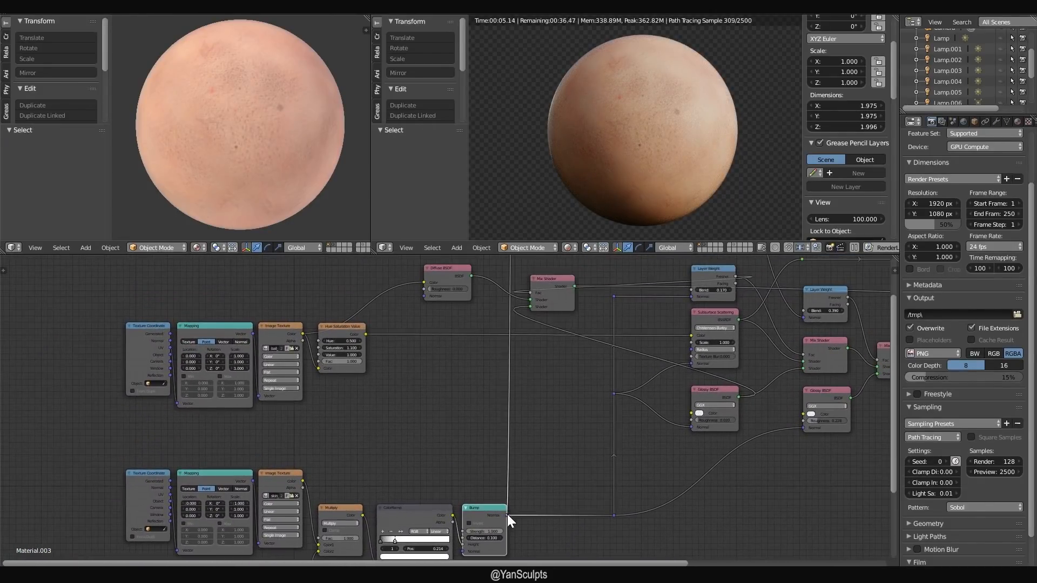
{"action": "left_click_drag", "start_coordinate": [507, 515], "coordinate": [423, 297]}
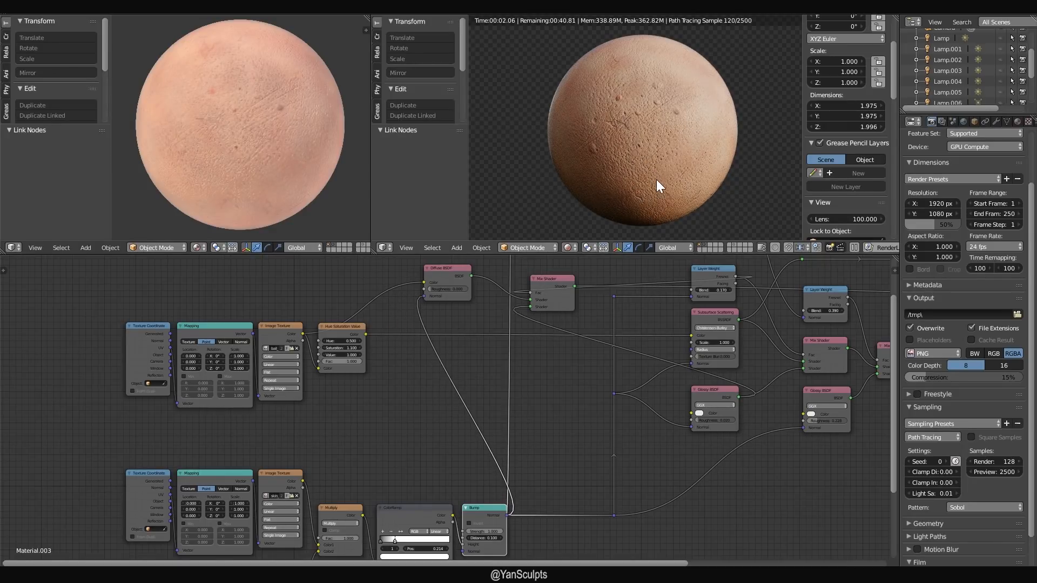
{"action": "scroll", "coordinate": [656, 179], "scroll_direction": "up", "scroll_amount": 2}
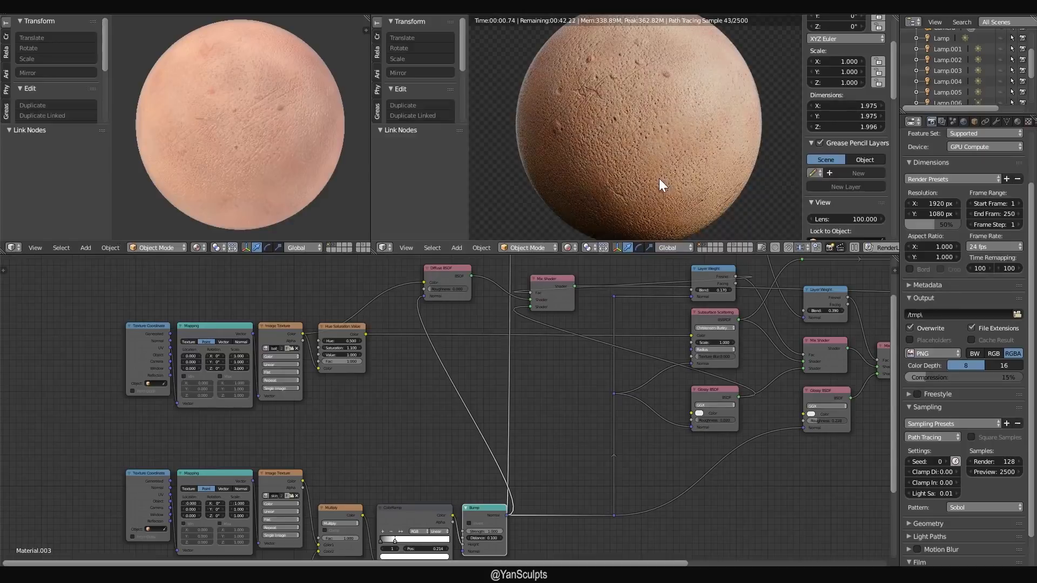
{"action": "scroll", "coordinate": [659, 178], "scroll_direction": "down", "scroll_amount": 1}
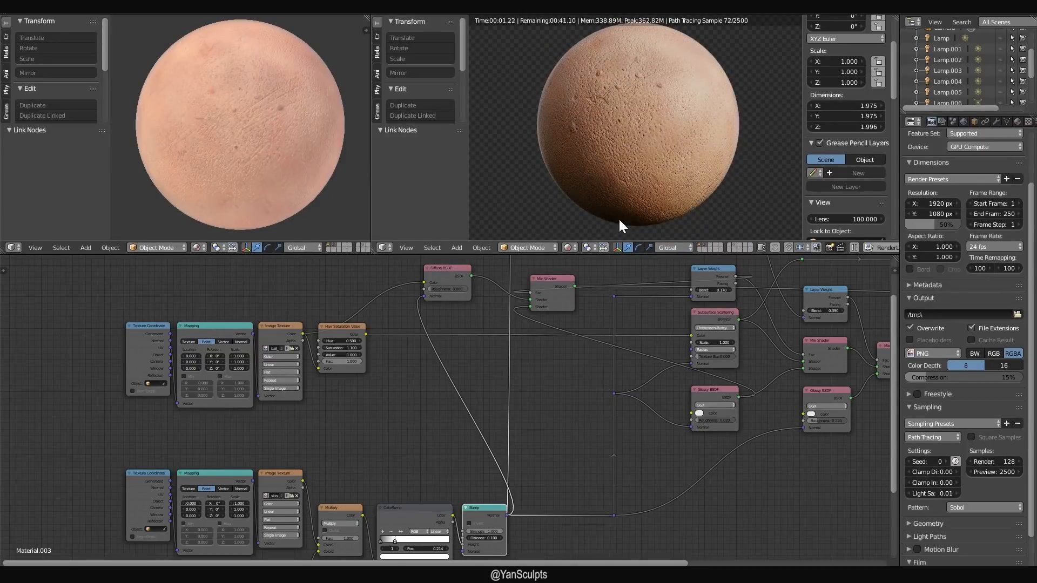
- Preview the final Mix Shader in front of the Material Output and delete the Diffuse BSDF node
{"action": "middle_click_drag", "start_coordinate": [689, 362], "coordinate": [462, 338]}
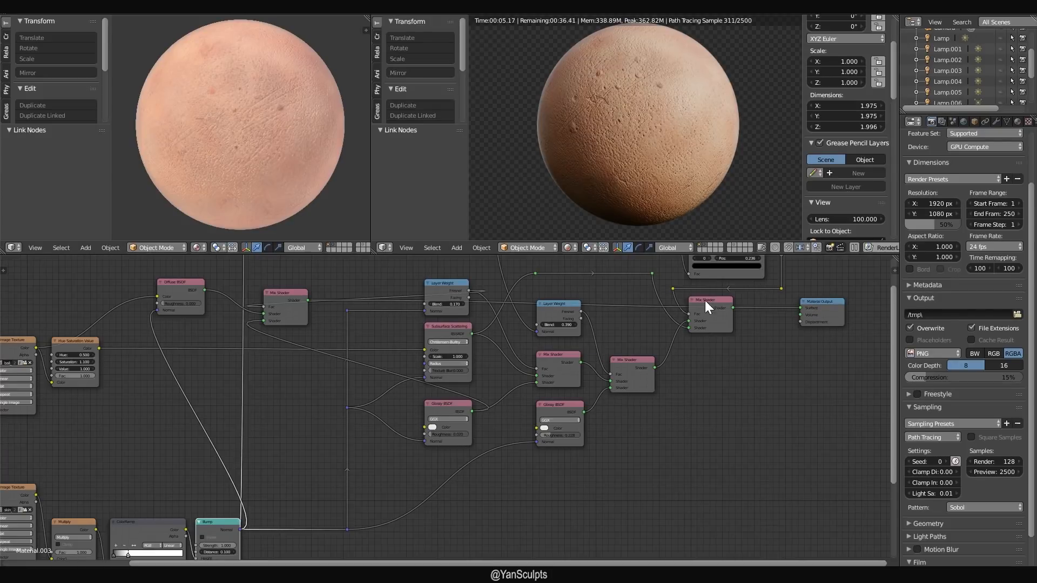
{"action": "left_click", "coordinate": [176, 286]}
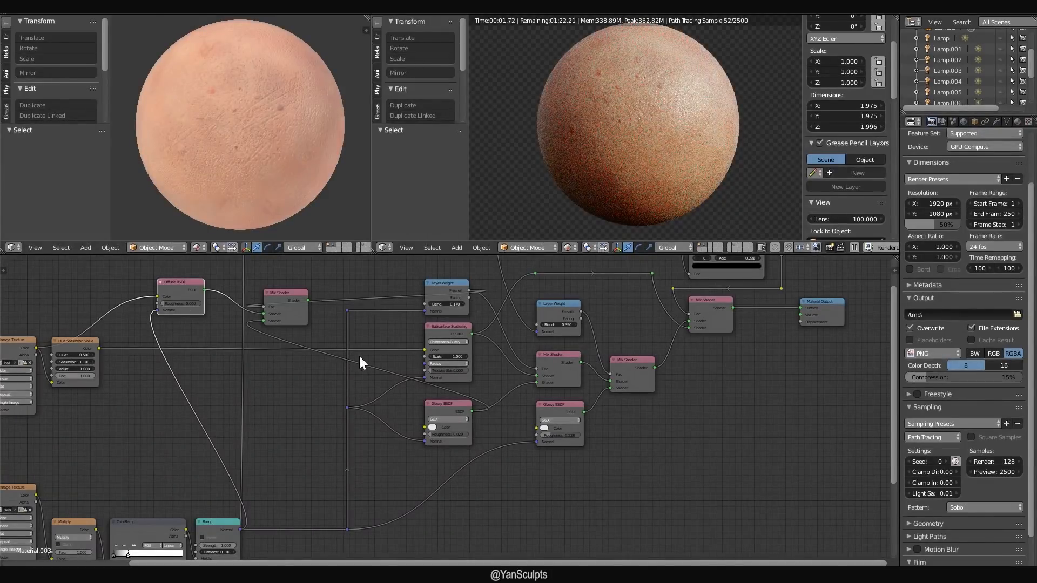
{"action": "key", "text": "x"}
- Examine the bump node chain from the two Image Textures through Multiply and ColorRamp to the Bump node
{"action": "scroll", "coordinate": [491, 381], "scroll_direction": "down", "scroll_amount": 3}
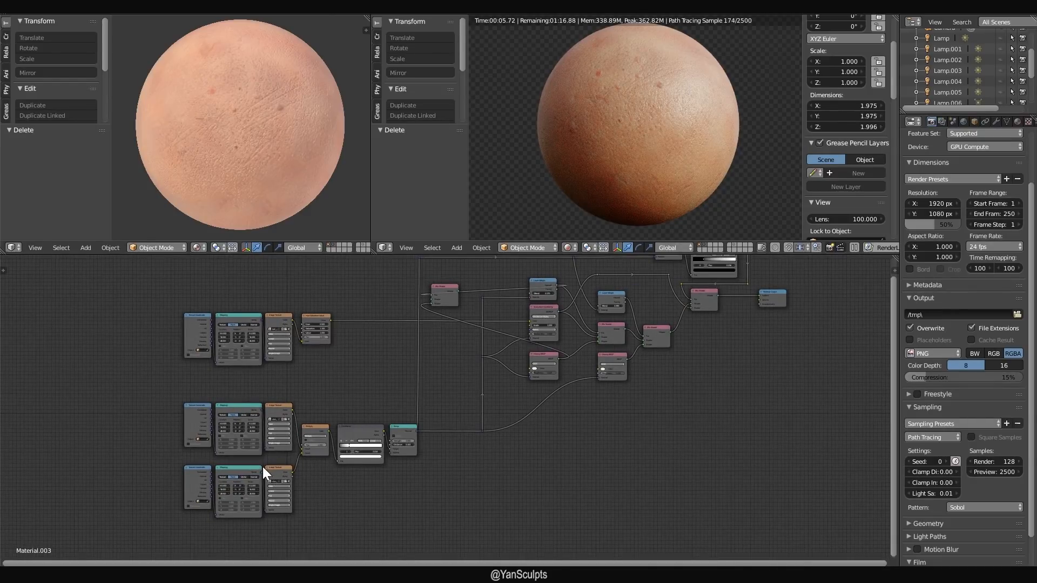
{"action": "scroll", "coordinate": [281, 448], "scroll_direction": "up", "scroll_amount": 3}
{"action": "middle_click_drag", "start_coordinate": [504, 387], "coordinate": [430, 403]}
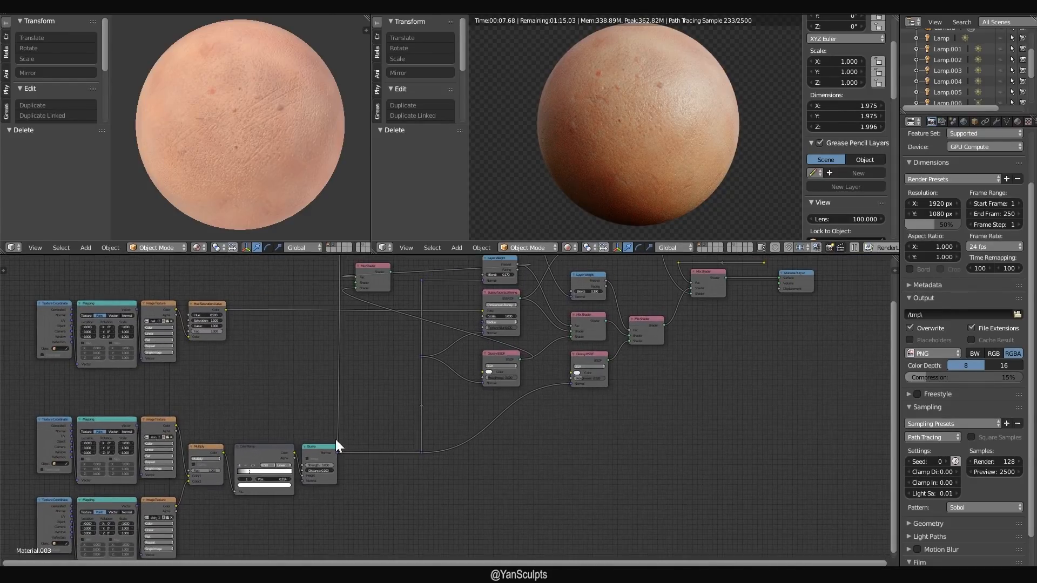
{"action": "middle_click_drag", "start_coordinate": [361, 440], "coordinate": [450, 405]}
{"action": "middle_click_drag", "start_coordinate": [353, 466], "coordinate": [447, 438]}
{"action": "scroll", "coordinate": [447, 438], "scroll_direction": "up", "scroll_amount": 5}
{"action": "middle_click_drag", "start_coordinate": [458, 400], "coordinate": [486, 390]}
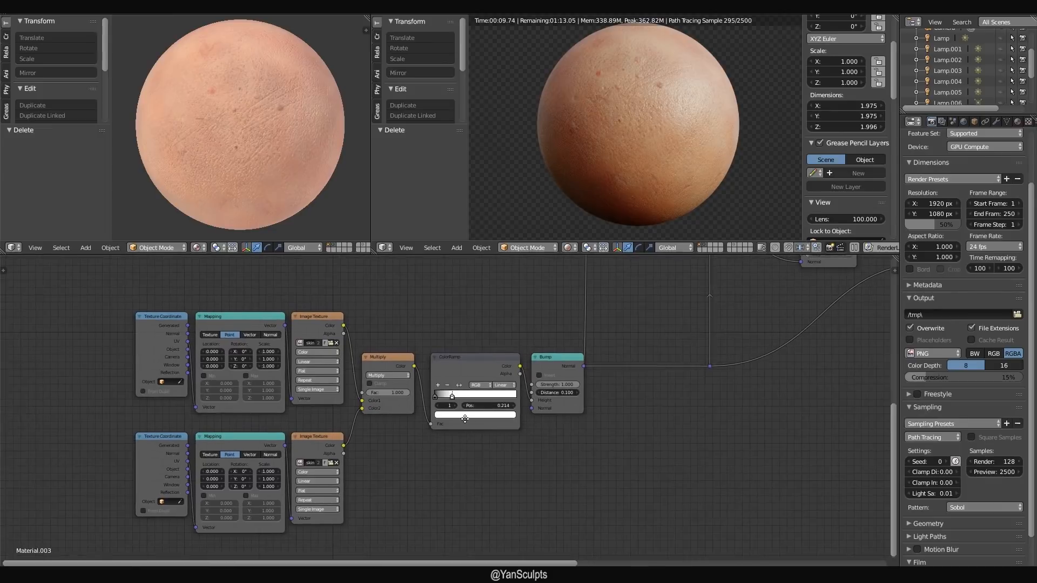
{"action": "scroll", "coordinate": [462, 388], "scroll_direction": "up", "scroll_amount": 4}
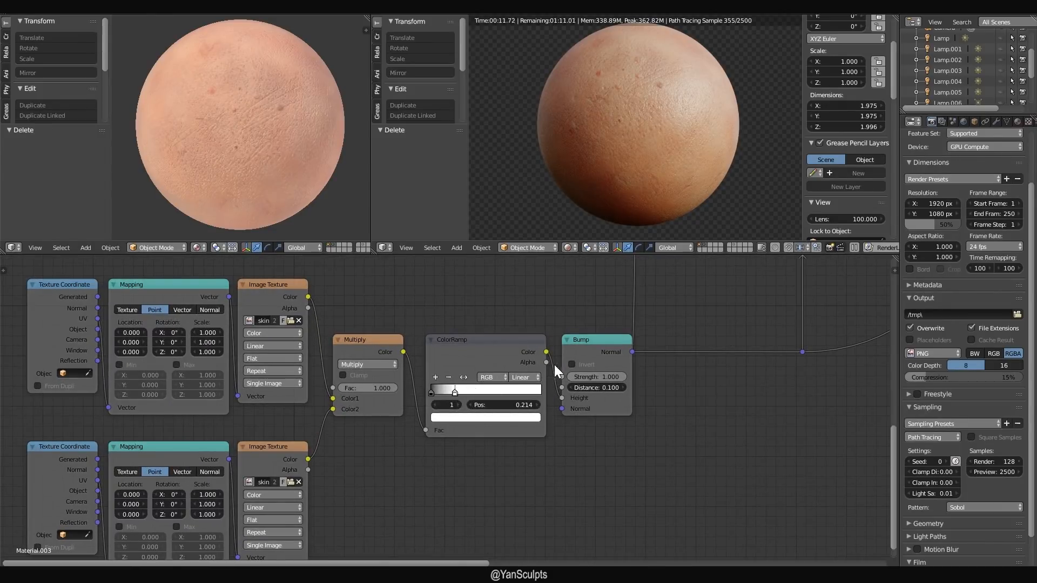
{"action": "left_click", "coordinate": [591, 347]}
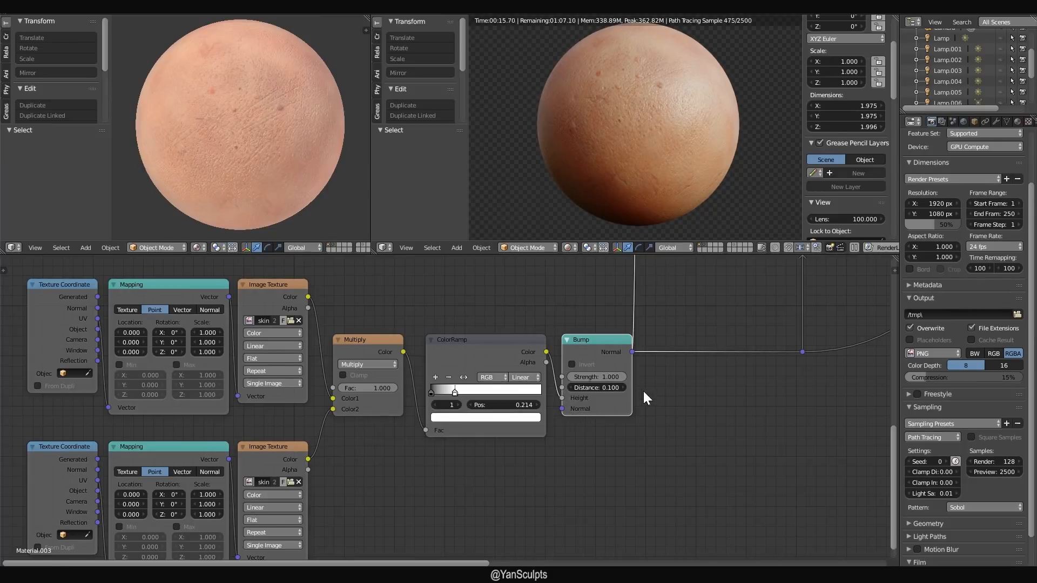
- Trace the Bump node's Normal link to the shader nodes and preview the 0.170 Layer Weight node on the sphere
{"action": "scroll", "coordinate": [644, 391], "scroll_direction": "down", "scroll_amount": 3}
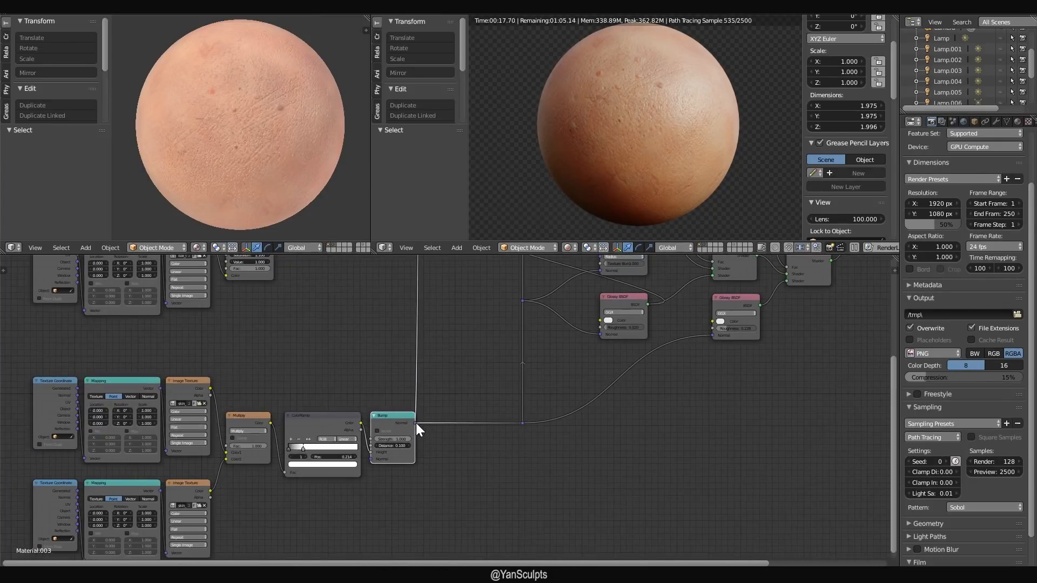
{"action": "middle_click_drag", "start_coordinate": [463, 370], "coordinate": [383, 406]}
{"action": "middle_click_drag", "start_coordinate": [471, 406], "coordinate": [423, 390]}
{"action": "scroll", "coordinate": [454, 407], "scroll_direction": "up", "scroll_amount": 2}
{"action": "scroll", "coordinate": [446, 405], "scroll_direction": "up", "scroll_amount": 3}
{"action": "scroll", "coordinate": [432, 406], "scroll_direction": "up", "scroll_amount": 2}
{"action": "middle_click_drag", "start_coordinate": [508, 378], "coordinate": [487, 422]}
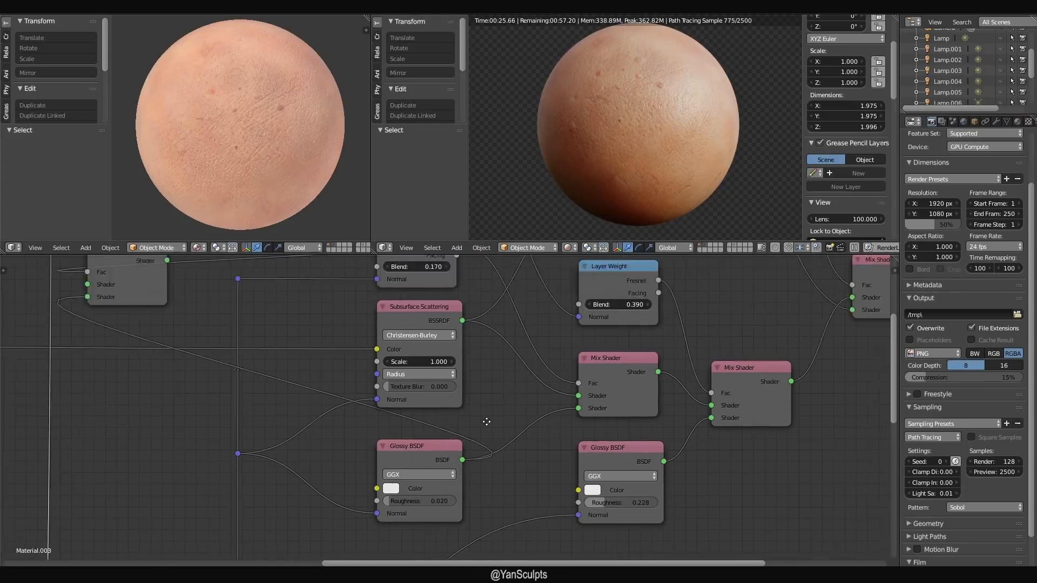
{"action": "scroll", "coordinate": [395, 384], "scroll_direction": "down", "scroll_amount": 2}
{"action": "left_click", "coordinate": [377, 338], "text": "ctrl+shift"}
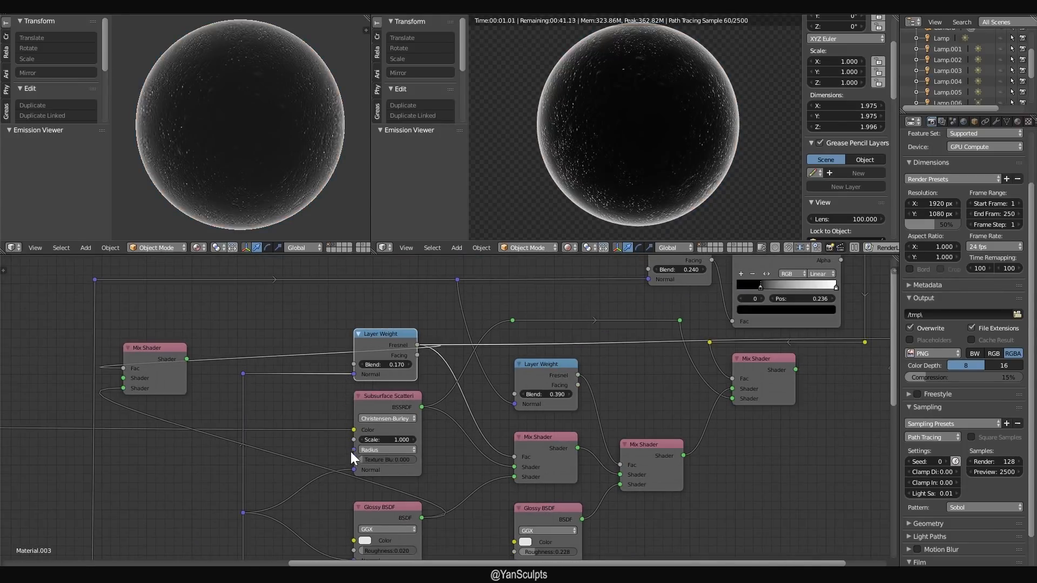
- Toggle muting on the Bump node to compare the 0.170 Layer Weight preview with and without bump
{"action": "scroll", "coordinate": [352, 452], "scroll_direction": "down", "scroll_amount": 6}
{"action": "middle_click_drag", "start_coordinate": [326, 486], "coordinate": [396, 405]}
{"action": "middle_click_drag", "start_coordinate": [396, 443], "coordinate": [412, 416]}
{"action": "left_click", "coordinate": [250, 484]}
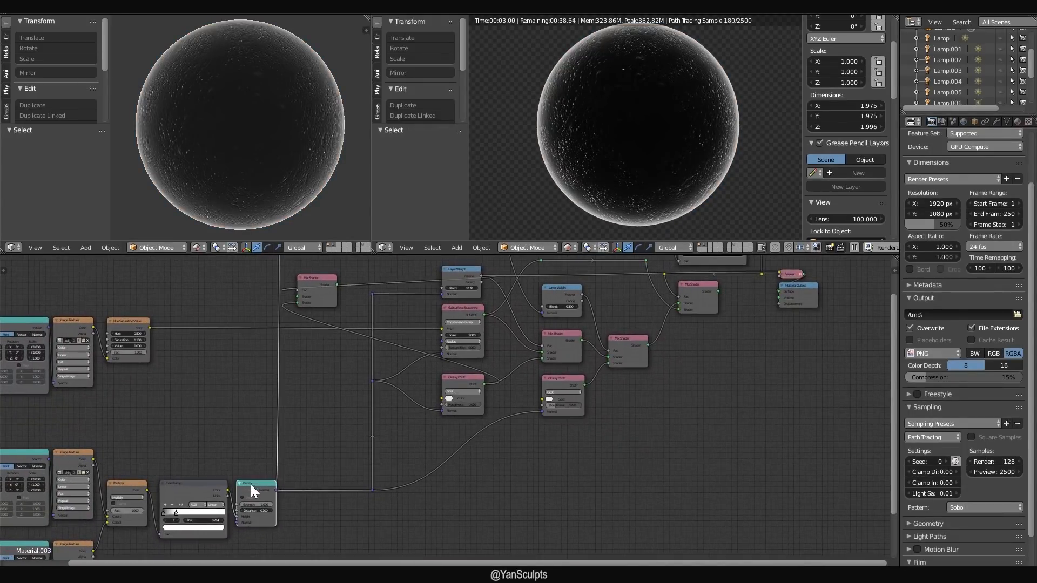
{"action": "key", "text": "m"}
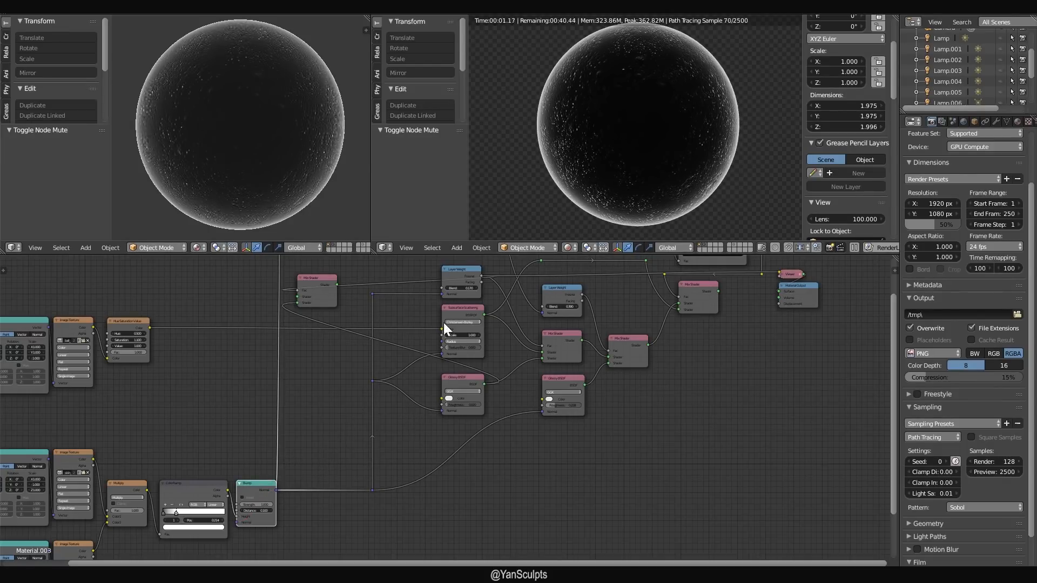
- Preview the Mix Shader combining Subsurface Scattering with Glossy, and highlight its two input shader nodes
{"action": "middle_click_drag", "start_coordinate": [518, 342], "coordinate": [468, 396]}
{"action": "scroll", "coordinate": [467, 397], "scroll_direction": "up", "scroll_amount": 5}
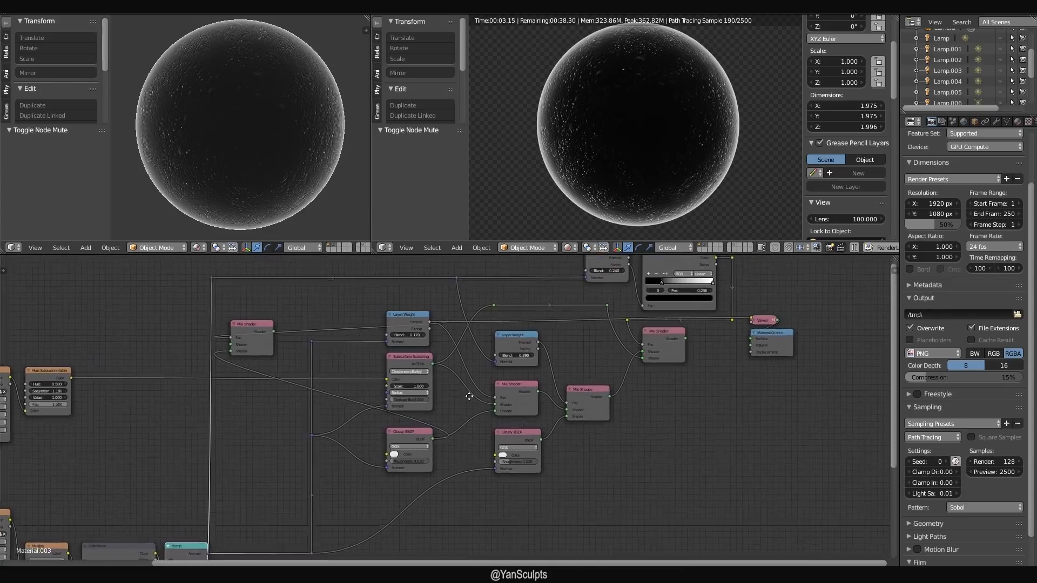
{"action": "left_click", "coordinate": [533, 381], "text": "ctrl+shift"}
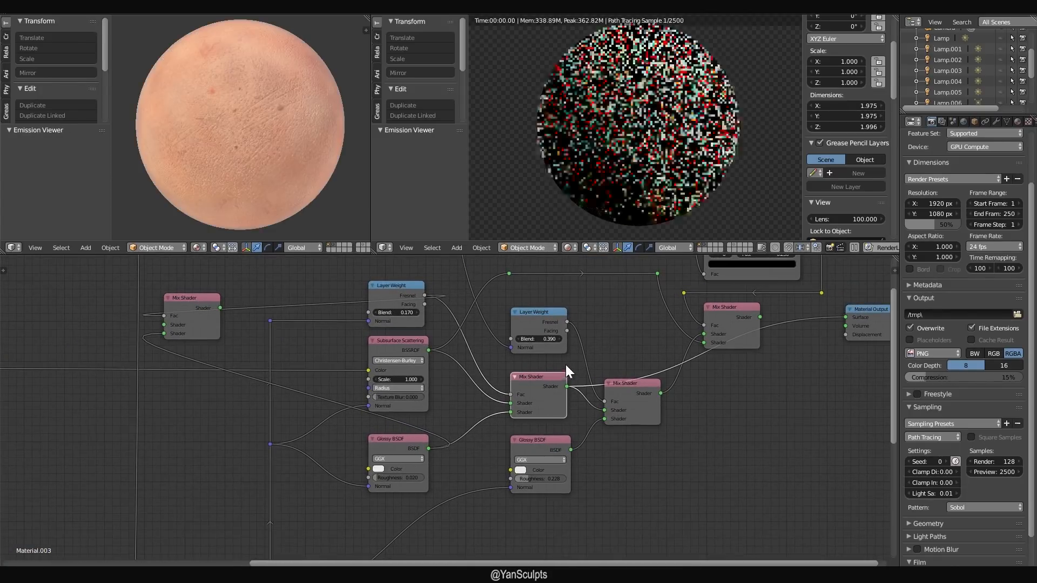
{"action": "left_click", "coordinate": [387, 346]}
{"action": "left_click", "coordinate": [400, 443]}
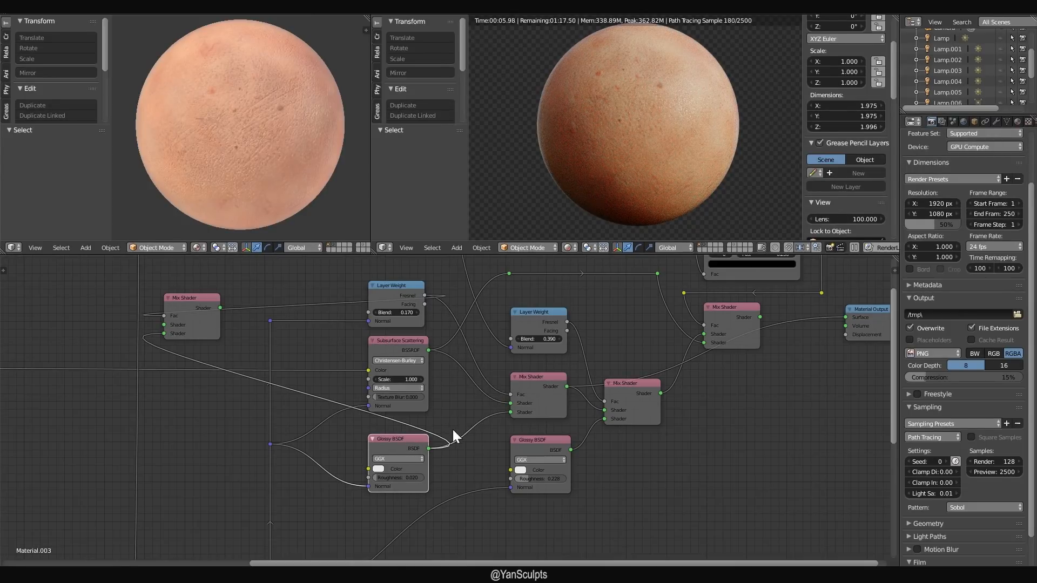
- Preview the 0.170 Layer Weight node as the mix mask, and highlight the Subsurface Scattering node
{"action": "middle_click_drag", "start_coordinate": [505, 383], "coordinate": [502, 414]}
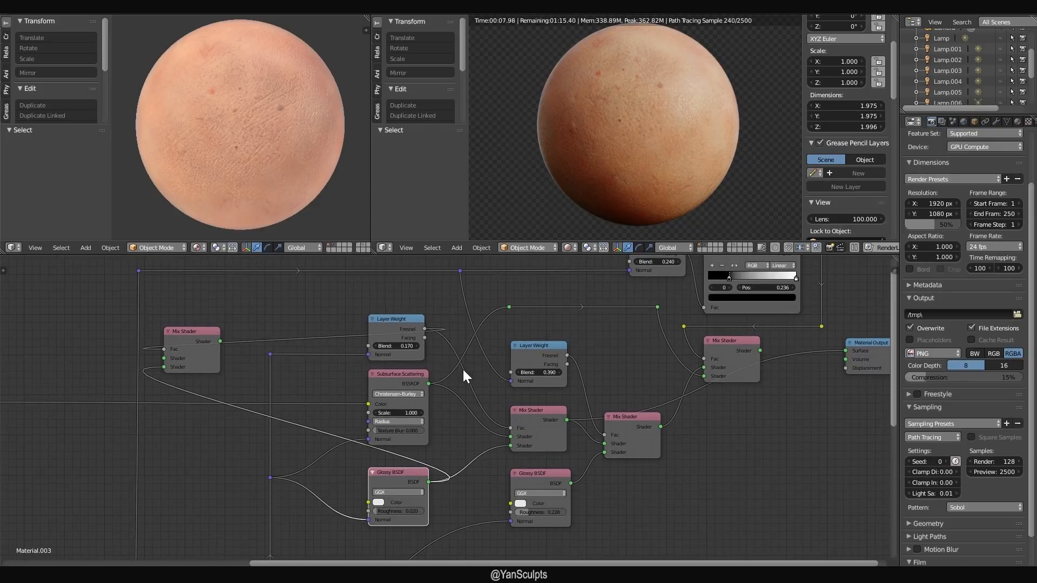
{"action": "left_click", "coordinate": [388, 326], "text": "ctrl+shift"}
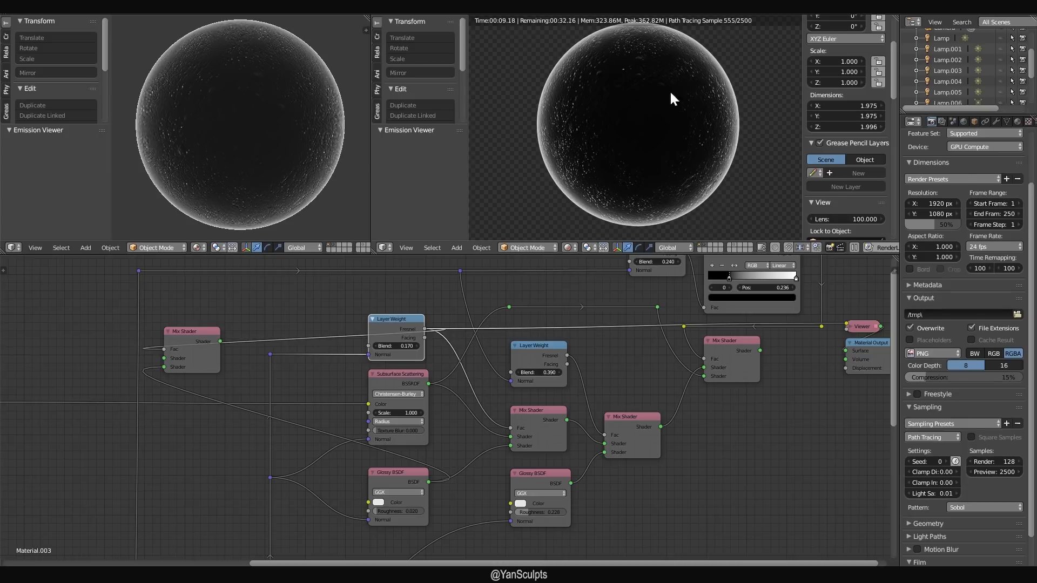
{"action": "left_click", "coordinate": [390, 379]}
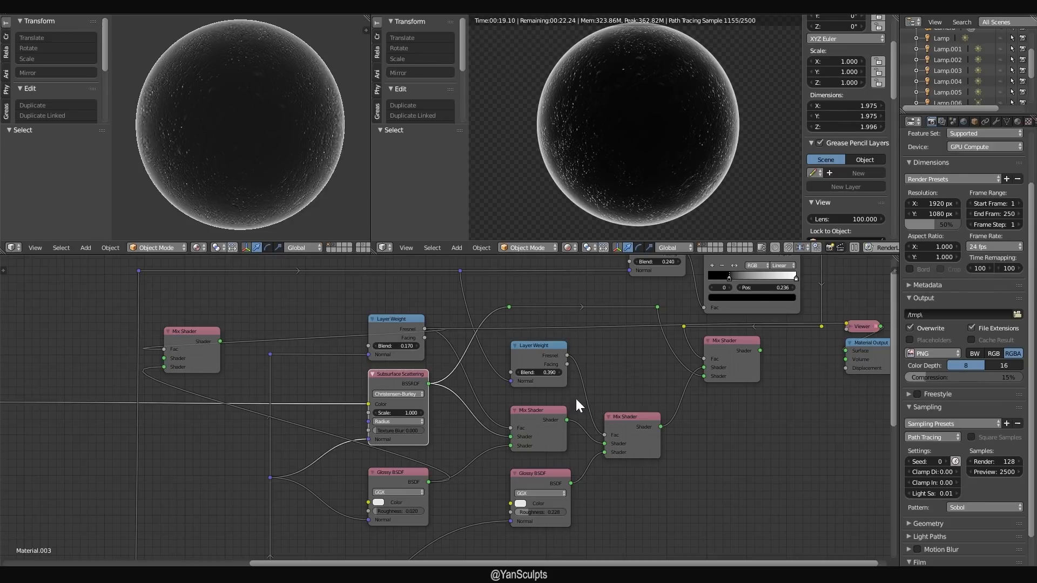
- Compare the Mix Shader that adds the second Glossy with the Subsurface and Glossy Mix Shader, viewing the sphere up close
{"action": "left_click", "coordinate": [634, 422], "text": "ctrl+shift"}
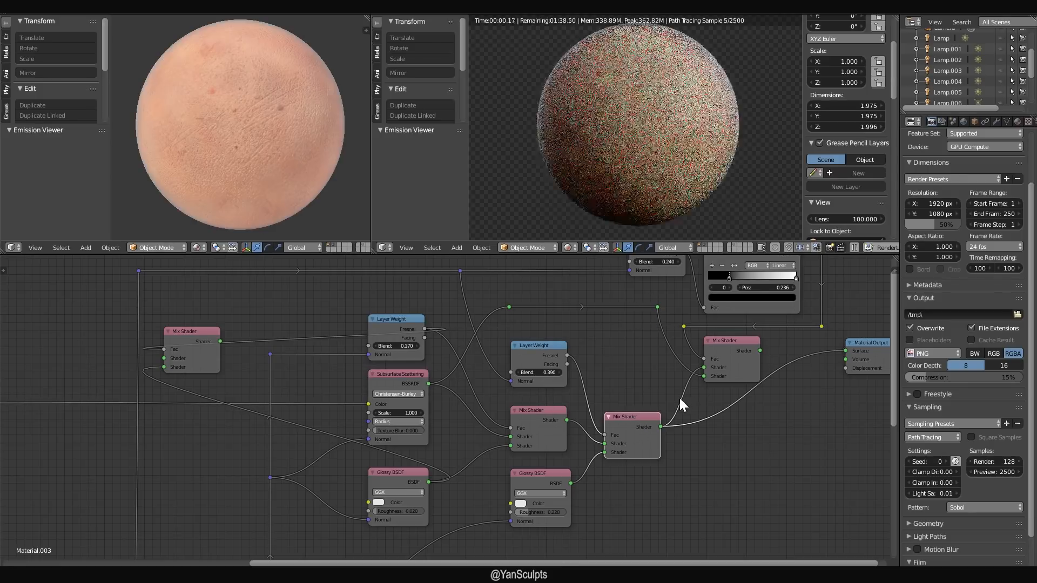
{"action": "left_click", "coordinate": [533, 413], "text": "ctrl+shift"}
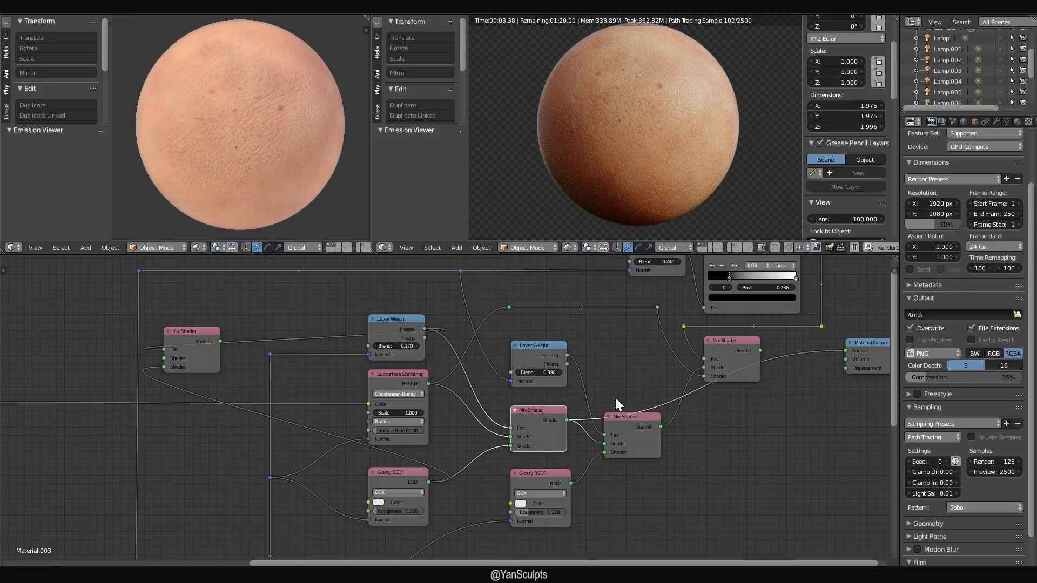
{"action": "middle_click_drag", "start_coordinate": [698, 417], "coordinate": [618, 442]}
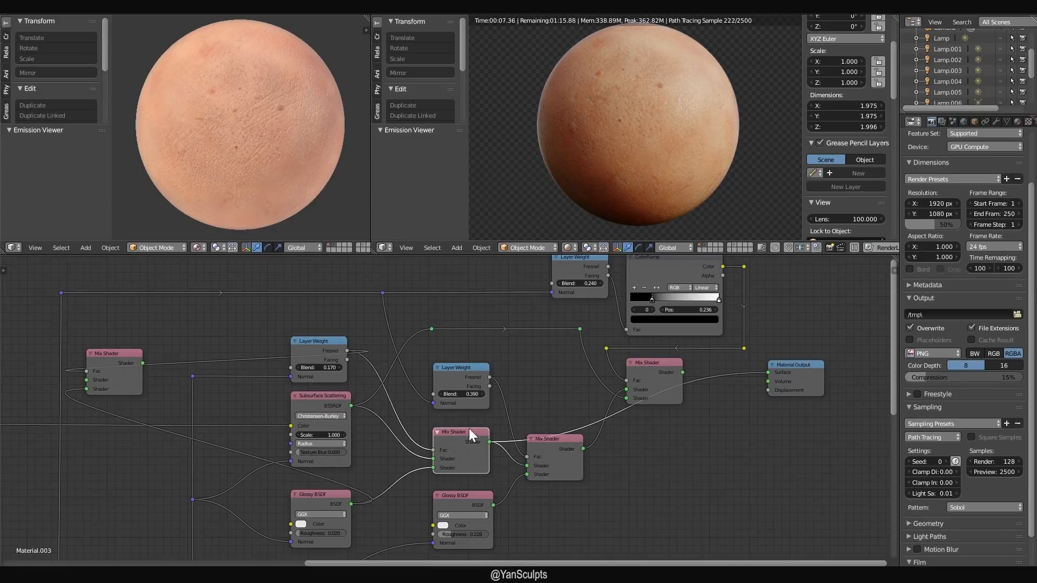
{"action": "scroll", "coordinate": [616, 154], "scroll_direction": "up", "scroll_amount": 4}
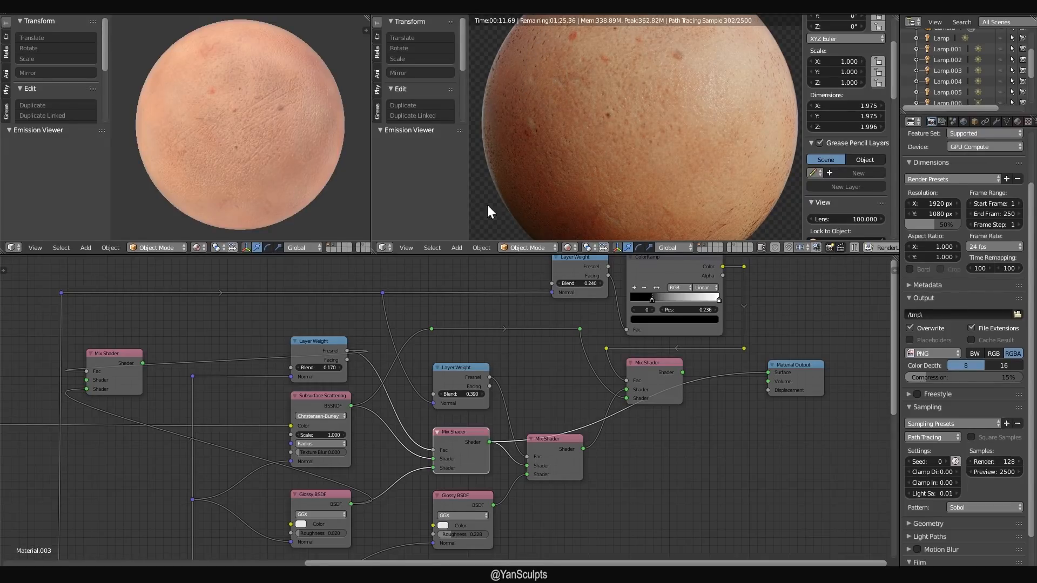
- Preview the final Mix Shader into the Material Output, highlighting the Subsurface Scattering node that feeds it
{"action": "left_click", "coordinate": [312, 400]}
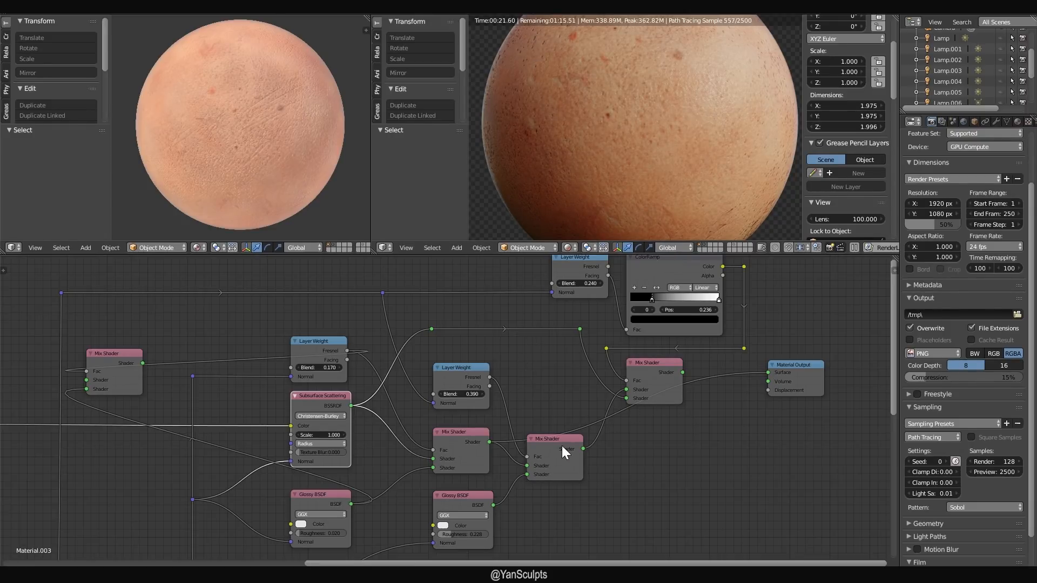
{"action": "left_click", "coordinate": [651, 365], "text": "ctrl+shift"}
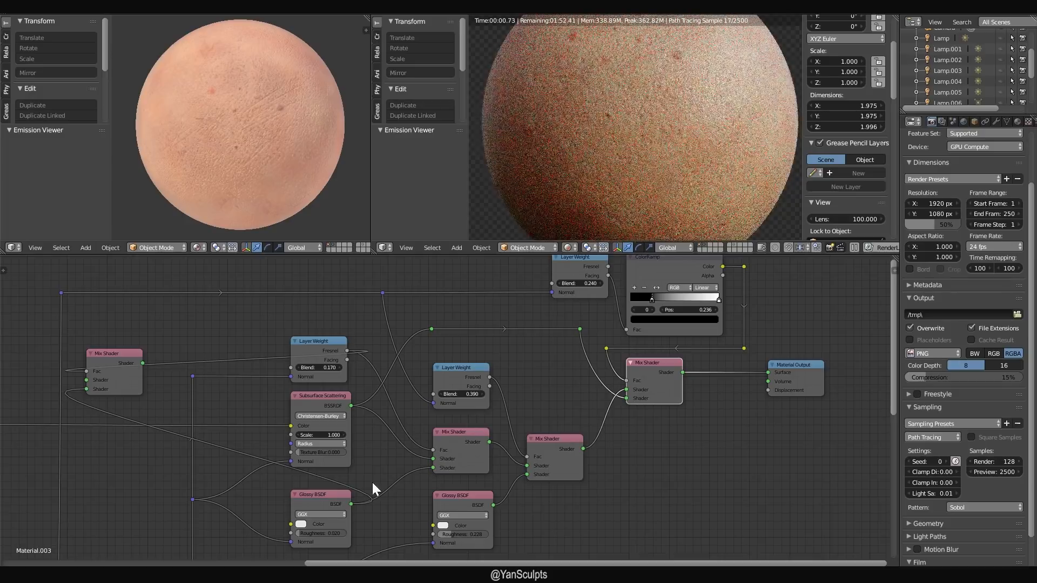
{"action": "left_click", "coordinate": [316, 399]}
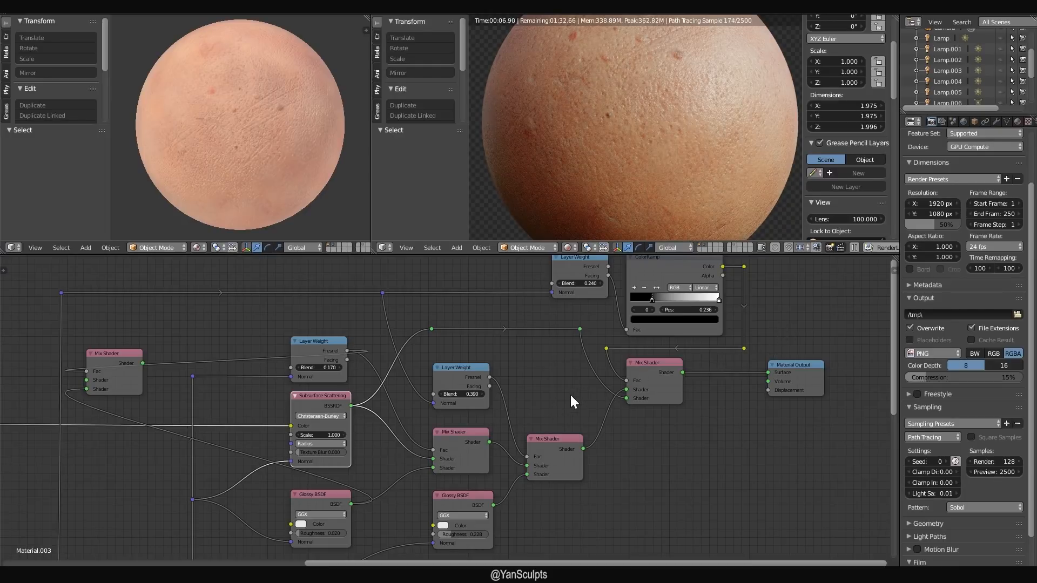
- Examine the node tree around the Subsurface Scattering, Glossy and Mix Shader nodes, up close and as a whole
{"action": "scroll", "coordinate": [566, 401], "scroll_direction": "down", "scroll_amount": 3}
{"action": "middle_click_drag", "start_coordinate": [542, 478], "coordinate": [558, 404]}
{"action": "scroll", "coordinate": [559, 406], "scroll_direction": "up", "scroll_amount": 3}
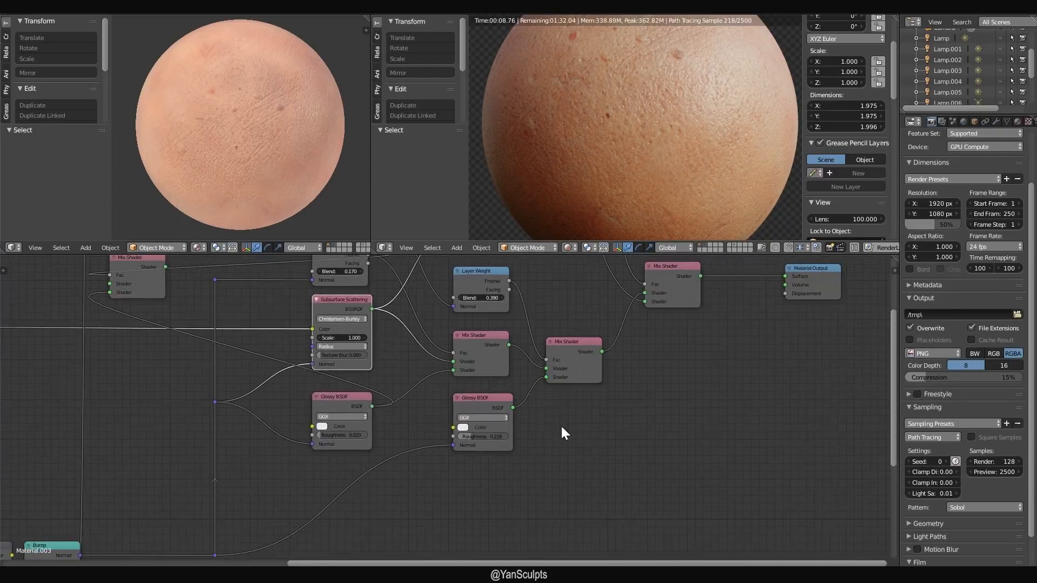
{"action": "scroll", "coordinate": [561, 430], "scroll_direction": "up", "scroll_amount": 3}
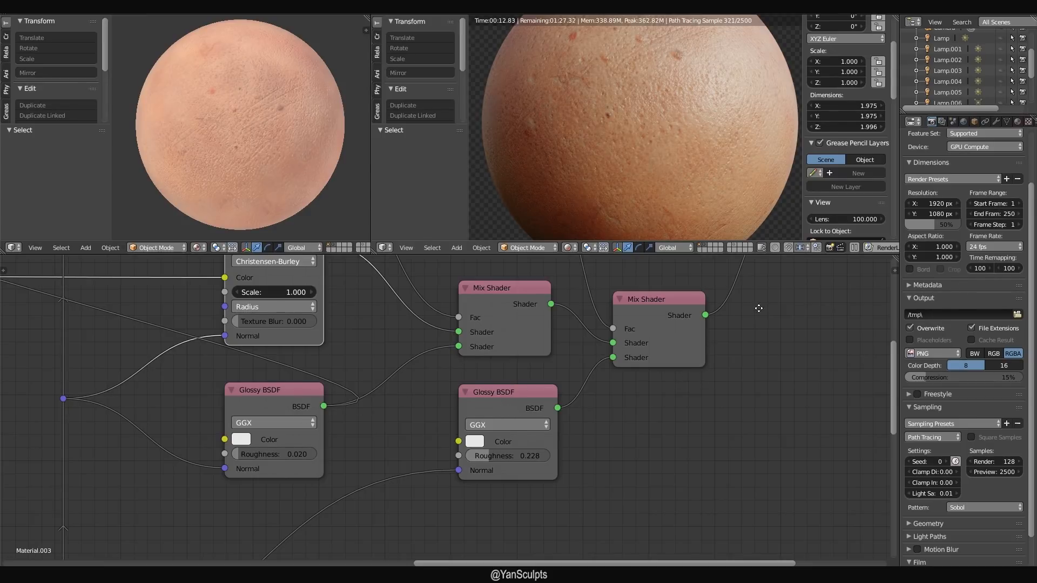
{"action": "key", "text": "Home"}
{"action": "middle_click_drag", "start_coordinate": [579, 419], "coordinate": [631, 410]}
{"action": "scroll", "coordinate": [638, 390], "scroll_direction": "down", "scroll_amount": 3}
{"action": "scroll", "coordinate": [643, 403], "scroll_direction": "up", "scroll_amount": 1}
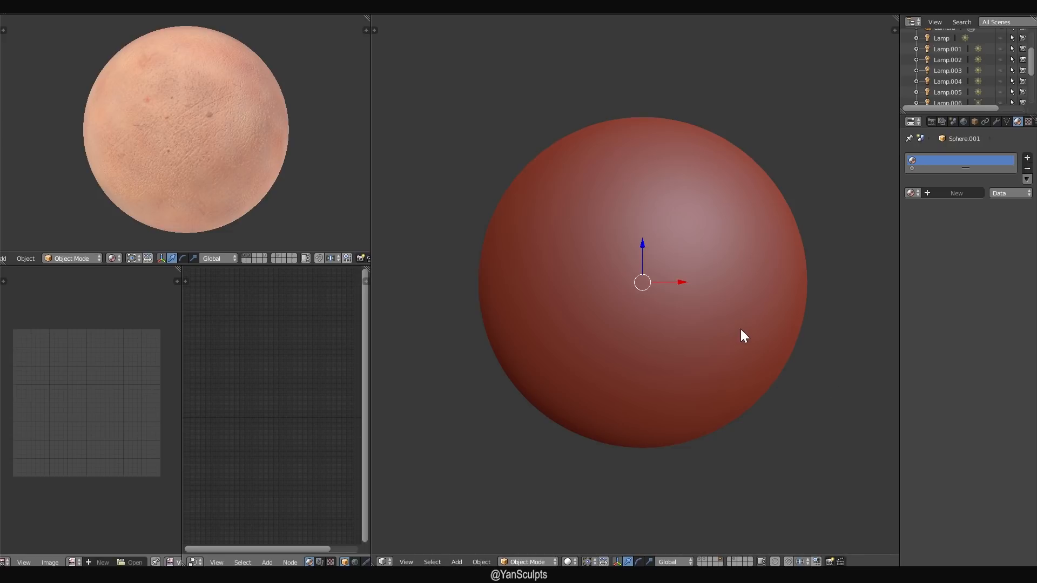
- Enter Edit Mode on the new sphere and bring up the UV mapping methods with Smart UV Project
{"action": "key", "text": "shift+a"}
{"action": "key", "text": "Tab"}
{"action": "key", "text": "u"}
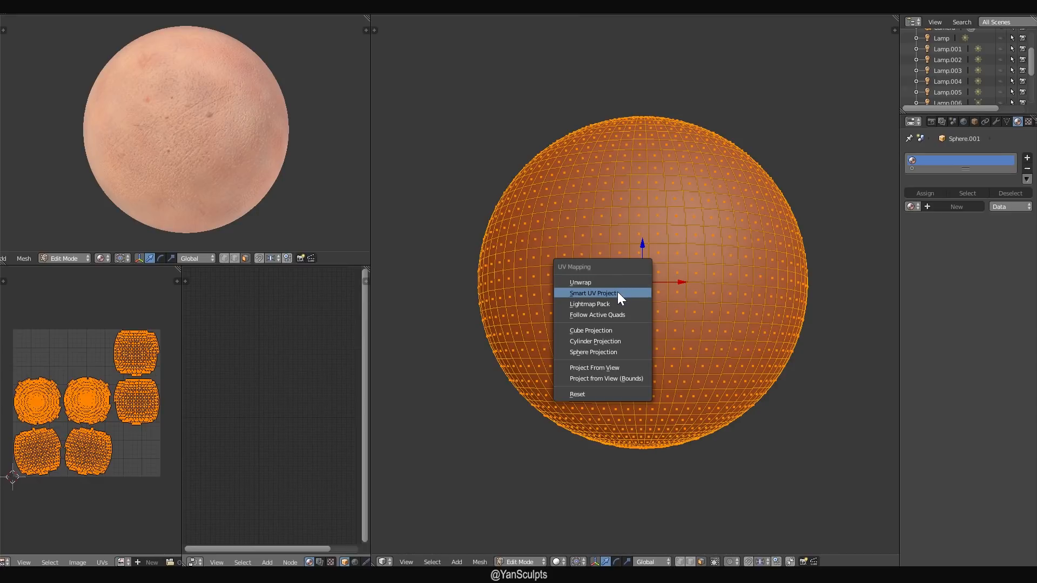
- View the editor types and the new image settings in the UV/Image Editor without creating an image
{"action": "left_click", "coordinate": [4, 562]}
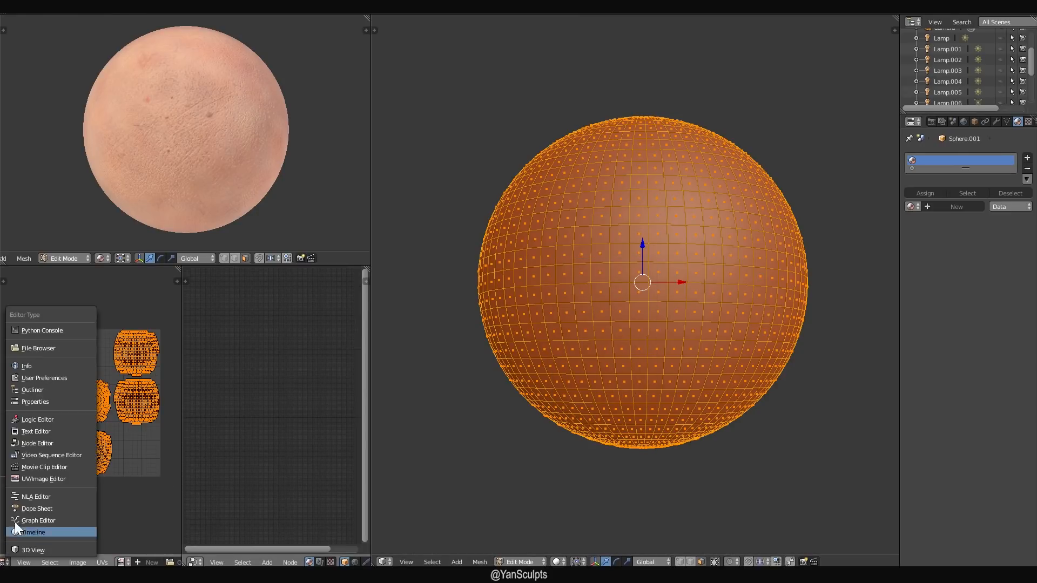
{"action": "left_click", "coordinate": [139, 562]}
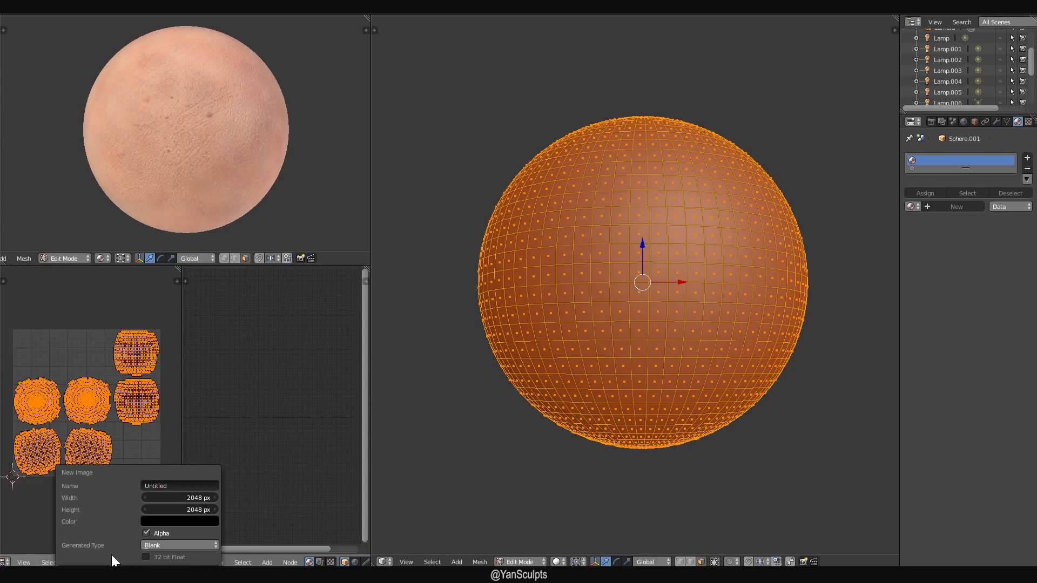
{"action": "left_click", "coordinate": [78, 562]}
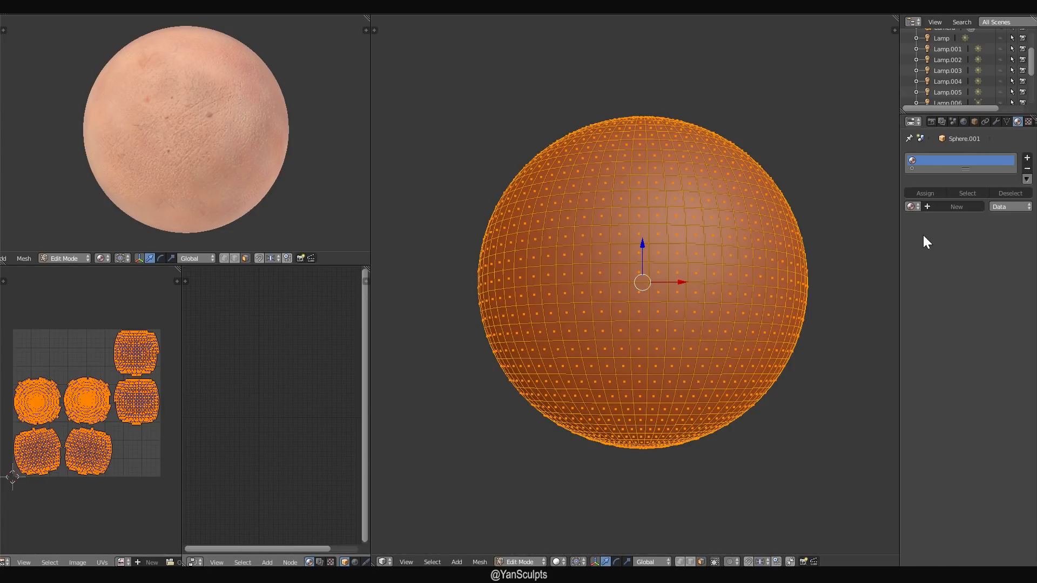
- Create a new material on the sphere and point out its Diffuse BSDF and Material Output nodes
{"action": "left_click", "coordinate": [935, 206]}
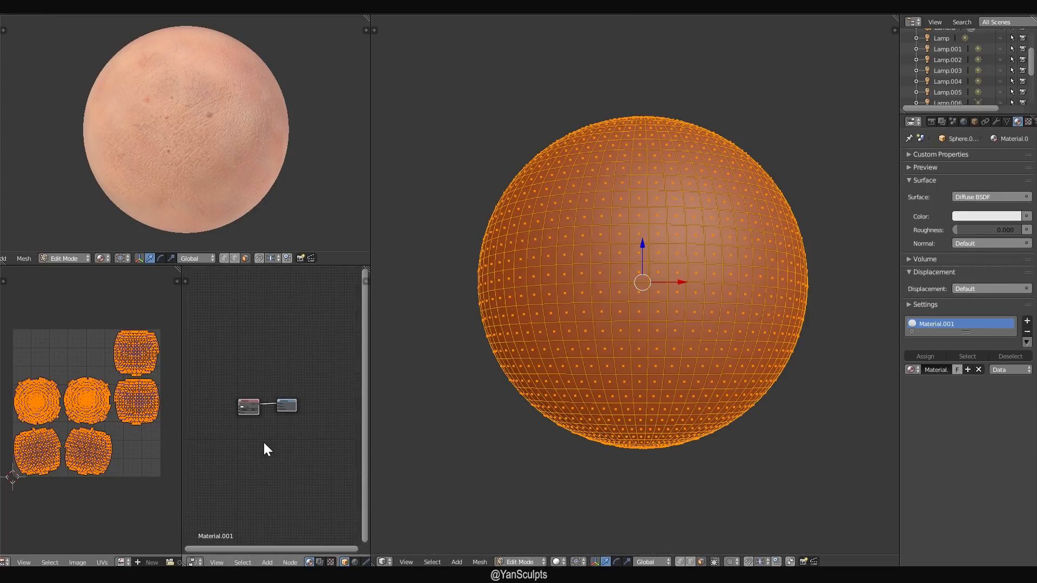
{"action": "middle_click_drag", "start_coordinate": [263, 441], "coordinate": [303, 440]}
{"action": "scroll", "coordinate": [305, 438], "scroll_direction": "up", "scroll_amount": 3}
{"action": "scroll", "coordinate": [297, 439], "scroll_direction": "down", "scroll_amount": 1}
{"action": "middle_click_drag", "start_coordinate": [223, 437], "coordinate": [253, 439]}
{"action": "scroll", "coordinate": [253, 438], "scroll_direction": "down", "scroll_amount": 2}
{"action": "scroll", "coordinate": [252, 436], "scroll_direction": "up", "scroll_amount": 2}
{"action": "scroll", "coordinate": [252, 437], "scroll_direction": "down", "scroll_amount": 2}
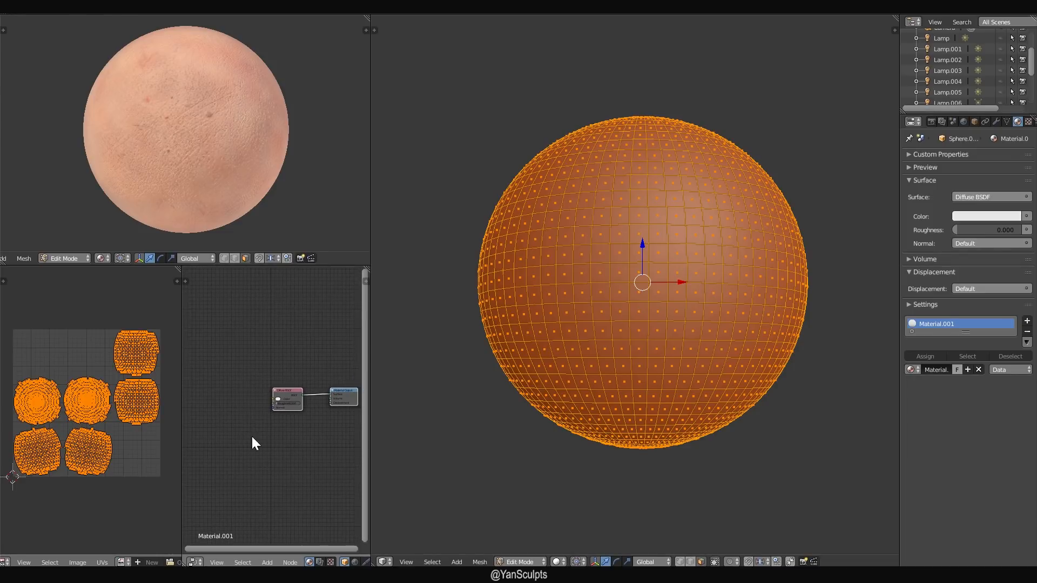
{"action": "left_click_drag", "start_coordinate": [290, 393], "coordinate": [293, 393]}
{"action": "left_click", "coordinate": [340, 390]}
{"action": "middle_click_drag", "start_coordinate": [205, 387], "coordinate": [216, 387]}
{"action": "scroll", "coordinate": [216, 388], "scroll_direction": "down", "scroll_amount": 1}
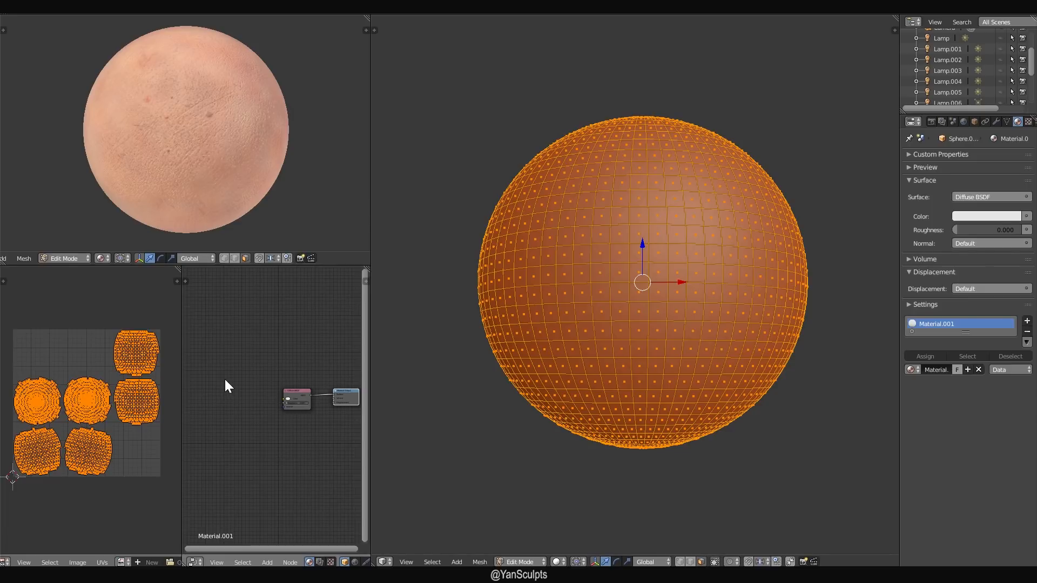
{"action": "left_click", "coordinate": [299, 395]}
{"action": "scroll", "coordinate": [258, 387], "scroll_direction": "up", "scroll_amount": 1}
{"action": "middle_click_drag", "start_coordinate": [258, 388], "coordinate": [246, 387]}
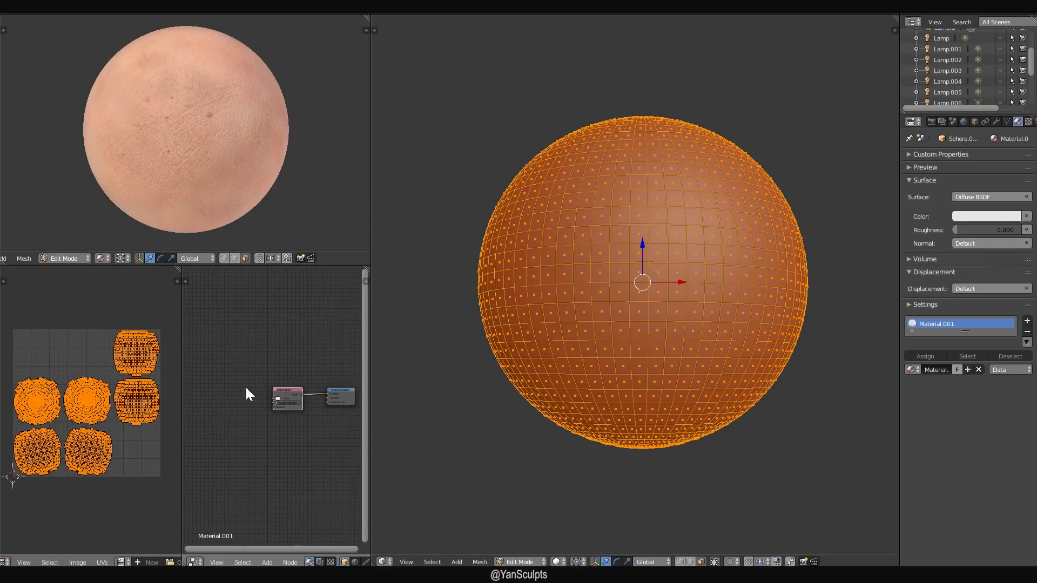
{"action": "key", "text": "shift+a"}
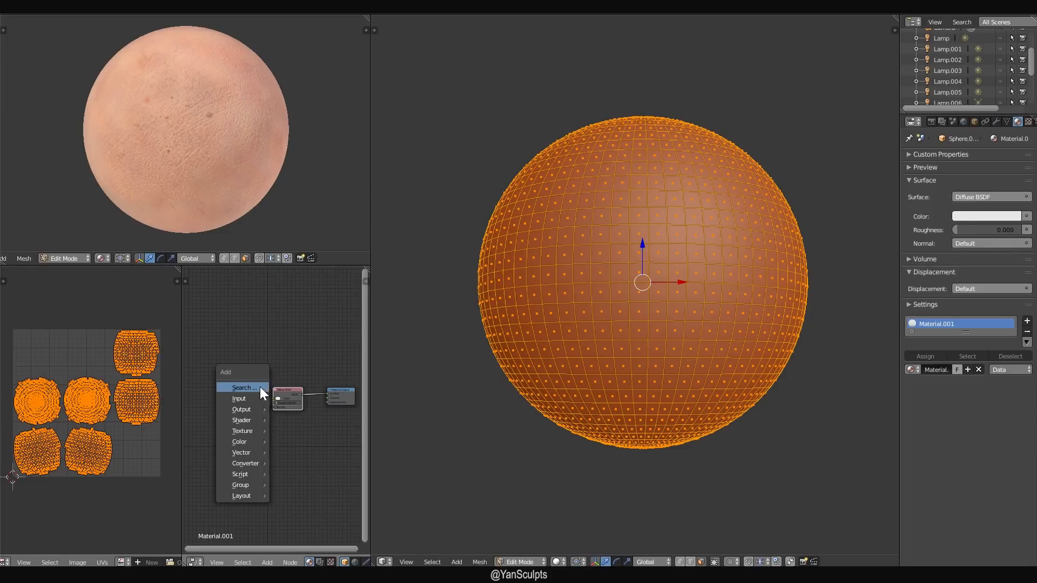
{"action": "key", "text": "Escape"}
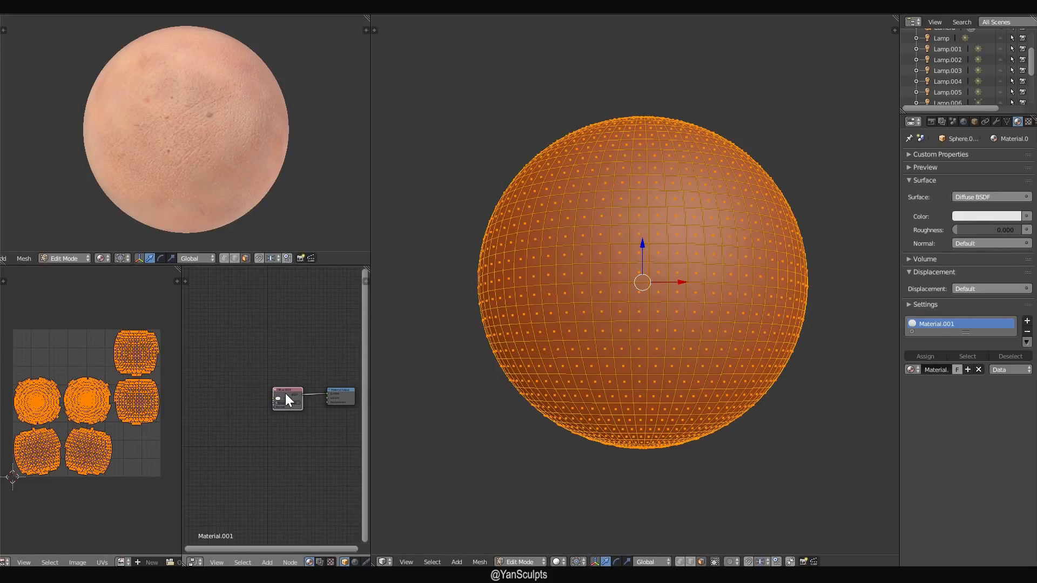
- Attach an Image Texture with its Mapping setup to the Diffuse BSDF node's Color input
{"action": "left_click_drag", "start_coordinate": [285, 389], "coordinate": [289, 393]}
{"action": "scroll", "coordinate": [283, 401], "scroll_direction": "up", "scroll_amount": 1}
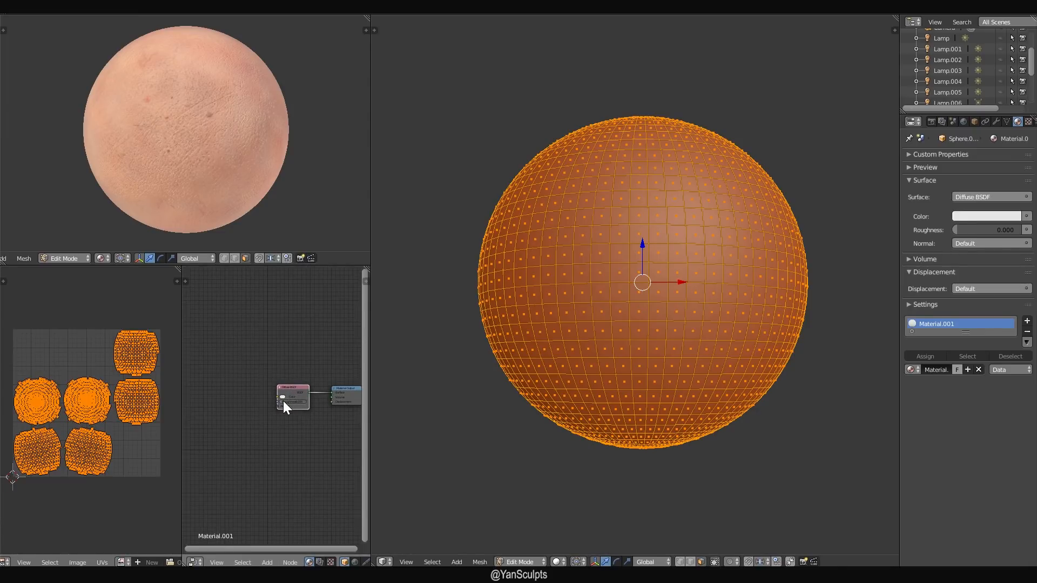
{"action": "key", "text": "ctrl+t"}
- Assign the existing tutorial_skin_diffuse image to the Image Texture node
{"action": "mouse_move", "coordinate": [232, 400]}
{"action": "middle_mouse_down"}
{"action": "mouse_move", "coordinate": [305, 392]}
{"action": "mouse_move", "coordinate": [288, 354]}
{"action": "mouse_move", "coordinate": [284, 389]}
{"action": "mouse_move", "coordinate": [304, 390]}
{"action": "mouse_move", "coordinate": [203, 413]}
{"action": "mouse_move", "coordinate": [246, 411]}
{"action": "middle_mouse_up"}
{"action": "scroll", "coordinate": [287, 354], "scroll_direction": "up", "scroll_amount": 1}
{"action": "scroll", "coordinate": [292, 396], "scroll_direction": "up", "scroll_amount": 1}
{"action": "scroll", "coordinate": [273, 400], "scroll_direction": "up", "scroll_amount": 1}
{"action": "scroll", "coordinate": [203, 413], "scroll_direction": "up", "scroll_amount": 1}
{"action": "scroll", "coordinate": [248, 402], "scroll_direction": "up", "scroll_amount": 1}
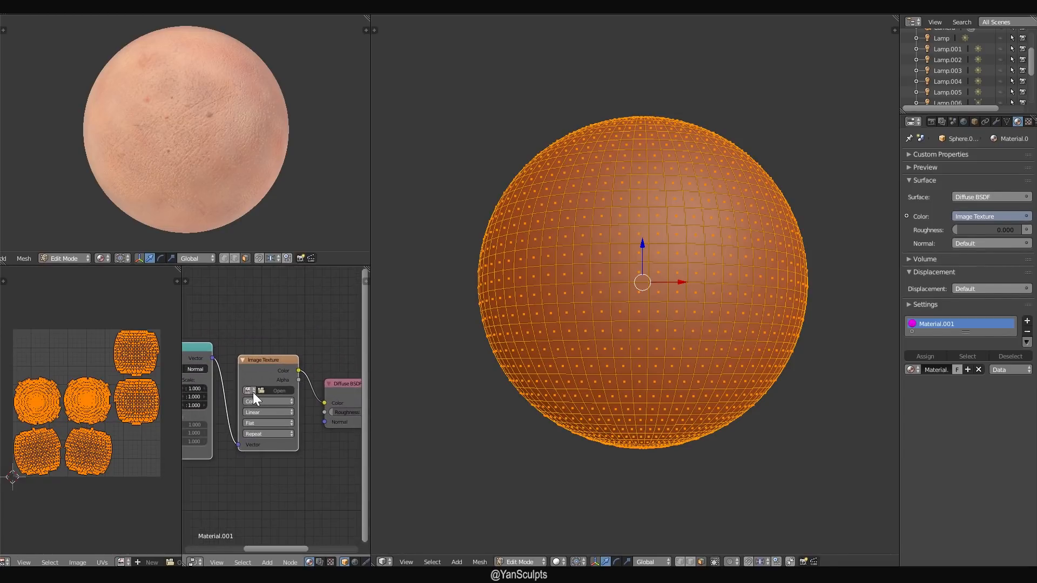
{"action": "left_click", "coordinate": [249, 391]}
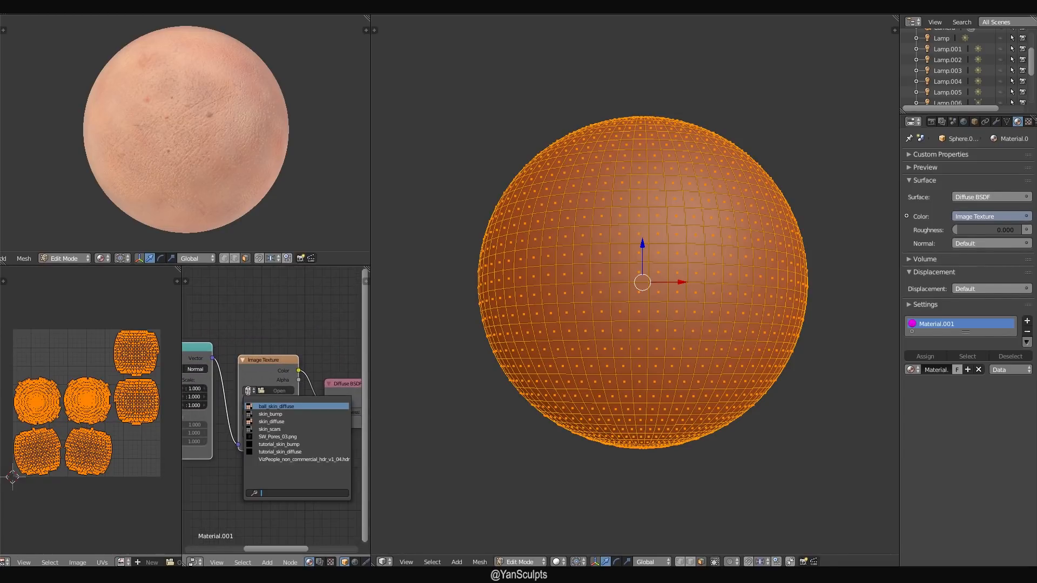
{"action": "left_click", "coordinate": [282, 452]}
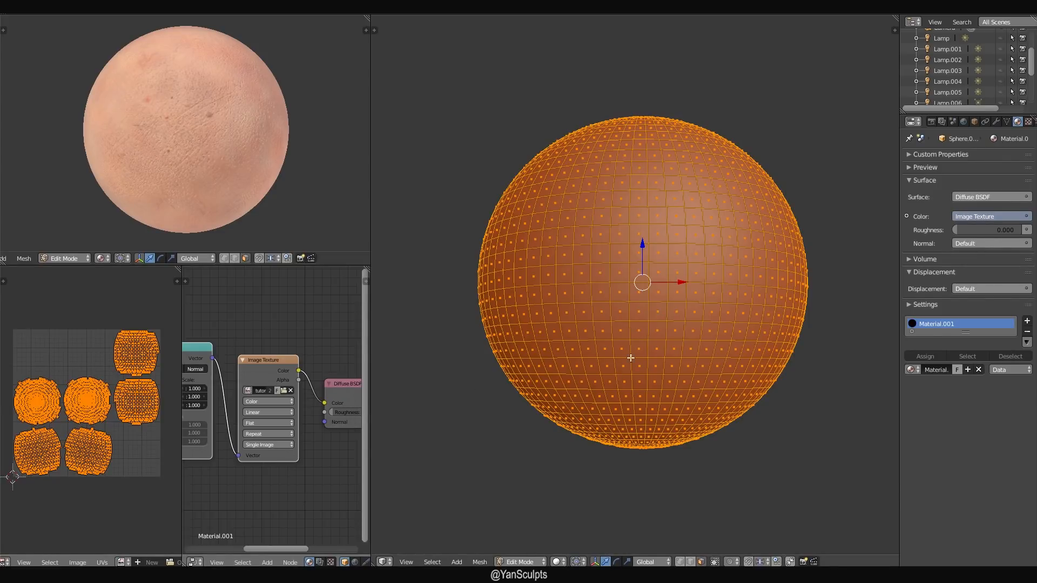
- Set the large viewport's shading to Material and preview the Image Texture node through an Emission viewer
{"action": "left_click", "coordinate": [560, 562]}
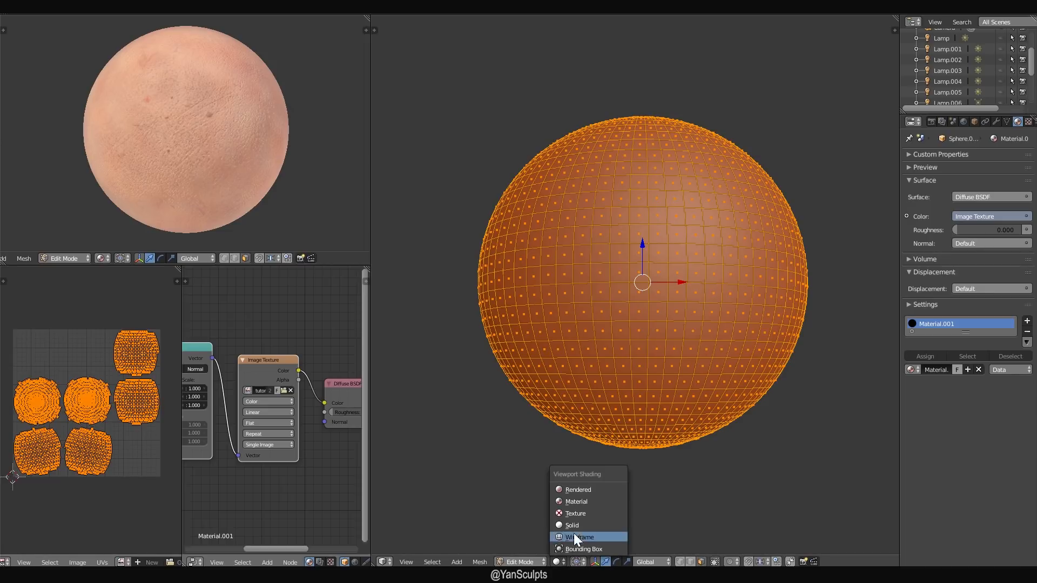
{"action": "left_click", "coordinate": [573, 502]}
{"action": "scroll", "coordinate": [295, 439], "scroll_direction": "down", "scroll_amount": 3}
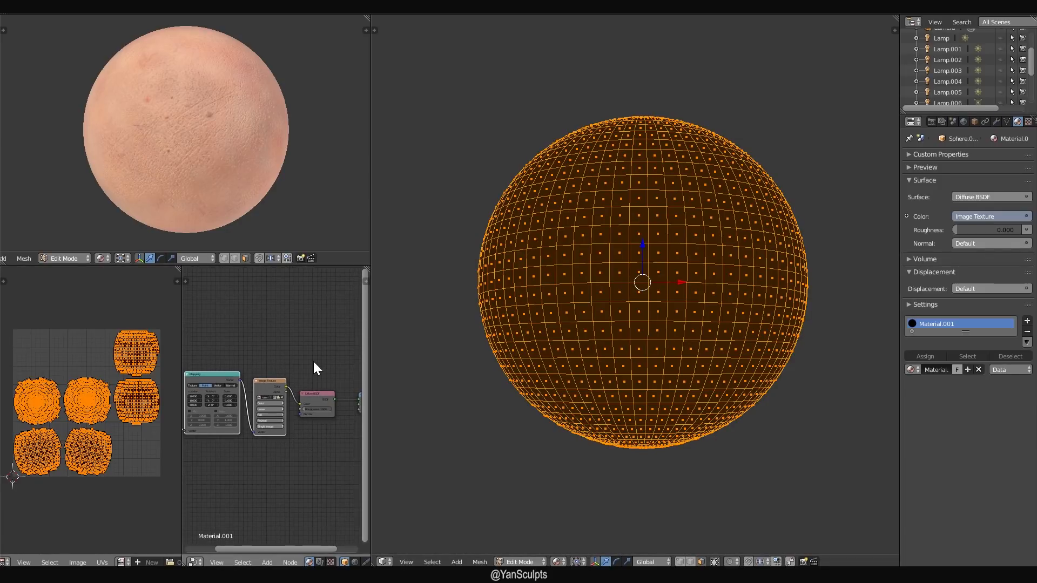
{"action": "scroll", "coordinate": [295, 365], "scroll_direction": "up", "scroll_amount": 4}
{"action": "middle_click_drag", "start_coordinate": [314, 361], "coordinate": [267, 377]}
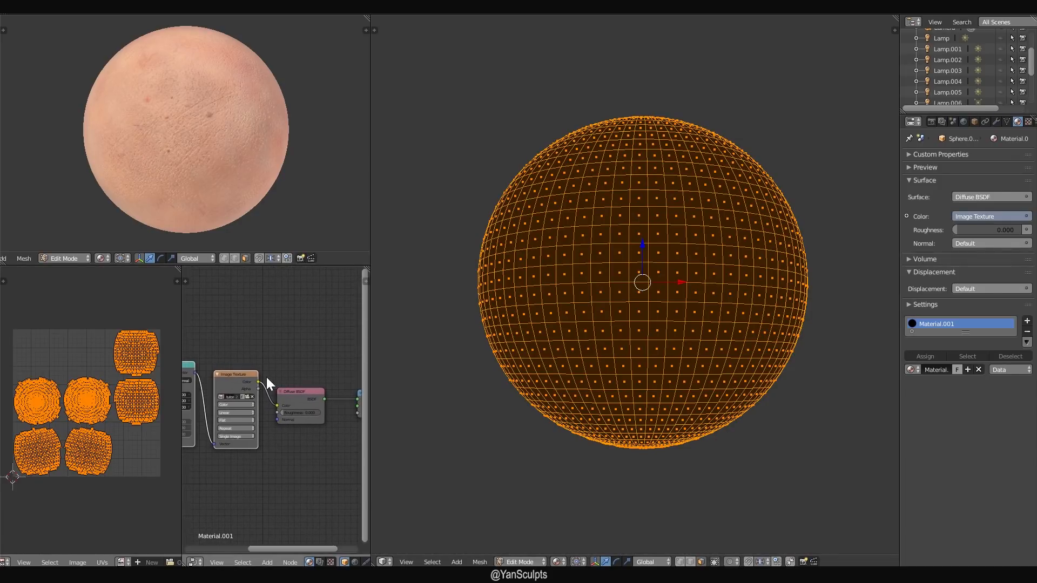
{"action": "left_click", "coordinate": [238, 381], "text": "ctrl+shift"}
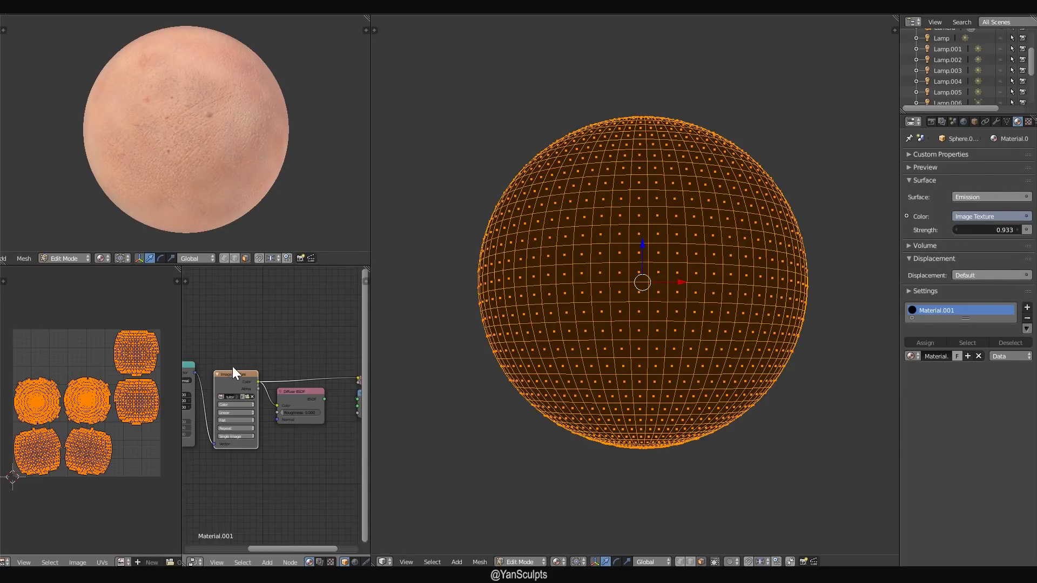
{"action": "middle_click_drag", "start_coordinate": [232, 366], "coordinate": [263, 373]}
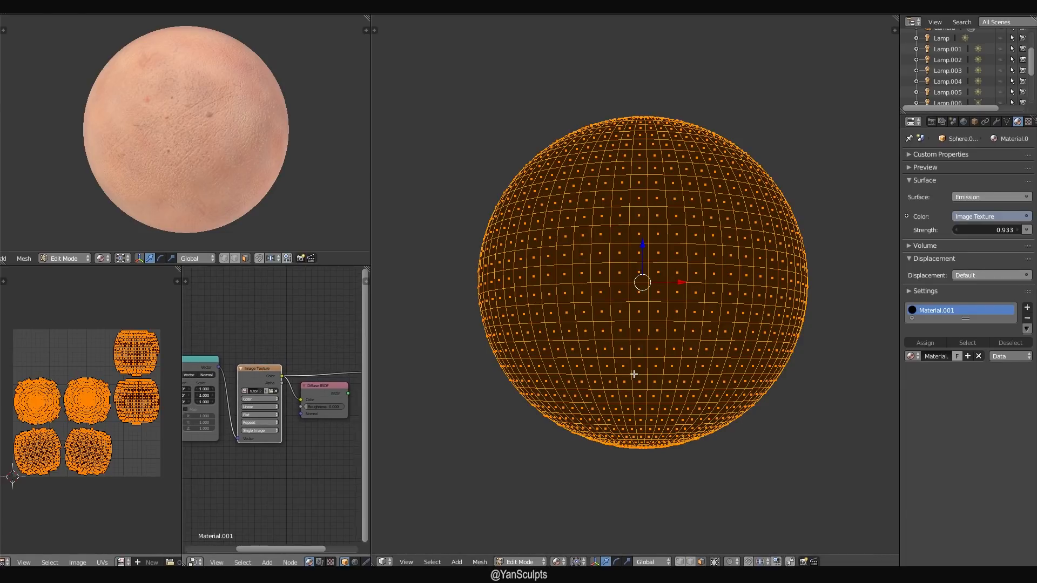
- Leave Edit Mode, switch the sphere to Texture Paint mode and fit the whole tutorial_skin_diffuse image in the image editor
{"action": "scroll", "coordinate": [633, 374], "scroll_direction": "down", "scroll_amount": 1}
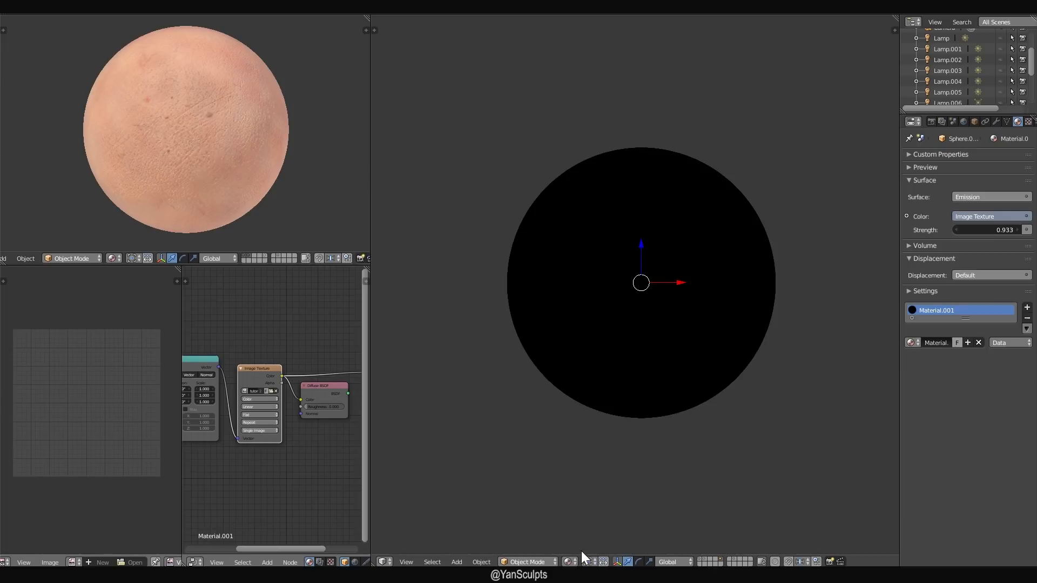
{"action": "left_click", "coordinate": [554, 563]}
{"action": "left_click", "coordinate": [583, 546]}
{"action": "left_click", "coordinate": [554, 562]}
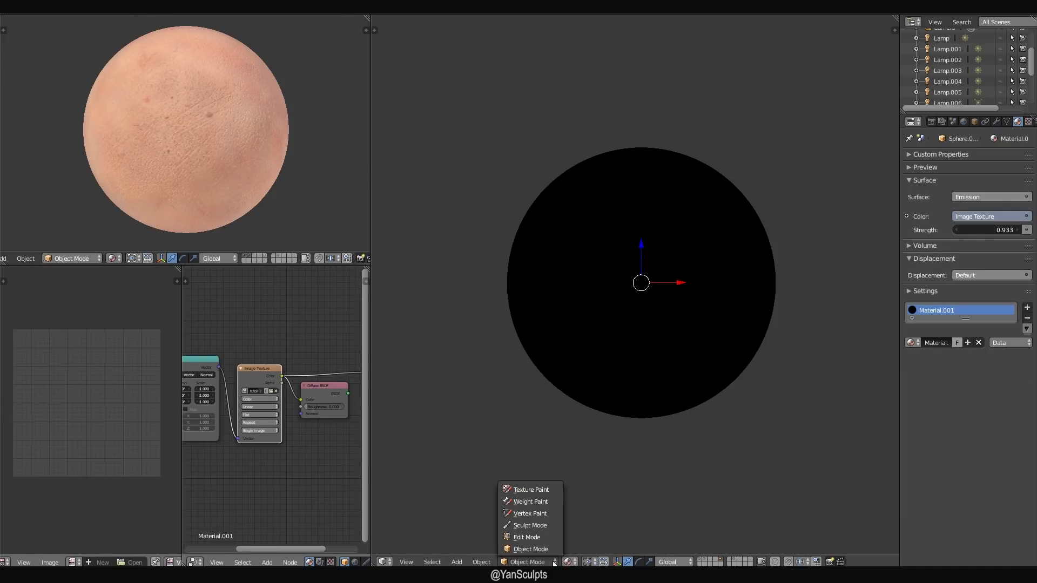
{"action": "left_click", "coordinate": [543, 488]}
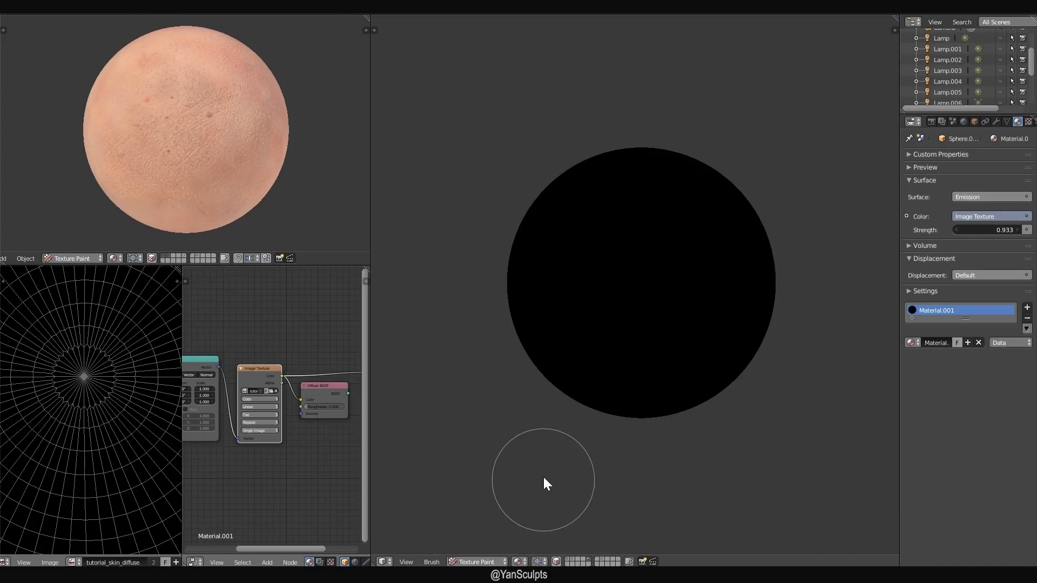
{"action": "key", "text": "Home"}
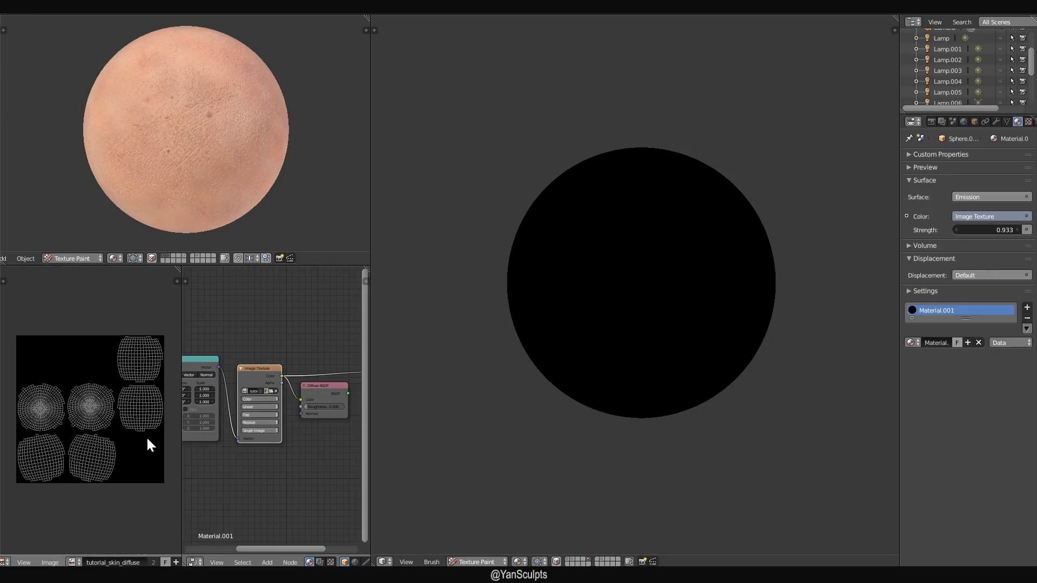
{"action": "key", "text": "n"}
{"action": "key", "text": "n"}
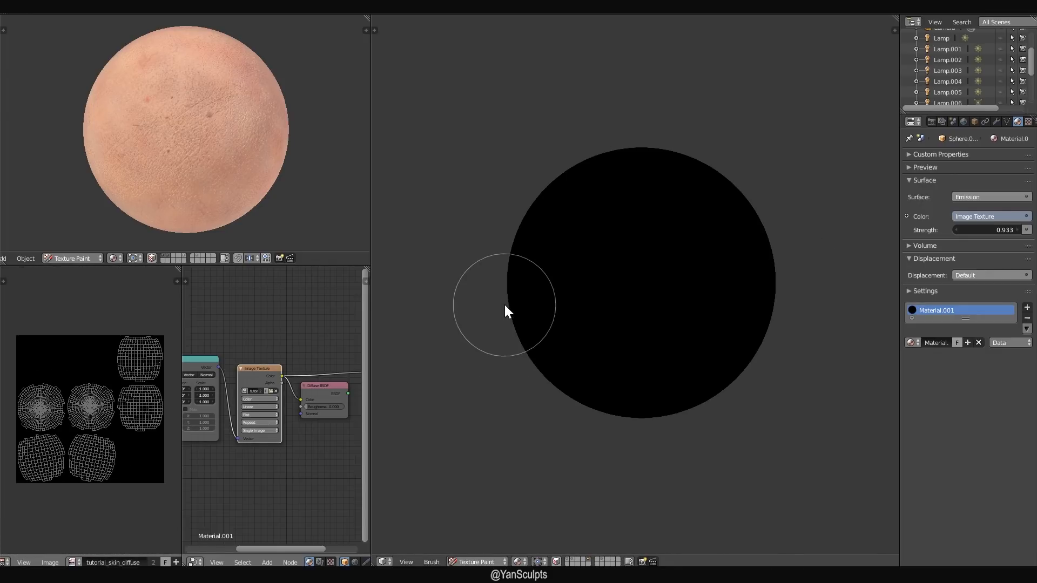
- Show the paint tools and choose the Fill brush
{"action": "key", "text": "t"}
{"action": "left_click", "coordinate": [430, 63]}
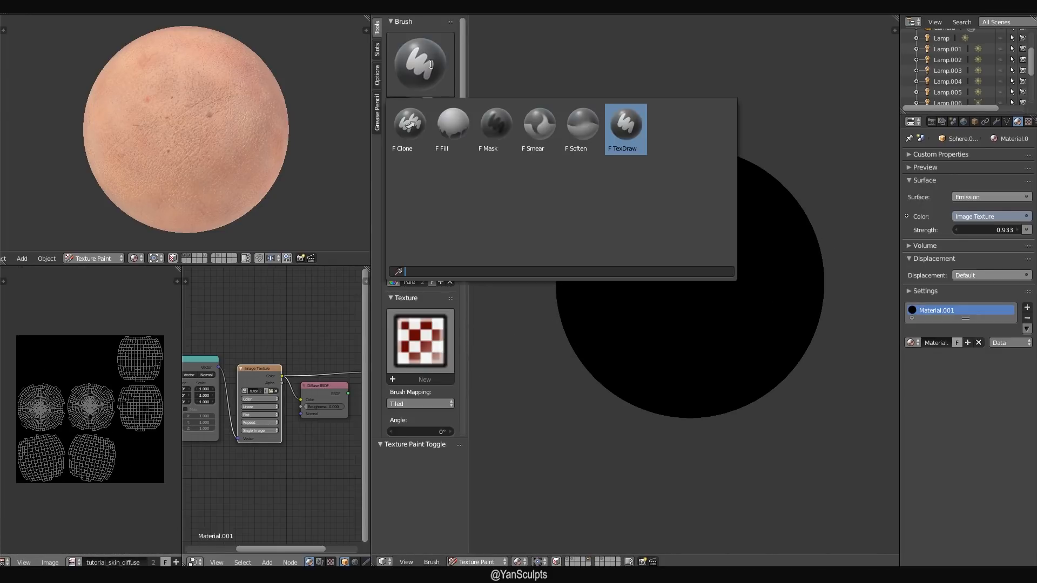
{"action": "left_click", "coordinate": [444, 128]}
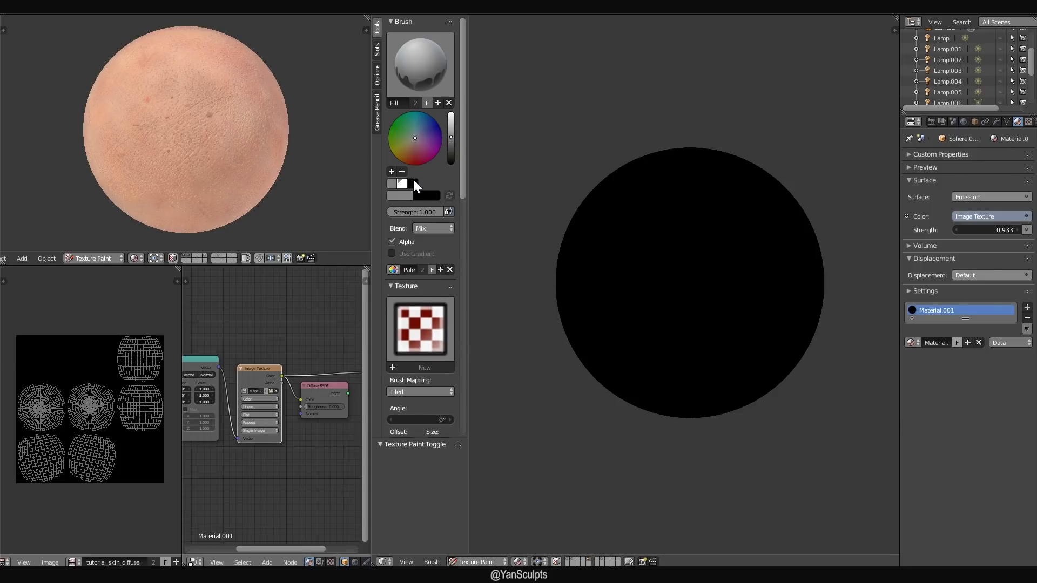
{"action": "scroll", "coordinate": [461, 179], "scroll_direction": "down", "scroll_amount": 2}
{"action": "scroll", "coordinate": [462, 175], "scroll_direction": "up", "scroll_amount": 2}
- Set the Fill brush colour to a bright pale peach and store it in a new palette
{"action": "mouse_move", "coordinate": [414, 140]}
{"action": "left_mouse_down"}
{"action": "mouse_move", "coordinate": [451, 122]}
{"action": "mouse_move", "coordinate": [451, 132]}
{"action": "left_mouse_up"}
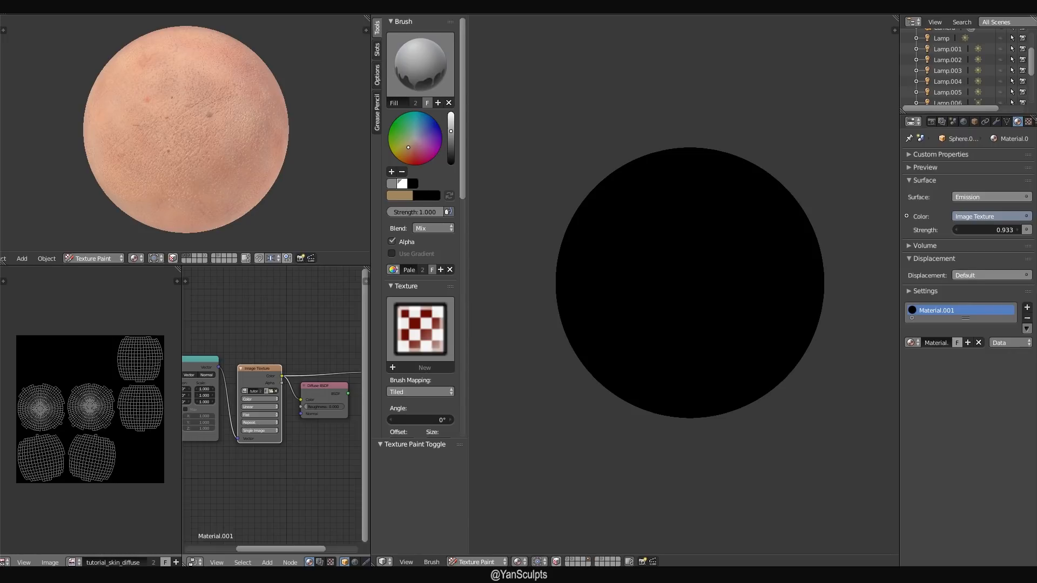
{"action": "mouse_move", "coordinate": [404, 141]}
{"action": "left_mouse_down"}
{"action": "mouse_move", "coordinate": [451, 125]}
{"action": "mouse_move", "coordinate": [451, 114]}
{"action": "left_mouse_up"}
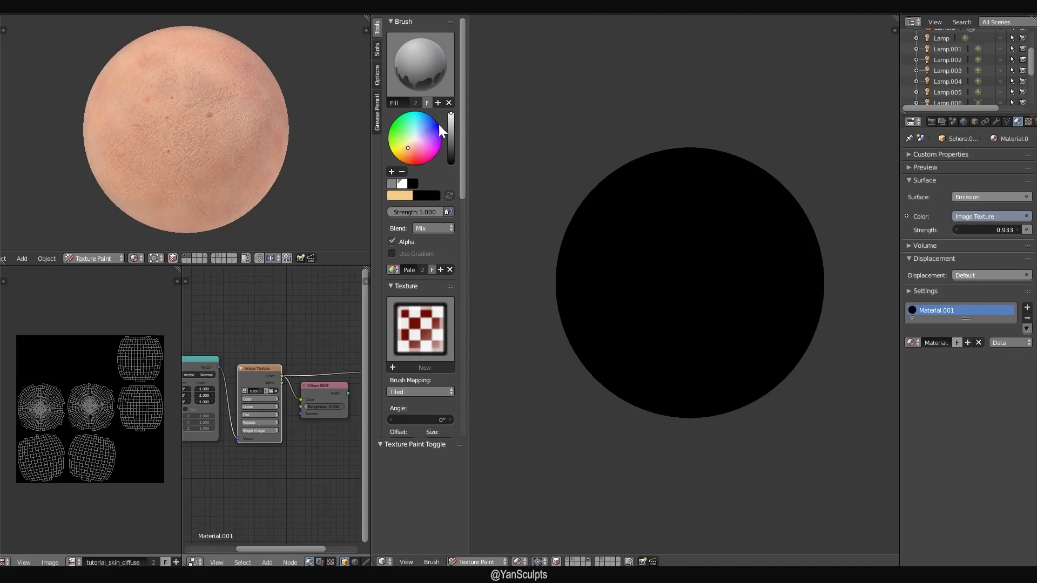
{"action": "left_click_drag", "start_coordinate": [408, 148], "coordinate": [409, 146]}
{"action": "left_click", "coordinate": [440, 270]}
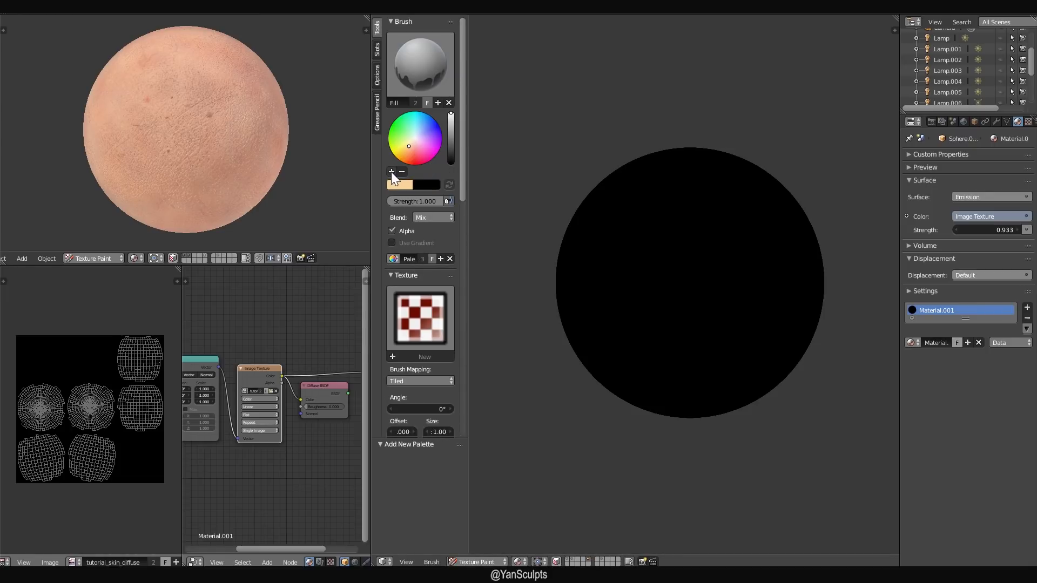
{"action": "left_click", "coordinate": [391, 172]}
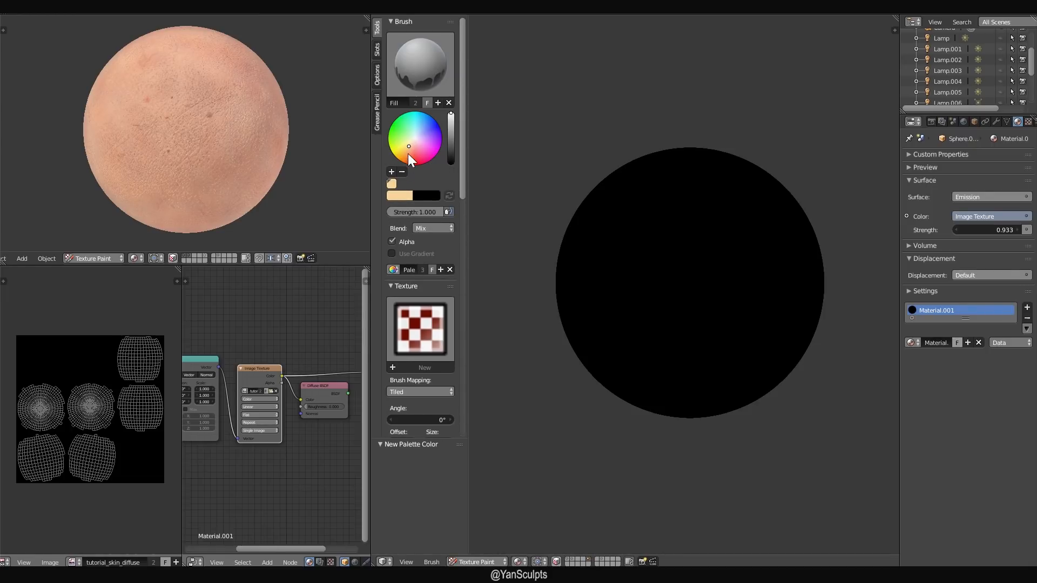
- Change the brush colour to a slightly darkened soft red and add it to the palette
{"action": "left_click_drag", "start_coordinate": [407, 146], "coordinate": [413, 153]}
{"action": "left_click_drag", "start_coordinate": [447, 120], "coordinate": [414, 154]}
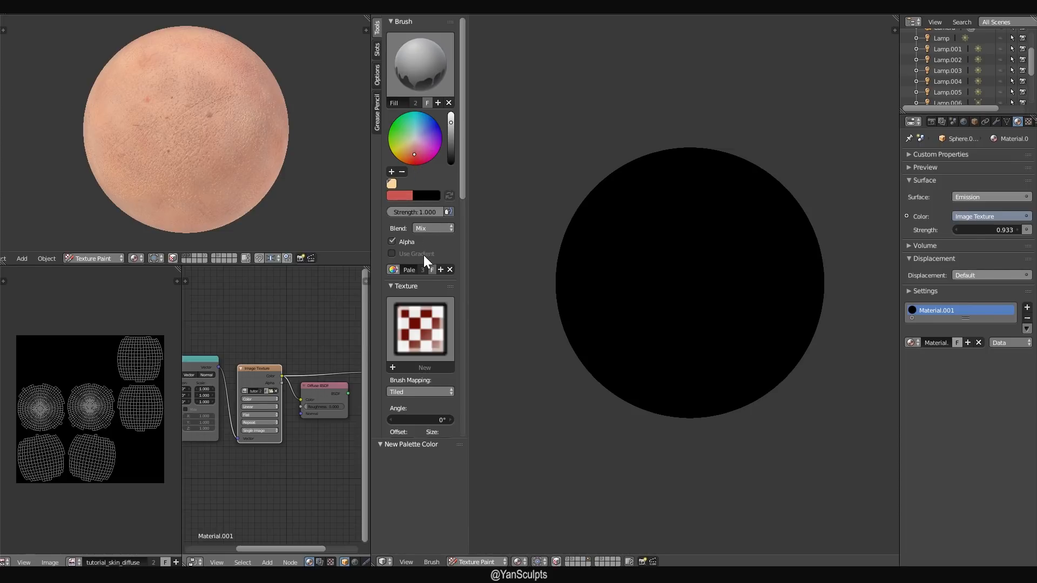
{"action": "left_click", "coordinate": [390, 171]}
- Change the brush colour to a dark desaturated blue and add it to the palette
{"action": "left_click_drag", "start_coordinate": [419, 128], "coordinate": [451, 142]}
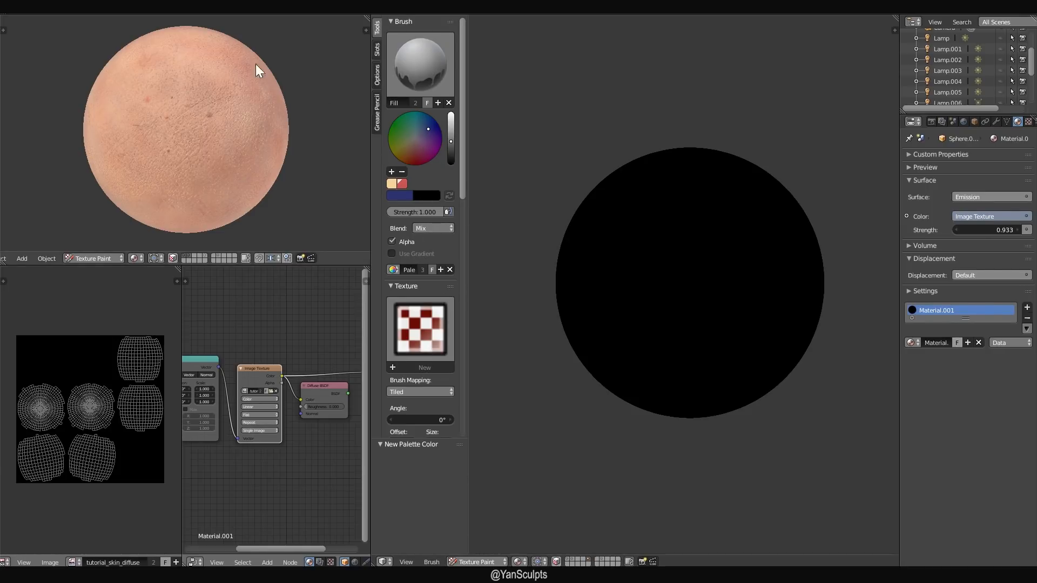
{"action": "left_click", "coordinate": [391, 171]}
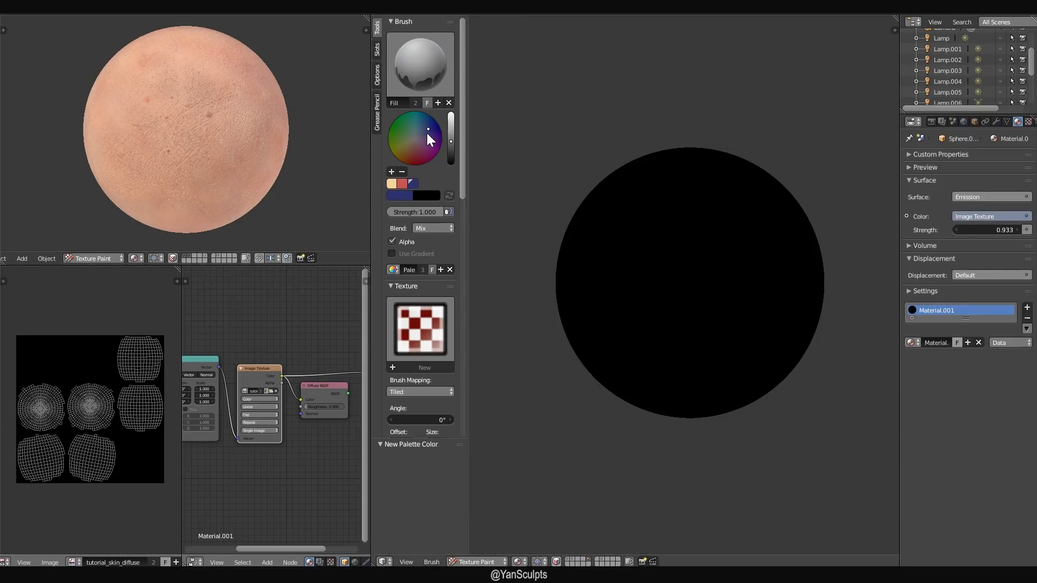
- Lighten the palette's peach to a very pale cream and add it to the palette
{"action": "left_click_drag", "start_coordinate": [428, 129], "coordinate": [414, 144]}
{"action": "mouse_move", "coordinate": [451, 134]}
{"action": "left_mouse_down"}
{"action": "mouse_move", "coordinate": [451, 124]}
{"action": "mouse_move", "coordinate": [409, 144]}
{"action": "left_mouse_up"}
{"action": "left_click", "coordinate": [394, 182]}
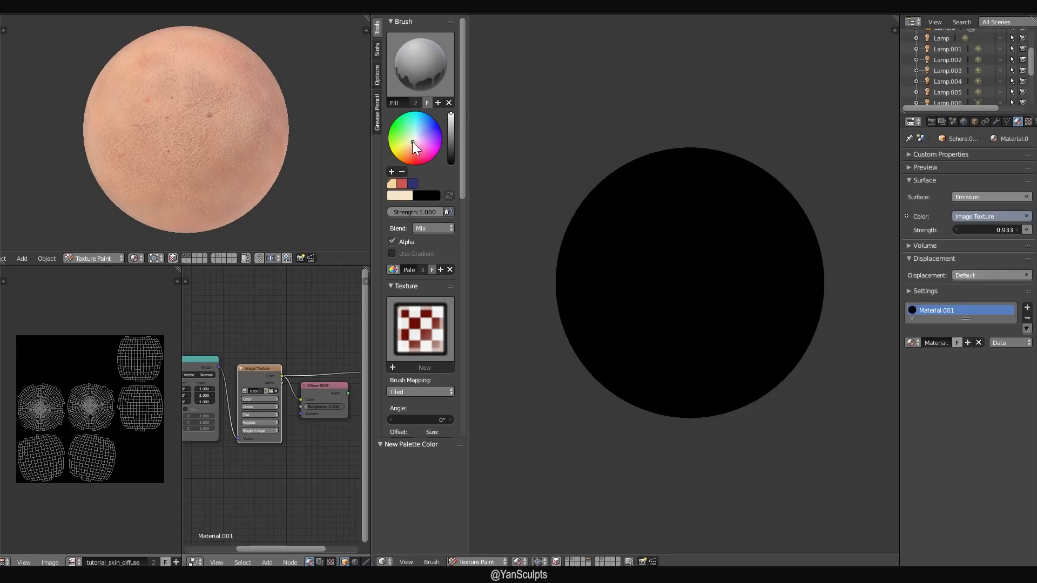
{"action": "left_click_drag", "start_coordinate": [412, 141], "coordinate": [412, 143]}
{"action": "left_click", "coordinate": [392, 172]}
- Darken the palette's soft red to a deep brownish red and store it as another palette colour
{"action": "left_click_drag", "start_coordinate": [411, 142], "coordinate": [411, 161]}
{"action": "left_click", "coordinate": [404, 182]}
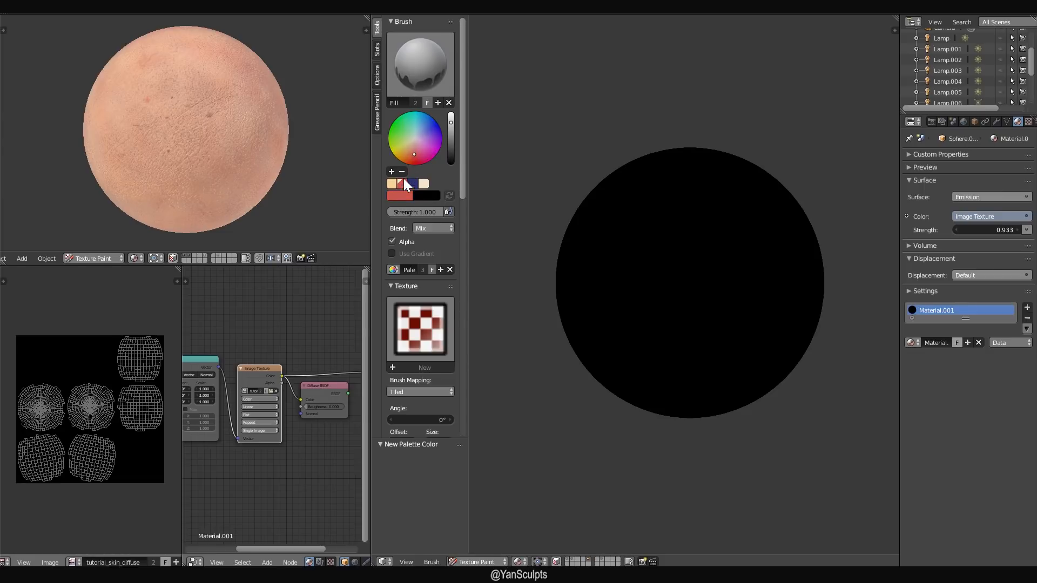
{"action": "mouse_move", "coordinate": [451, 134]}
{"action": "left_mouse_down"}
{"action": "mouse_move", "coordinate": [451, 145]}
{"action": "mouse_move", "coordinate": [451, 133]}
{"action": "mouse_move", "coordinate": [412, 159]}
{"action": "left_mouse_up"}
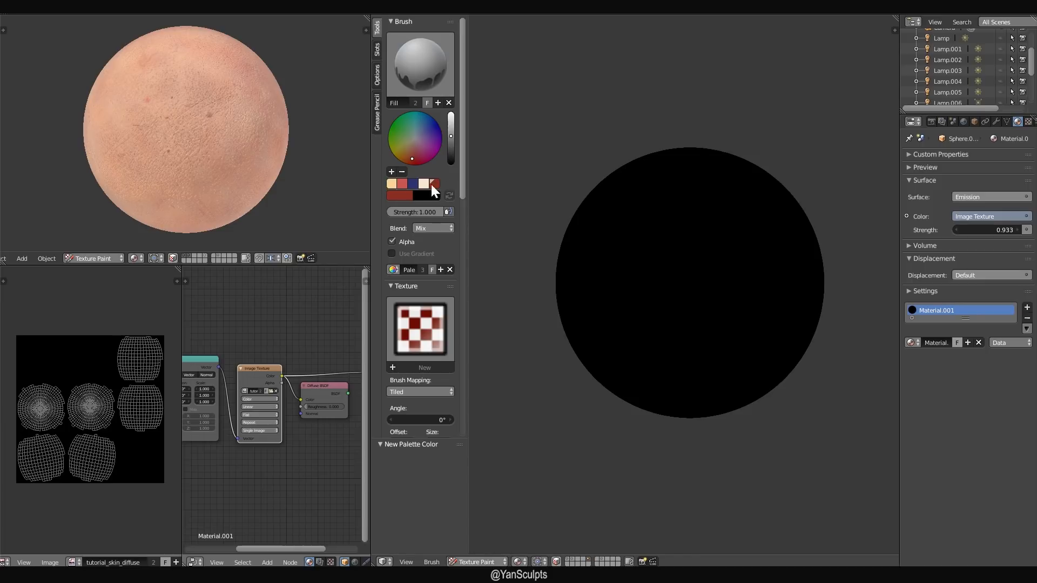
- Fill the sphere with the palette's pale peach, shift the colour slightly toward orange-pink and refill the sphere
{"action": "left_click", "coordinate": [393, 185]}
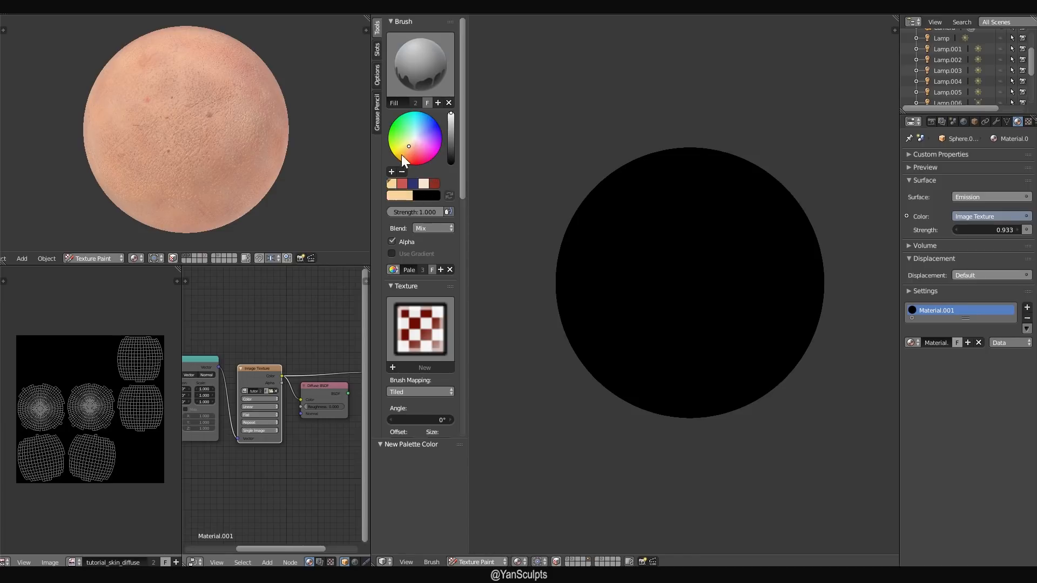
{"action": "left_click", "coordinate": [638, 236]}
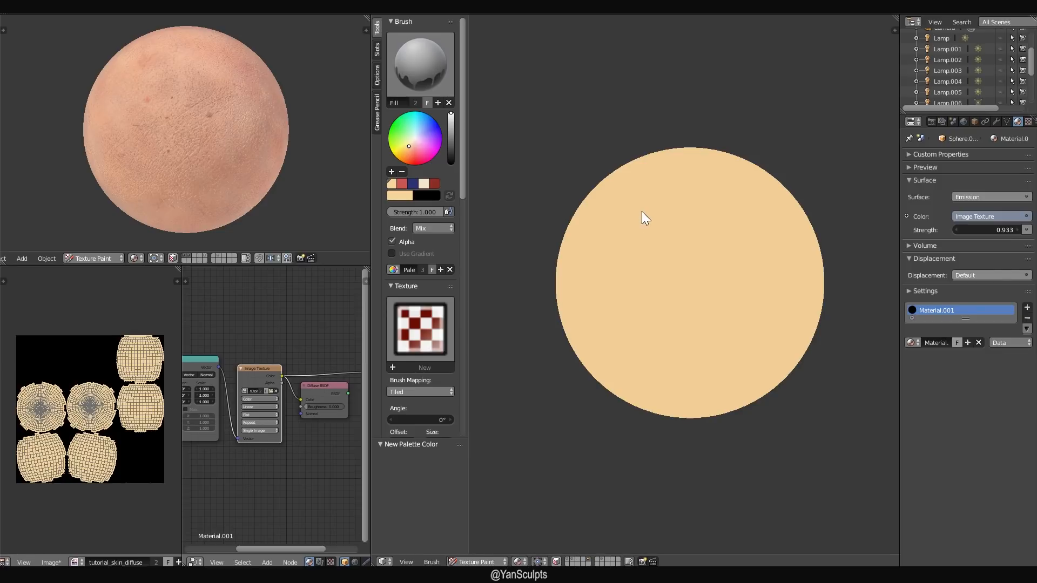
{"action": "scroll", "coordinate": [630, 189], "scroll_direction": "up", "scroll_amount": 1}
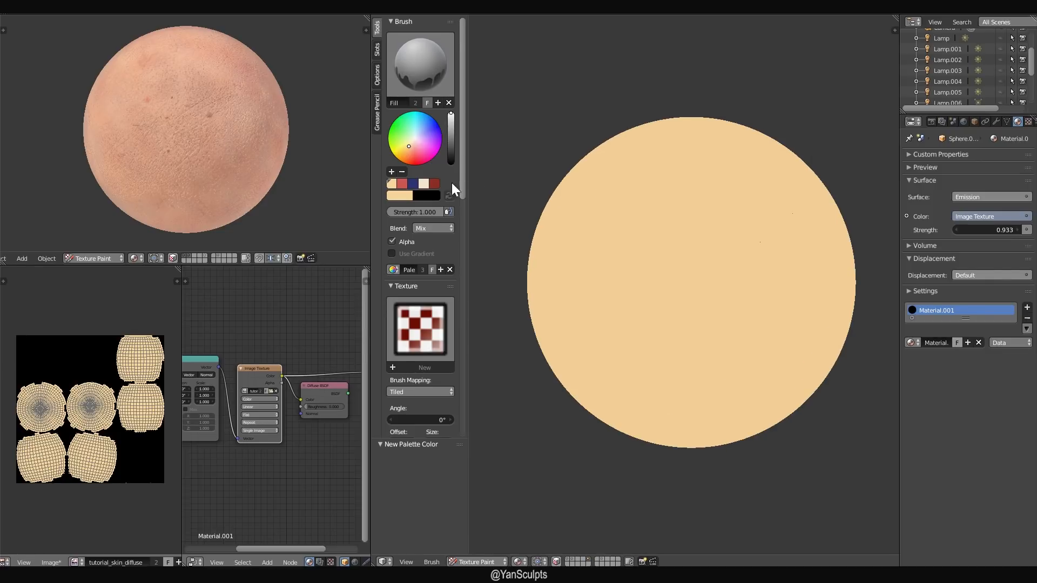
{"action": "left_click_drag", "start_coordinate": [410, 147], "coordinate": [408, 149]}
{"action": "left_click_drag", "start_coordinate": [410, 149], "coordinate": [410, 147]}
{"action": "left_click", "coordinate": [632, 203]}
{"action": "scroll", "coordinate": [646, 206], "scroll_direction": "down", "scroll_amount": 1}
{"action": "scroll", "coordinate": [646, 206], "scroll_direction": "up", "scroll_amount": 1}
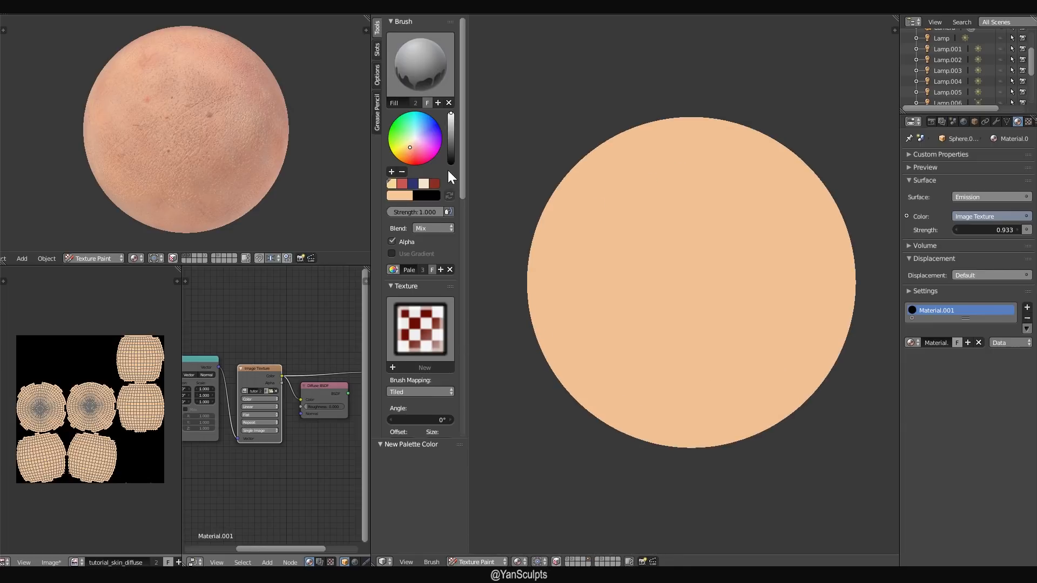
{"action": "scroll", "coordinate": [433, 276], "scroll_direction": "down", "scroll_amount": 1}
{"action": "scroll", "coordinate": [432, 252], "scroll_direction": "up", "scroll_amount": 1}
- Switch to the TexDraw brush and collapse its texture settings to bring its texture mask settings into view
{"action": "left_click", "coordinate": [422, 76]}
{"action": "left_click", "coordinate": [622, 132]}
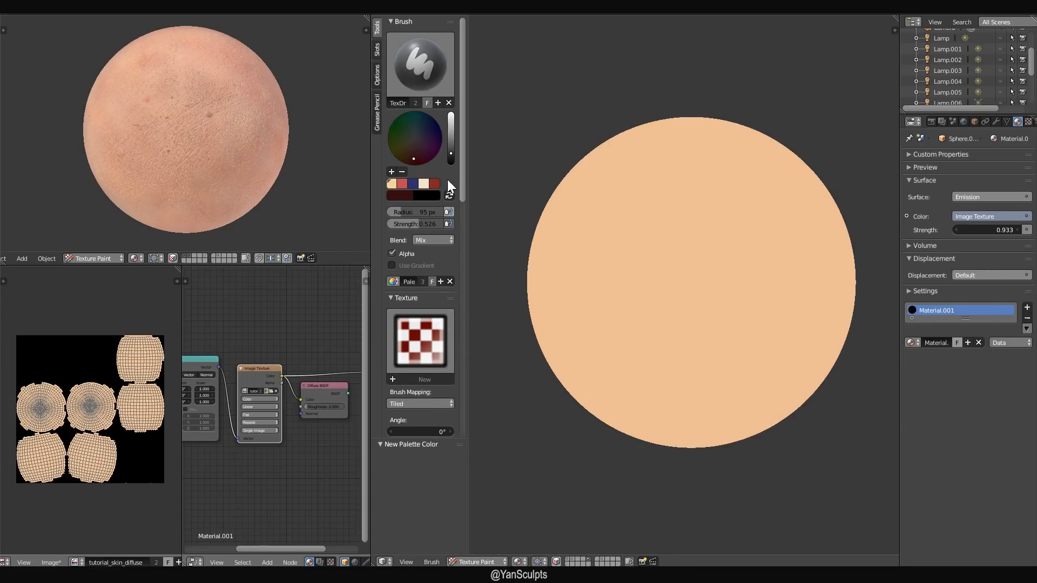
{"action": "scroll", "coordinate": [433, 274], "scroll_direction": "down", "scroll_amount": 4}
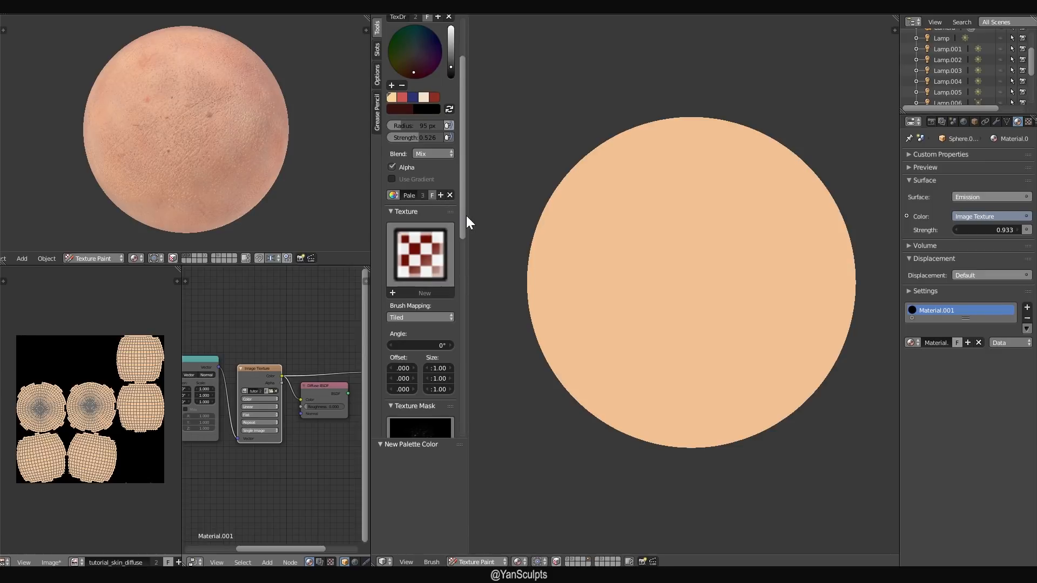
{"action": "scroll", "coordinate": [463, 217], "scroll_direction": "down", "scroll_amount": 1}
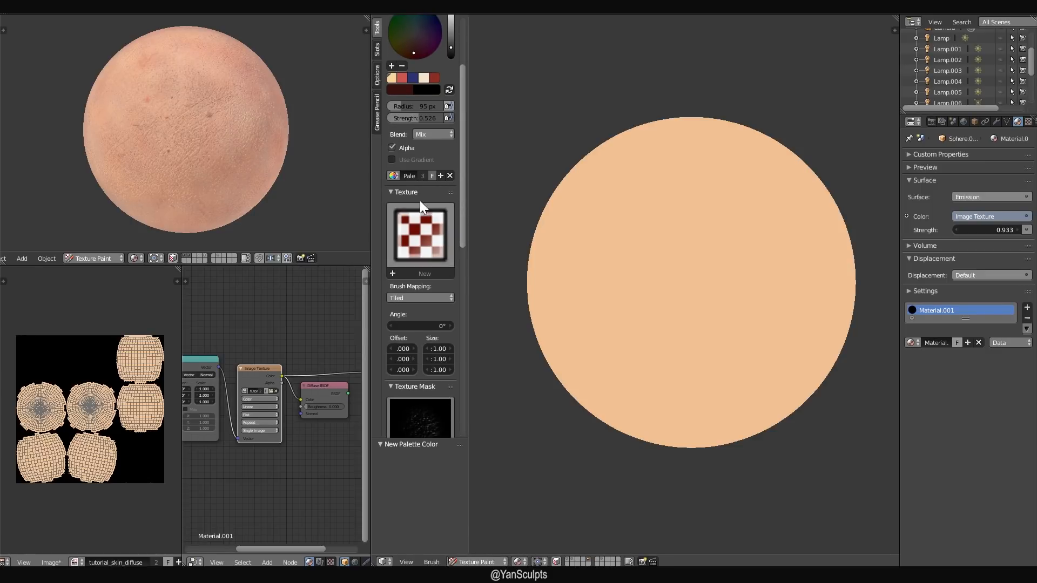
{"action": "left_click", "coordinate": [414, 194]}
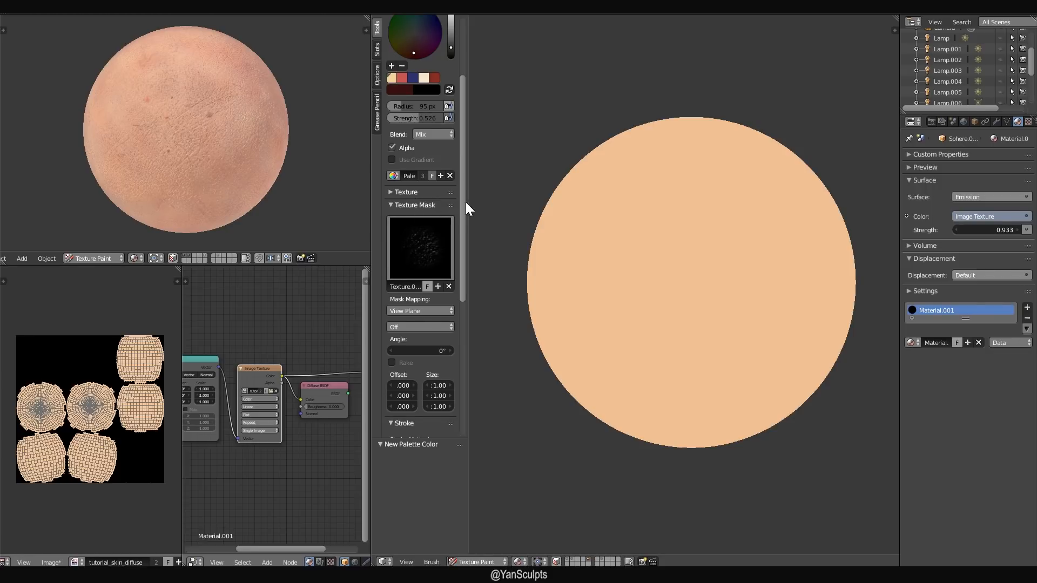
{"action": "scroll", "coordinate": [464, 211], "scroll_direction": "down", "scroll_amount": 2}
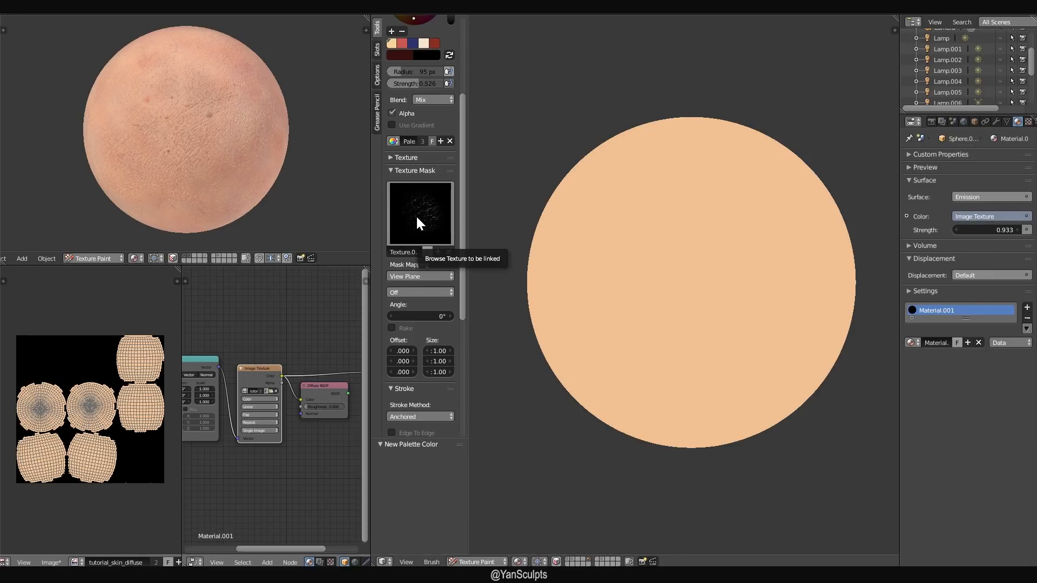
{"action": "scroll", "coordinate": [463, 218], "scroll_direction": "down", "scroll_amount": 1}
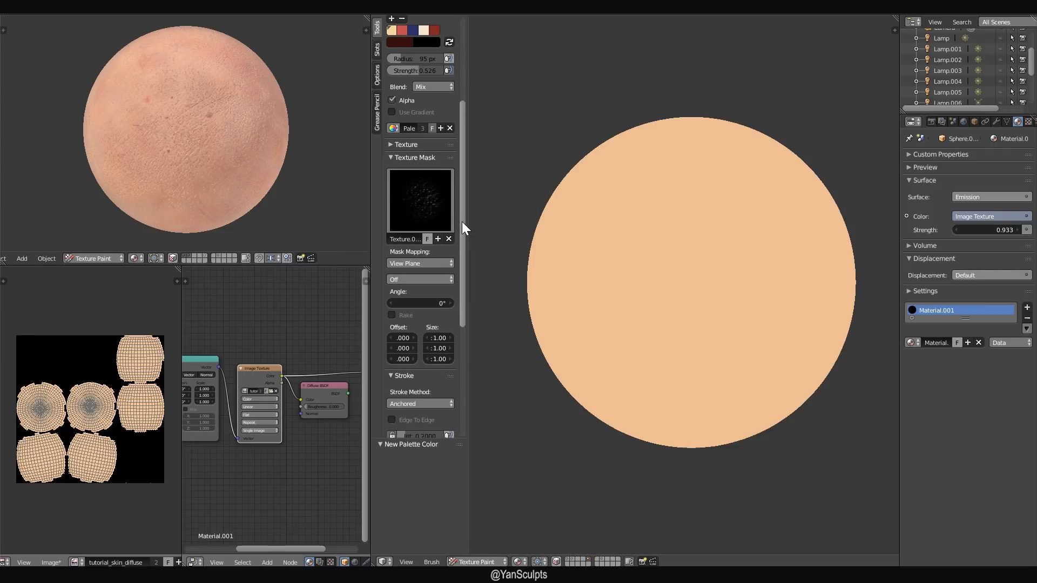
- Examine the texture and image settings of the TexDraw brush mask, and return to the material settings
{"action": "left_click", "coordinate": [1027, 121]}
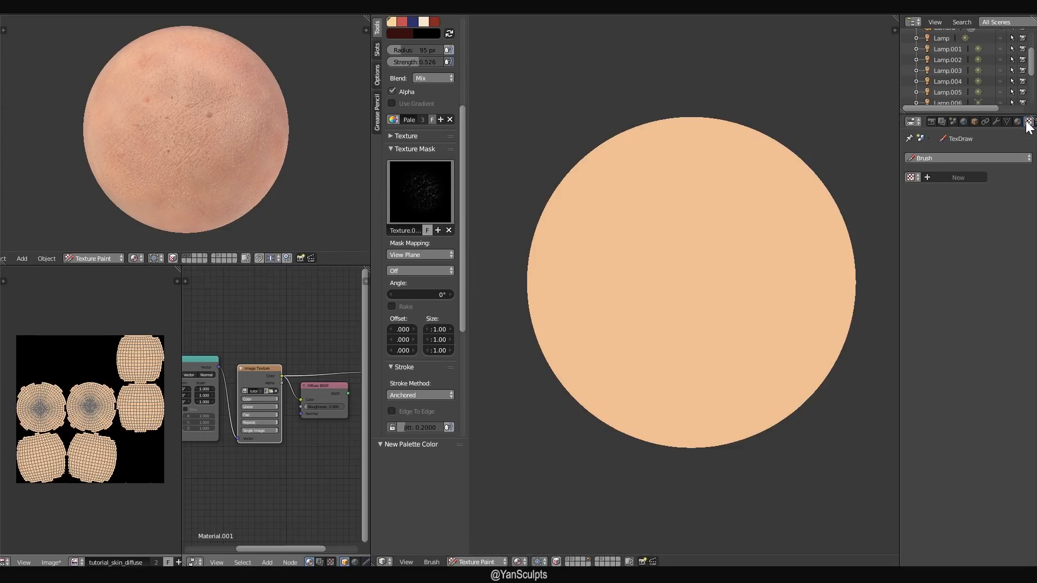
{"action": "left_click", "coordinate": [932, 157]}
{"action": "left_click", "coordinate": [934, 153]}
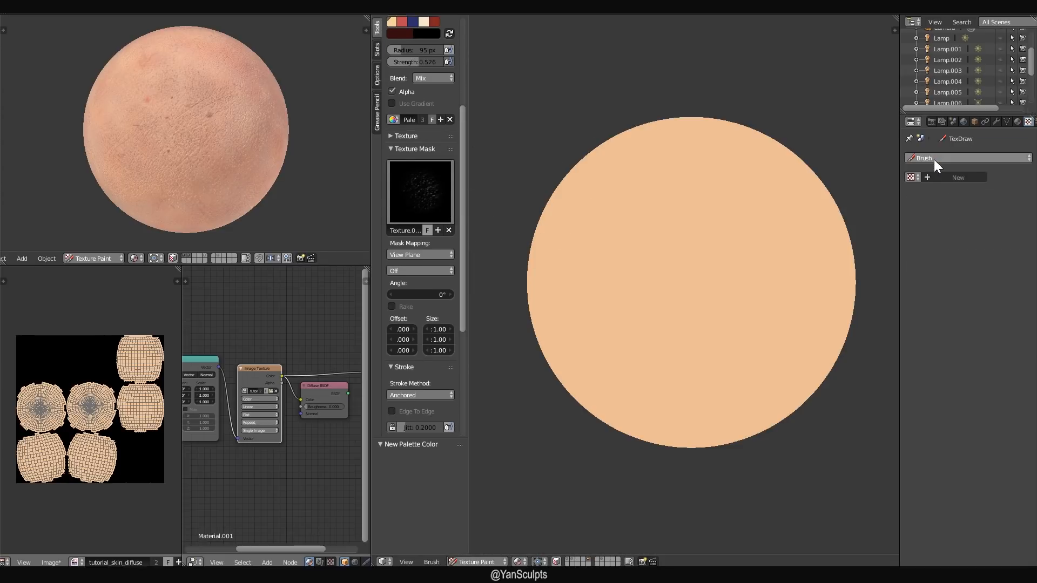
{"action": "left_click", "coordinate": [923, 160]}
{"action": "left_click", "coordinate": [931, 145]}
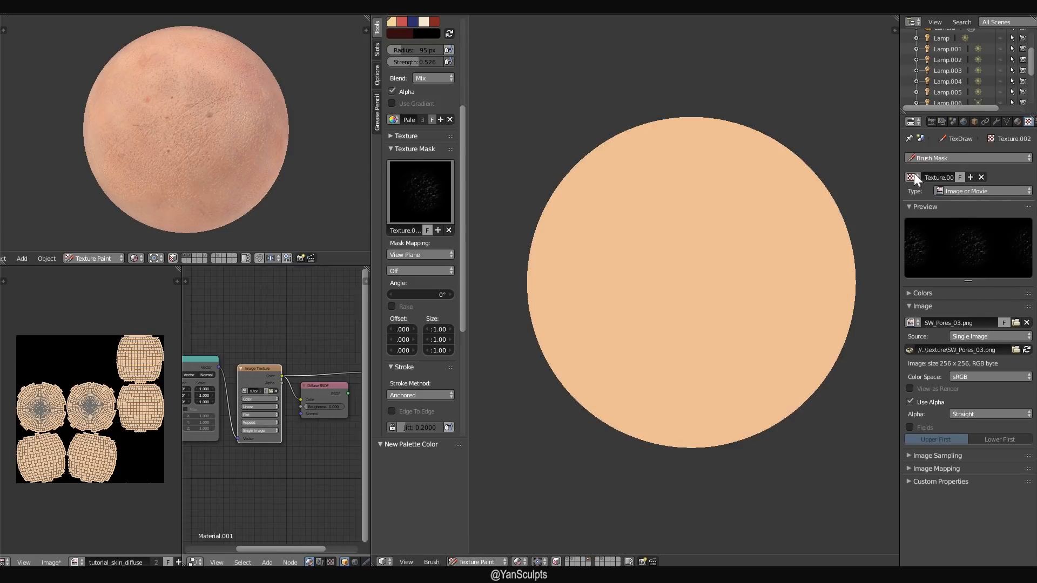
{"action": "left_click", "coordinate": [1018, 121]}
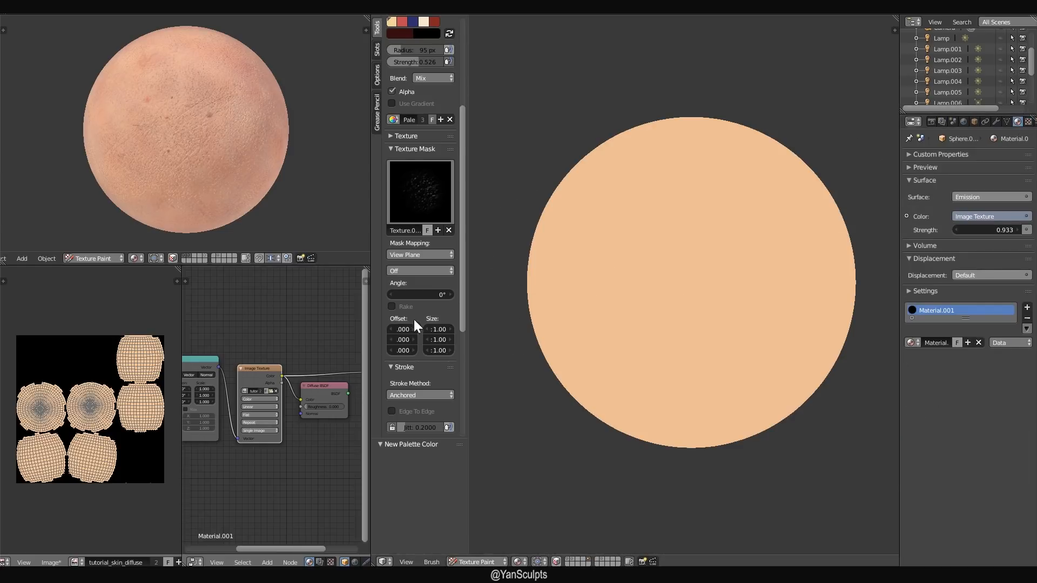
- Examine the mask mapping modes for the brush's texture mask and keep View Plane
{"action": "scroll", "coordinate": [459, 274], "scroll_direction": "down", "scroll_amount": 3}
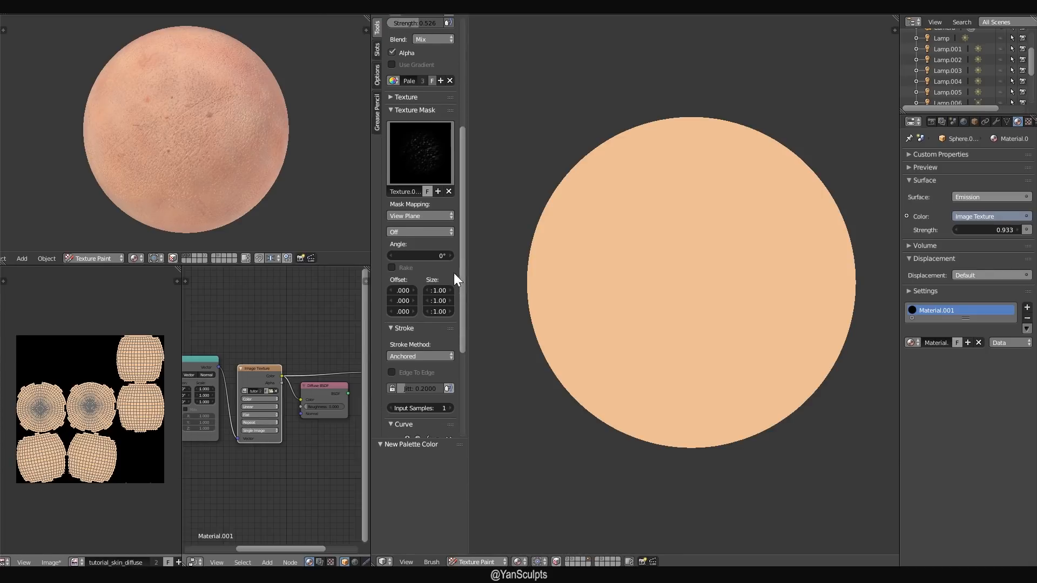
{"action": "left_click", "coordinate": [413, 211]}
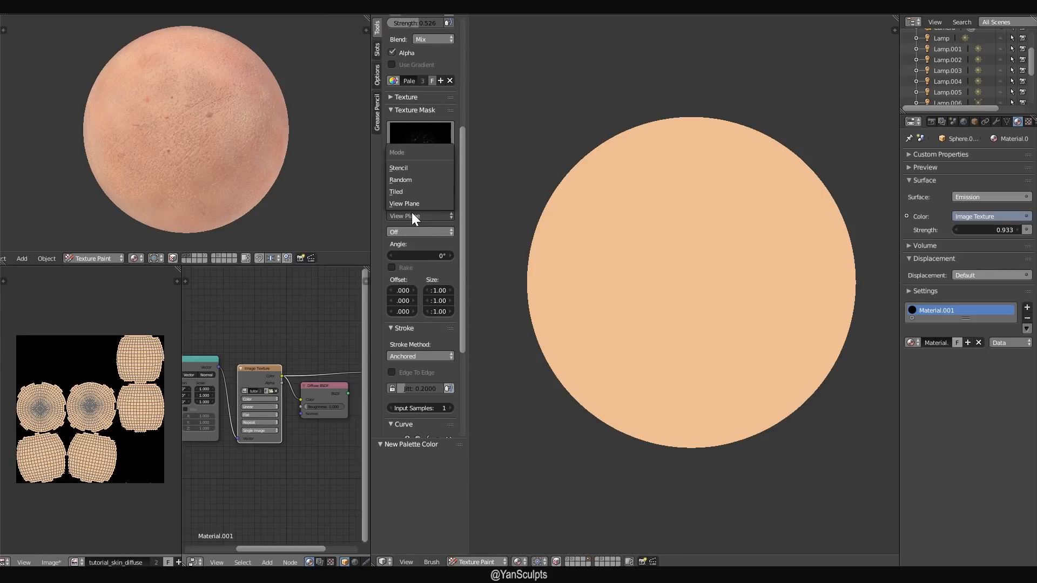
{"action": "left_click", "coordinate": [414, 213]}
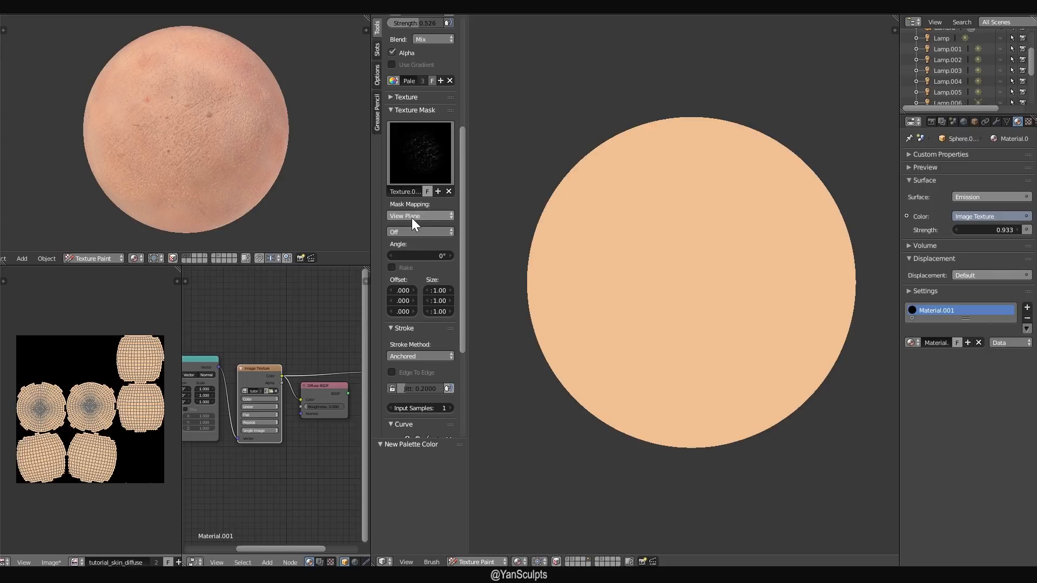
{"action": "left_click", "coordinate": [422, 216]}
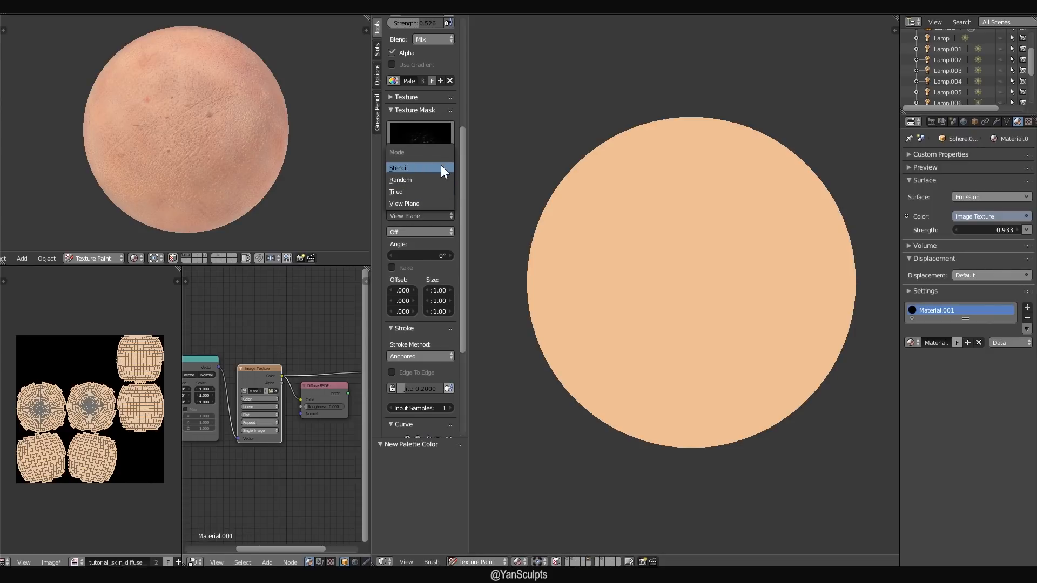
{"action": "left_click", "coordinate": [426, 205]}
- Examine the available stroke methods for the brush and keep Anchored
{"action": "left_click_drag", "start_coordinate": [462, 210], "coordinate": [459, 277]}
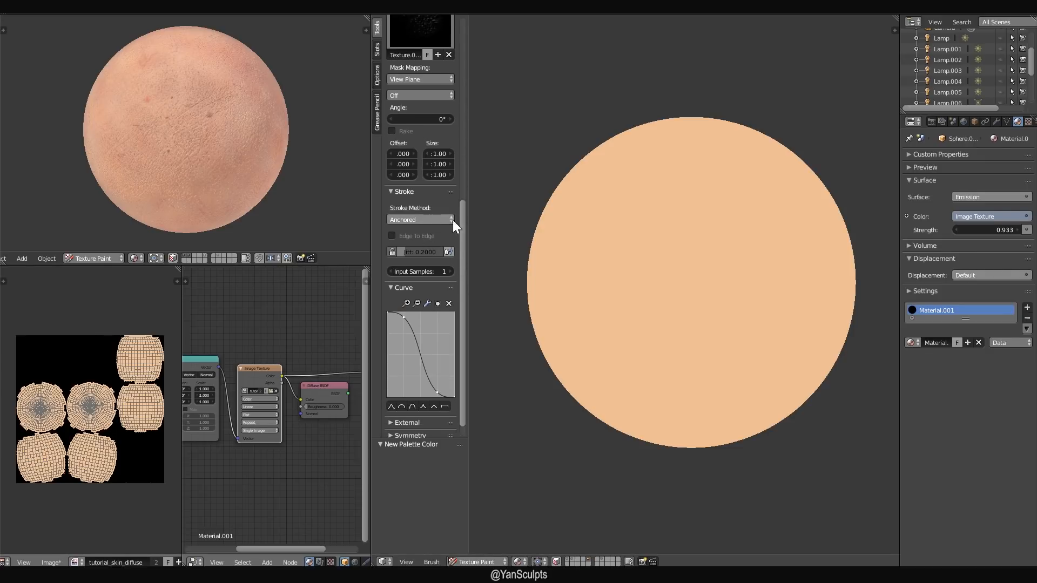
{"action": "scroll", "coordinate": [463, 238], "scroll_direction": "down", "scroll_amount": 2}
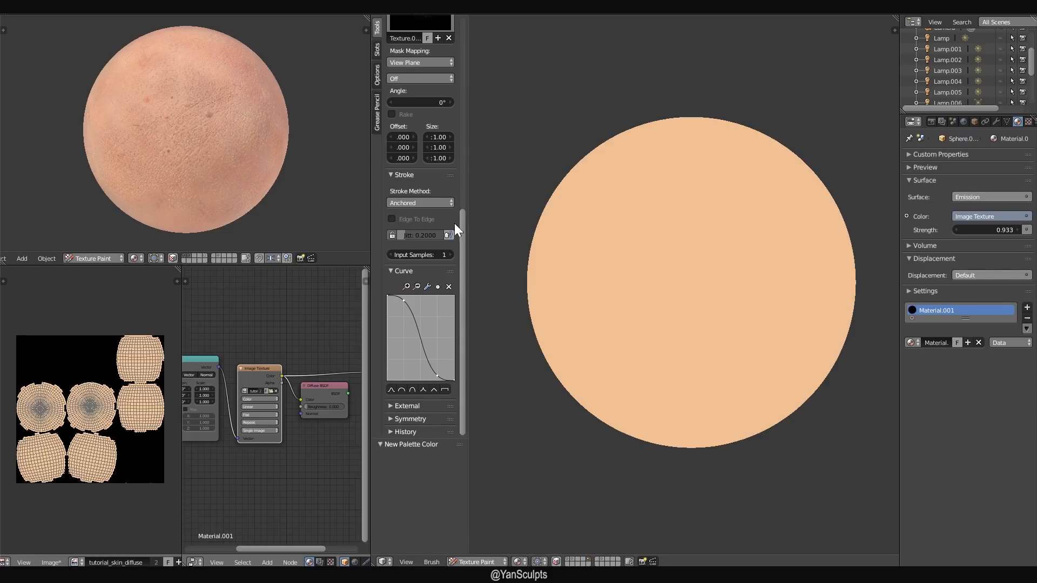
{"action": "left_click", "coordinate": [418, 203]}
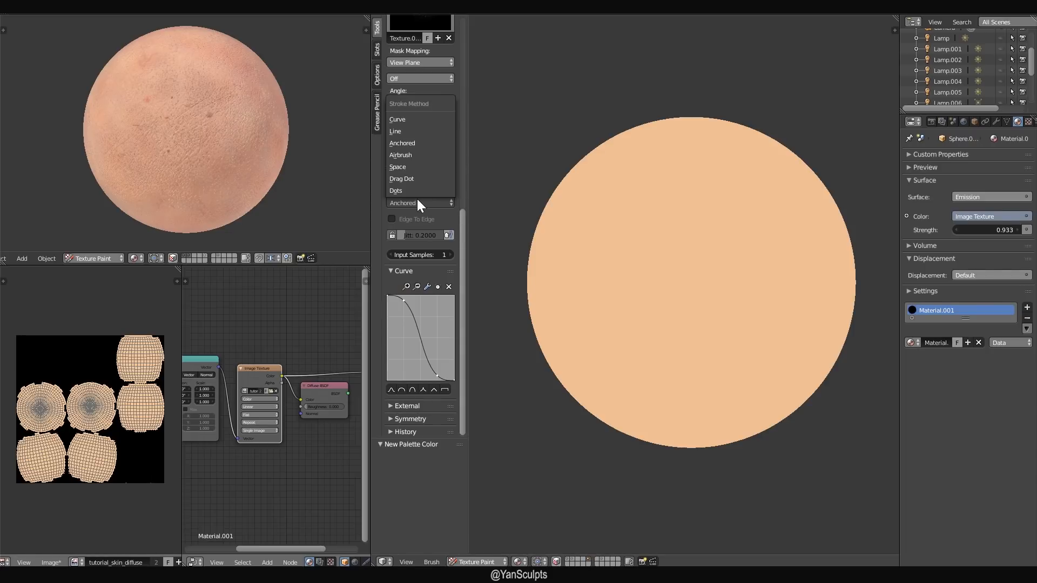
{"action": "left_click", "coordinate": [414, 145]}
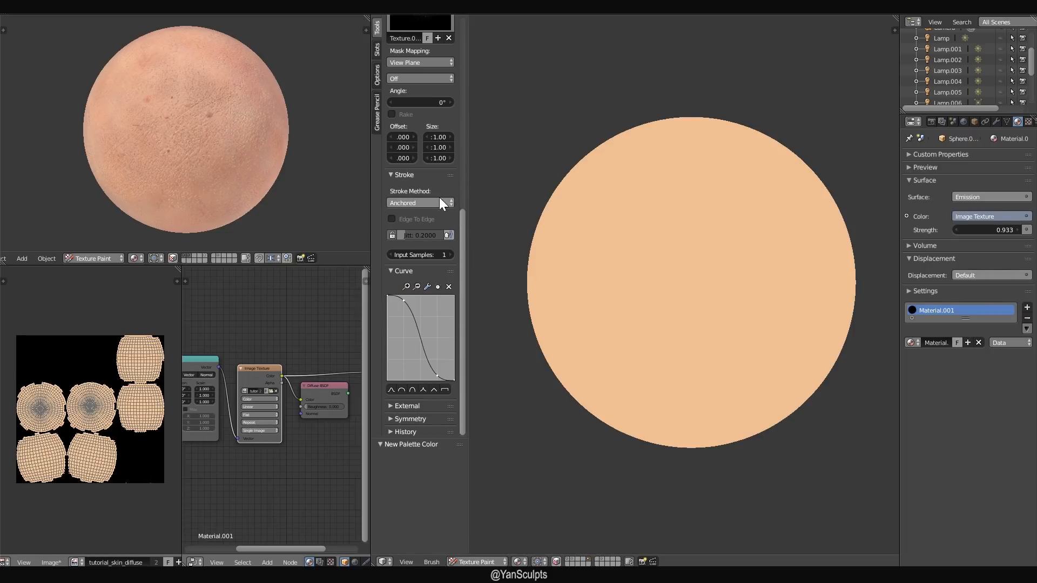
- Change the brush's stroke method to Space
{"action": "left_click_drag", "start_coordinate": [462, 220], "coordinate": [461, 202]}
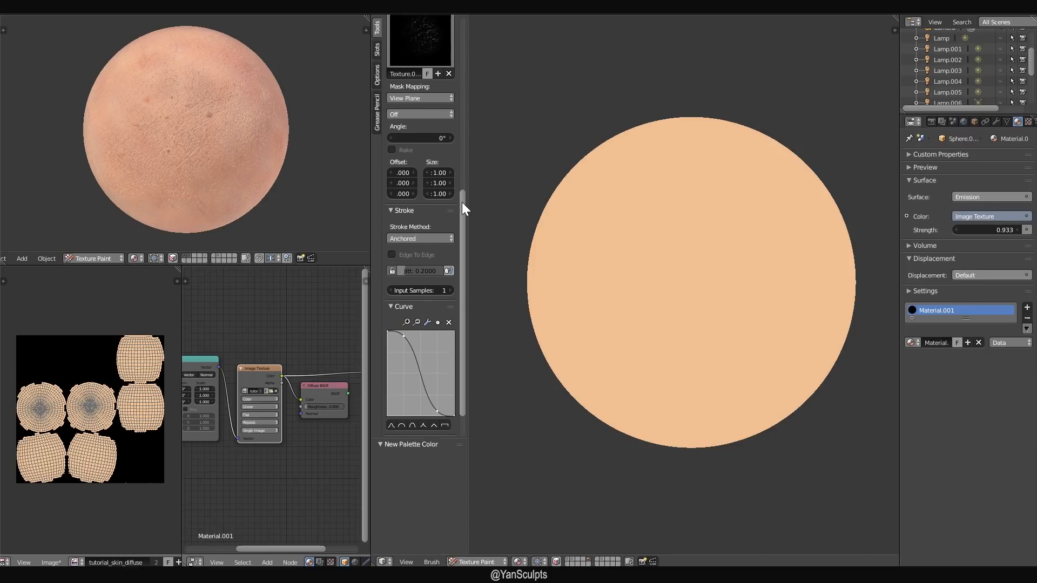
{"action": "left_click", "coordinate": [425, 237]}
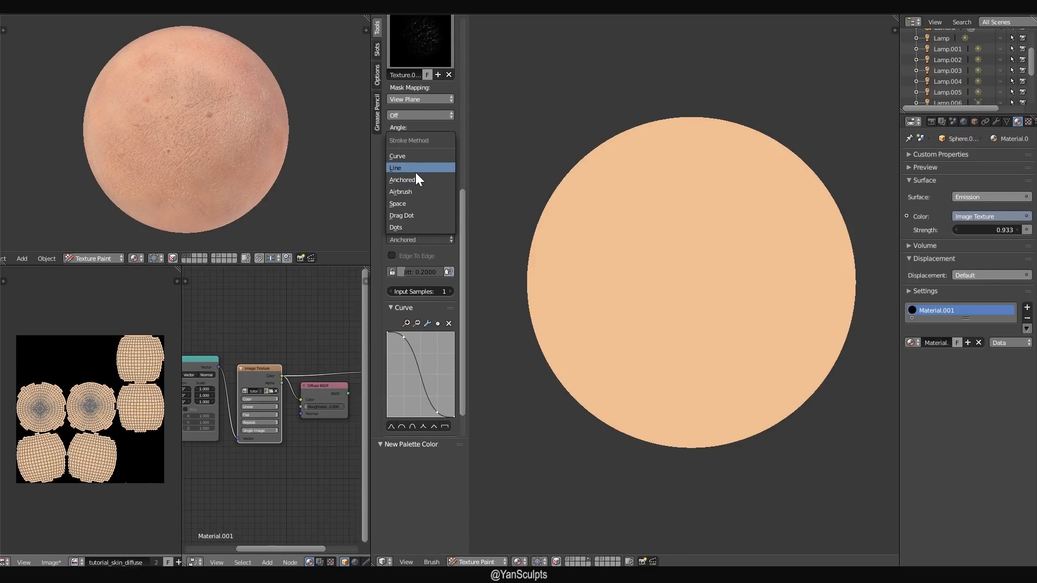
{"action": "left_click", "coordinate": [415, 204]}
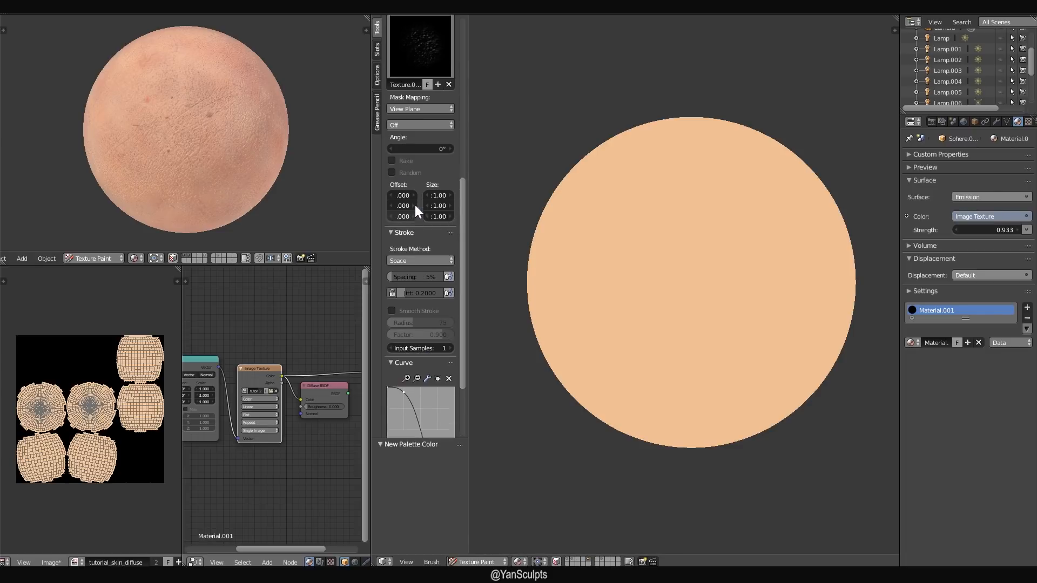
- Set the brush's stroke spacing to 50%
{"action": "left_click_drag", "start_coordinate": [460, 256], "coordinate": [461, 265]}
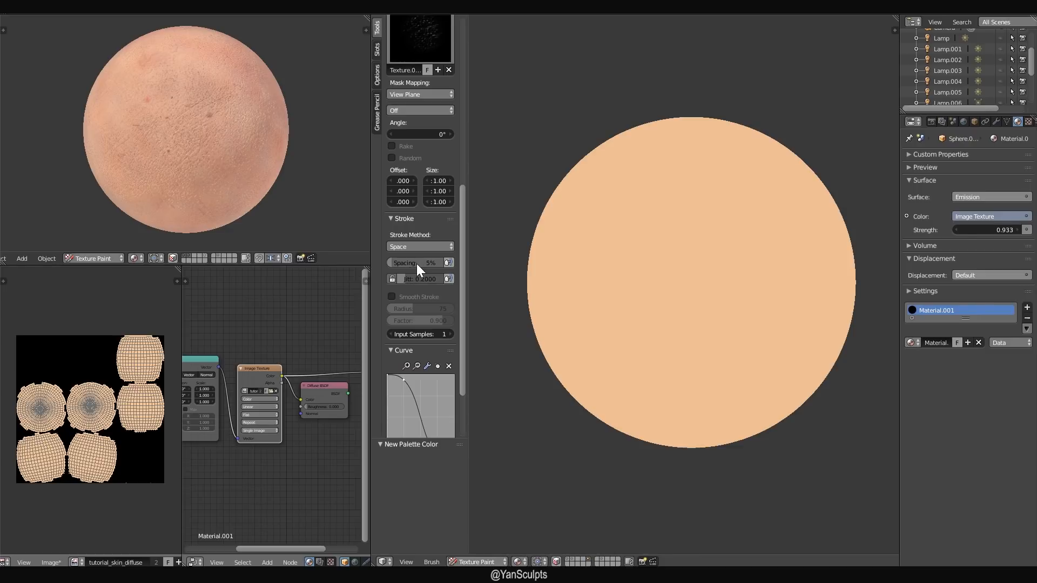
{"action": "left_click_drag", "start_coordinate": [416, 264], "coordinate": [666, 276]}
{"action": "left_click", "coordinate": [416, 262]}
{"action": "type", "text": "50"}
{"action": "key", "text": "Return"}
- Paint test pore strokes across the upper and middle parts of the sphere, and undo them
{"action": "mouse_move", "coordinate": [561, 249]}
{"action": "left_mouse_down"}
{"action": "mouse_move", "coordinate": [747, 192]}
{"action": "mouse_move", "coordinate": [827, 222]}
{"action": "mouse_move", "coordinate": [794, 254]}
{"action": "left_mouse_up"}
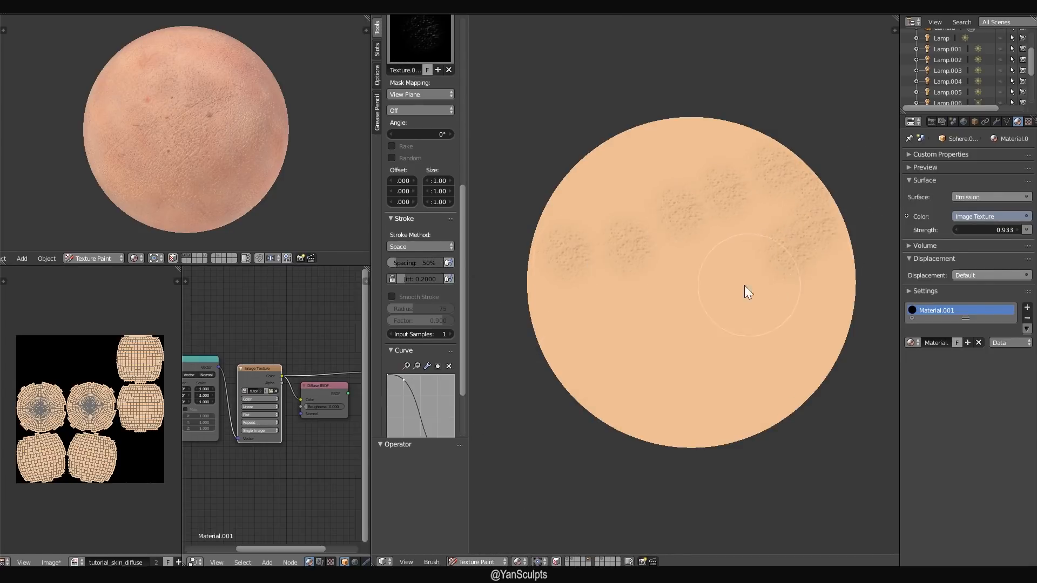
{"action": "mouse_move", "coordinate": [745, 286]}
{"action": "left_mouse_down"}
{"action": "mouse_move", "coordinate": [657, 303]}
{"action": "mouse_move", "coordinate": [614, 345]}
{"action": "mouse_move", "coordinate": [672, 382]}
{"action": "left_mouse_up"}
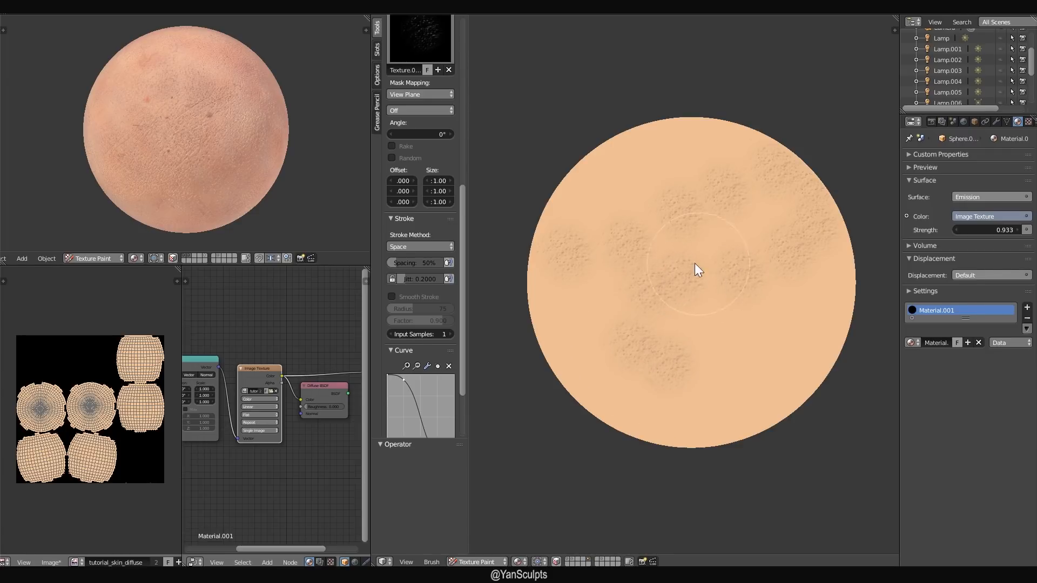
{"action": "key", "text": "ctrl+z"}
{"action": "key", "text": "ctrl+z"}
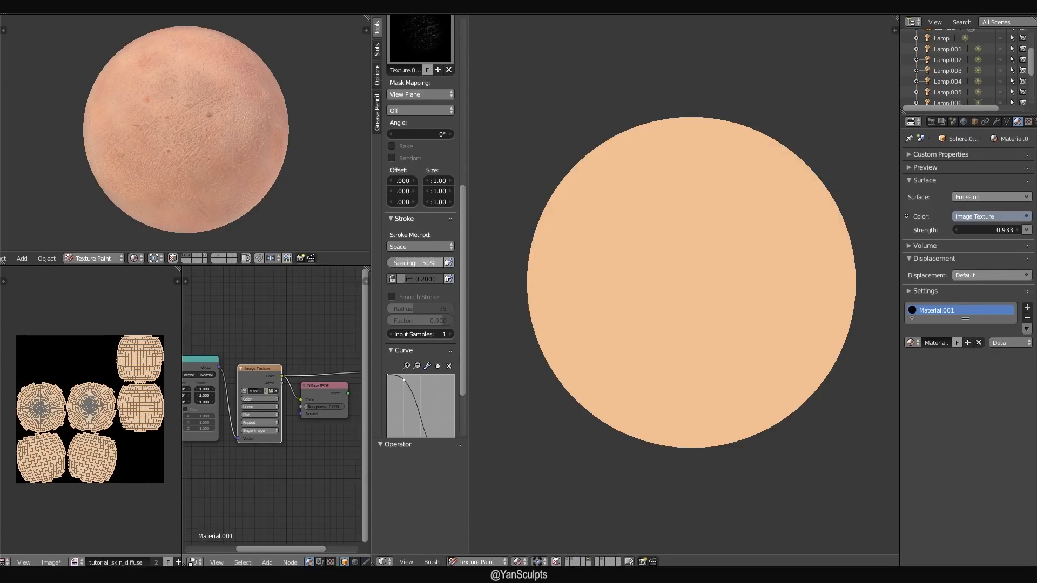
- Set the brush's stroke spacing to 5%
{"action": "left_click", "coordinate": [419, 264]}
{"action": "type", "text": "5"}
{"action": "key", "text": "Return"}
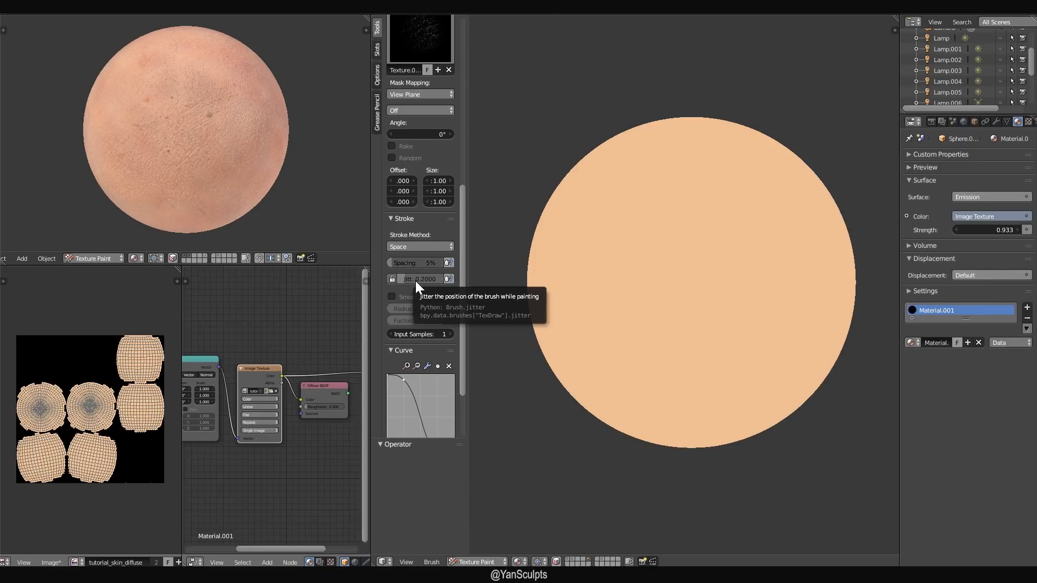
- Set the brush's stroke jitter to 0.5
{"action": "left_click", "coordinate": [422, 280]}
{"action": "type", "text": "0.5"}
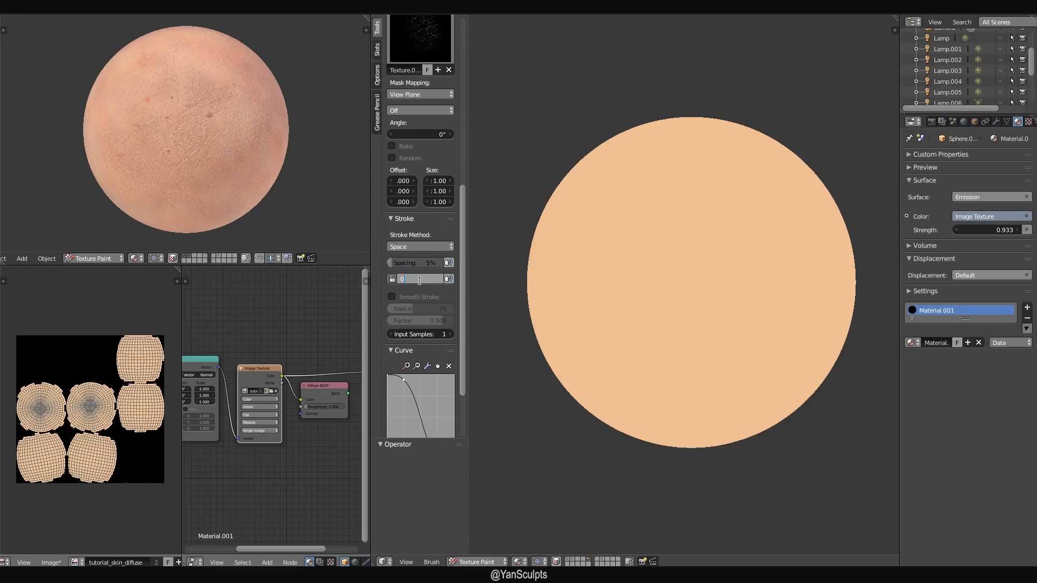
{"action": "key", "text": "Return"}
{"action": "left_click_drag", "start_coordinate": [459, 305], "coordinate": [458, 333]}
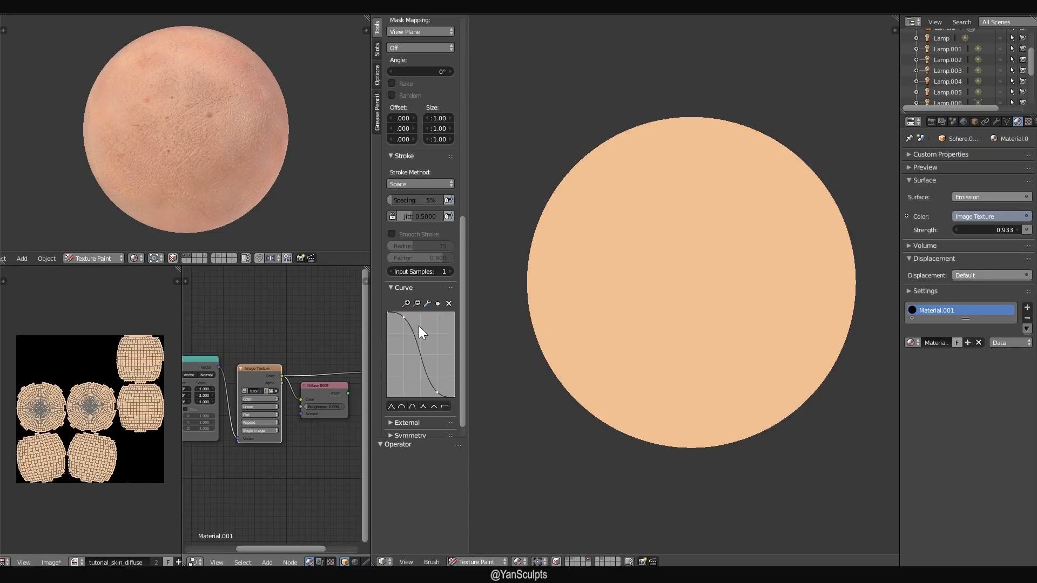
{"action": "scroll", "coordinate": [462, 310], "scroll_direction": "up", "scroll_amount": 1}
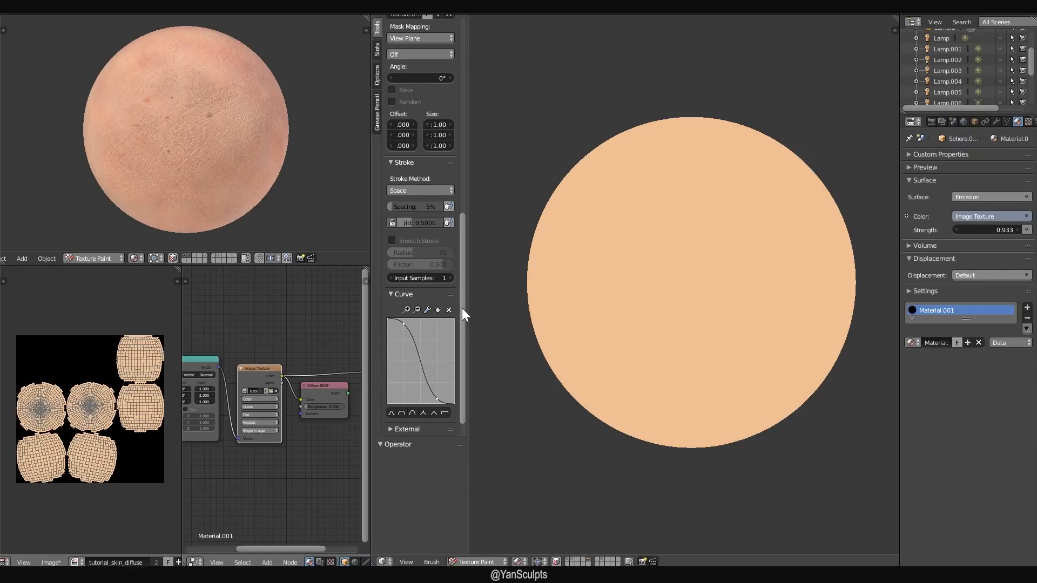
- Set the brush strength to 0.370 and choose the light red palette colour
{"action": "mouse_move", "coordinate": [462, 307]}
{"action": "left_mouse_down"}
{"action": "mouse_move", "coordinate": [459, 232]}
{"action": "mouse_move", "coordinate": [449, 319]}
{"action": "mouse_move", "coordinate": [466, 228]}
{"action": "mouse_move", "coordinate": [459, 115]}
{"action": "left_mouse_up"}
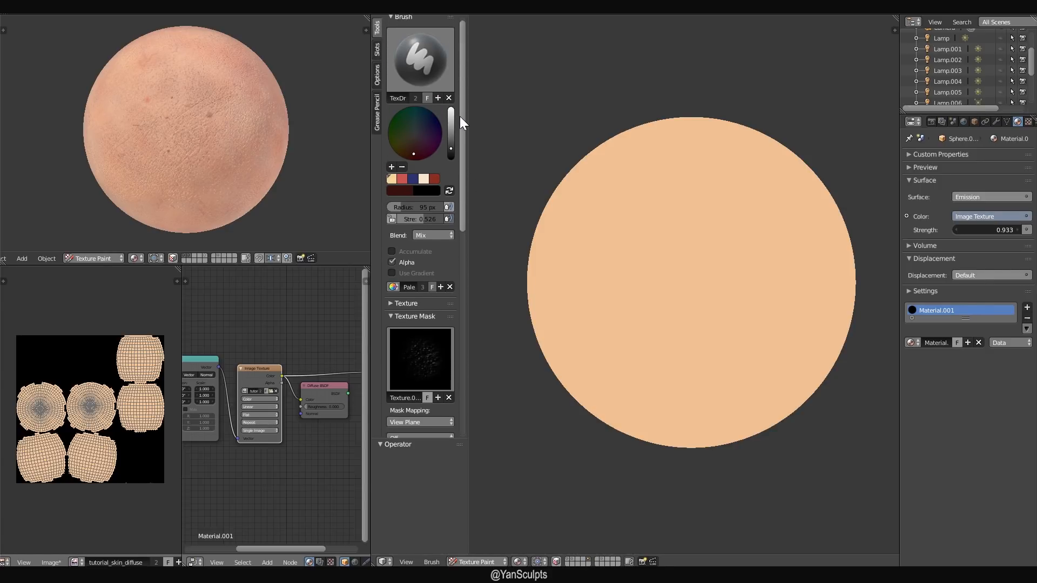
{"action": "left_click_drag", "start_coordinate": [422, 221], "coordinate": [414, 222]}
{"action": "left_click", "coordinate": [403, 178]}
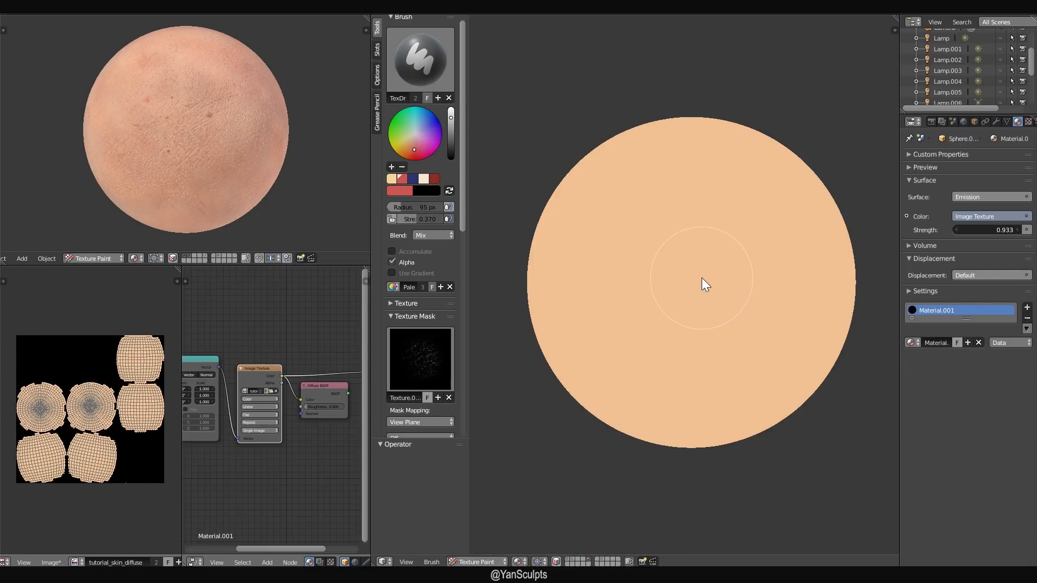
- Paint soft light red, pore-textured patches over the middle and several sides of the sphere
{"action": "left_click_drag", "start_coordinate": [722, 303], "coordinate": [729, 278]}
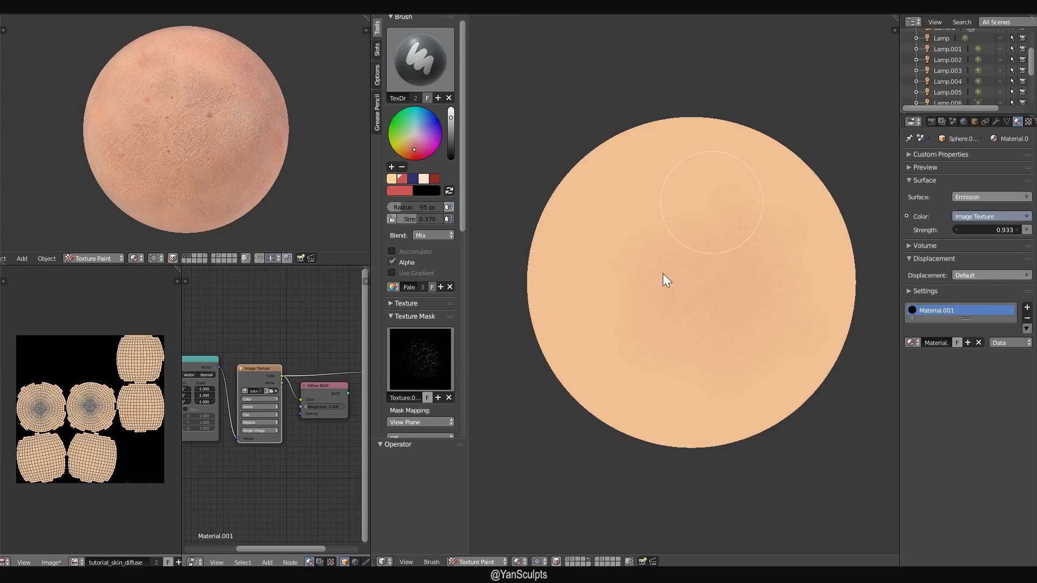
{"action": "left_click", "coordinate": [692, 277]}
{"action": "scroll", "coordinate": [707, 335], "scroll_direction": "up", "scroll_amount": 2}
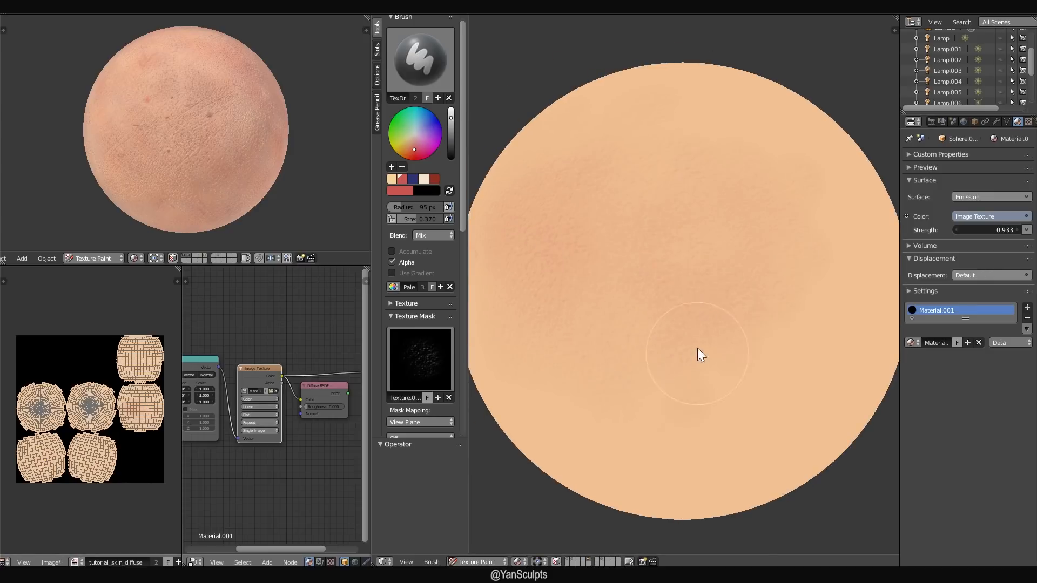
{"action": "scroll", "coordinate": [697, 348], "scroll_direction": "up", "scroll_amount": 3}
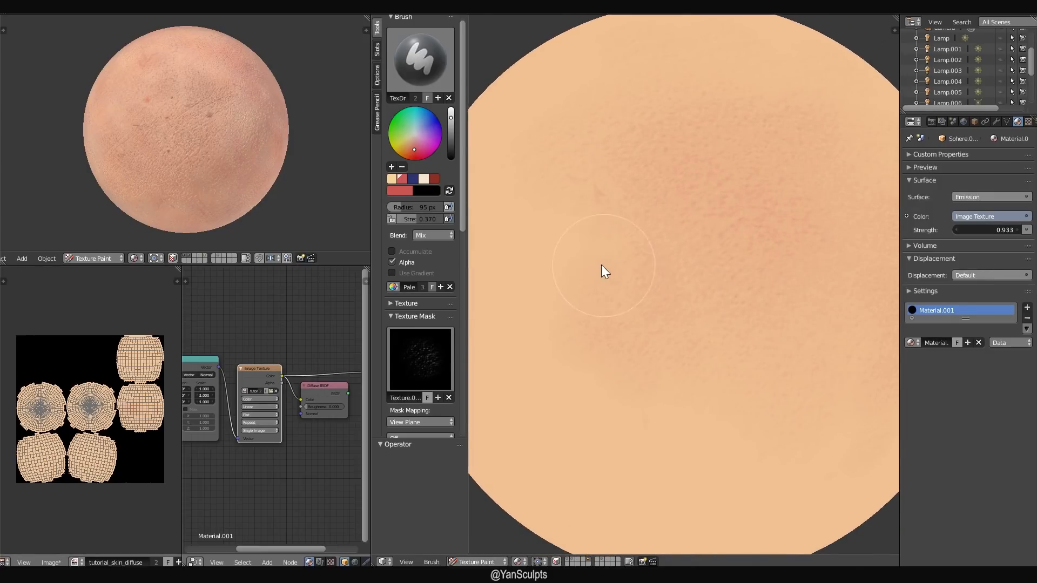
{"action": "scroll", "coordinate": [704, 394], "scroll_direction": "down", "scroll_amount": 2}
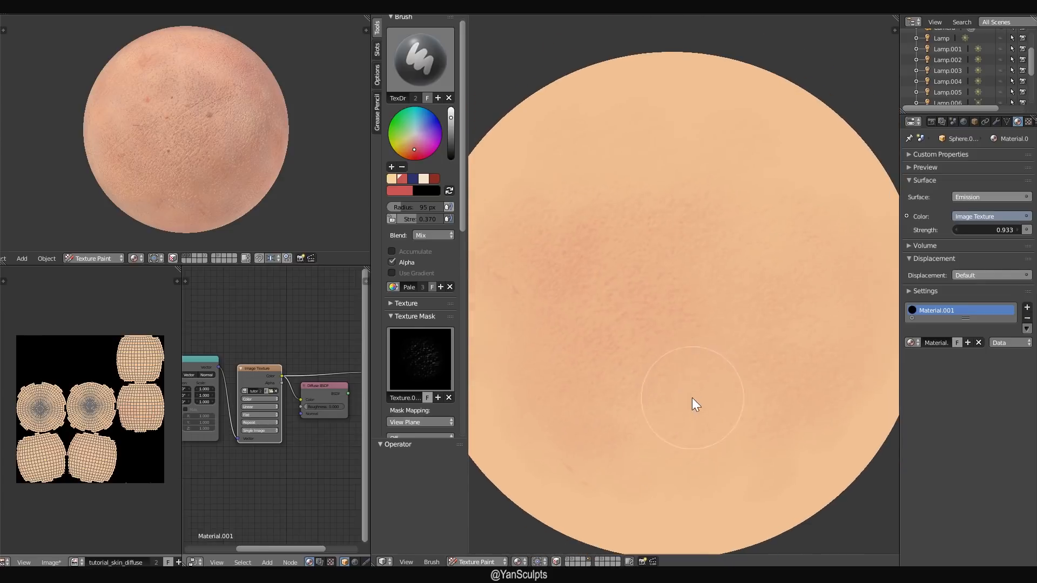
{"action": "scroll", "coordinate": [729, 389], "scroll_direction": "down", "scroll_amount": 2}
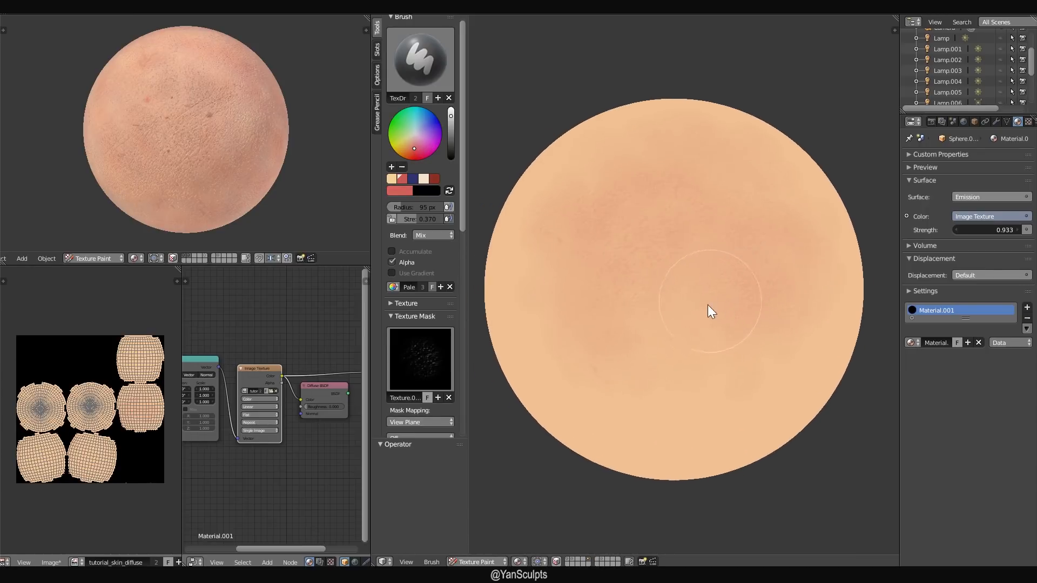
{"action": "scroll", "coordinate": [707, 304], "scroll_direction": "up", "scroll_amount": 1}
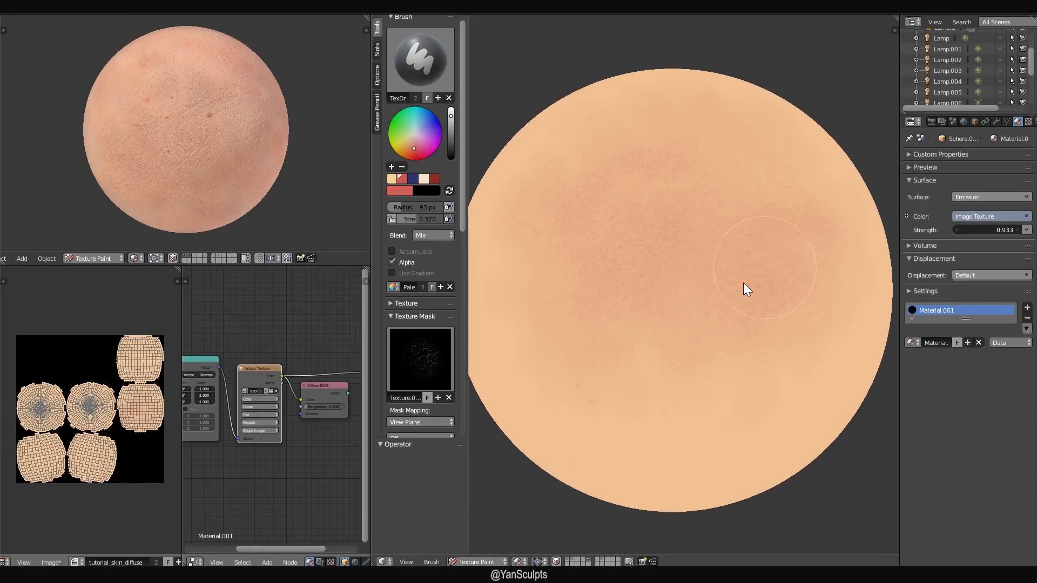
{"action": "middle_click_drag", "start_coordinate": [744, 287], "coordinate": [762, 312]}
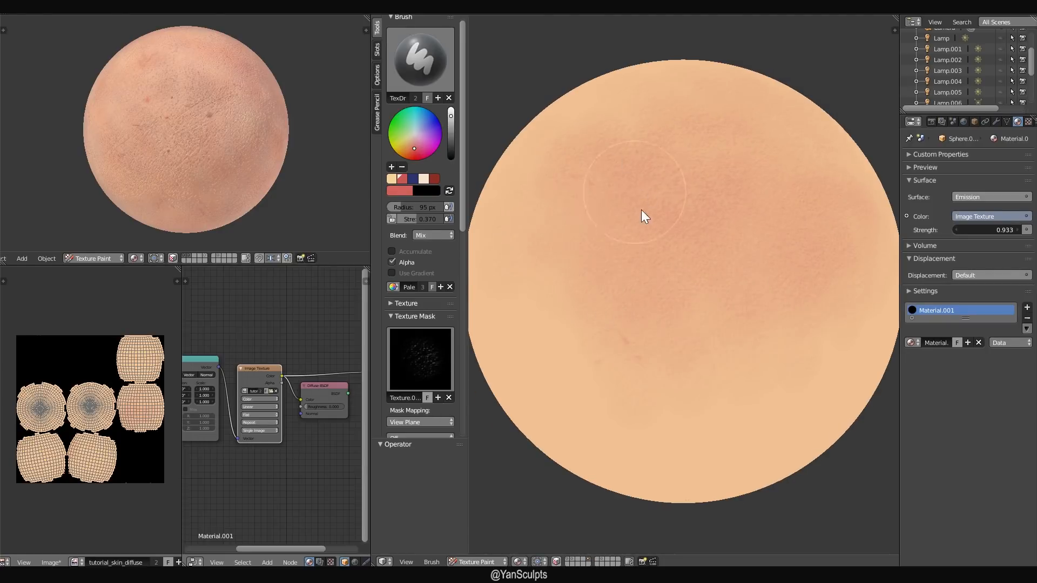
{"action": "middle_click_drag", "start_coordinate": [645, 216], "coordinate": [711, 287]}
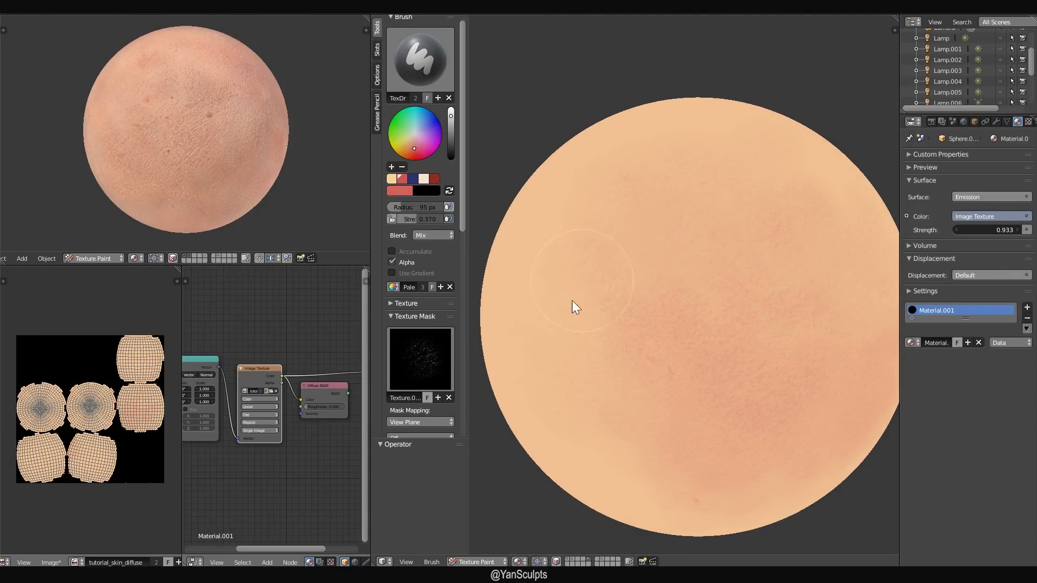
{"action": "scroll", "coordinate": [627, 379], "scroll_direction": "down", "scroll_amount": 1}
{"action": "middle_click_drag", "start_coordinate": [665, 394], "coordinate": [576, 310]}
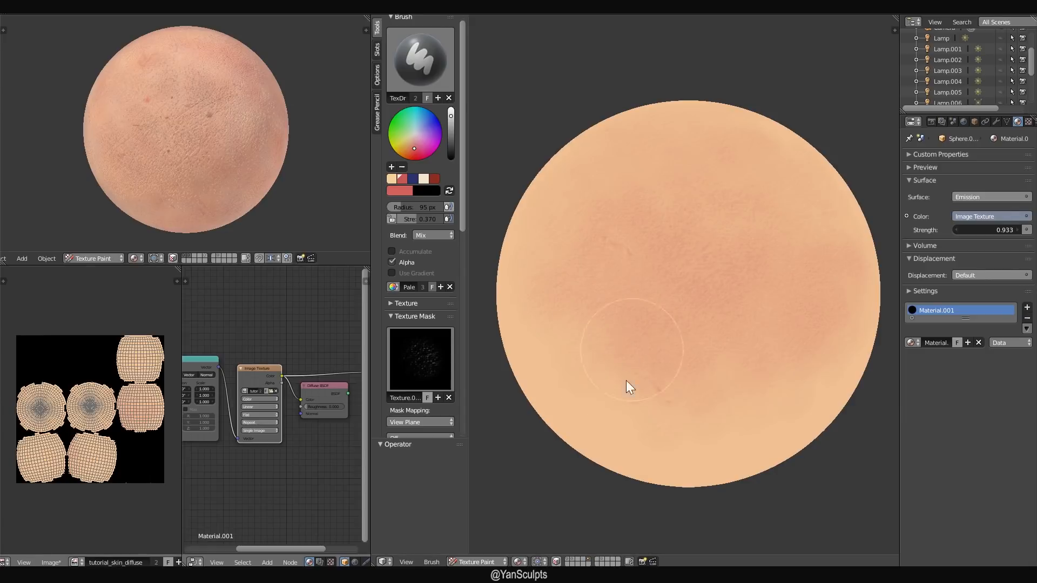
{"action": "middle_click_drag", "start_coordinate": [713, 378], "coordinate": [688, 375]}
{"action": "middle_click_drag", "start_coordinate": [620, 372], "coordinate": [755, 315]}
{"action": "mouse_move", "coordinate": [743, 321]}
{"action": "left_mouse_down"}
{"action": "mouse_move", "coordinate": [754, 325]}
{"action": "mouse_move", "coordinate": [724, 182]}
{"action": "left_mouse_up"}
{"action": "mouse_move", "coordinate": [671, 202]}
{"action": "middle_mouse_down"}
{"action": "mouse_move", "coordinate": [708, 270]}
{"action": "mouse_move", "coordinate": [705, 227]}
{"action": "mouse_move", "coordinate": [701, 263]}
{"action": "middle_mouse_up"}
- Sample the peach skin tone from the sphere and blend it lightly over the reddened areas
{"action": "key", "text": "s"}
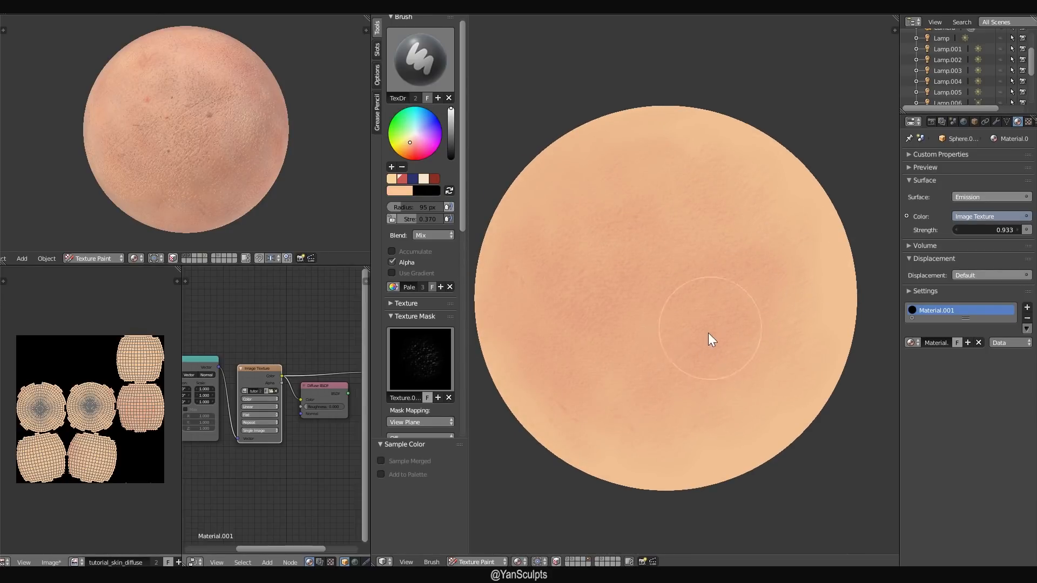
{"action": "scroll", "coordinate": [762, 302], "scroll_direction": "up", "scroll_amount": 2}
{"action": "scroll", "coordinate": [674, 411], "scroll_direction": "down", "scroll_amount": 1}
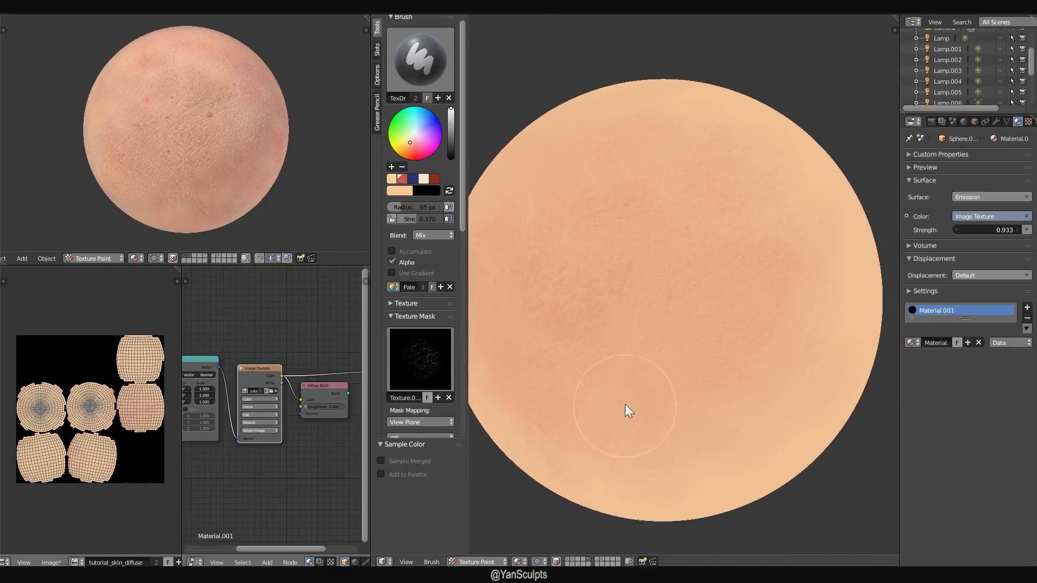
{"action": "middle_click_drag", "start_coordinate": [625, 404], "coordinate": [667, 388]}
{"action": "scroll", "coordinate": [698, 345], "scroll_direction": "down", "scroll_amount": 1}
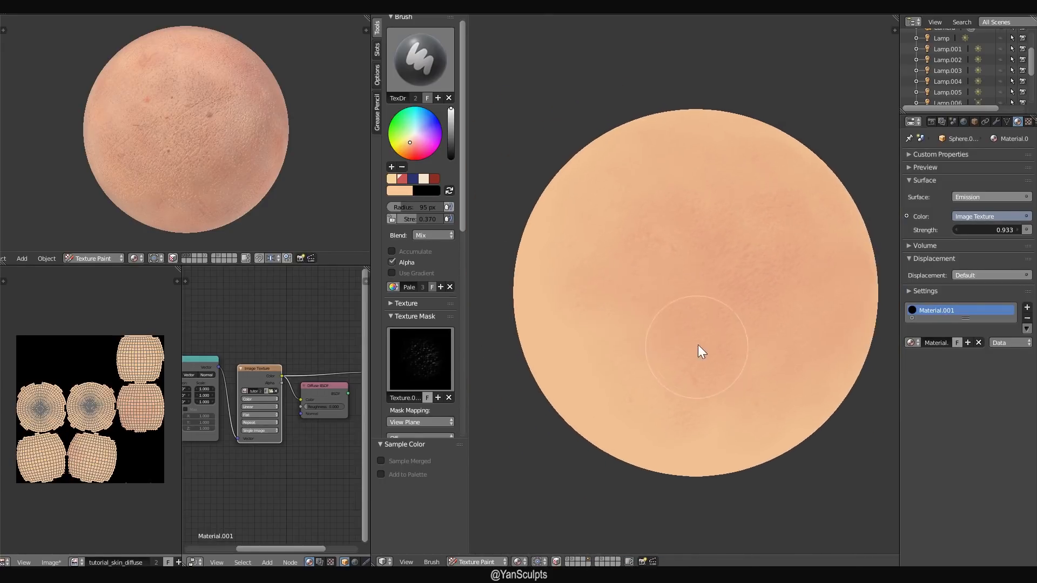
{"action": "middle_click_drag", "start_coordinate": [698, 345], "coordinate": [691, 358]}
{"action": "scroll", "coordinate": [692, 358], "scroll_direction": "up", "scroll_amount": 1}
- Paint faint pore-textured patches of the dark blue palette colour across the sphere's reddened skin
{"action": "left_click", "coordinate": [413, 179]}
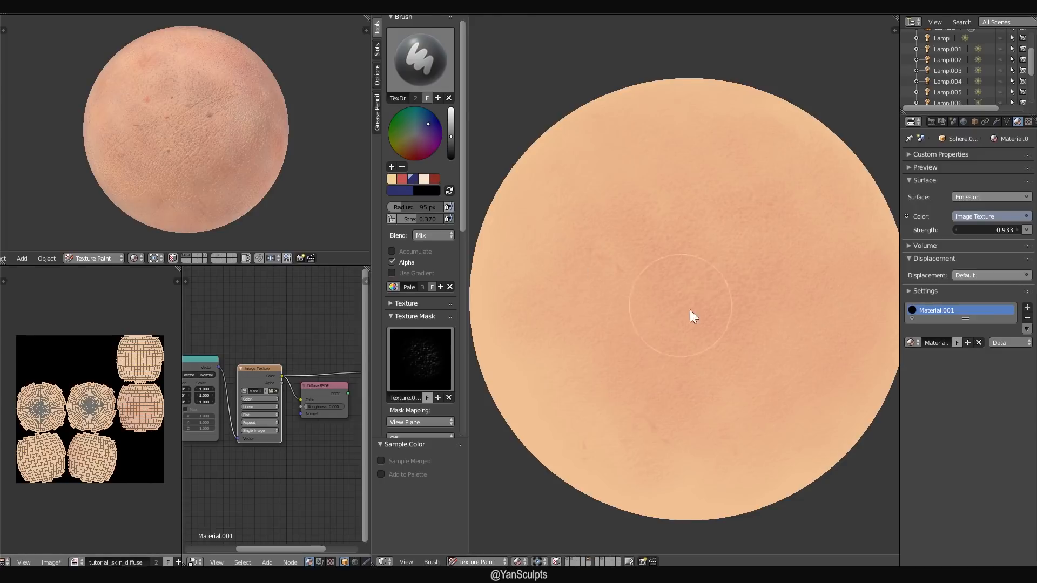
{"action": "scroll", "coordinate": [707, 324], "scroll_direction": "up", "scroll_amount": 1}
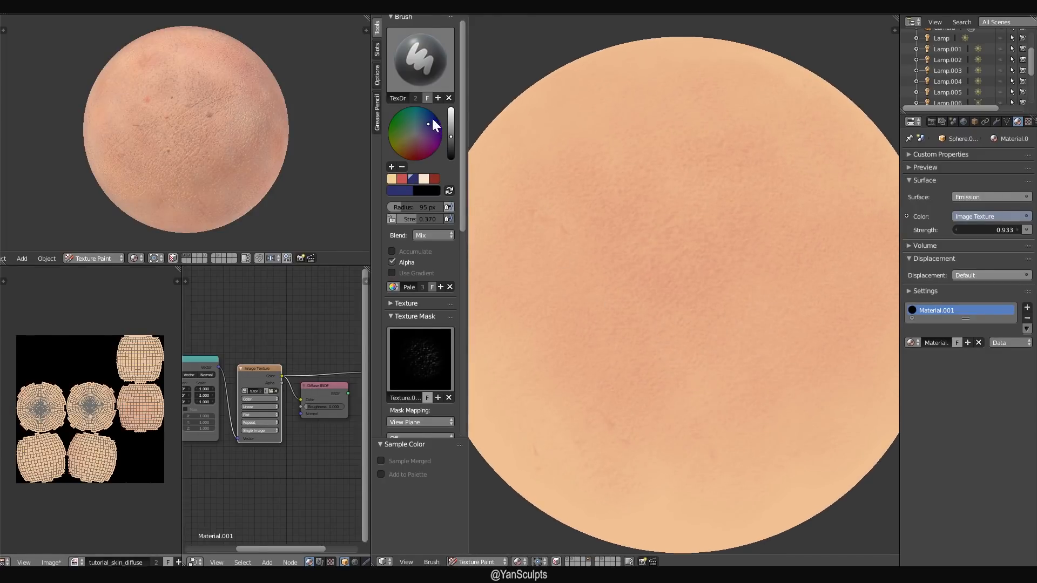
{"action": "scroll", "coordinate": [692, 299], "scroll_direction": "down", "scroll_amount": 2}
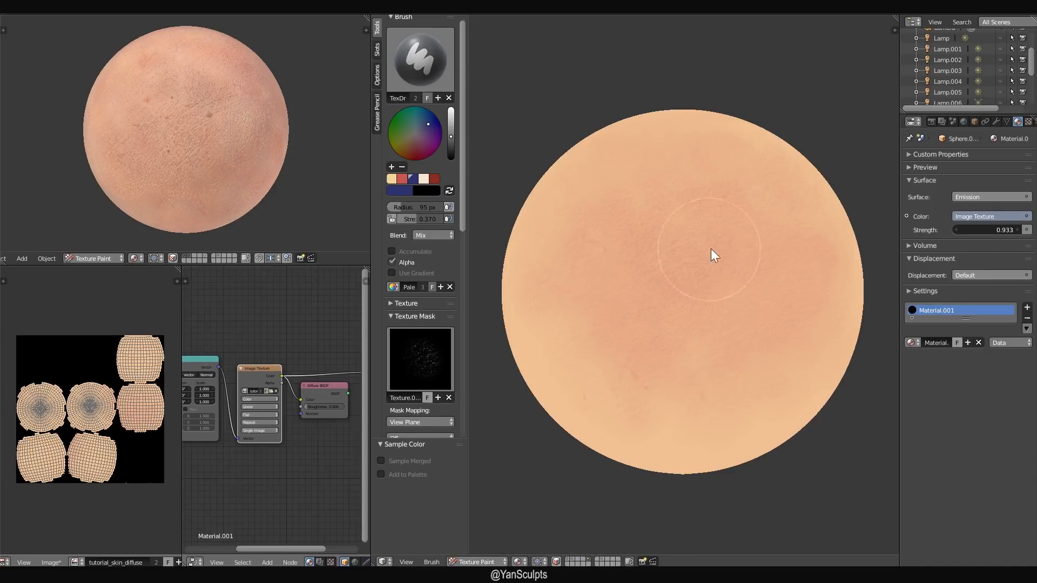
{"action": "scroll", "coordinate": [697, 287], "scroll_direction": "up", "scroll_amount": 3}
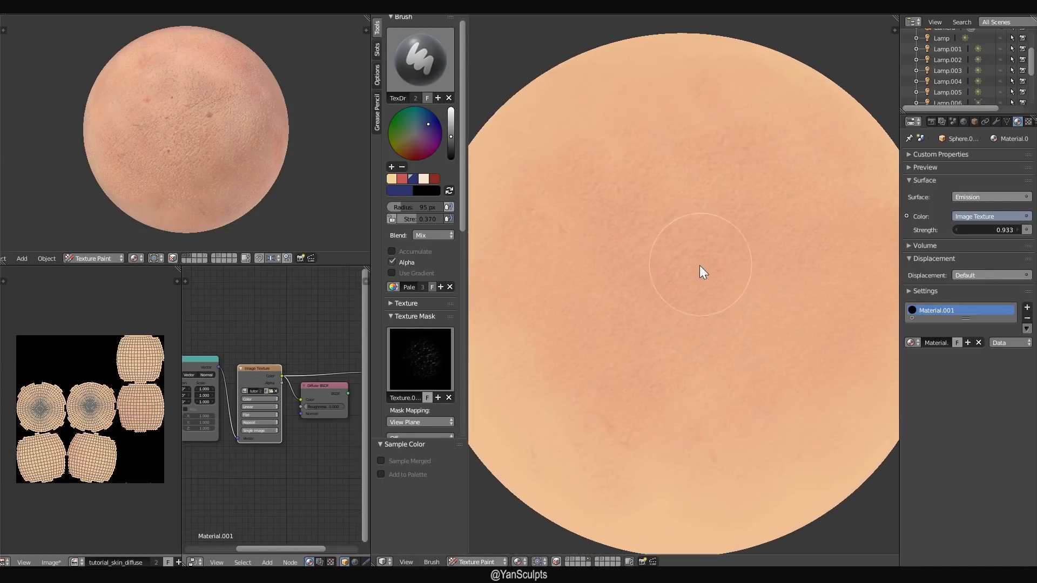
{"action": "scroll", "coordinate": [693, 274], "scroll_direction": "up", "scroll_amount": 1}
{"action": "scroll", "coordinate": [718, 246], "scroll_direction": "down", "scroll_amount": 2}
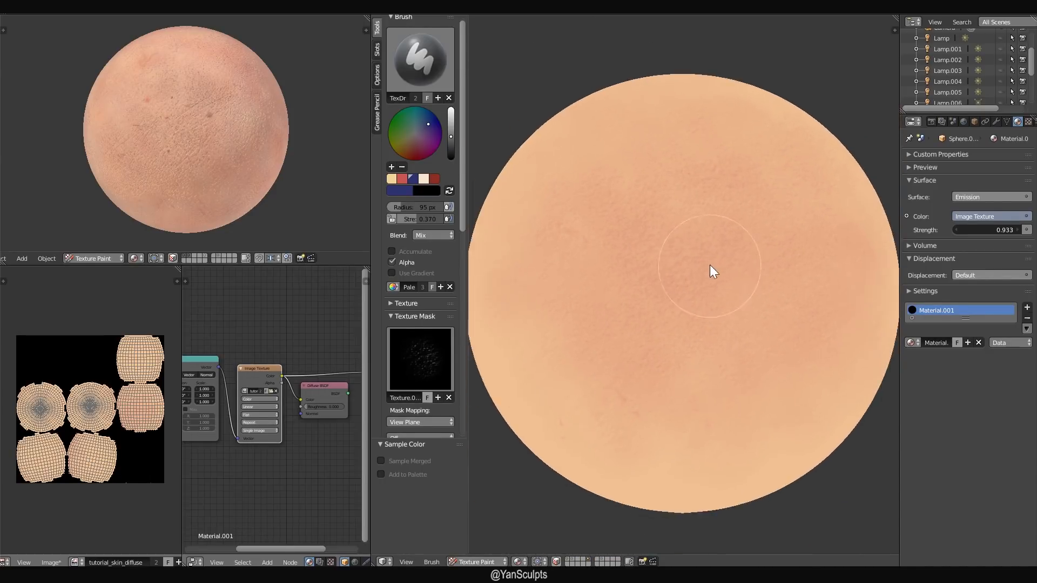
{"action": "left_click_drag", "start_coordinate": [586, 229], "coordinate": [670, 332]}
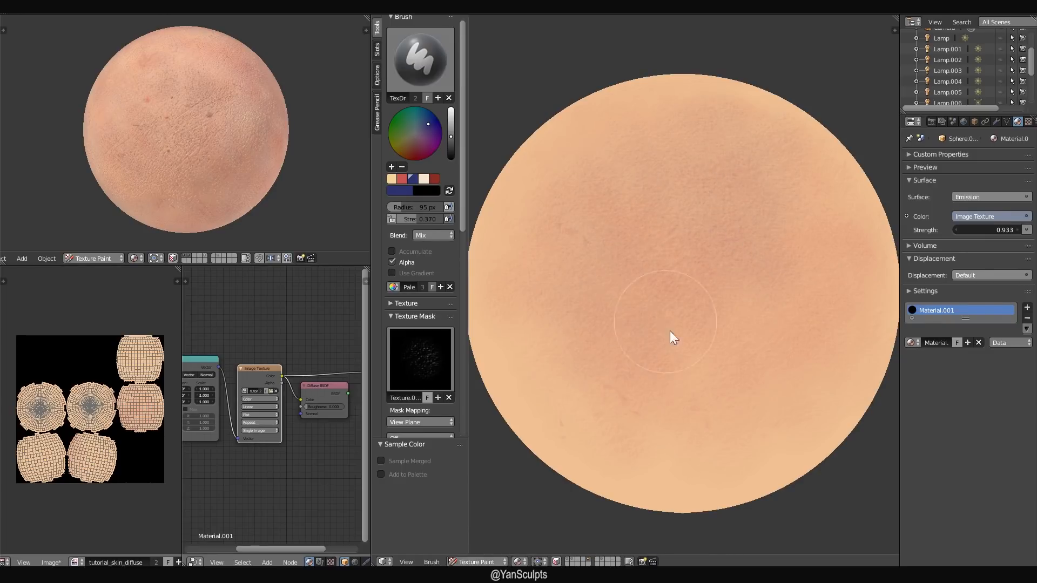
{"action": "mouse_move", "coordinate": [779, 401]}
{"action": "left_mouse_down"}
{"action": "mouse_move", "coordinate": [569, 387]}
{"action": "mouse_move", "coordinate": [575, 208]}
{"action": "mouse_move", "coordinate": [663, 141]}
{"action": "mouse_move", "coordinate": [772, 252]}
{"action": "left_mouse_up"}
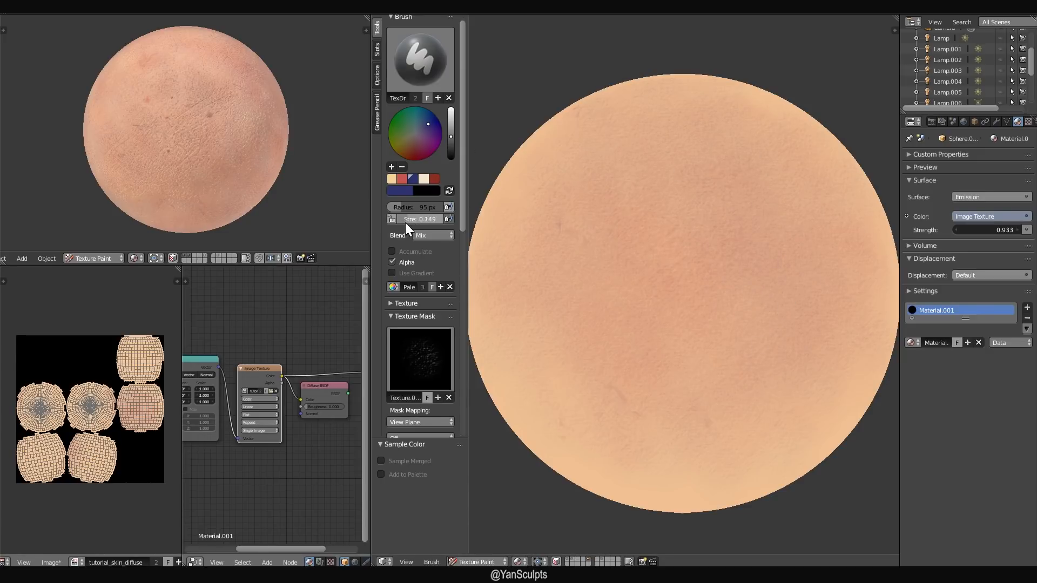
- Set the brush strength to 0.123 and choose the pale cream palette colour
{"action": "left_click_drag", "start_coordinate": [405, 223], "coordinate": [399, 223]}
{"action": "left_click", "coordinate": [423, 179]}
{"action": "left_click", "coordinate": [390, 179]}
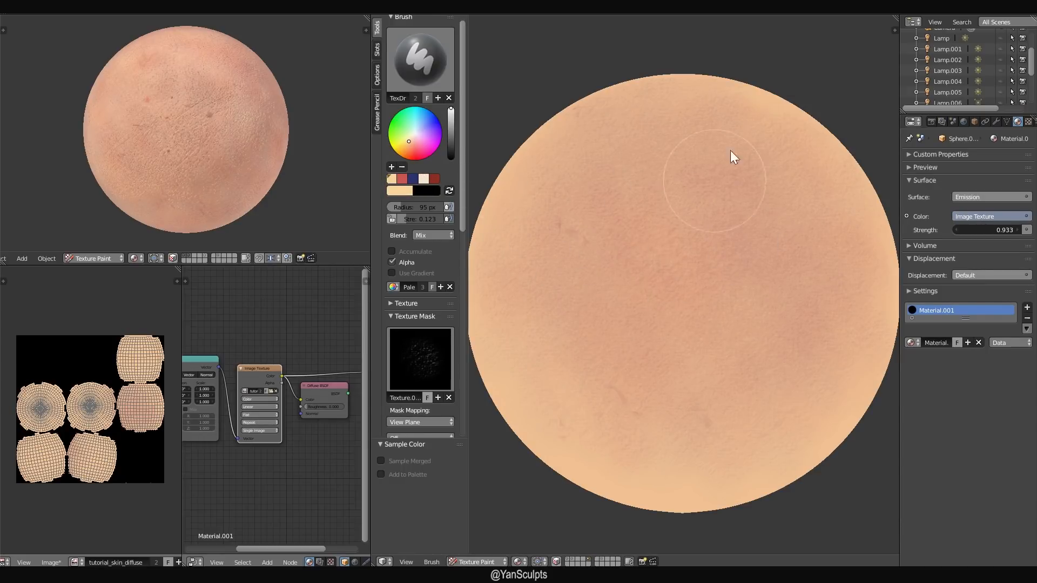
{"action": "left_click", "coordinate": [423, 179]}
- Paint pale cream strokes around the sphere to soften the red and blue skin patches
{"action": "mouse_move", "coordinate": [719, 413]}
{"action": "middle_mouse_down"}
{"action": "mouse_move", "coordinate": [734, 426]}
{"action": "mouse_move", "coordinate": [719, 374]}
{"action": "middle_mouse_up"}
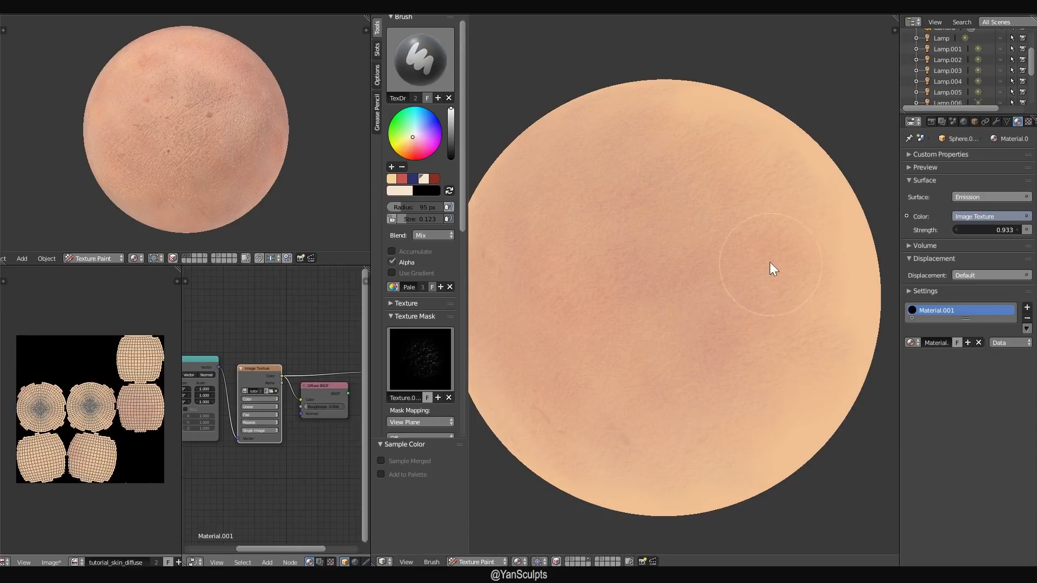
{"action": "mouse_move", "coordinate": [694, 294]}
{"action": "middle_mouse_down"}
{"action": "mouse_move", "coordinate": [702, 308]}
{"action": "mouse_move", "coordinate": [724, 310]}
{"action": "mouse_move", "coordinate": [717, 288]}
{"action": "middle_mouse_up"}
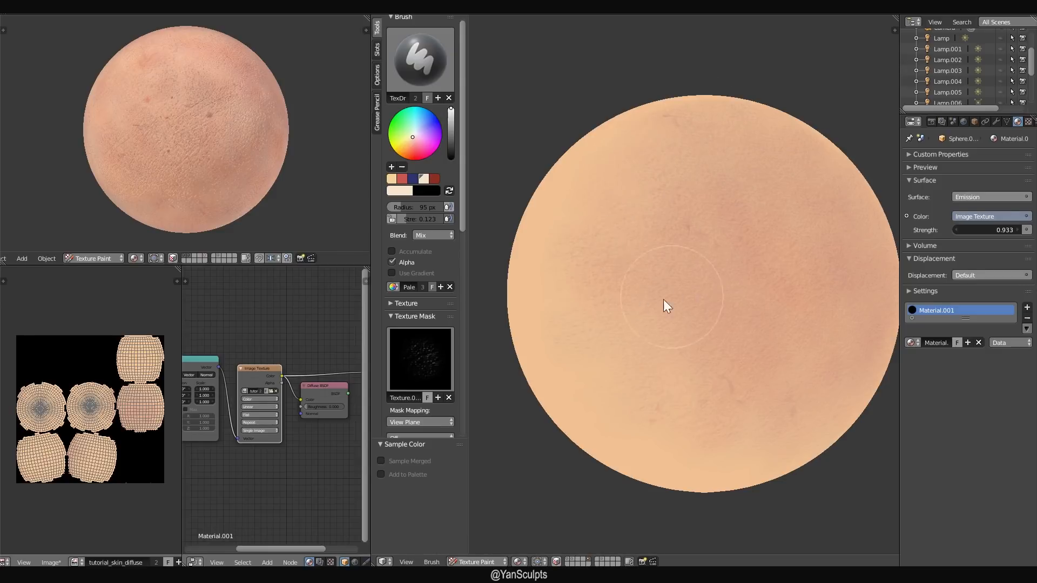
{"action": "middle_click_drag", "start_coordinate": [768, 305], "coordinate": [732, 322]}
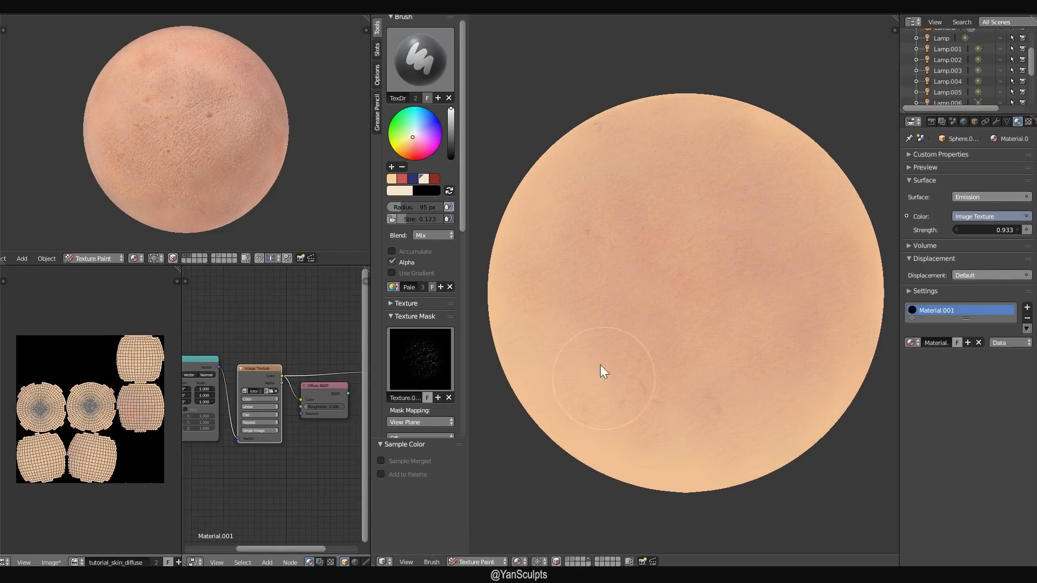
{"action": "middle_click_drag", "start_coordinate": [606, 384], "coordinate": [735, 315]}
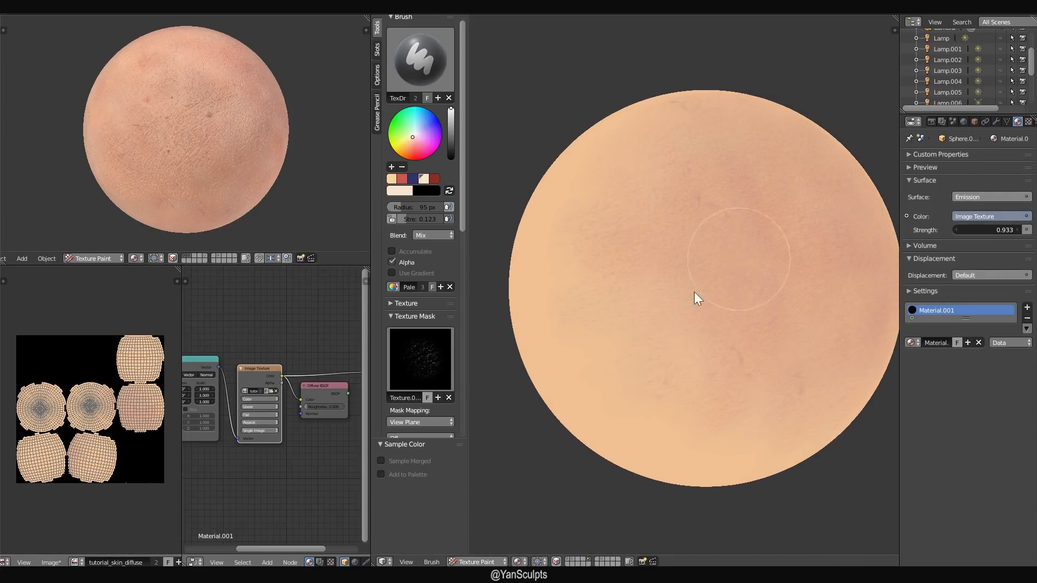
{"action": "mouse_move", "coordinate": [613, 210]}
{"action": "middle_mouse_down"}
{"action": "mouse_move", "coordinate": [712, 307]}
{"action": "mouse_move", "coordinate": [733, 258]}
{"action": "middle_mouse_up"}
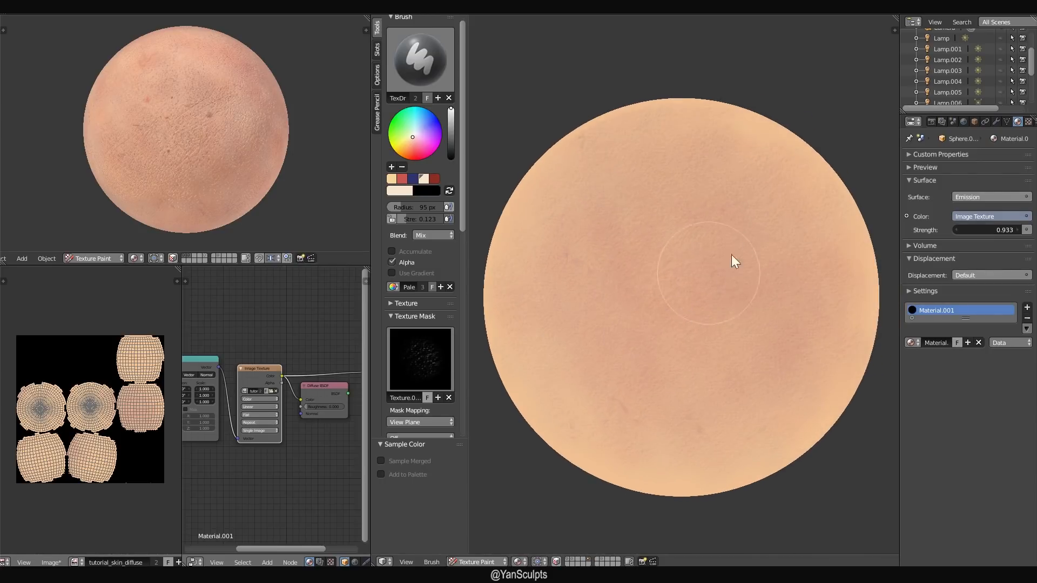
{"action": "mouse_move", "coordinate": [725, 189]}
{"action": "middle_mouse_down"}
{"action": "mouse_move", "coordinate": [722, 300]}
{"action": "mouse_move", "coordinate": [745, 252]}
{"action": "middle_mouse_up"}
{"action": "mouse_move", "coordinate": [771, 360]}
{"action": "middle_mouse_down"}
{"action": "mouse_move", "coordinate": [719, 387]}
{"action": "mouse_move", "coordinate": [766, 333]}
{"action": "middle_mouse_up"}
{"action": "scroll", "coordinate": [717, 372], "scroll_direction": "up", "scroll_amount": 1}
{"action": "middle_click_drag", "start_coordinate": [642, 398], "coordinate": [694, 423]}
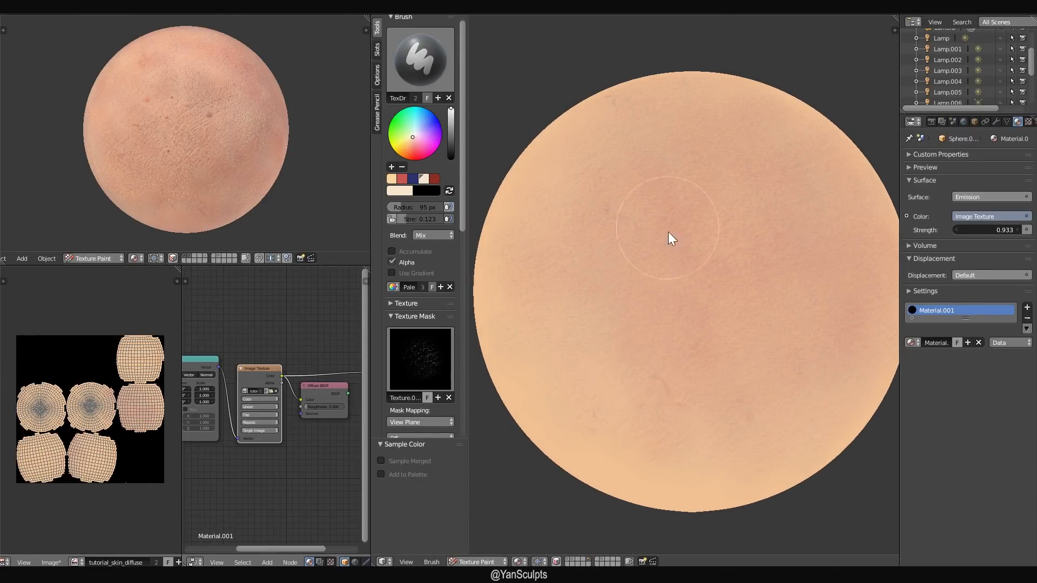
{"action": "middle_click_drag", "start_coordinate": [668, 232], "coordinate": [632, 326]}
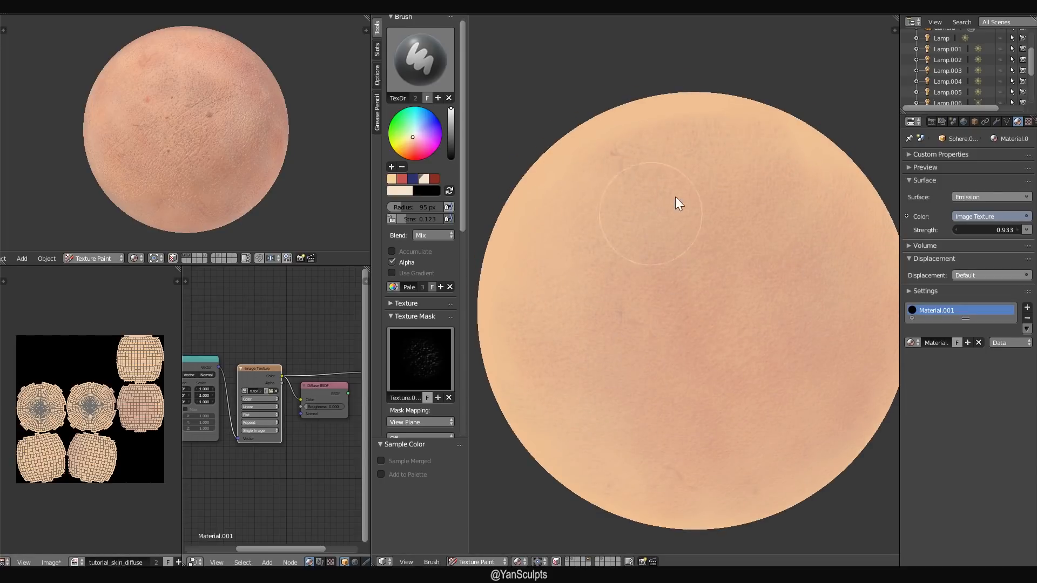
{"action": "scroll", "coordinate": [808, 303], "scroll_direction": "down", "scroll_amount": 1}
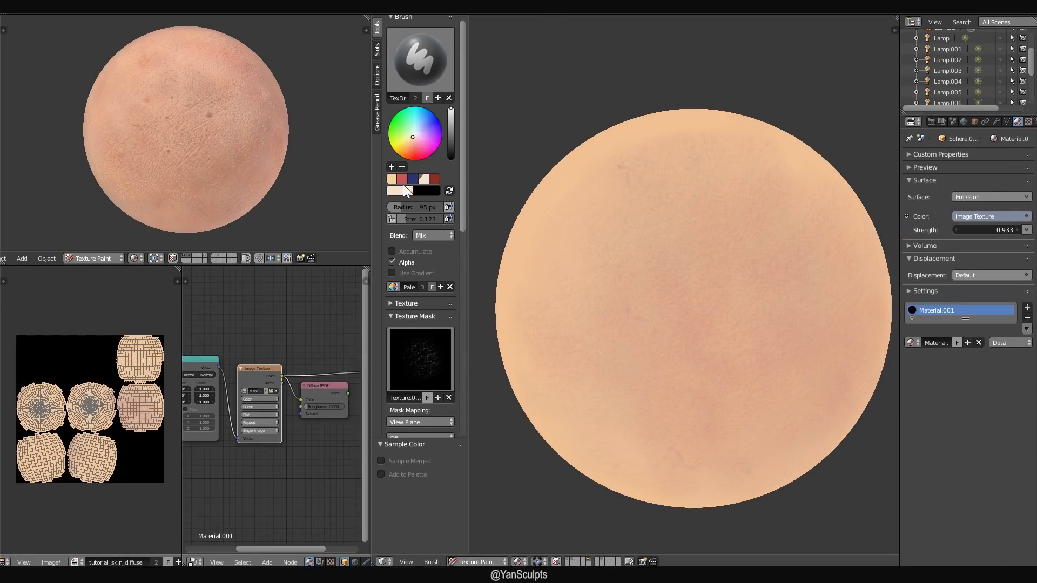
- Choose the dark red palette colour and paint faint reddish strokes over the sphere's skin
{"action": "left_click", "coordinate": [435, 178]}
{"action": "scroll", "coordinate": [718, 330], "scroll_direction": "up", "scroll_amount": 2}
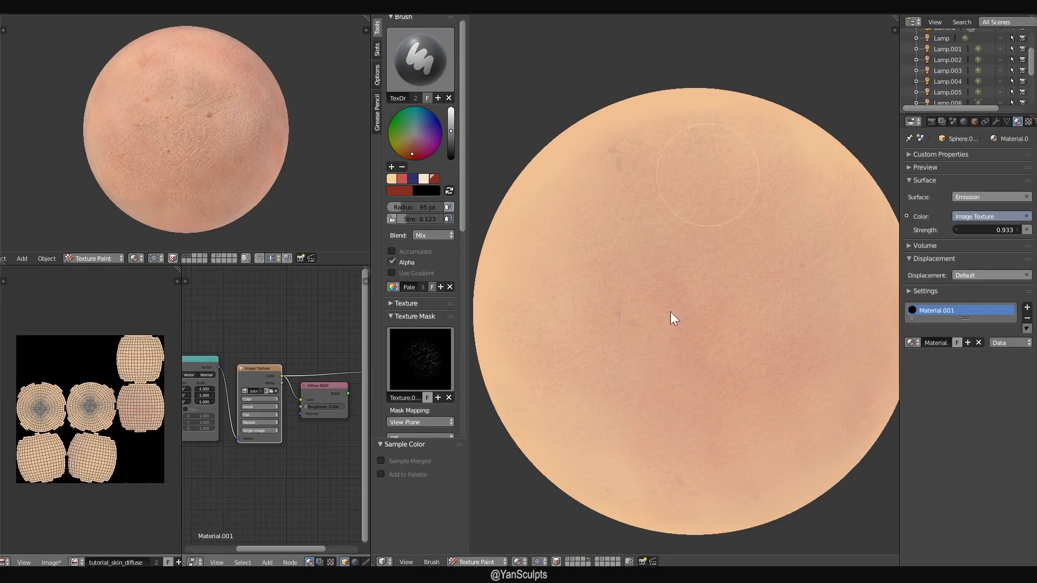
{"action": "middle_click_drag", "start_coordinate": [750, 433], "coordinate": [734, 413]}
{"action": "scroll", "coordinate": [732, 407], "scroll_direction": "down", "scroll_amount": 1}
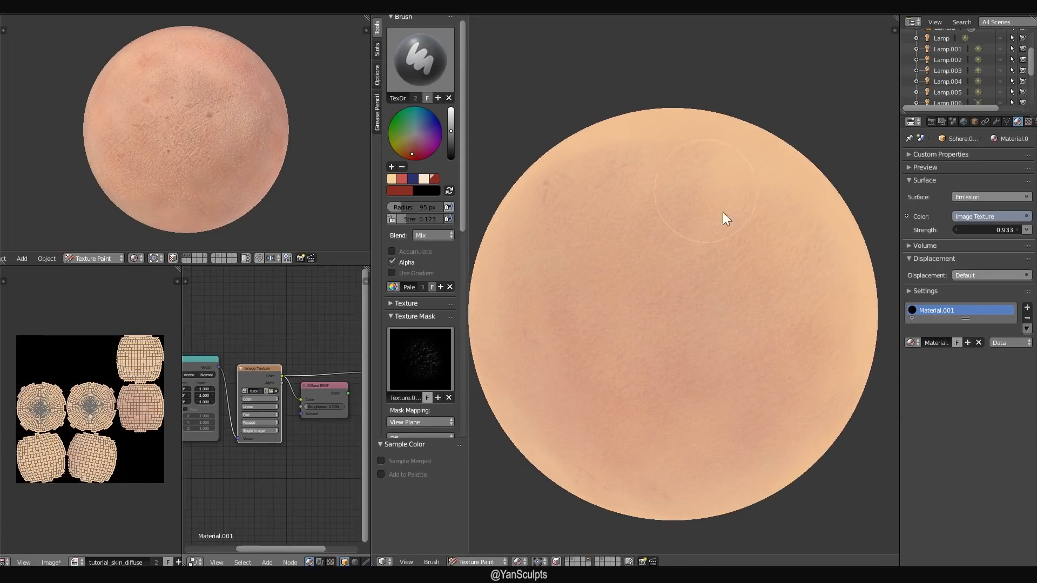
{"action": "scroll", "coordinate": [756, 383], "scroll_direction": "down", "scroll_amount": 1}
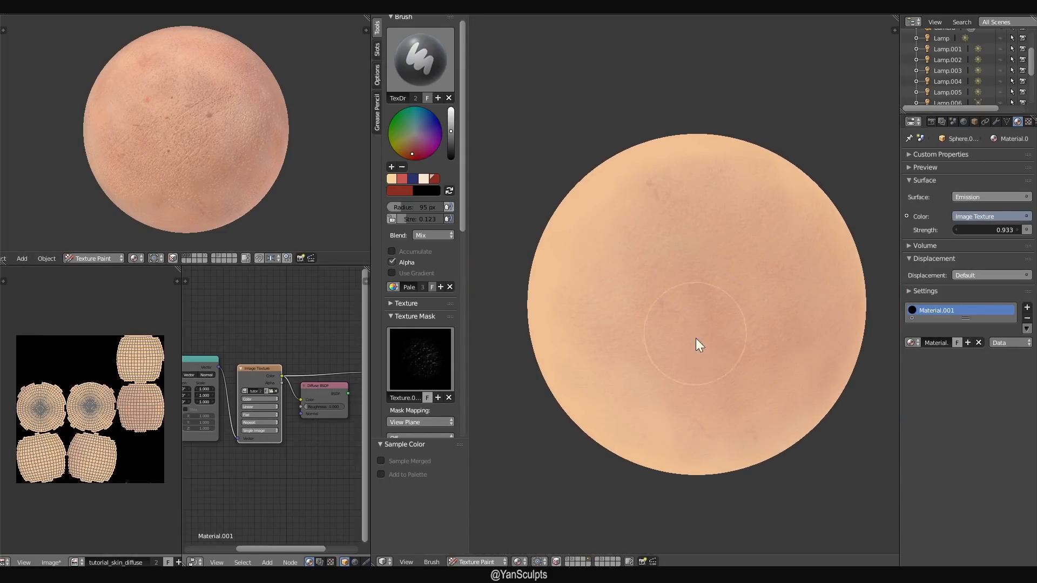
{"action": "scroll", "coordinate": [686, 324], "scroll_direction": "up", "scroll_amount": 1}
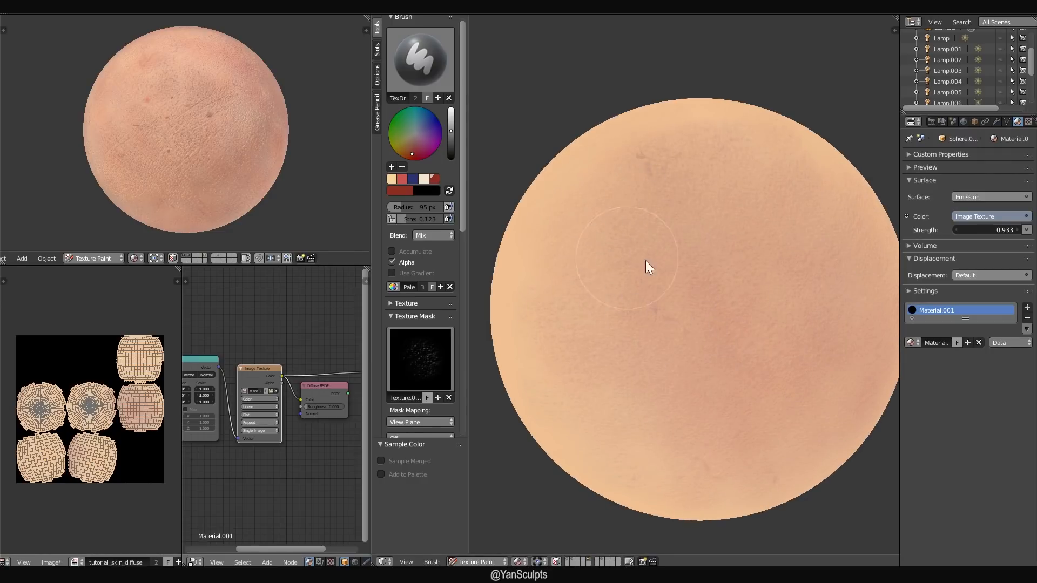
{"action": "scroll", "coordinate": [724, 432], "scroll_direction": "up", "scroll_amount": 2}
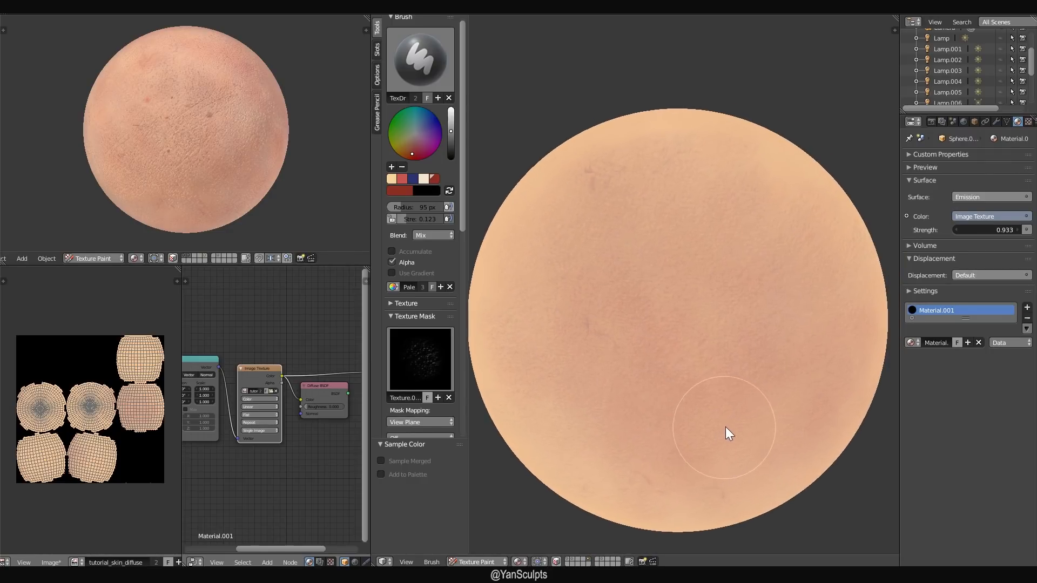
- Mix a very dark reddish brown brush colour and add it to the palette
{"action": "left_click", "coordinate": [424, 178]}
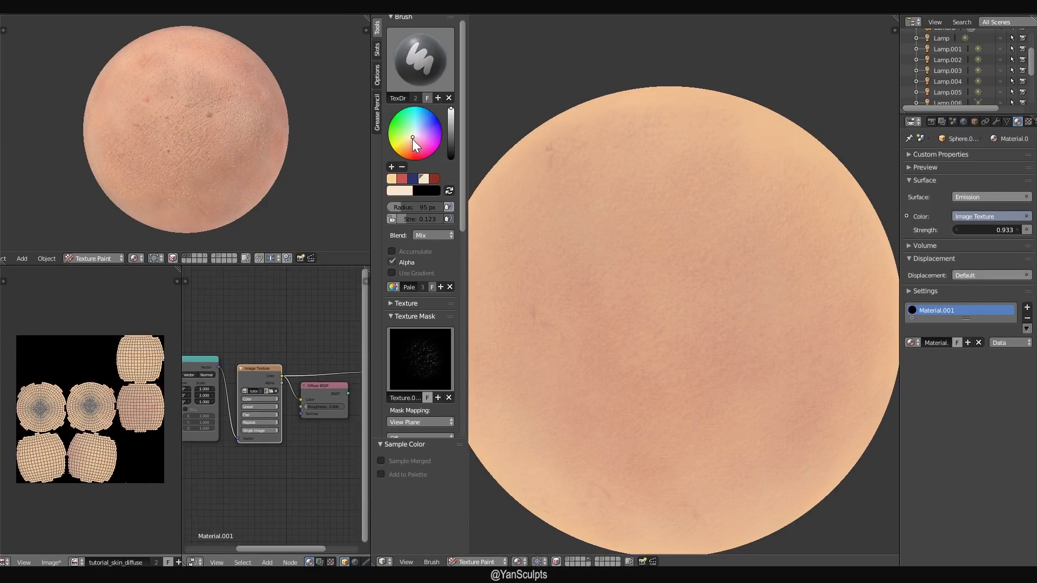
{"action": "mouse_move", "coordinate": [413, 138]}
{"action": "left_mouse_down"}
{"action": "mouse_move", "coordinate": [414, 150]}
{"action": "mouse_move", "coordinate": [452, 132]}
{"action": "mouse_move", "coordinate": [449, 152]}
{"action": "left_mouse_up"}
{"action": "left_click", "coordinate": [391, 167]}
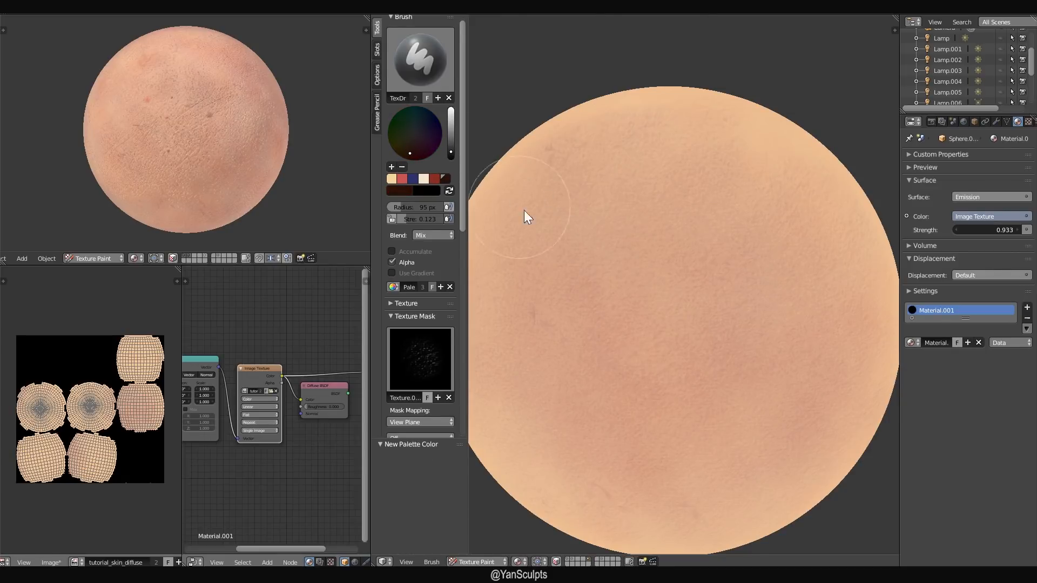
- Enlarge the brush to 166 px, switch it to Anchored strokes and stamp a dark pore patch near the sphere's centre
{"action": "scroll", "coordinate": [692, 329], "scroll_direction": "up", "scroll_amount": 1}
{"action": "key", "text": "f"}
{"action": "left_click", "coordinate": [672, 330]}
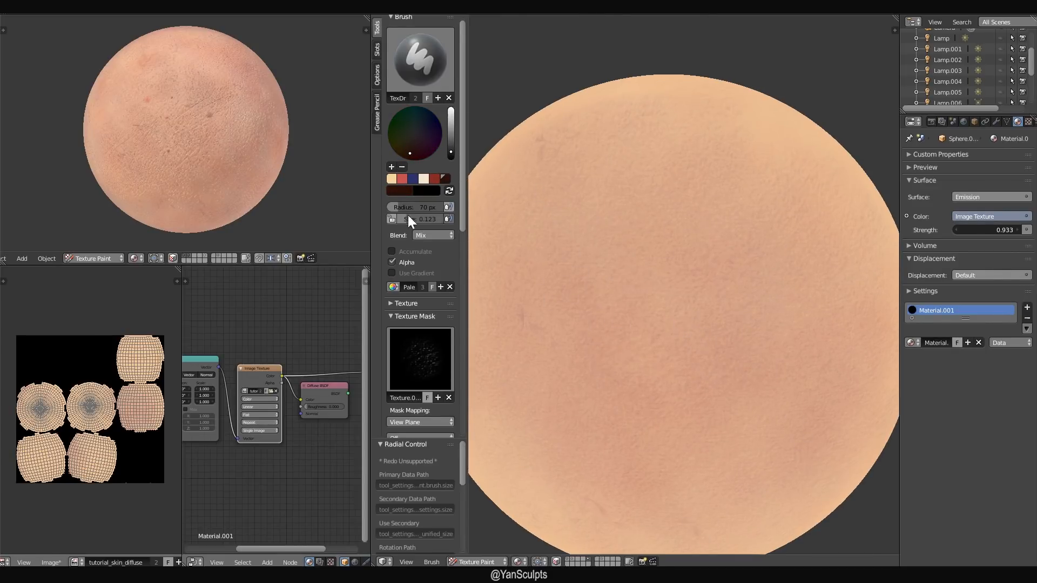
{"action": "mouse_move", "coordinate": [426, 223]}
{"action": "left_mouse_down"}
{"action": "mouse_move", "coordinate": [468, 287]}
{"action": "mouse_move", "coordinate": [463, 375]}
{"action": "left_mouse_up"}
{"action": "key", "text": "f"}
{"action": "left_click", "coordinate": [685, 311]}
{"action": "scroll", "coordinate": [461, 330], "scroll_direction": "up", "scroll_amount": 3}
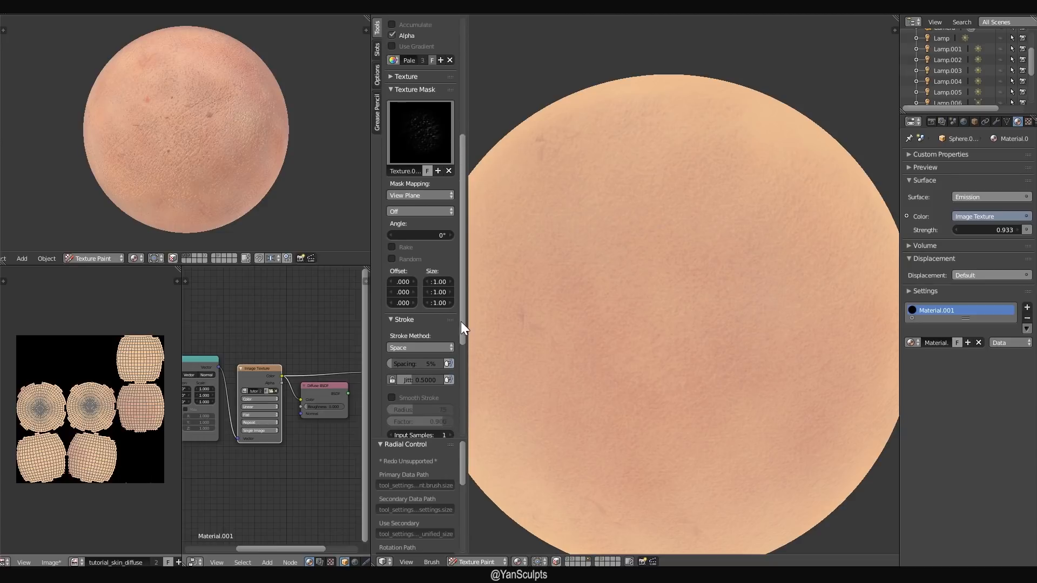
{"action": "left_click", "coordinate": [427, 326]}
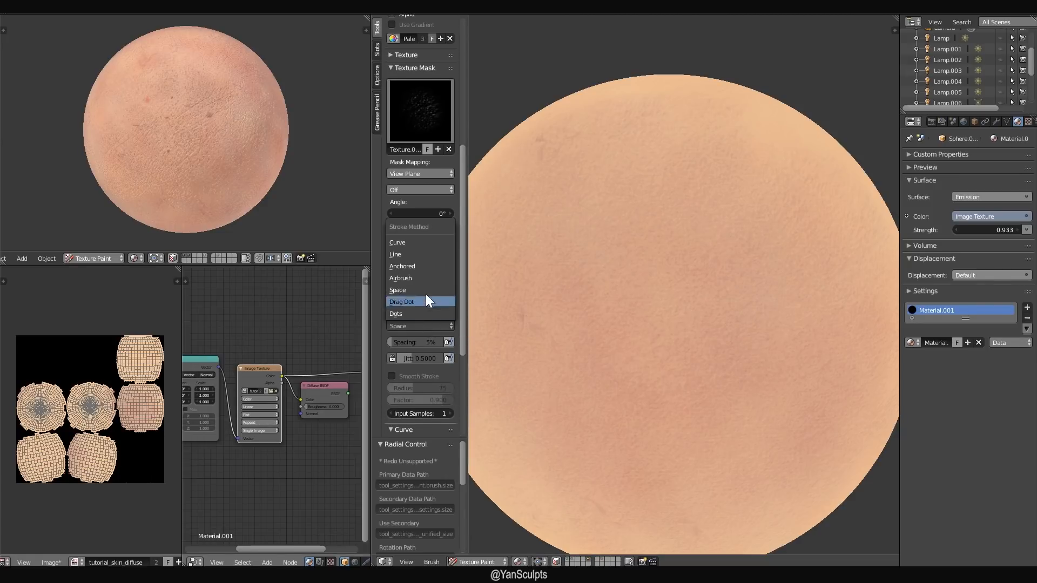
{"action": "left_click", "coordinate": [426, 267]}
{"action": "mouse_move", "coordinate": [654, 320]}
{"action": "left_mouse_down"}
{"action": "mouse_move", "coordinate": [802, 364]}
{"action": "mouse_move", "coordinate": [711, 341]}
{"action": "mouse_move", "coordinate": [718, 352]}
{"action": "mouse_move", "coordinate": [646, 319]}
{"action": "left_mouse_up"}
- Set the brush strength to 0.311 and stamp fainter dark pore patches around the central one
{"action": "left_click_drag", "start_coordinate": [463, 326], "coordinate": [485, 140]}
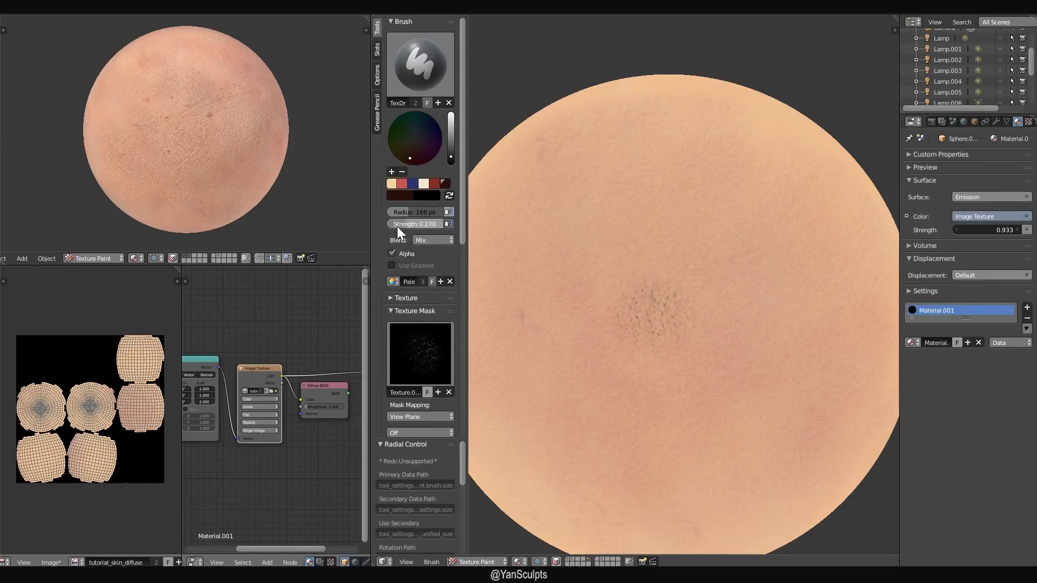
{"action": "left_click_drag", "start_coordinate": [398, 226], "coordinate": [393, 226]}
{"action": "mouse_move", "coordinate": [835, 312]}
{"action": "middle_mouse_down"}
{"action": "mouse_move", "coordinate": [777, 332]}
{"action": "mouse_move", "coordinate": [648, 274]}
{"action": "middle_mouse_up"}
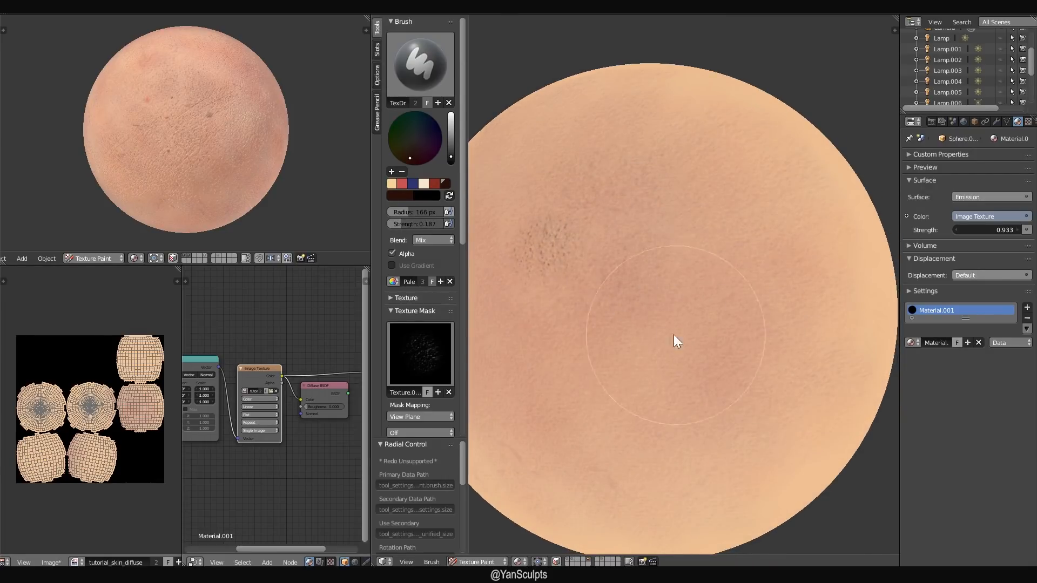
{"action": "middle_click_drag", "start_coordinate": [677, 340], "coordinate": [634, 326]}
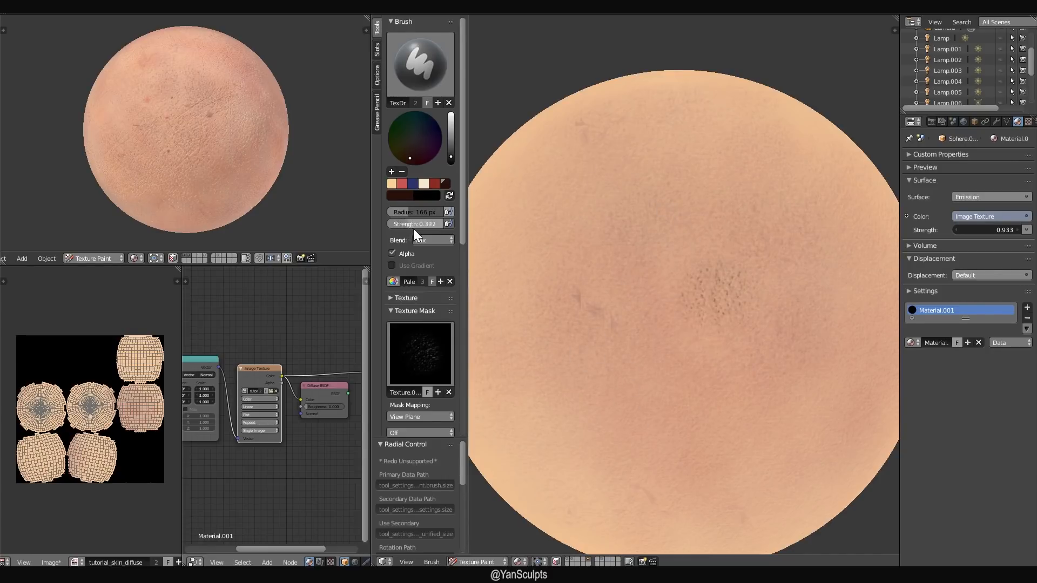
{"action": "left_click", "coordinate": [627, 213]}
{"action": "left_click", "coordinate": [589, 316]}
{"action": "left_click", "coordinate": [600, 431]}
- Shrink the brush to mole size and return its stroke method to Space
{"action": "key", "text": "f"}
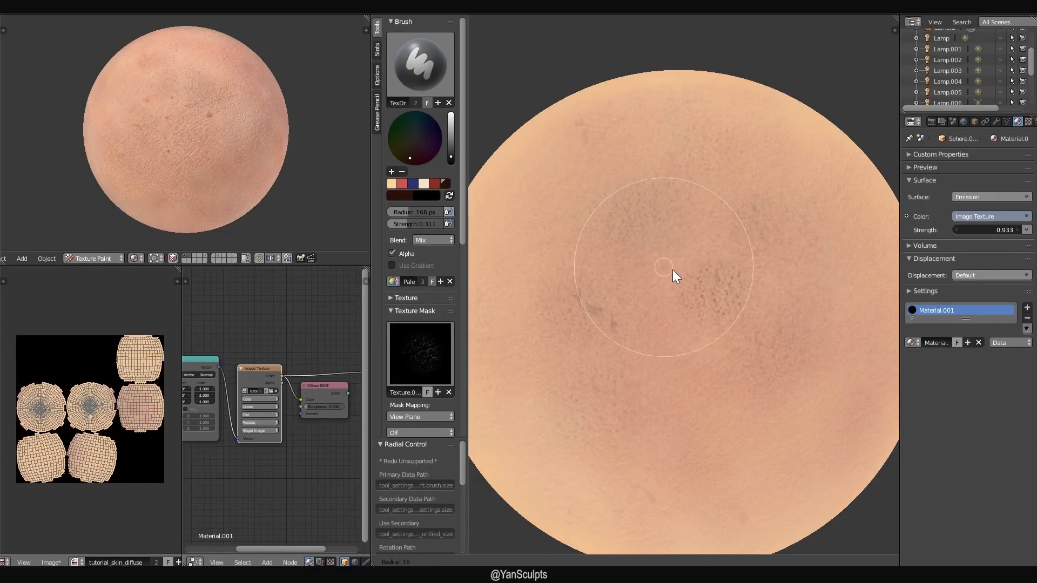
{"action": "left_click", "coordinate": [672, 270]}
{"action": "left_click_drag", "start_coordinate": [465, 230], "coordinate": [445, 404]}
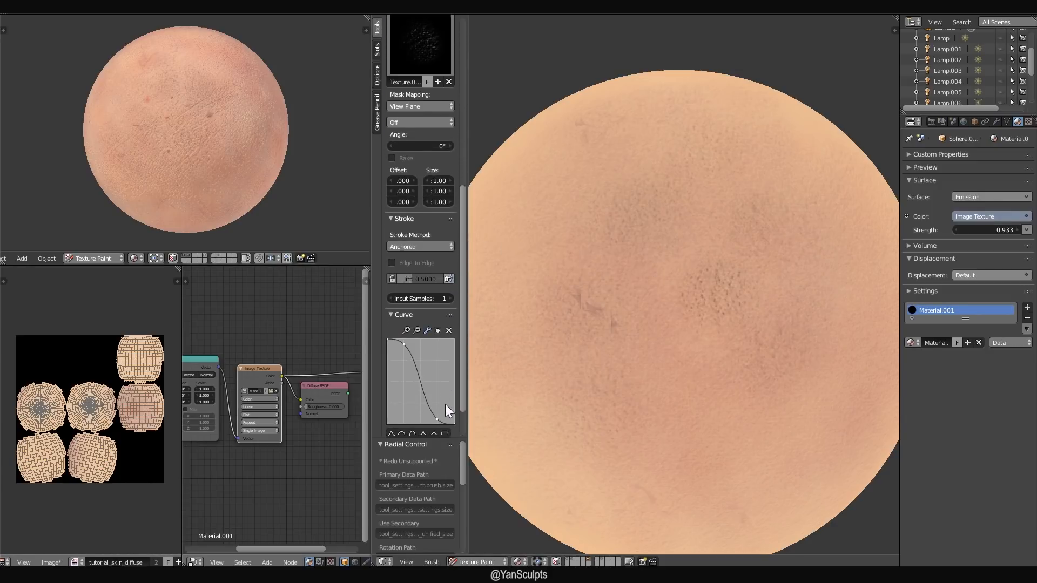
{"action": "scroll", "coordinate": [445, 404], "scroll_direction": "down", "scroll_amount": 2}
{"action": "scroll", "coordinate": [440, 435], "scroll_direction": "up", "scroll_amount": 6}
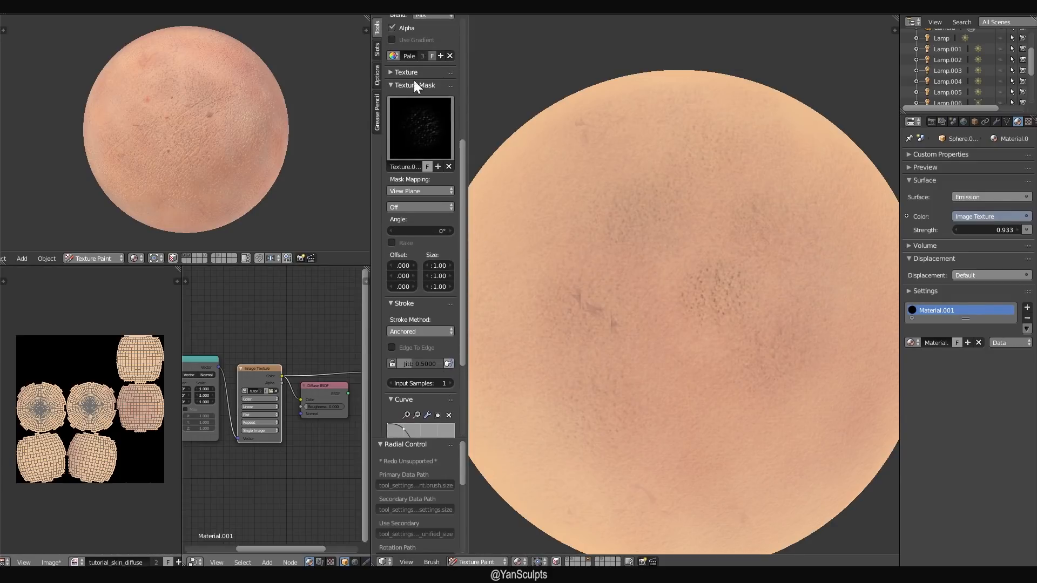
{"action": "left_click_drag", "start_coordinate": [462, 273], "coordinate": [466, 307]}
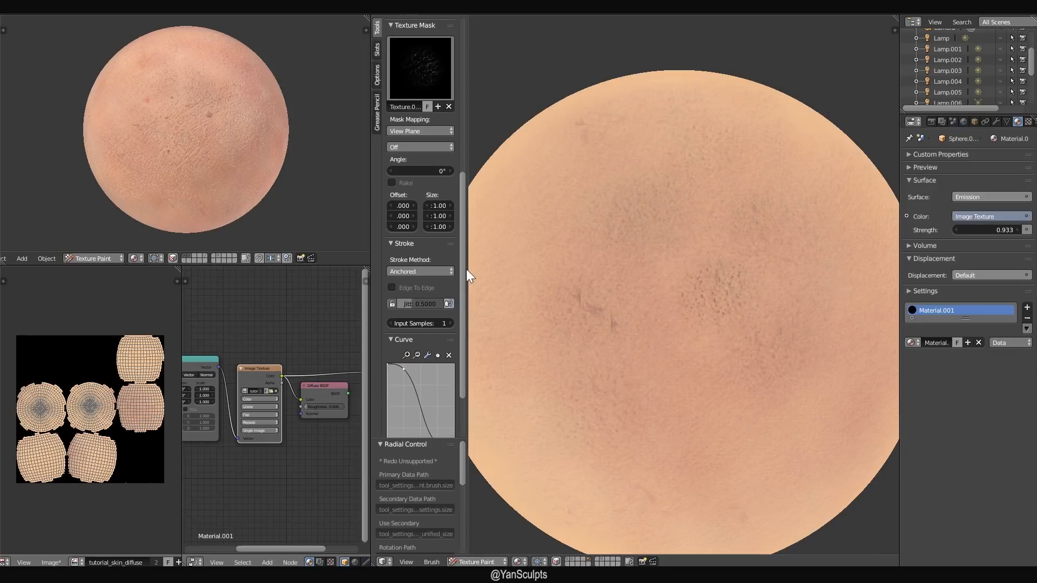
{"action": "left_click", "coordinate": [437, 271]}
{"action": "left_click", "coordinate": [410, 235]}
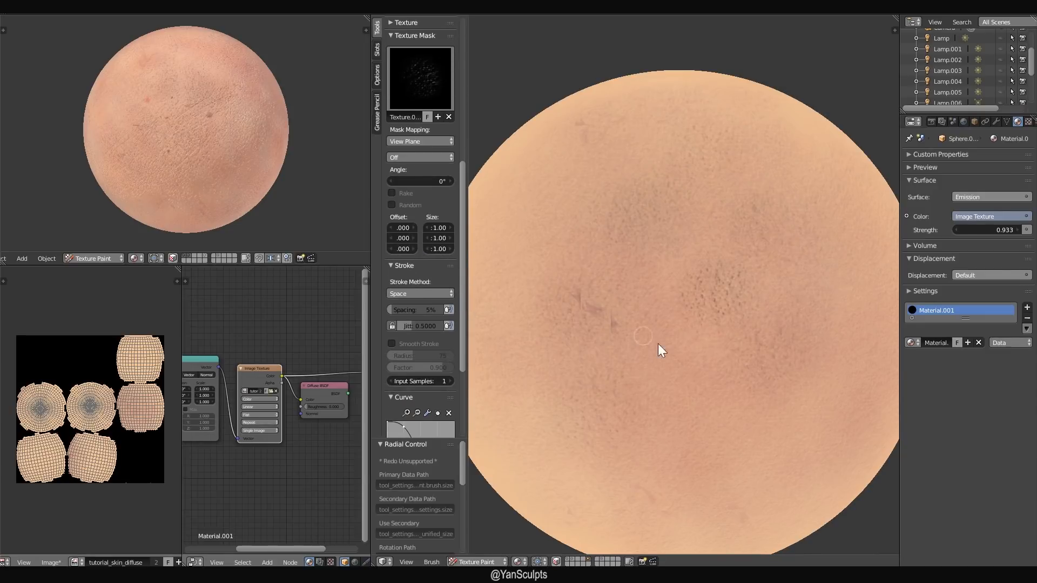
- Set the brush jitter to 0 and paint a small dark mole below the pore patches
{"action": "scroll", "coordinate": [690, 338], "scroll_direction": "up", "scroll_amount": 1}
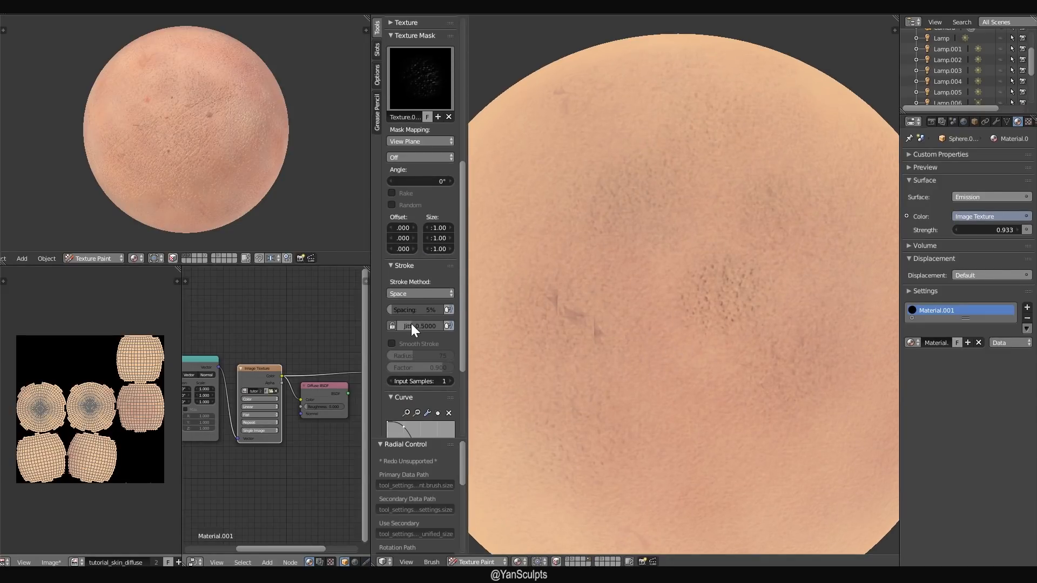
{"action": "middle_click_drag", "start_coordinate": [625, 404], "coordinate": [627, 317]}
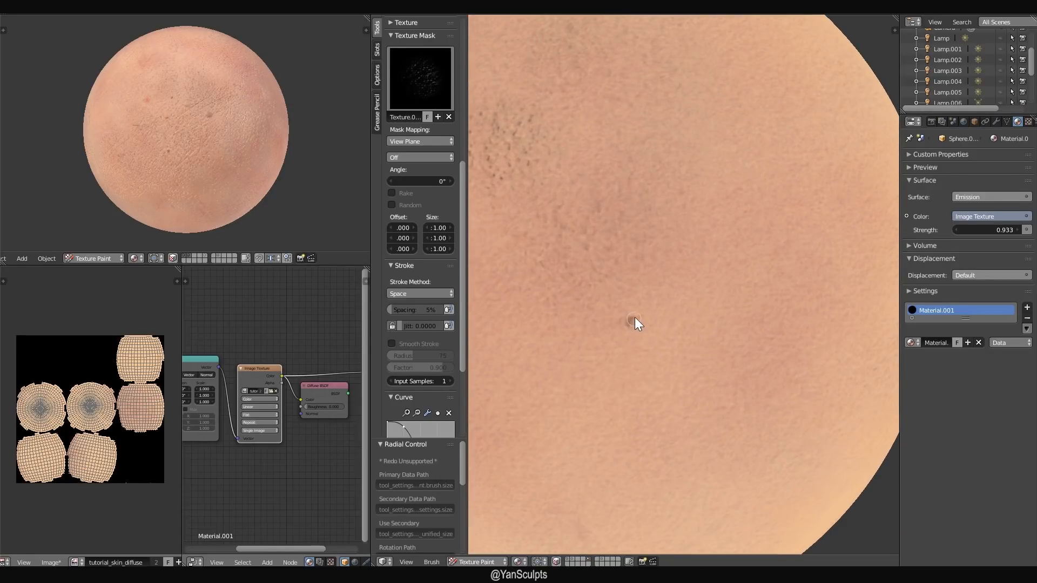
{"action": "left_click", "coordinate": [629, 323]}
{"action": "scroll", "coordinate": [650, 318], "scroll_direction": "up", "scroll_amount": 1}
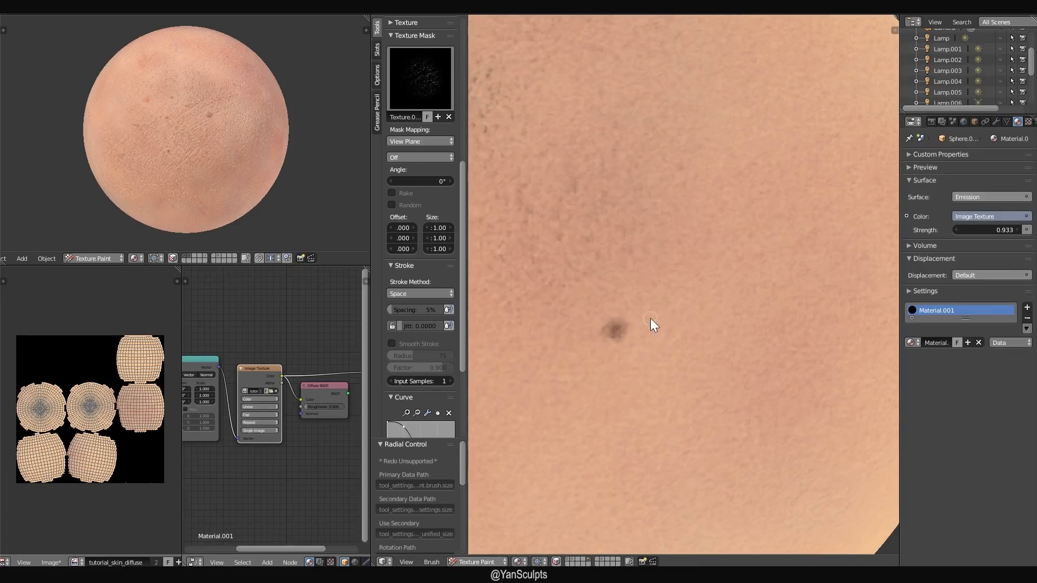
{"action": "scroll", "coordinate": [670, 335], "scroll_direction": "down", "scroll_amount": 5}
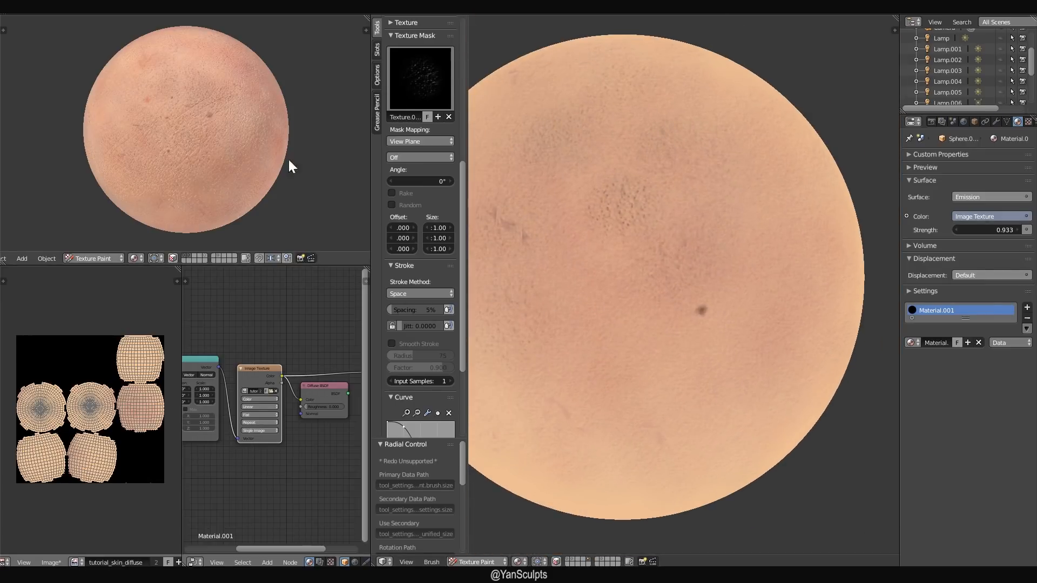
- Set the brush radius to 4 px and strength to 0.934, and paint a second, smaller mole beside the first
{"action": "middle_click_drag", "start_coordinate": [696, 350], "coordinate": [660, 354]}
{"action": "scroll", "coordinate": [676, 339], "scroll_direction": "down", "scroll_amount": 1}
{"action": "scroll", "coordinate": [658, 354], "scroll_direction": "up", "scroll_amount": 2}
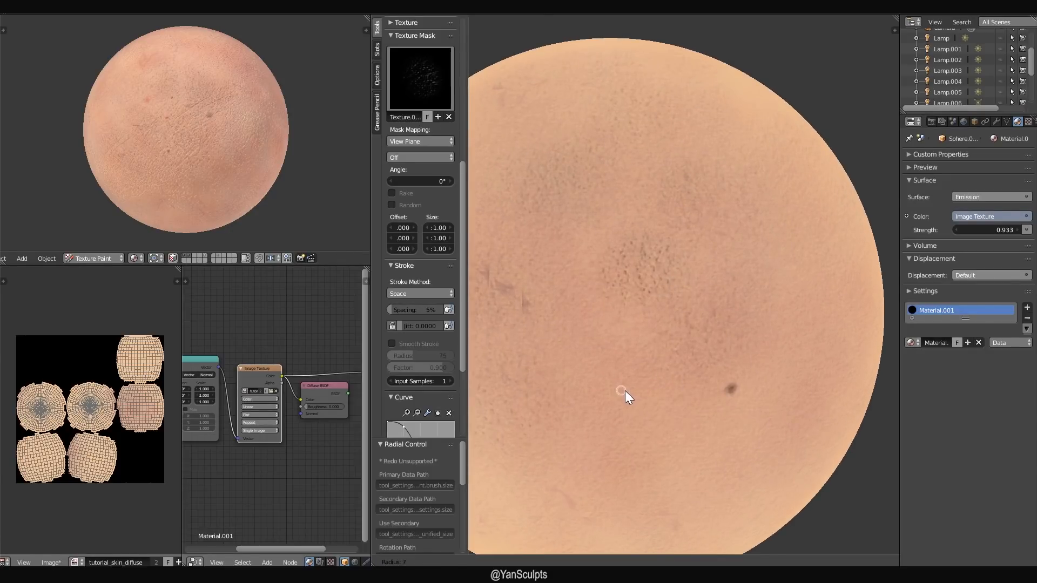
{"action": "mouse_move", "coordinate": [465, 293]}
{"action": "left_mouse_down"}
{"action": "mouse_move", "coordinate": [461, 177]}
{"action": "mouse_move", "coordinate": [435, 156]}
{"action": "mouse_move", "coordinate": [450, 136]}
{"action": "left_mouse_up"}
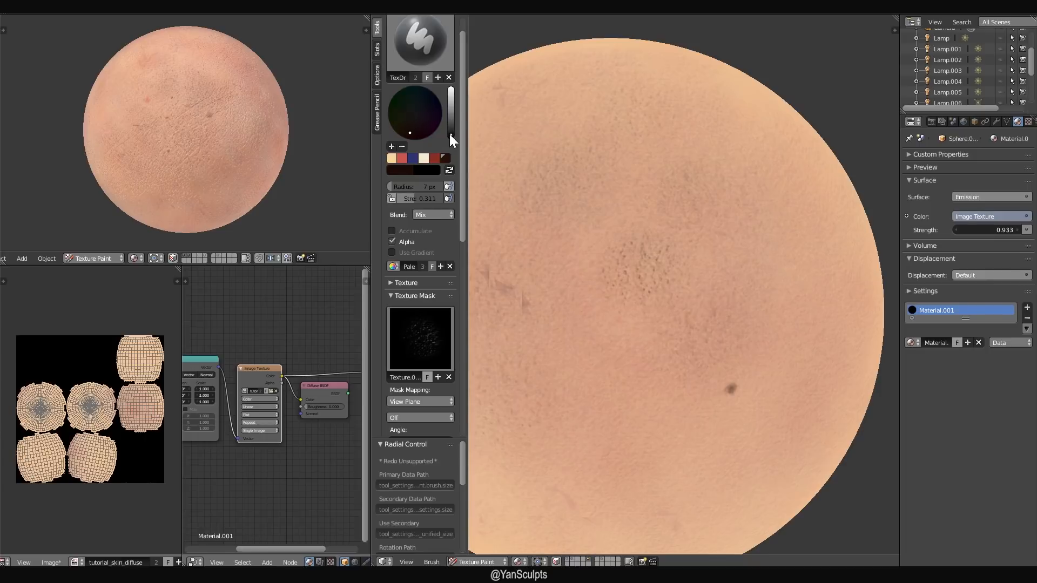
{"action": "left_click", "coordinate": [614, 367]}
{"action": "key", "text": "f"}
{"action": "left_click", "coordinate": [617, 392]}
{"action": "scroll", "coordinate": [752, 324], "scroll_direction": "down", "scroll_amount": 2}
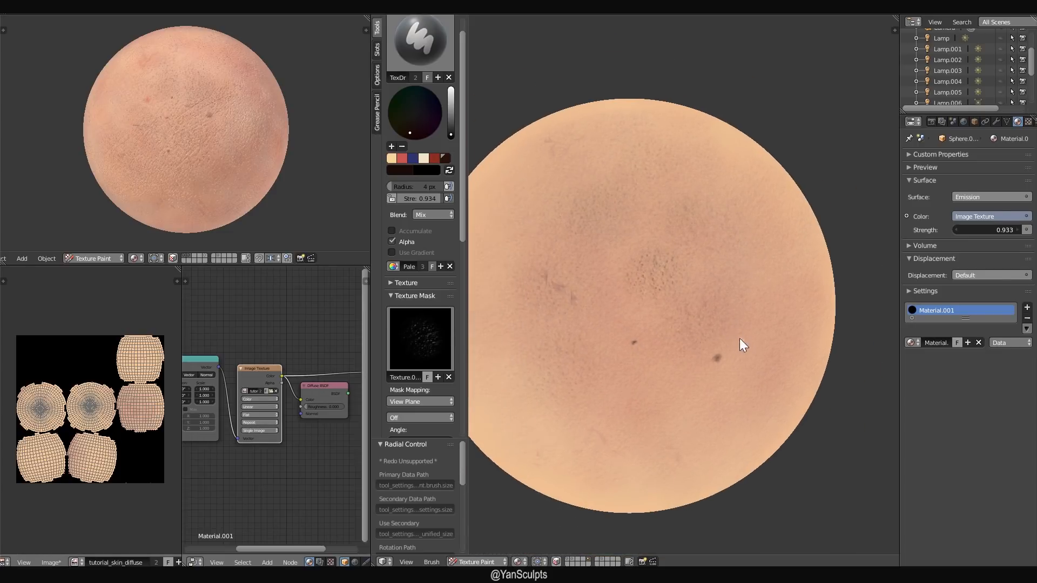
{"action": "scroll", "coordinate": [643, 350], "scroll_direction": "up", "scroll_amount": 5}
{"action": "scroll", "coordinate": [673, 283], "scroll_direction": "up", "scroll_amount": 3}
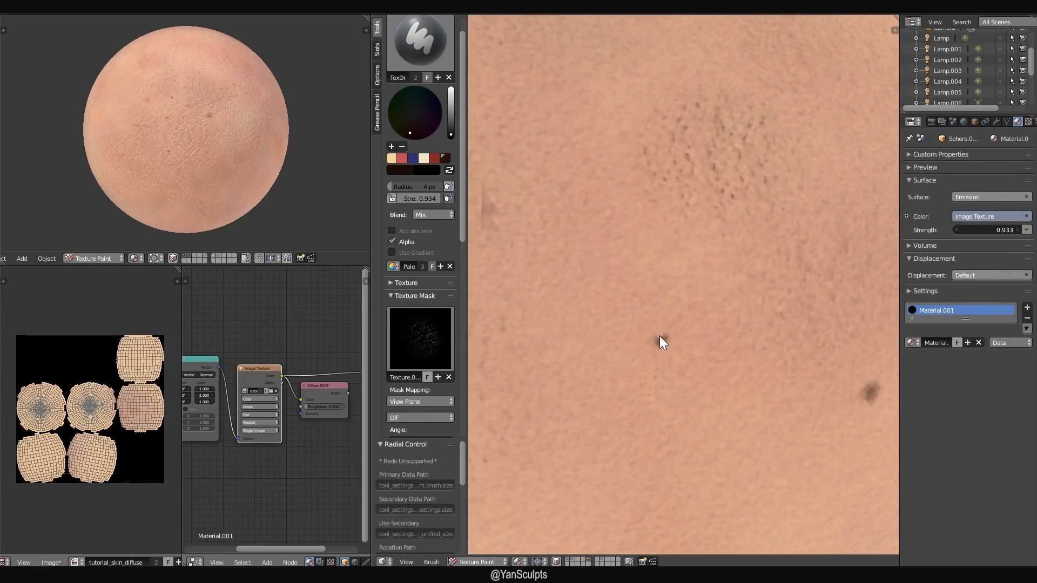
{"action": "scroll", "coordinate": [675, 336], "scroll_direction": "down", "scroll_amount": 5}
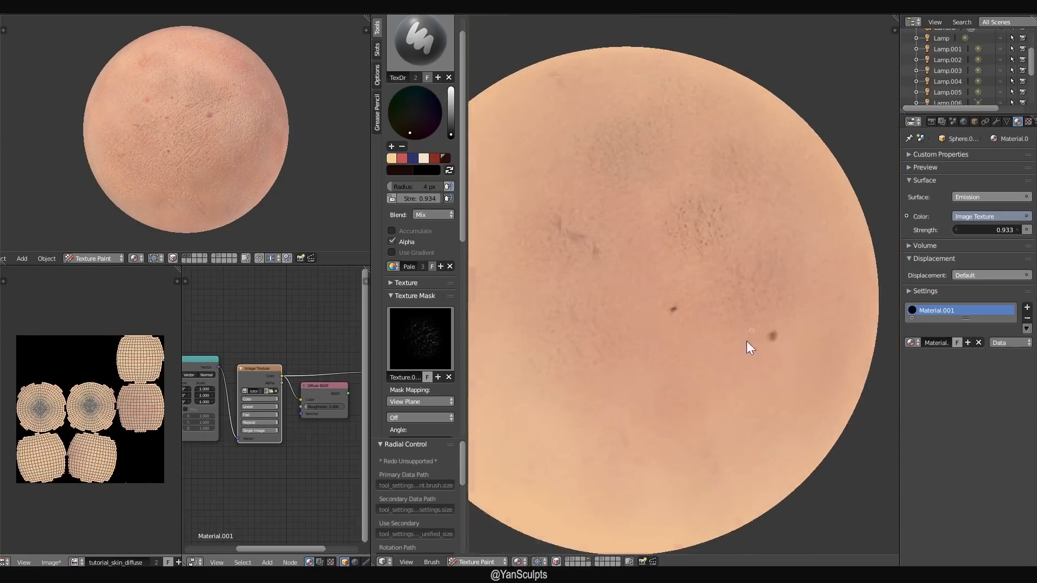
- Lighten the red palette colour to a salmon pink and set the brush radius to 13 px
{"action": "left_click", "coordinate": [401, 158]}
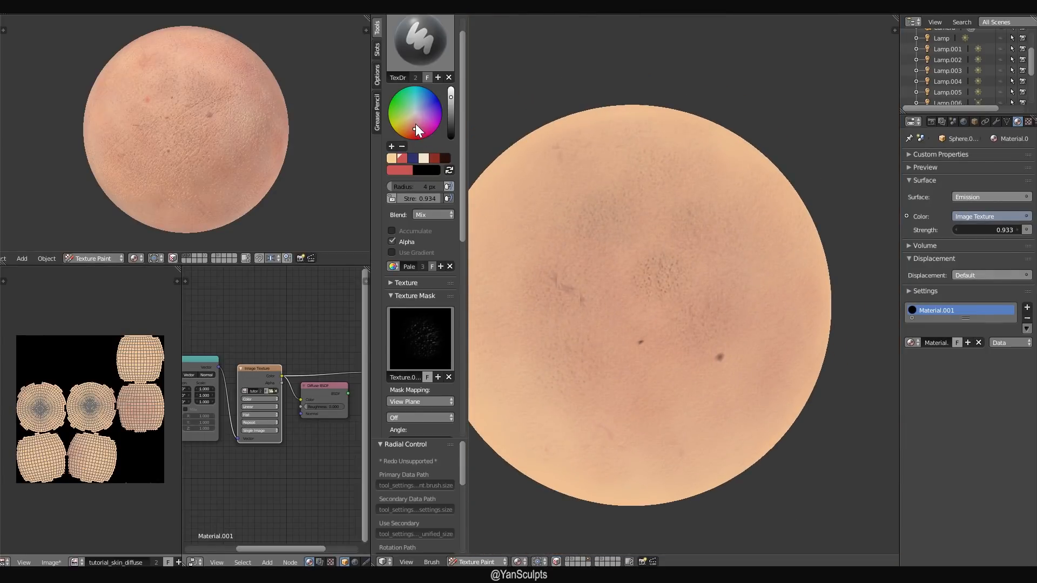
{"action": "left_click", "coordinate": [415, 128]}
{"action": "left_click", "coordinate": [451, 93]}
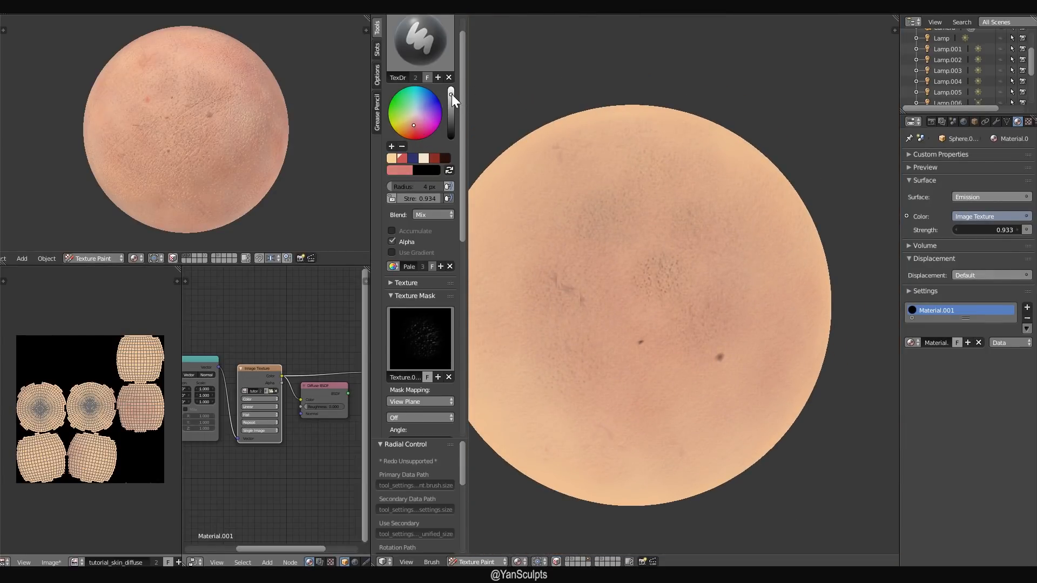
{"action": "key", "text": "f"}
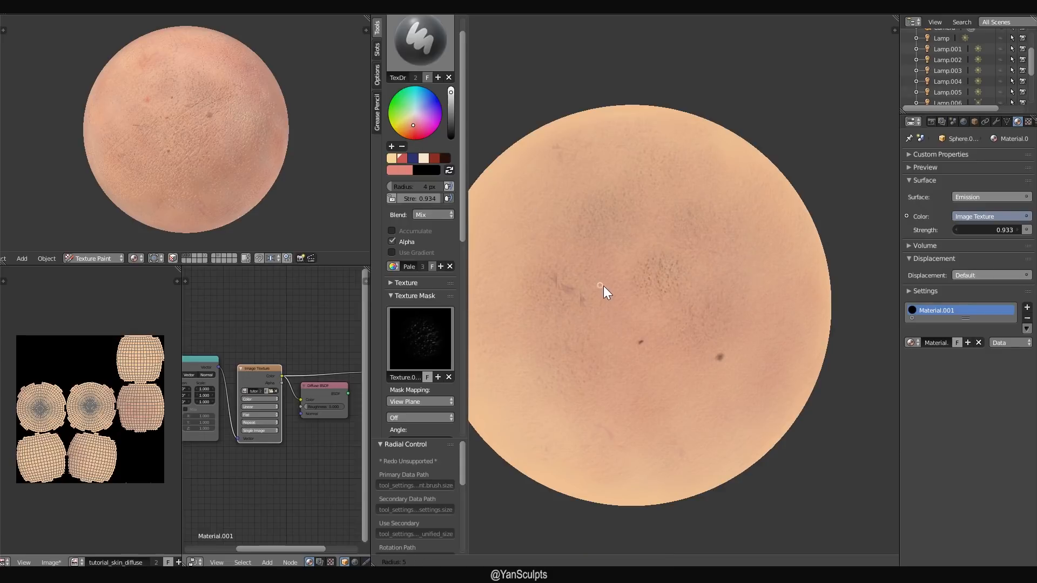
{"action": "left_click", "coordinate": [611, 274]}
- Dab small pink blemish spots on the sphere's skin around the pore patches
{"action": "scroll", "coordinate": [594, 268], "scroll_direction": "up", "scroll_amount": 2}
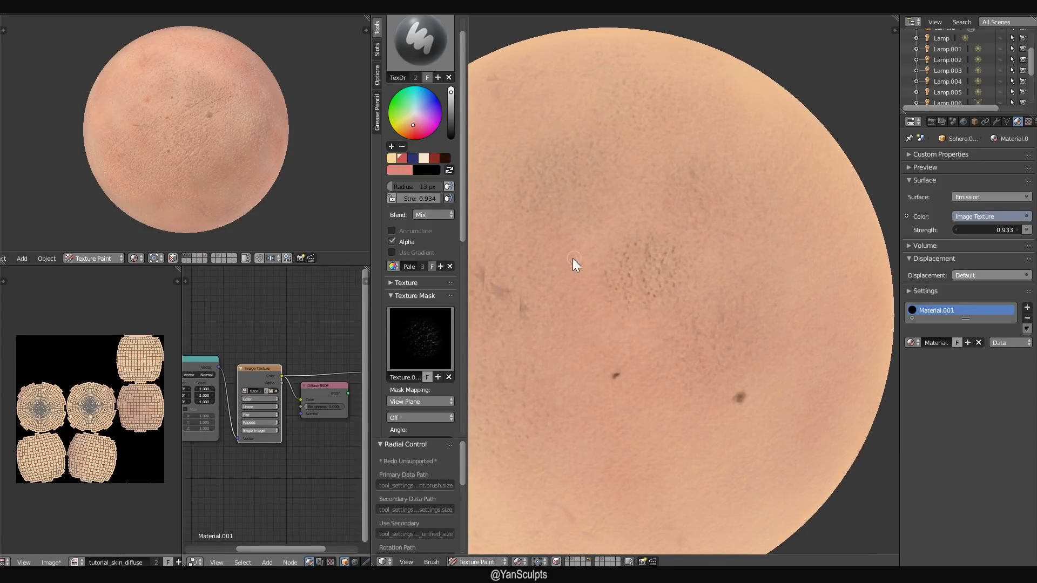
{"action": "mouse_move", "coordinate": [568, 264]}
{"action": "middle_mouse_down"}
{"action": "mouse_move", "coordinate": [636, 278]}
{"action": "mouse_move", "coordinate": [652, 264]}
{"action": "mouse_move", "coordinate": [727, 297]}
{"action": "middle_mouse_up"}
{"action": "scroll", "coordinate": [735, 286], "scroll_direction": "up", "scroll_amount": 1}
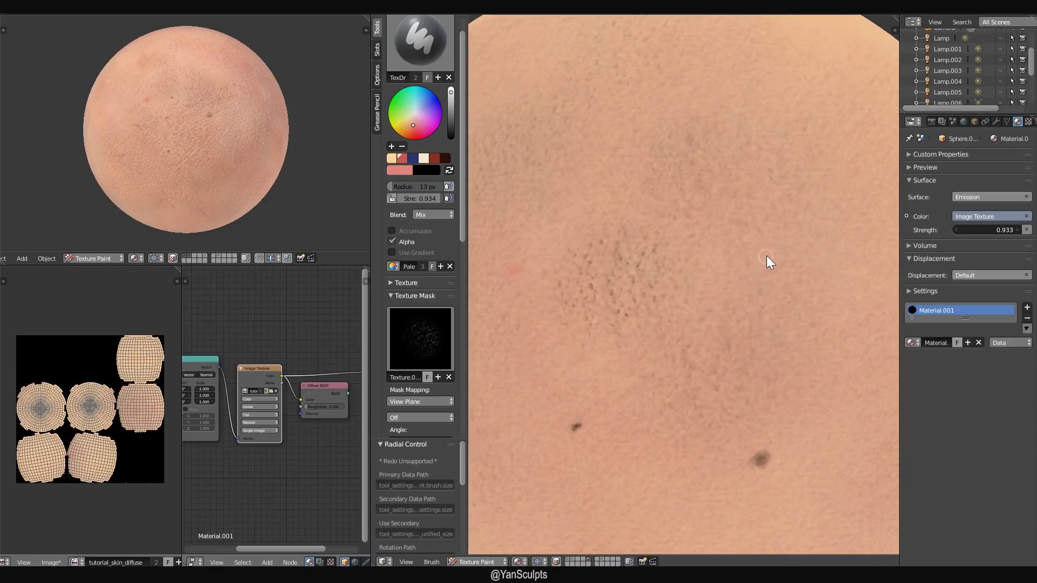
{"action": "scroll", "coordinate": [767, 262], "scroll_direction": "down", "scroll_amount": 3}
{"action": "middle_click_drag", "start_coordinate": [769, 273], "coordinate": [769, 255]}
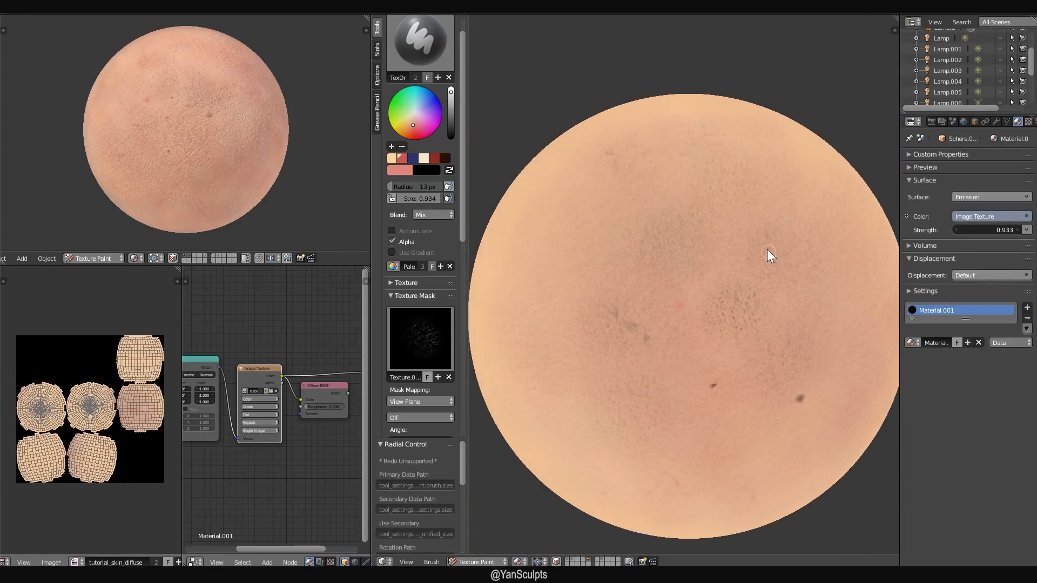
{"action": "scroll", "coordinate": [766, 245], "scroll_direction": "up", "scroll_amount": 1}
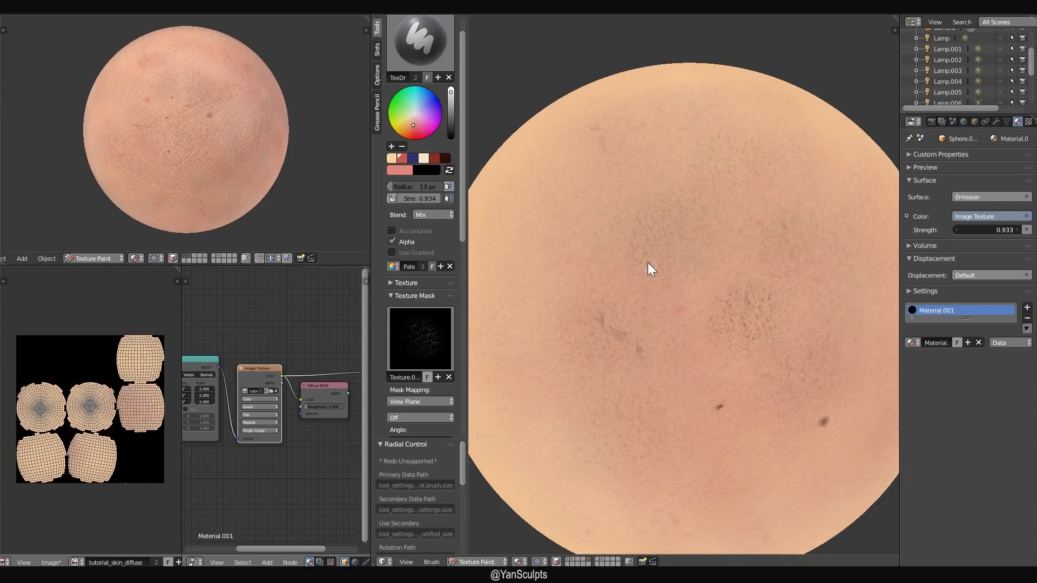
{"action": "mouse_move", "coordinate": [594, 329]}
{"action": "middle_mouse_down"}
{"action": "mouse_move", "coordinate": [804, 261]}
{"action": "mouse_move", "coordinate": [785, 374]}
{"action": "mouse_move", "coordinate": [722, 429]}
{"action": "mouse_move", "coordinate": [692, 426]}
{"action": "middle_mouse_up"}
{"action": "scroll", "coordinate": [705, 413], "scroll_direction": "down", "scroll_amount": 1}
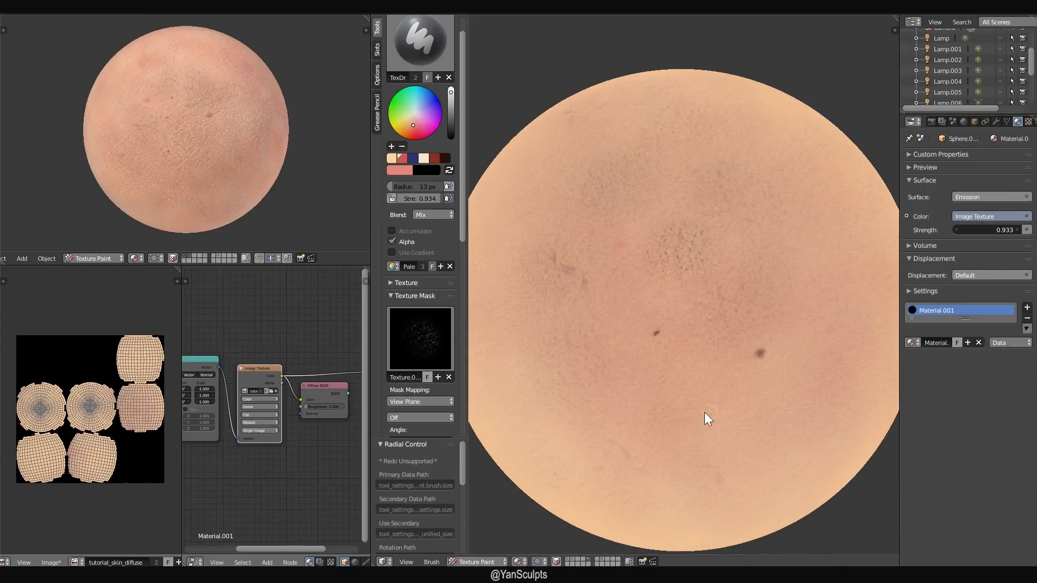
{"action": "scroll", "coordinate": [738, 354], "scroll_direction": "down", "scroll_amount": 1}
{"action": "mouse_move", "coordinate": [731, 363]}
{"action": "middle_mouse_down"}
{"action": "mouse_move", "coordinate": [667, 359]}
{"action": "mouse_move", "coordinate": [747, 362]}
{"action": "mouse_move", "coordinate": [734, 368]}
{"action": "mouse_move", "coordinate": [552, 326]}
{"action": "middle_mouse_up"}
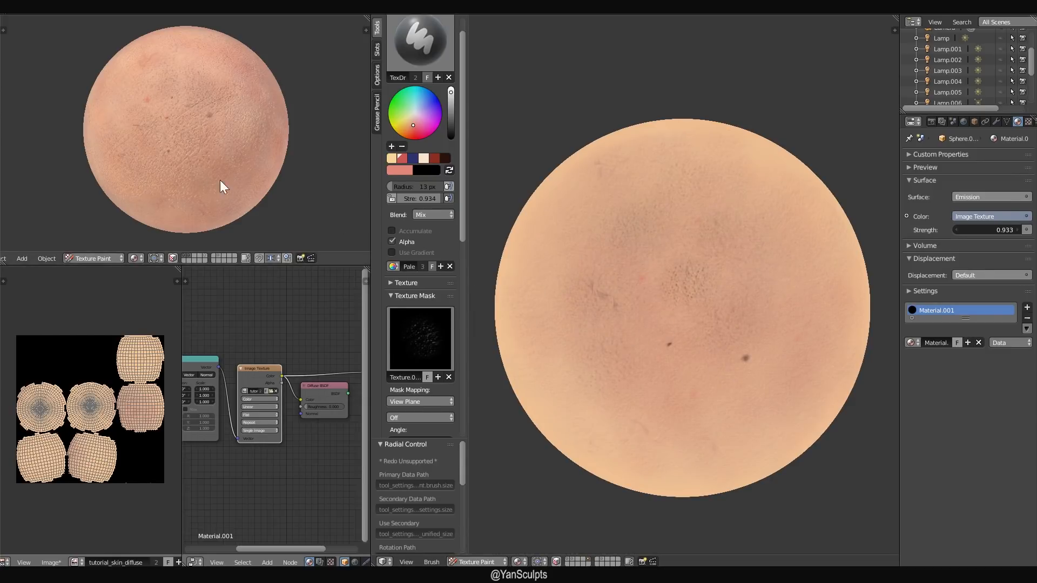
{"action": "scroll", "coordinate": [771, 314], "scroll_direction": "down", "scroll_amount": 1}
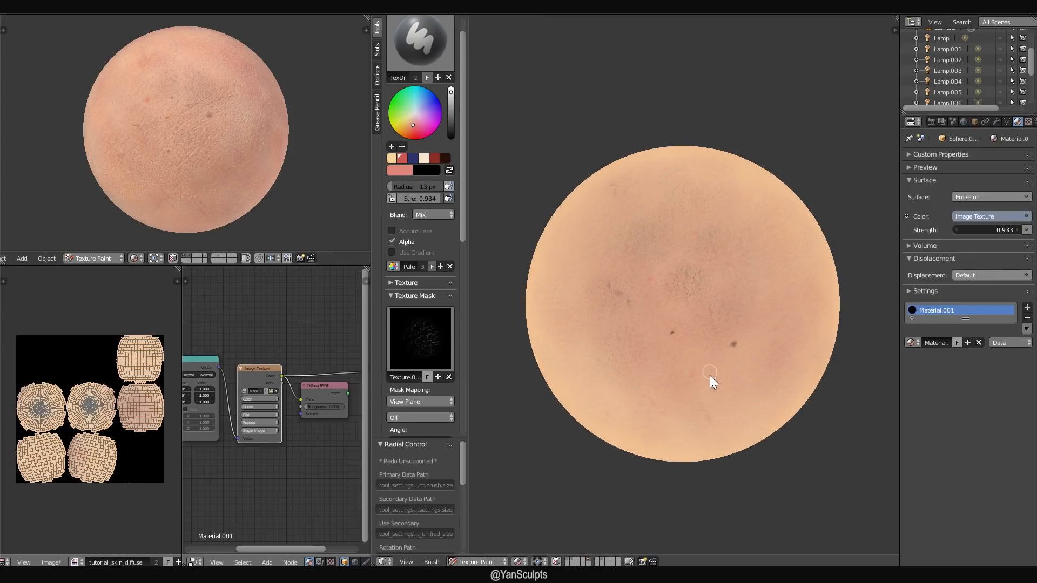
{"action": "scroll", "coordinate": [715, 371], "scroll_direction": "up", "scroll_amount": 2}
{"action": "middle_click_drag", "start_coordinate": [714, 370], "coordinate": [712, 371]}
- Undo the last action and save the tutorial_skin_diffuse image
{"action": "key", "text": "ctrl+z"}
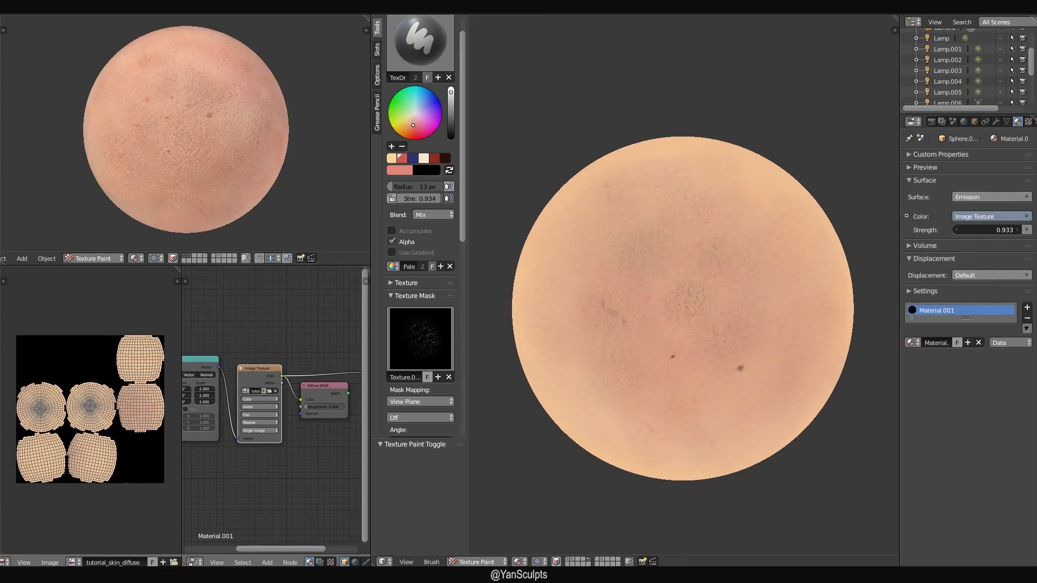
{"action": "left_click", "coordinate": [50, 562]}
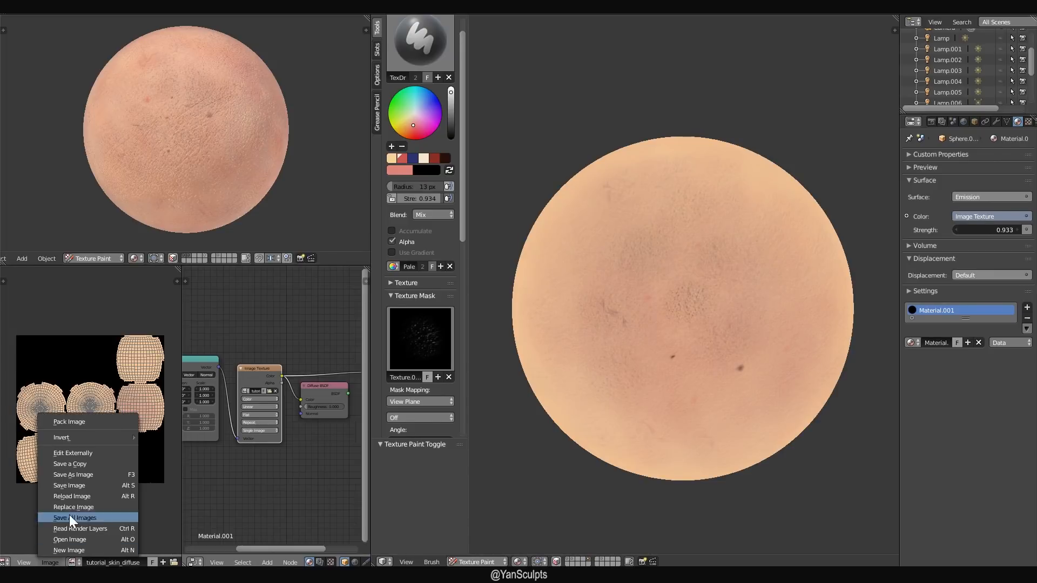
{"action": "left_click", "coordinate": [128, 487]}
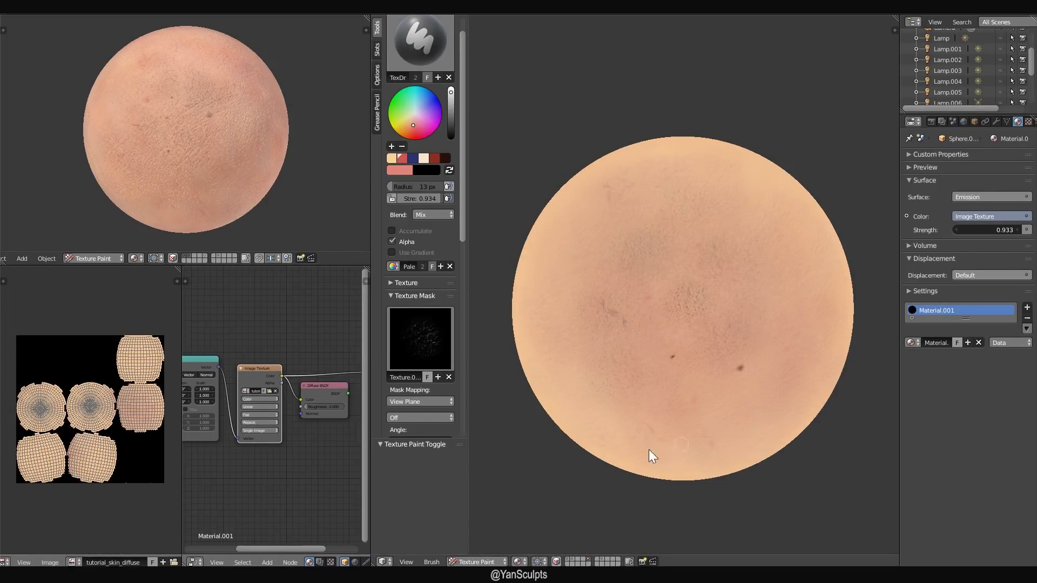
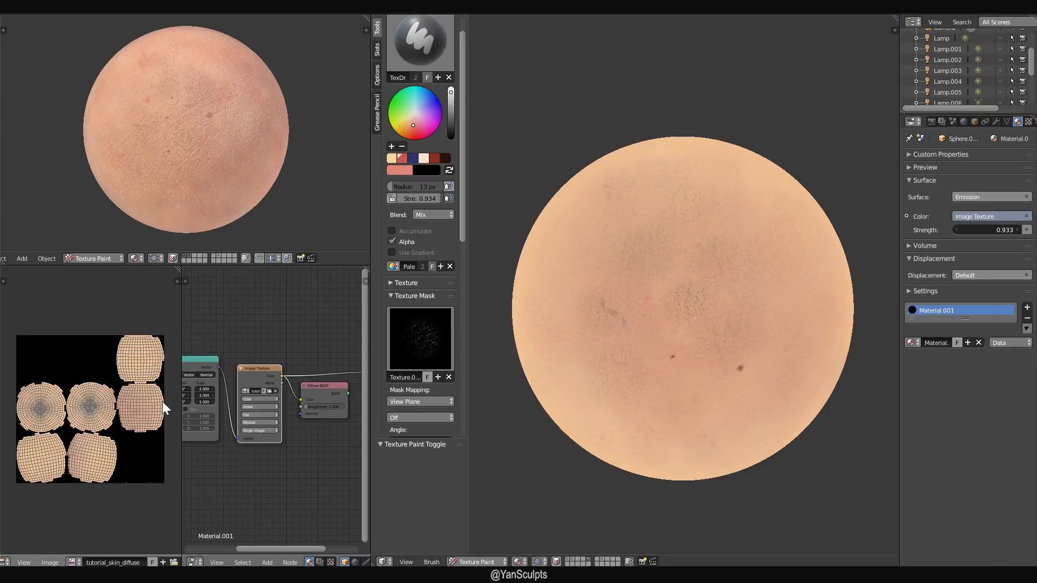
- Select the preview sphere and preview its diffuse Image Texture node through the Emission Viewer
{"action": "right_click", "coordinate": [202, 144]}
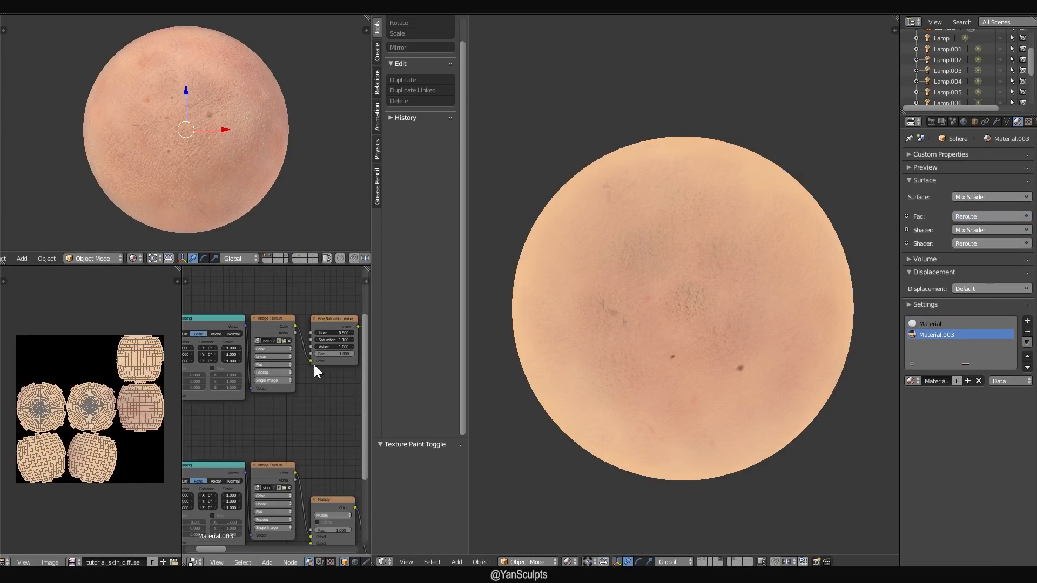
{"action": "scroll", "coordinate": [314, 365], "scroll_direction": "down", "scroll_amount": 5}
{"action": "middle_click_drag", "start_coordinate": [297, 431], "coordinate": [254, 433]}
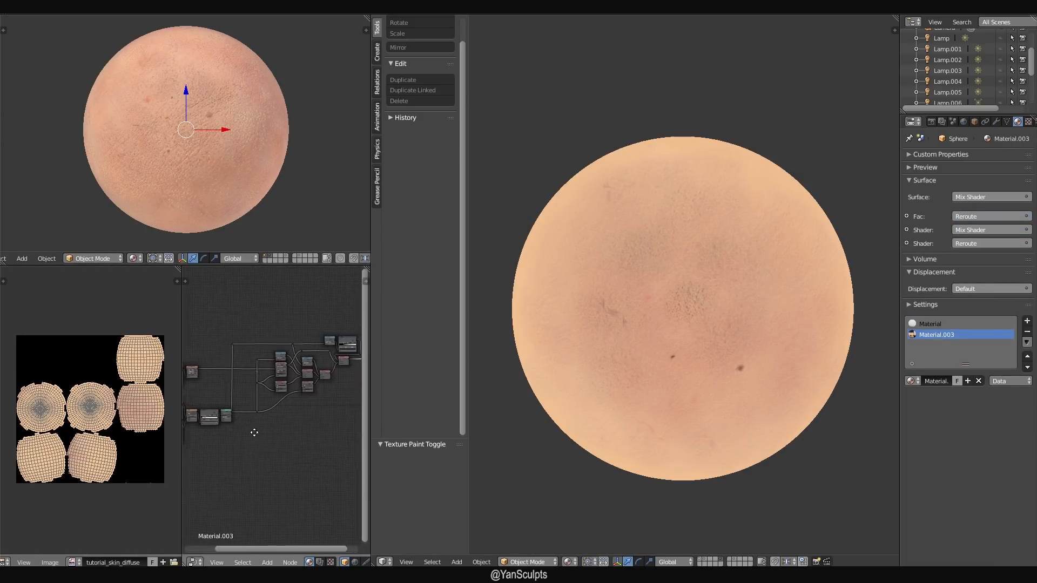
{"action": "scroll", "coordinate": [255, 433], "scroll_direction": "up", "scroll_amount": 5}
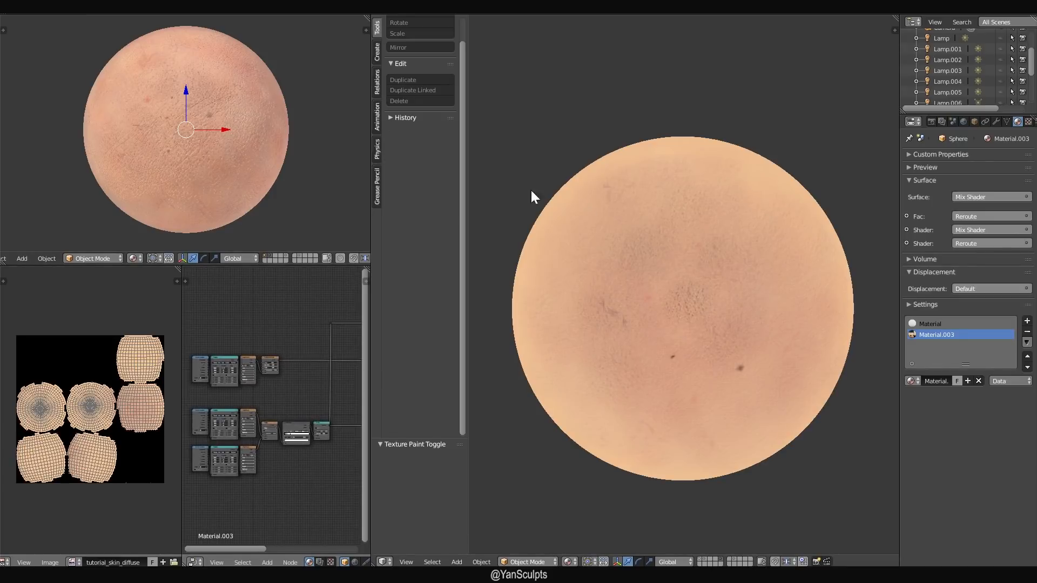
{"action": "scroll", "coordinate": [257, 378], "scroll_direction": "up", "scroll_amount": 4}
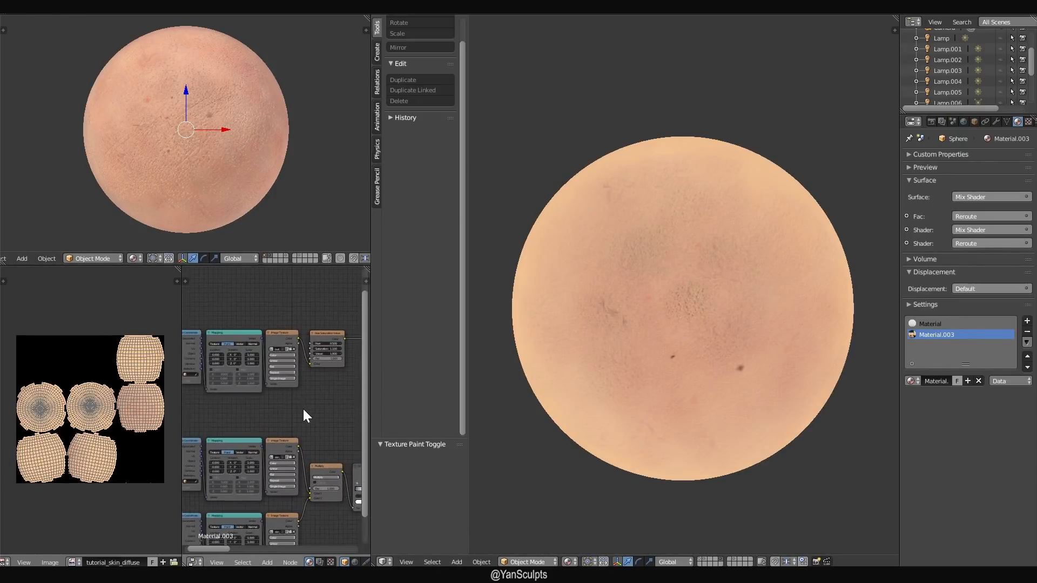
{"action": "scroll", "coordinate": [303, 415], "scroll_direction": "up", "scroll_amount": 3}
{"action": "left_click", "coordinate": [287, 287], "text": "ctrl+shift"}
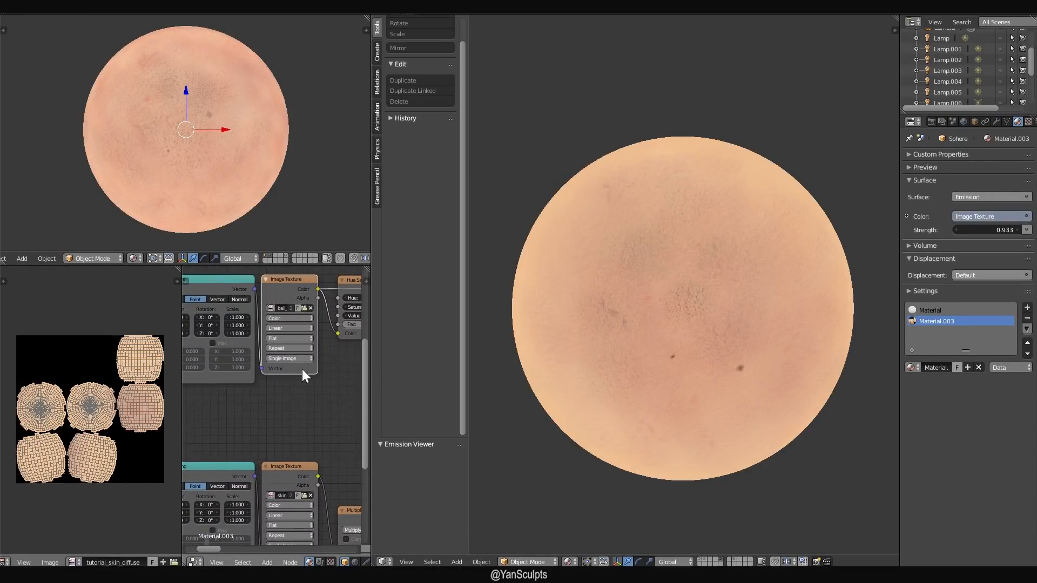
- Preview the roughness 0.228 Glossy BSDF node on its own on the preview sphere
{"action": "middle_click_drag", "start_coordinate": [303, 356], "coordinate": [285, 383]}
{"action": "scroll", "coordinate": [279, 429], "scroll_direction": "down", "scroll_amount": 6}
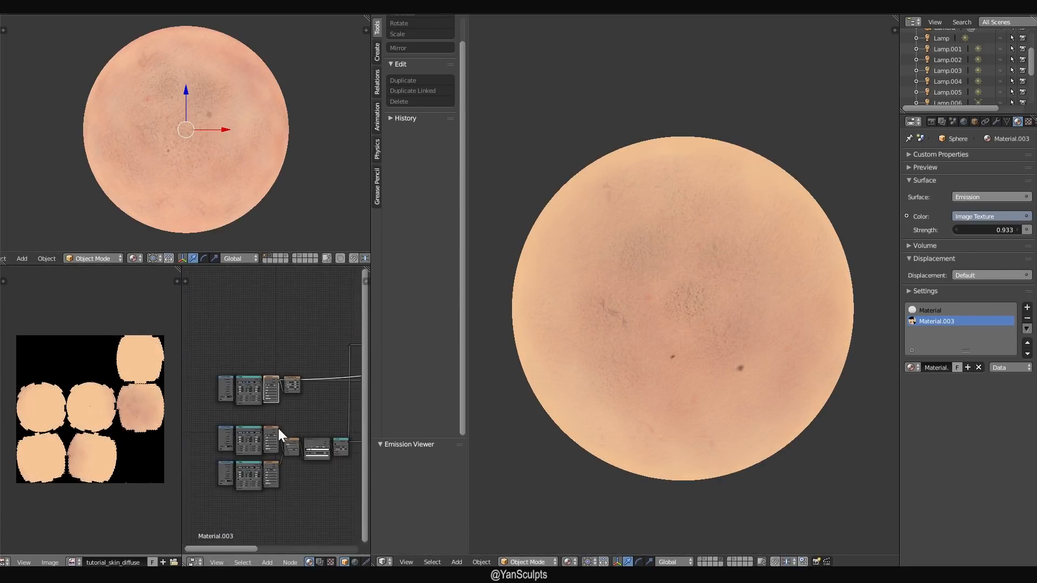
{"action": "scroll", "coordinate": [279, 424], "scroll_direction": "down", "scroll_amount": 2}
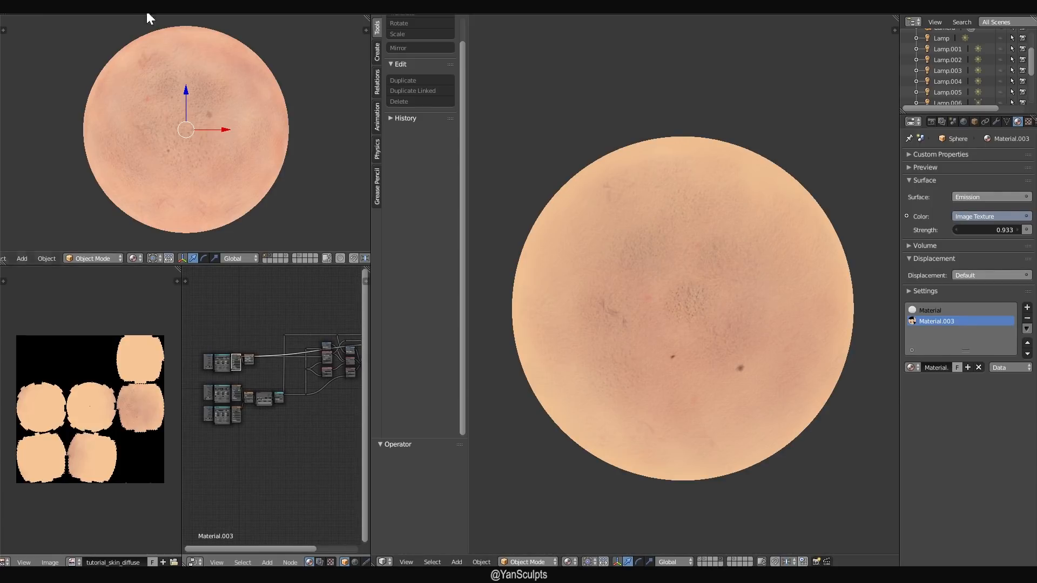
{"action": "scroll", "coordinate": [270, 394], "scroll_direction": "up", "scroll_amount": 5}
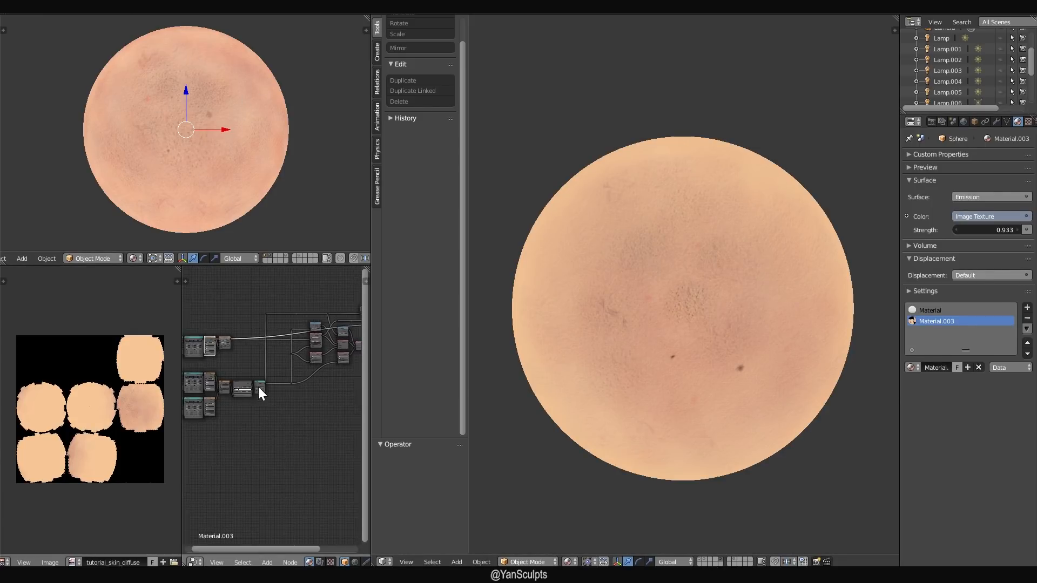
{"action": "scroll", "coordinate": [270, 399], "scroll_direction": "up", "scroll_amount": 3}
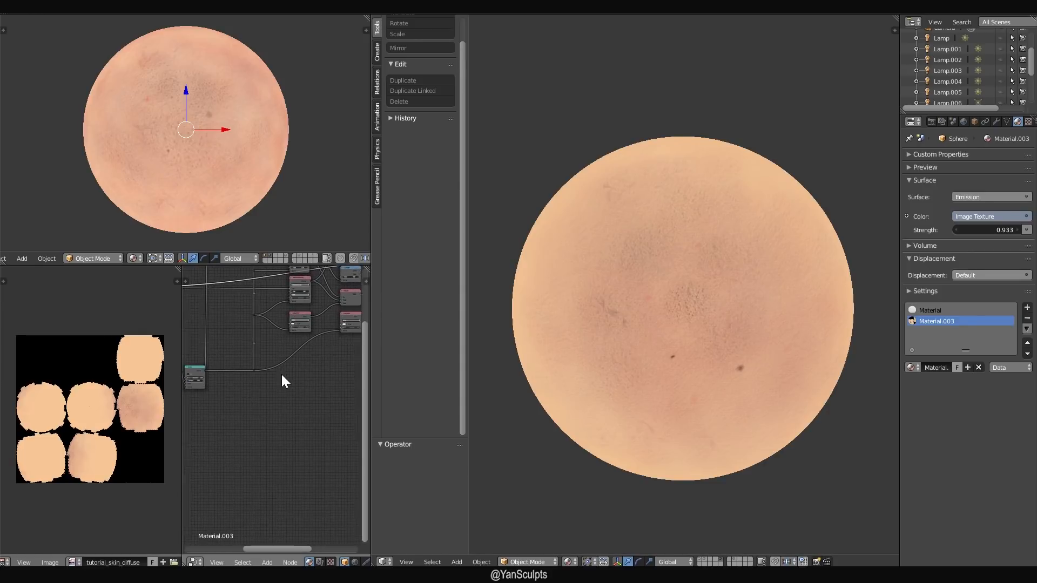
{"action": "left_click", "coordinate": [346, 318], "text": "ctrl+shift"}
{"action": "scroll", "coordinate": [313, 333], "scroll_direction": "right", "scroll_amount": 2, "text": "ctrl"}
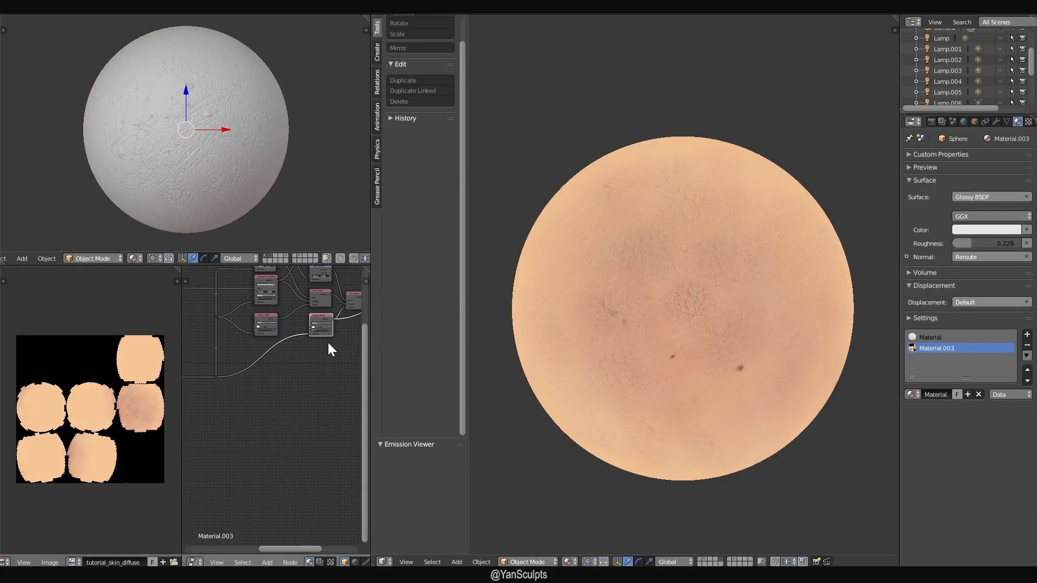
- Add a Diffuse BSDF node, feed the Bump node's normal into it and preview it on the sphere
{"action": "key", "text": "shift+a"}
{"action": "left_click", "coordinate": [329, 343]}
{"action": "type", "text": "di"}
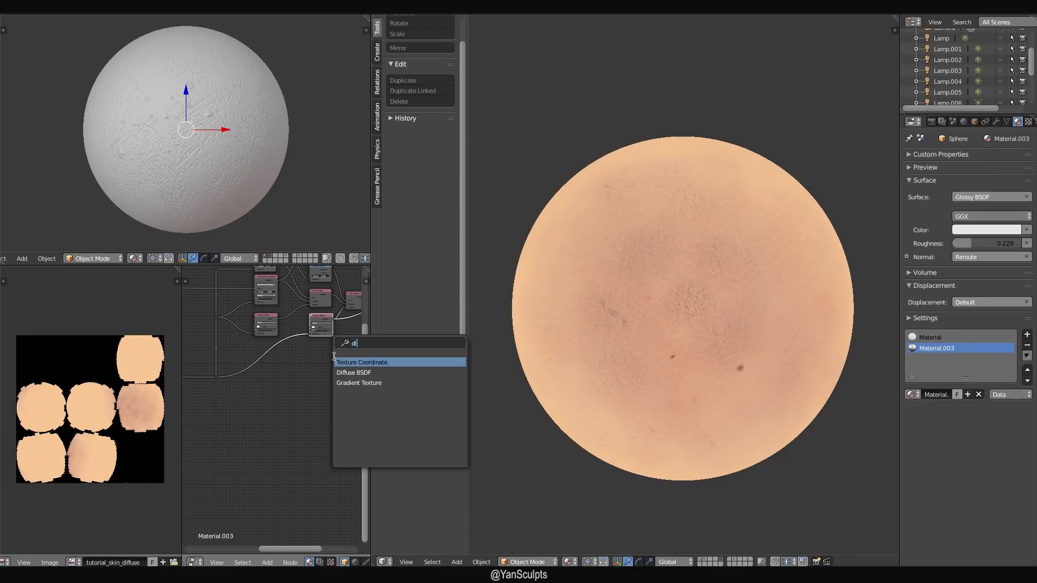
{"action": "left_click", "coordinate": [345, 373]}
{"action": "left_click", "coordinate": [278, 374]}
{"action": "middle_click_drag", "start_coordinate": [278, 374], "coordinate": [299, 378]}
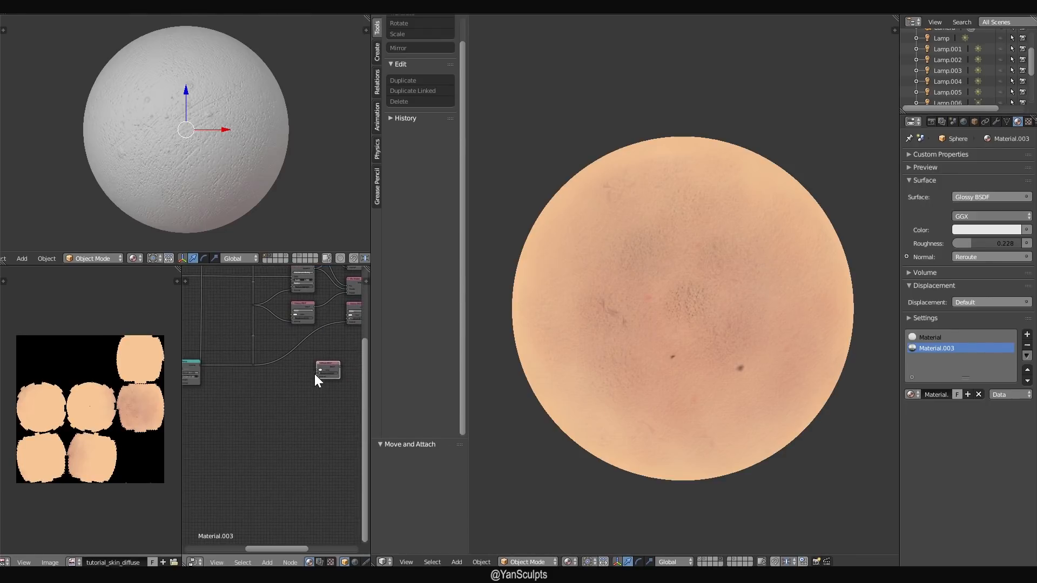
{"action": "left_click_drag", "start_coordinate": [317, 376], "coordinate": [200, 365]}
{"action": "left_click", "coordinate": [328, 367], "text": "ctrl+shift"}
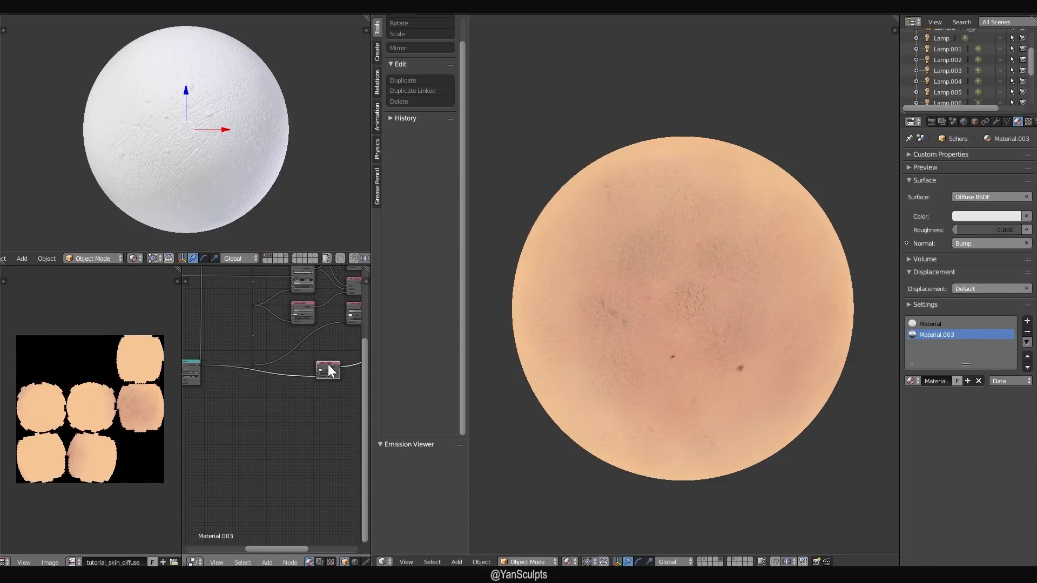
- Return the preview to the roughness 0.228 Glossy BSDF and delete the added Diffuse BSDF node
{"action": "middle_click_drag", "start_coordinate": [246, 342], "coordinate": [264, 397]}
{"action": "scroll", "coordinate": [251, 413], "scroll_direction": "up", "scroll_amount": 3}
{"action": "left_click", "coordinate": [254, 352], "text": "ctrl+shift"}
{"action": "scroll", "coordinate": [264, 396], "scroll_direction": "down", "scroll_amount": 1}
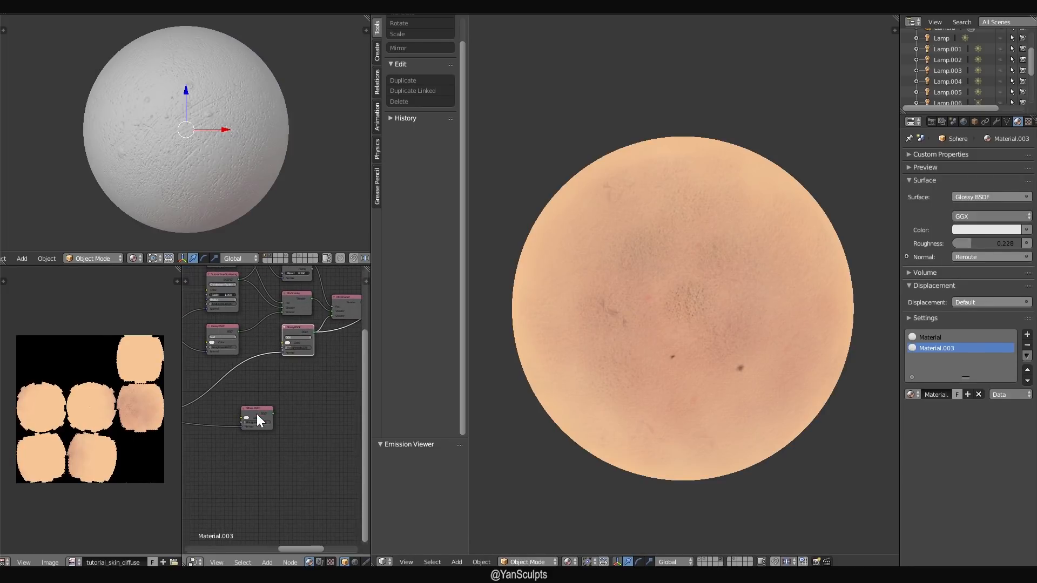
{"action": "left_click", "coordinate": [257, 410]}
{"action": "key", "text": "x"}
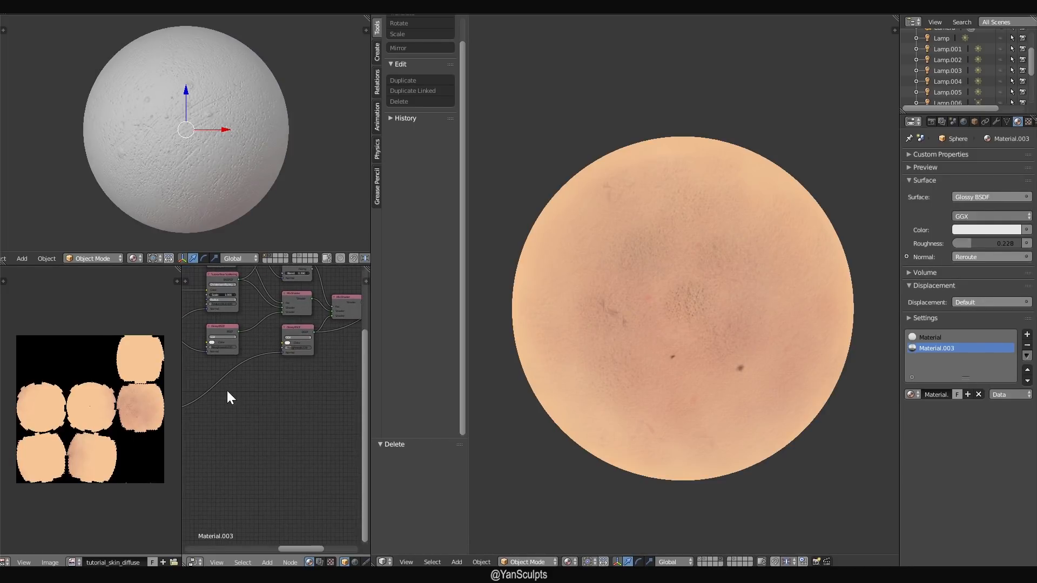
- Connect the Color output of the diffuse Image Texture to the Color input of the previewed Glossy BSDF
{"action": "scroll", "coordinate": [221, 386], "scroll_direction": "down", "scroll_amount": 1}
{"action": "middle_click_drag", "start_coordinate": [216, 385], "coordinate": [291, 388]}
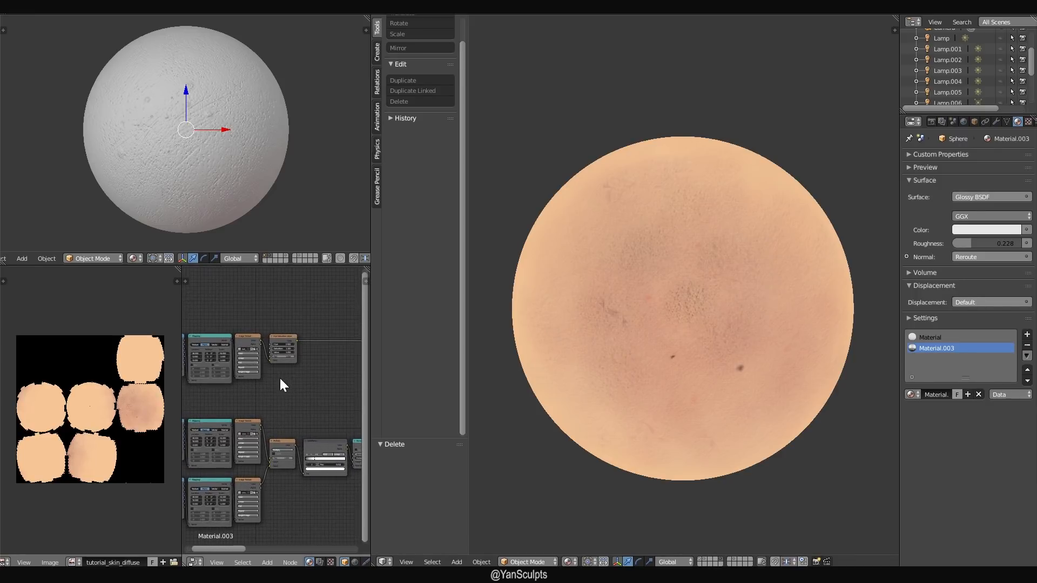
{"action": "scroll", "coordinate": [279, 382], "scroll_direction": "up", "scroll_amount": 1}
{"action": "key", "text": "ctrl+Up"}
{"action": "middle_click_drag", "start_coordinate": [425, 318], "coordinate": [220, 342]}
{"action": "middle_click_drag", "start_coordinate": [319, 315], "coordinate": [302, 317]}
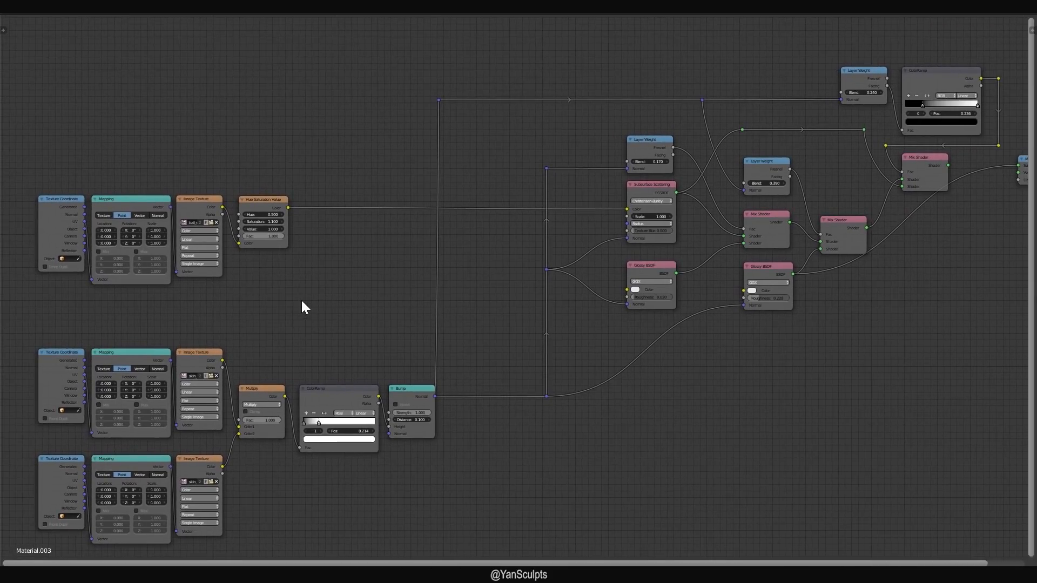
{"action": "scroll", "coordinate": [301, 300], "scroll_direction": "up", "scroll_amount": 2}
{"action": "middle_click_drag", "start_coordinate": [313, 264], "coordinate": [252, 247]}
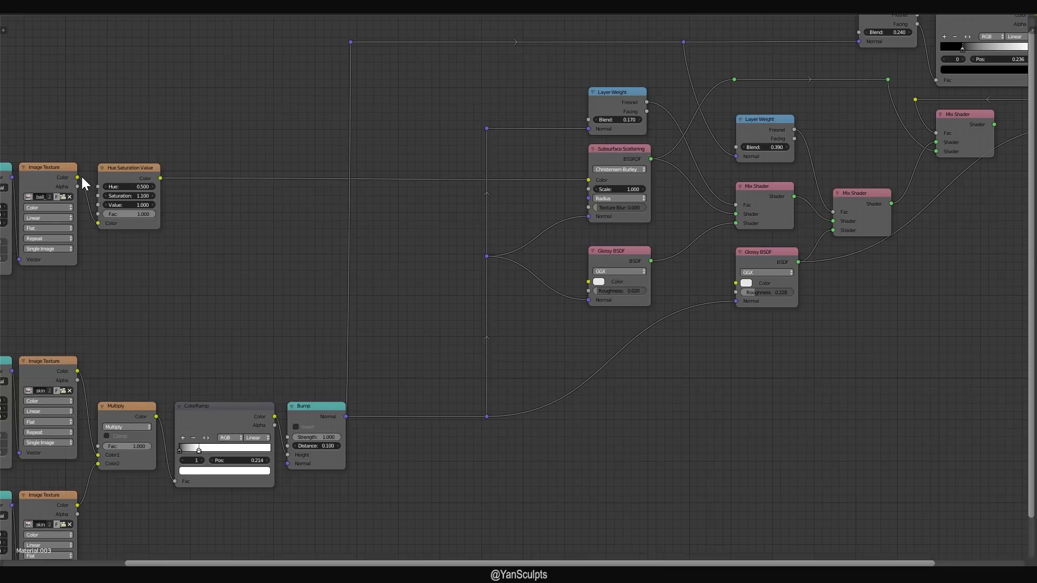
{"action": "mouse_move", "coordinate": [79, 177]}
{"action": "left_mouse_down"}
{"action": "mouse_move", "coordinate": [507, 225]}
{"action": "mouse_move", "coordinate": [743, 289]}
{"action": "mouse_move", "coordinate": [502, 280]}
{"action": "mouse_move", "coordinate": [77, 176]}
{"action": "left_mouse_up"}
{"action": "key", "text": "ctrl+Up"}
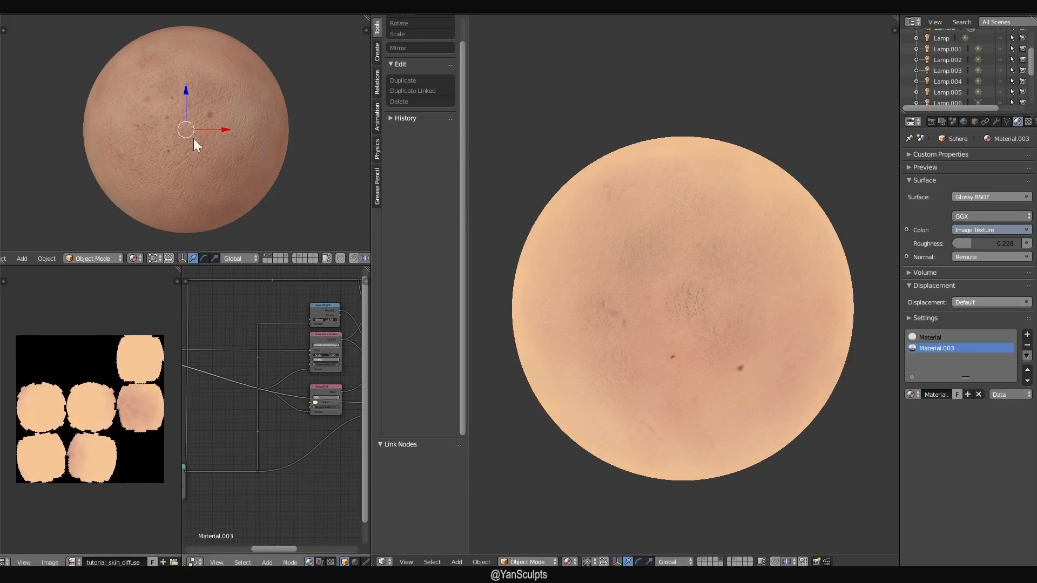
- Examine the skin's pores, moles and bump detail on the preview sphere up close and from another angle
{"action": "scroll", "coordinate": [206, 142], "scroll_direction": "up", "scroll_amount": 6}
{"action": "scroll", "coordinate": [211, 173], "scroll_direction": "up", "scroll_amount": 1}
{"action": "middle_click_drag", "start_coordinate": [249, 177], "coordinate": [277, 112]}
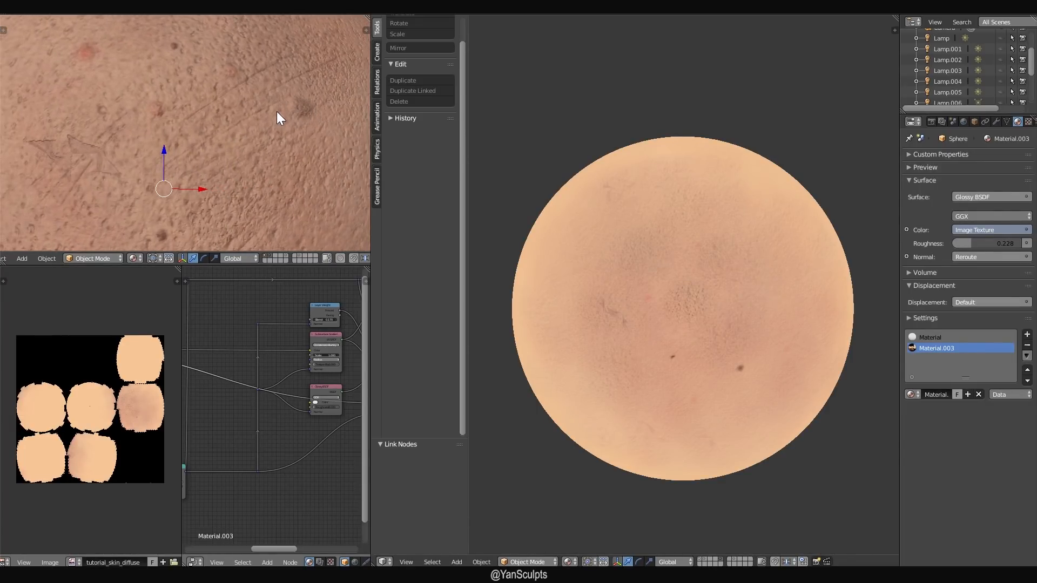
{"action": "scroll", "coordinate": [285, 105], "scroll_direction": "down", "scroll_amount": 4}
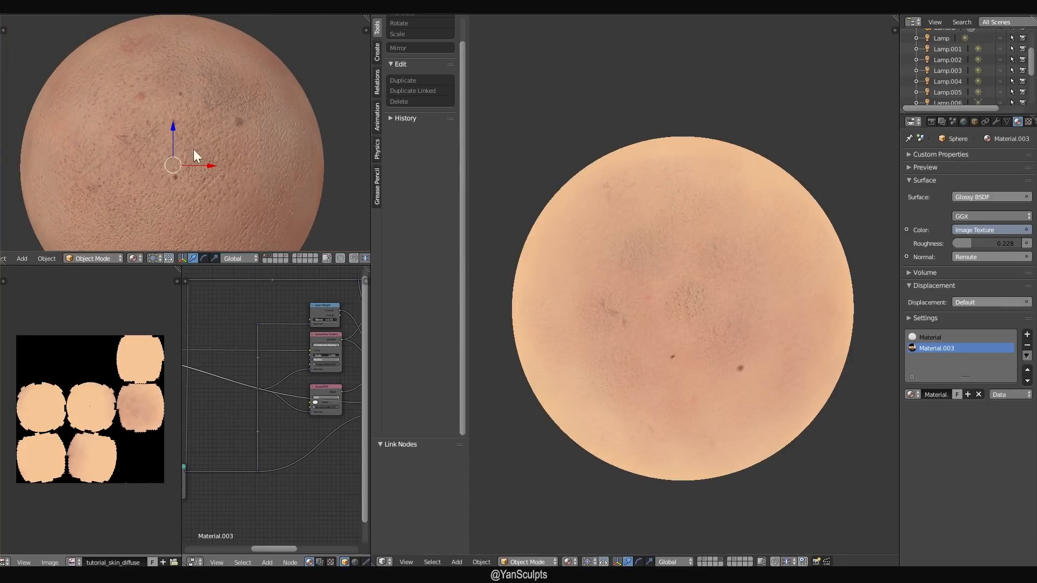
{"action": "scroll", "coordinate": [226, 164], "scroll_direction": "down", "scroll_amount": 2}
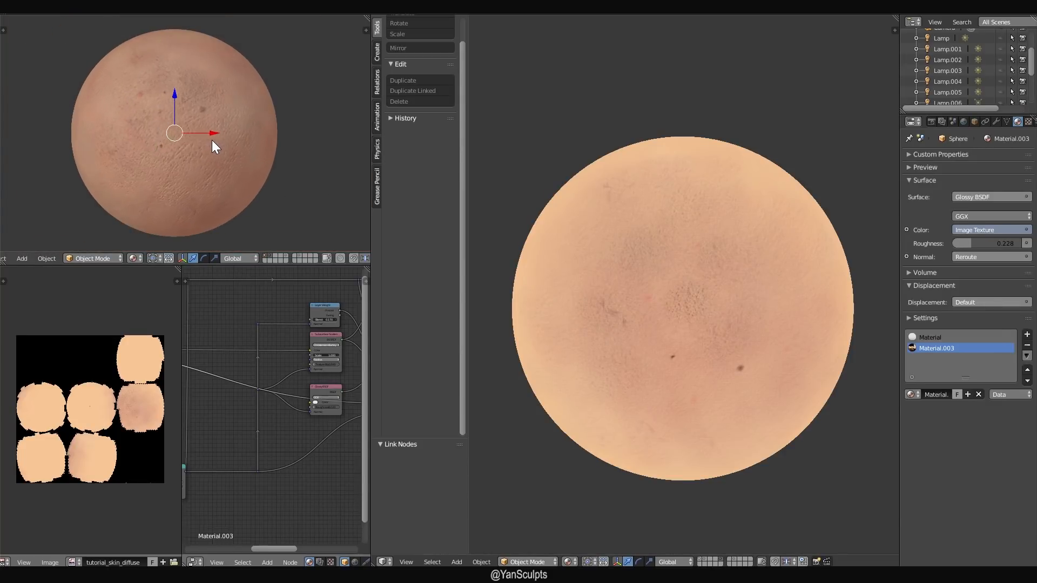
{"action": "mouse_move", "coordinate": [213, 141]}
{"action": "middle_mouse_down"}
{"action": "mouse_move", "coordinate": [183, 143]}
{"action": "mouse_move", "coordinate": [257, 152]}
{"action": "mouse_move", "coordinate": [226, 148]}
{"action": "middle_mouse_up"}
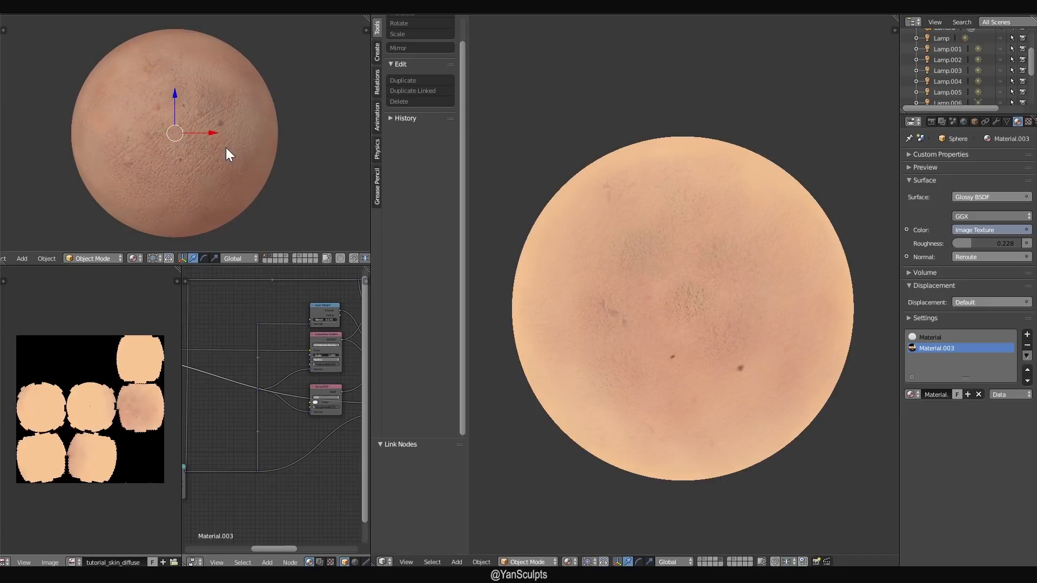
- Select the painting sphere and unlink the tutorial_skin_diffuse image from the image editor
{"action": "right_click", "coordinate": [689, 305]}
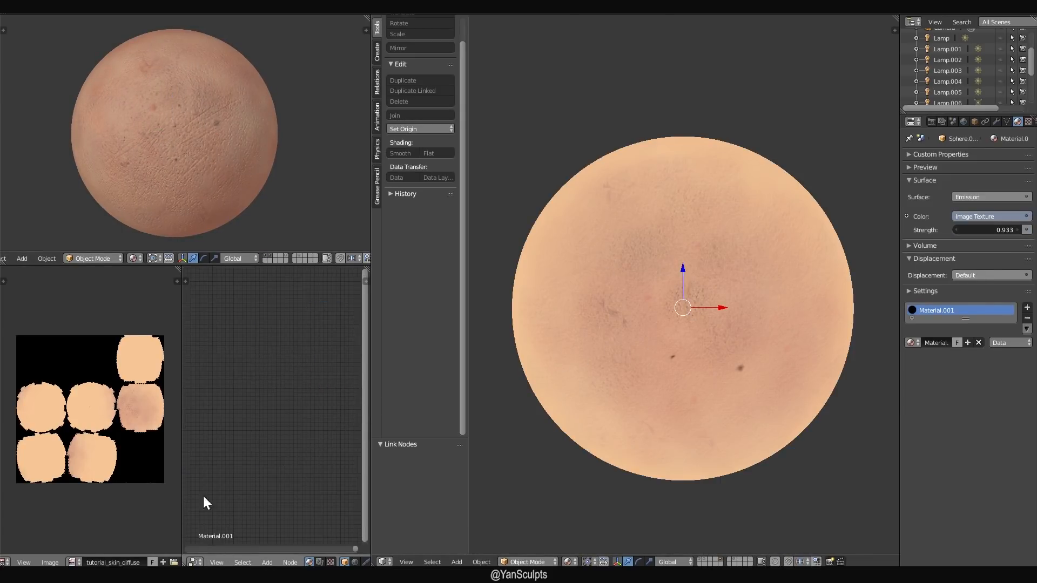
{"action": "scroll", "coordinate": [70, 563], "scroll_direction": "down", "scroll_amount": 2}
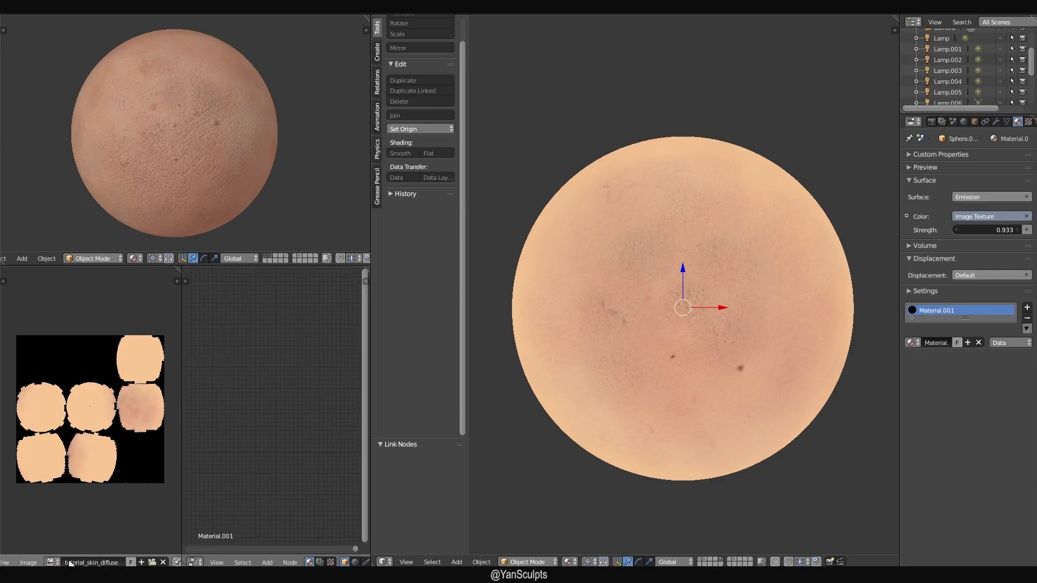
{"action": "scroll", "coordinate": [69, 563], "scroll_direction": "down", "scroll_amount": 3}
{"action": "left_click", "coordinate": [131, 563]}
{"action": "scroll", "coordinate": [81, 562], "scroll_direction": "up", "scroll_amount": 2}
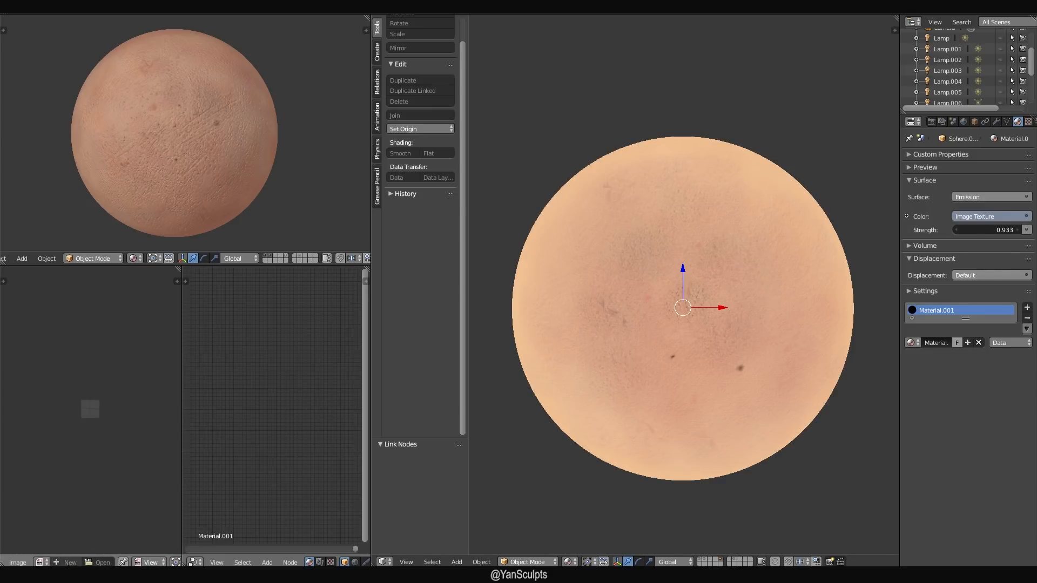
{"action": "left_click", "coordinate": [69, 563]}
{"action": "left_click", "coordinate": [123, 498]}
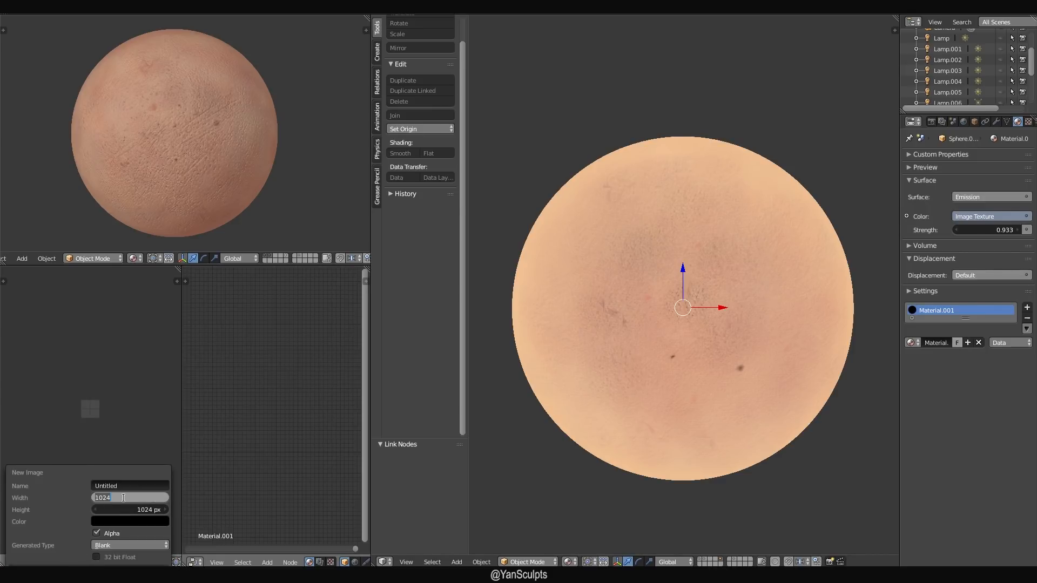
{"action": "type", "text": "2048"}
{"action": "left_click", "coordinate": [124, 510]}
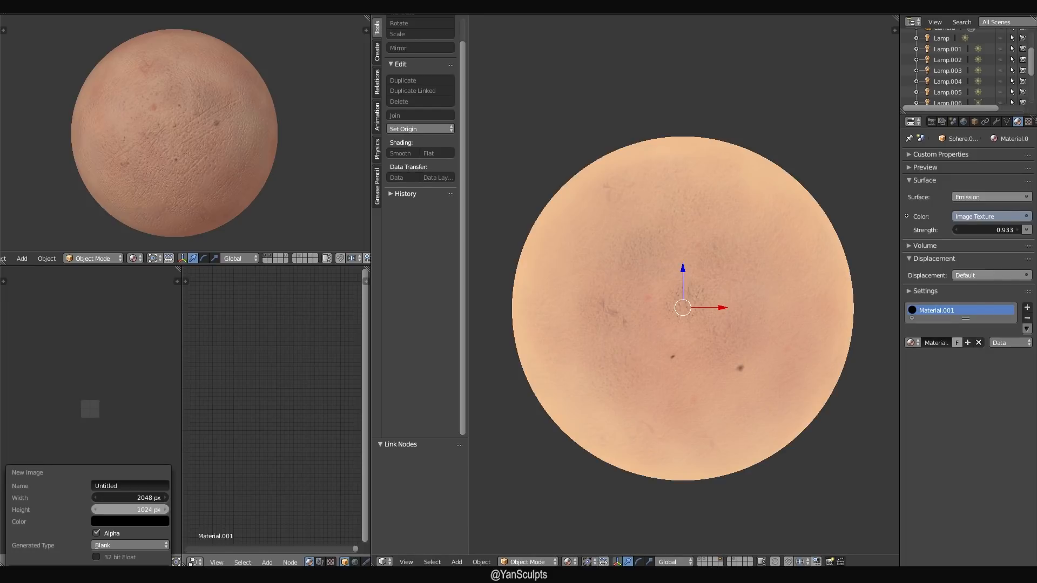
{"action": "type", "text": "2041"}
{"action": "left_click", "coordinate": [122, 486]}
{"action": "left_click", "coordinate": [138, 433]}
{"action": "left_click", "coordinate": [129, 457]}
{"action": "scroll", "coordinate": [32, 561], "scroll_direction": "up", "scroll_amount": 1}
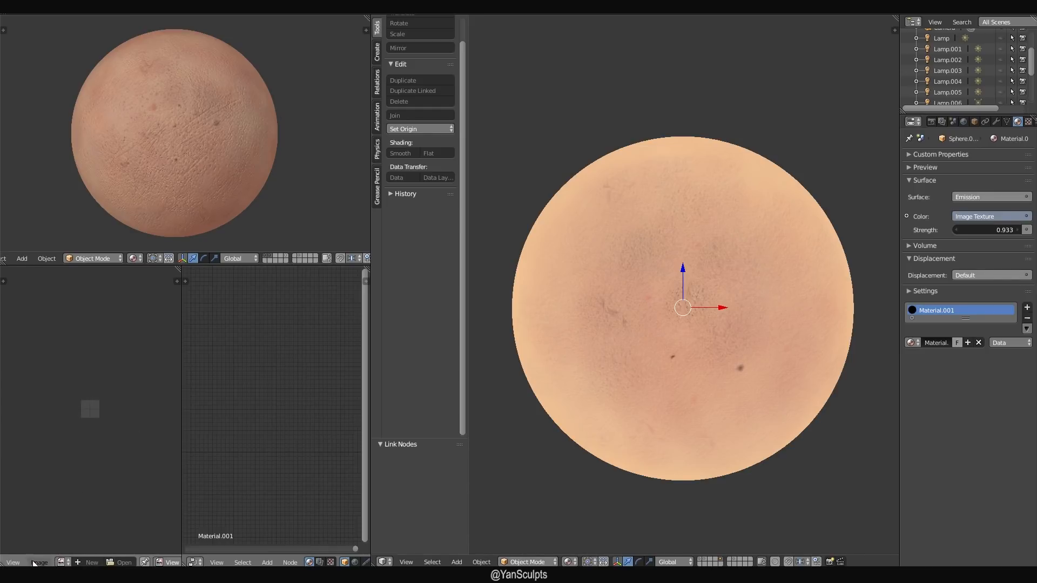
- Open the tutorial_skin_bump image from the texture_tutorial folder in the image editor
{"action": "left_click", "coordinate": [92, 561]}
{"action": "left_click", "coordinate": [123, 562]}
{"action": "left_click", "coordinate": [147, 63]}
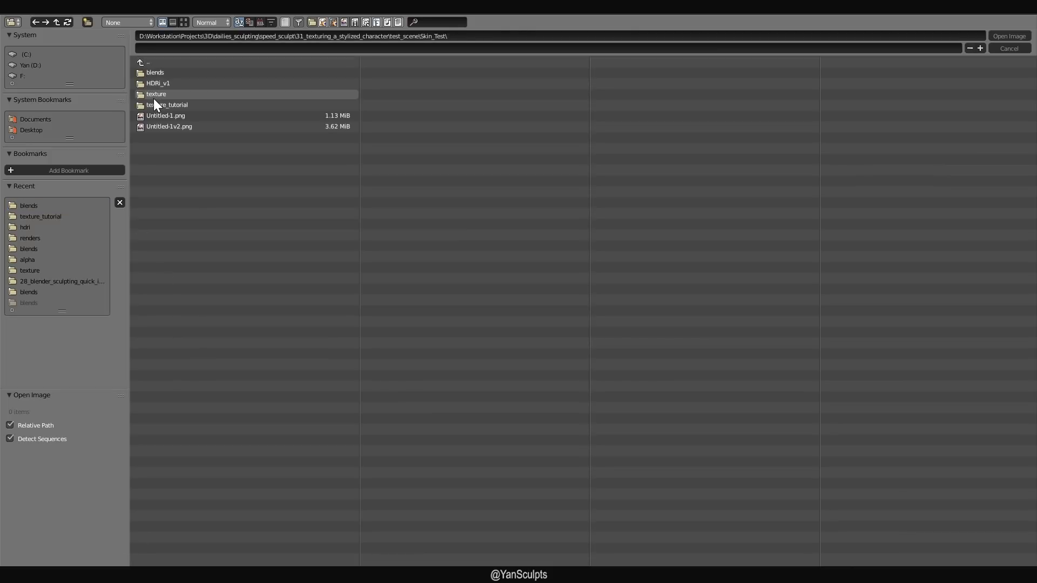
{"action": "left_click", "coordinate": [153, 103]}
{"action": "double_click", "coordinate": [165, 72]}
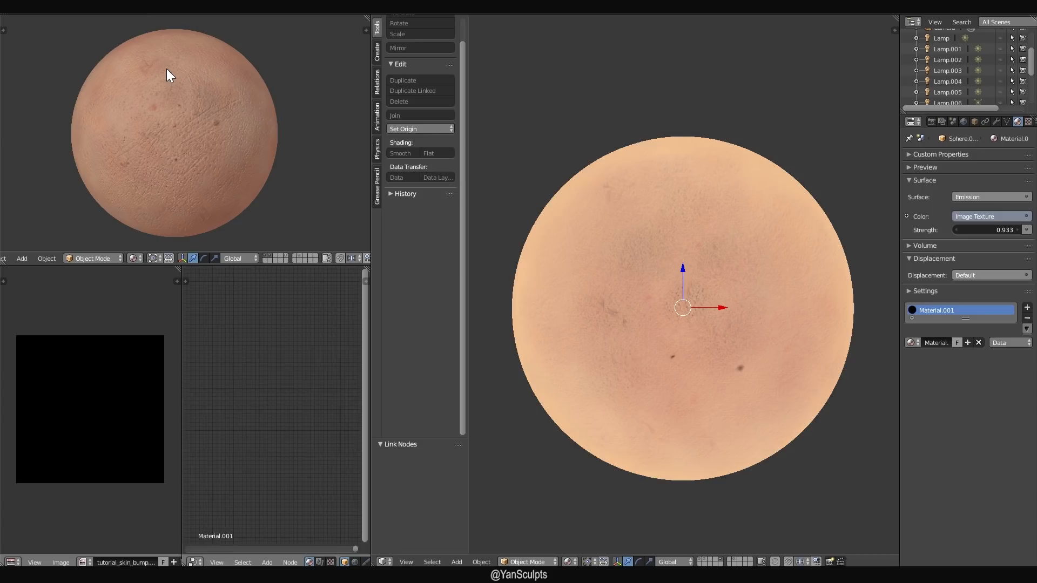
{"action": "scroll", "coordinate": [101, 370], "scroll_direction": "down", "scroll_amount": 1}
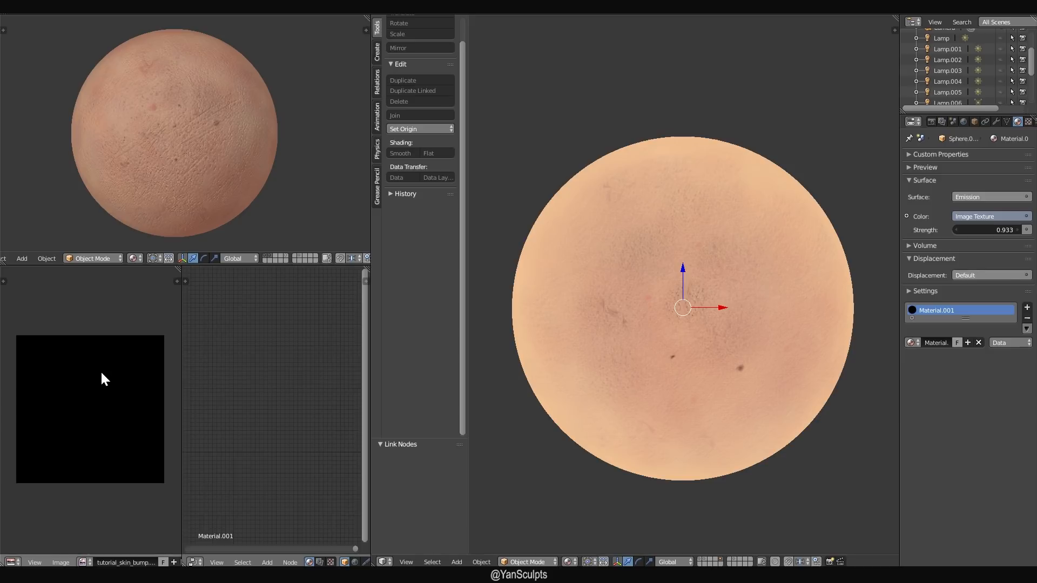
- Add a Glossy BSDF node below the diffuse nodes in the Material.001 node tree
{"action": "left_click", "coordinate": [550, 553]}
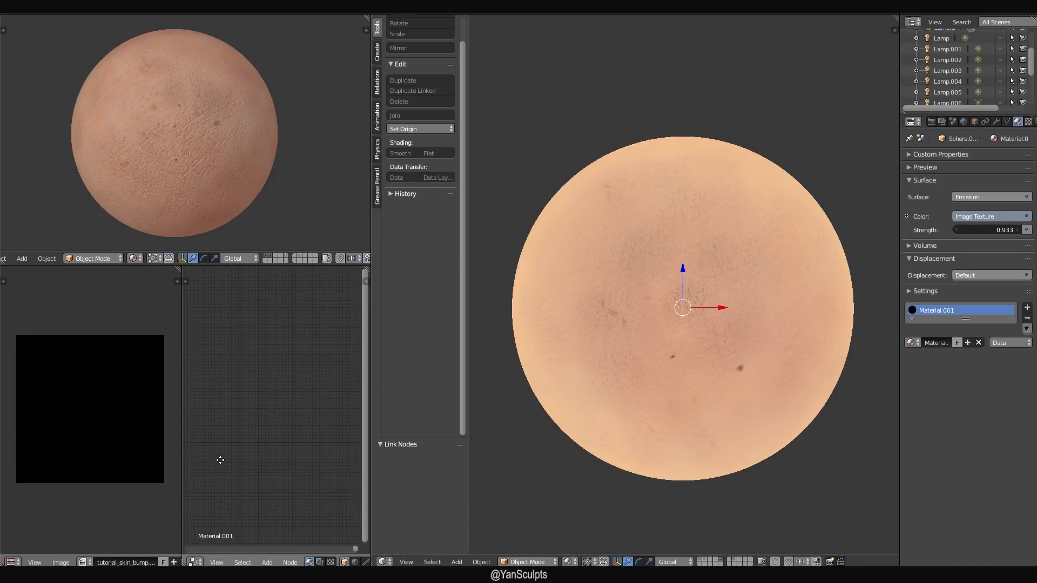
{"action": "middle_click_drag", "start_coordinate": [221, 460], "coordinate": [255, 388]}
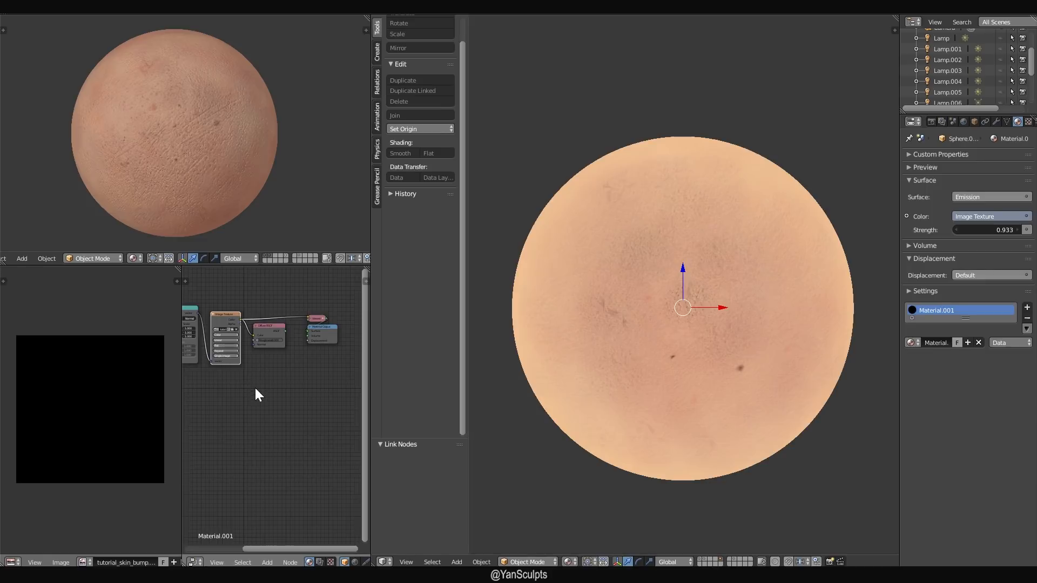
{"action": "key", "text": "shift+a"}
{"action": "left_click", "coordinate": [257, 391]}
{"action": "type", "text": "gloss"}
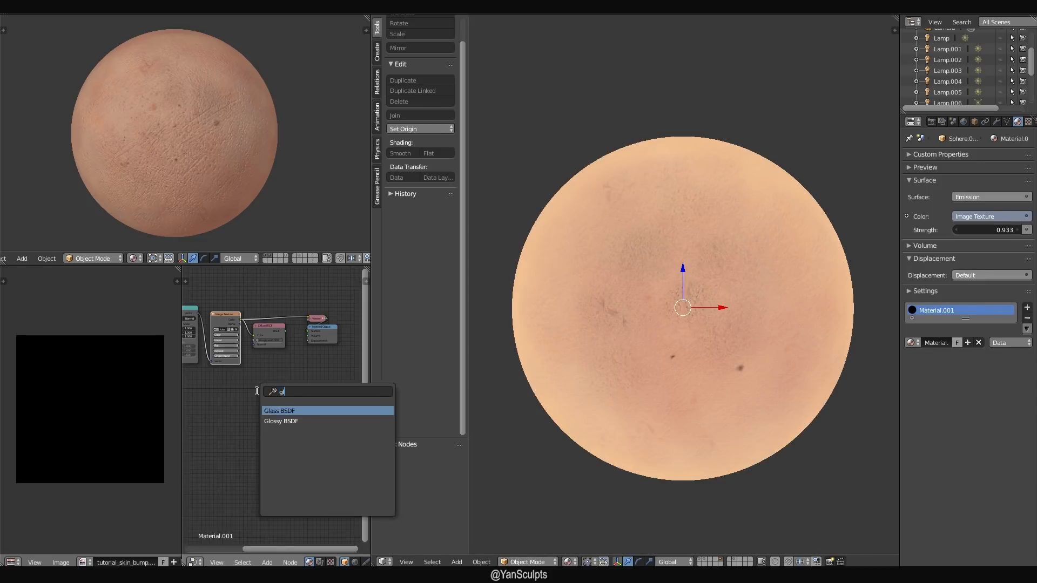
{"action": "key", "text": "Return"}
{"action": "left_click", "coordinate": [271, 407]}
- Add a Bump node and place it before the new Glossy BSDF
{"action": "key", "text": "shift+a"}
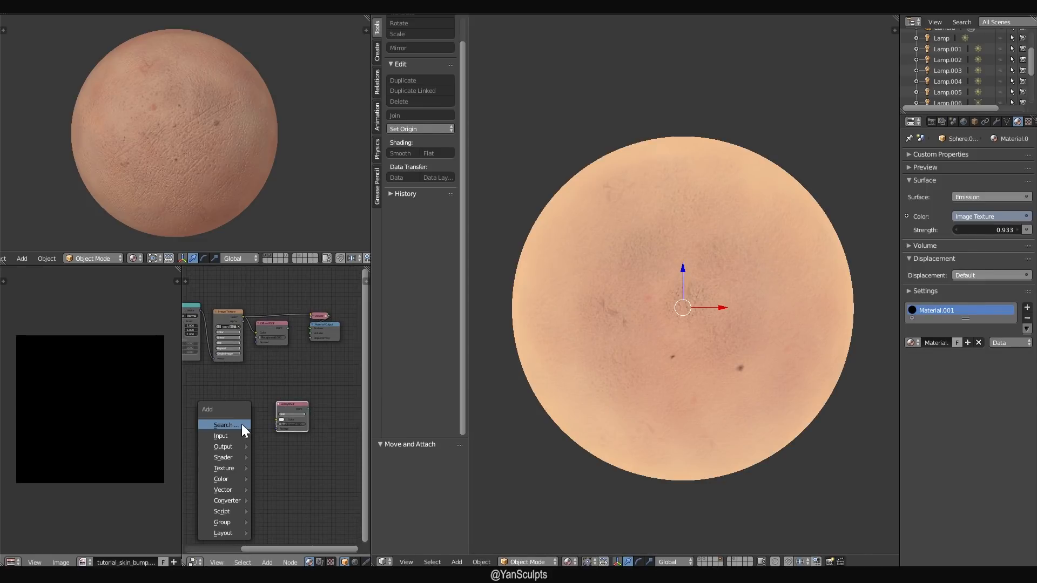
{"action": "left_click", "coordinate": [241, 423]}
{"action": "type", "text": "bump"}
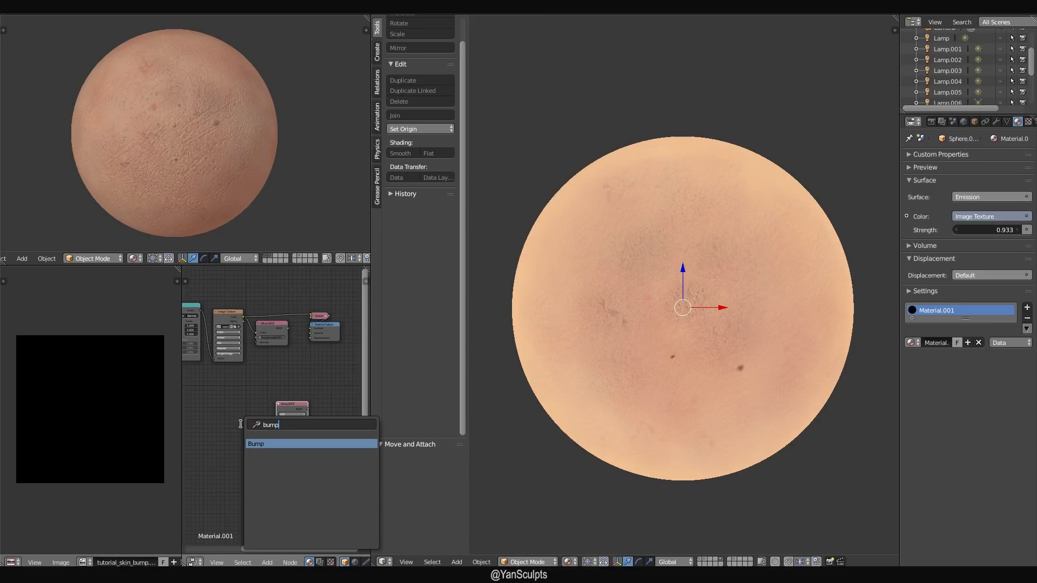
{"action": "left_click", "coordinate": [269, 446]}
{"action": "left_click", "coordinate": [227, 400]}
- Add an Image Texture with its mapping setup feeding the Bump node
{"action": "scroll", "coordinate": [267, 412], "scroll_direction": "up", "scroll_amount": 3}
{"action": "middle_click_drag", "start_coordinate": [233, 410], "coordinate": [273, 389]}
{"action": "key", "text": "ctrl+t"}
{"action": "scroll", "coordinate": [277, 381], "scroll_direction": "down", "scroll_amount": 1}
{"action": "scroll", "coordinate": [276, 382], "scroll_direction": "up", "scroll_amount": 4}
{"action": "scroll", "coordinate": [274, 389], "scroll_direction": "up", "scroll_amount": 4}
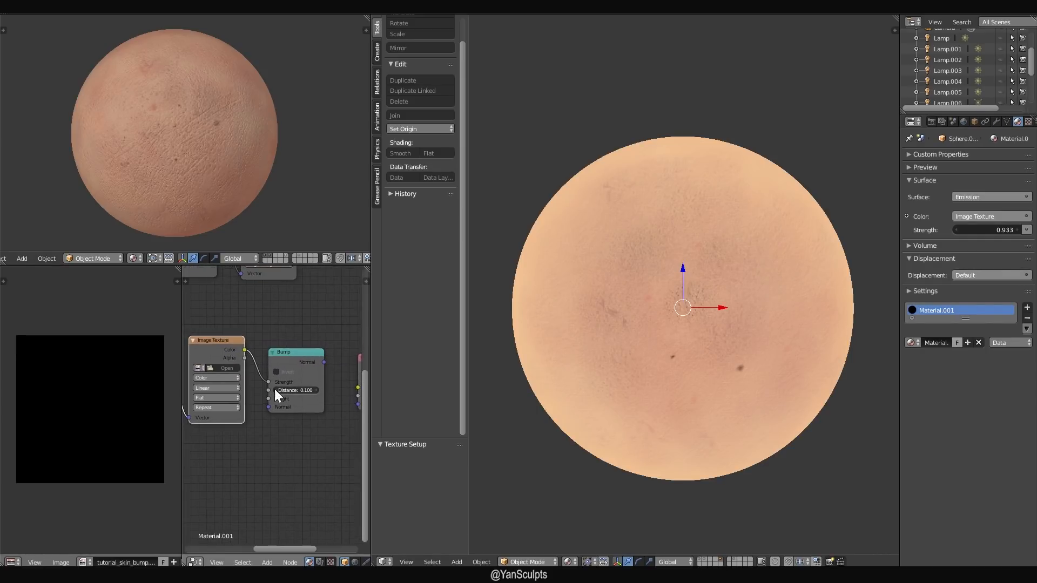
- Connect the Image Texture's Color to the Bump node's Height and cut the link to its Strength
{"action": "left_click_drag", "start_coordinate": [245, 341], "coordinate": [245, 348]}
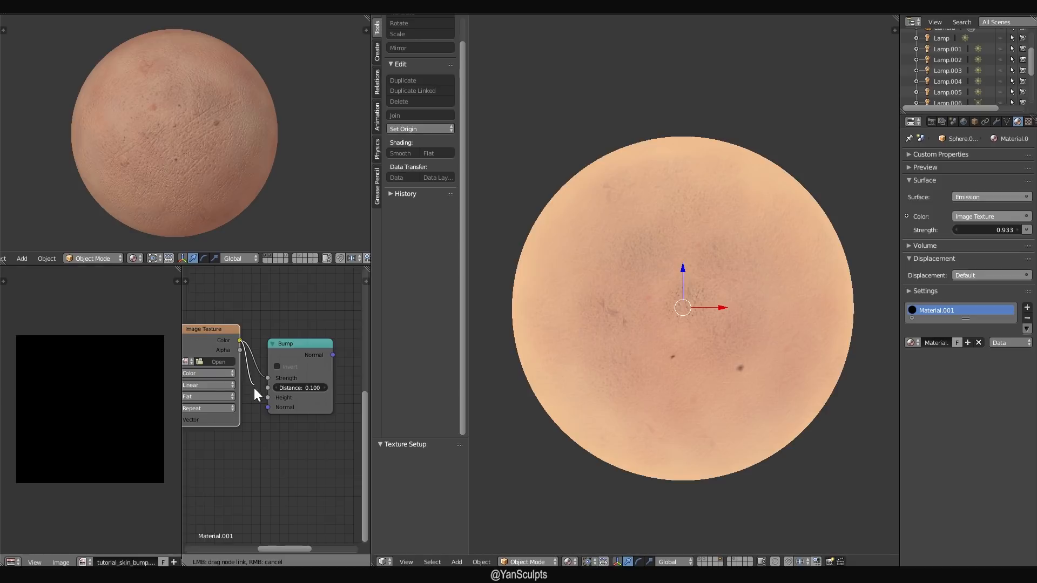
{"action": "left_click_drag", "start_coordinate": [258, 397], "coordinate": [265, 398]}
{"action": "left_click_drag", "start_coordinate": [267, 358], "coordinate": [263, 380], "text": "ctrl"}
{"action": "middle_click_drag", "start_coordinate": [282, 385], "coordinate": [201, 393]}
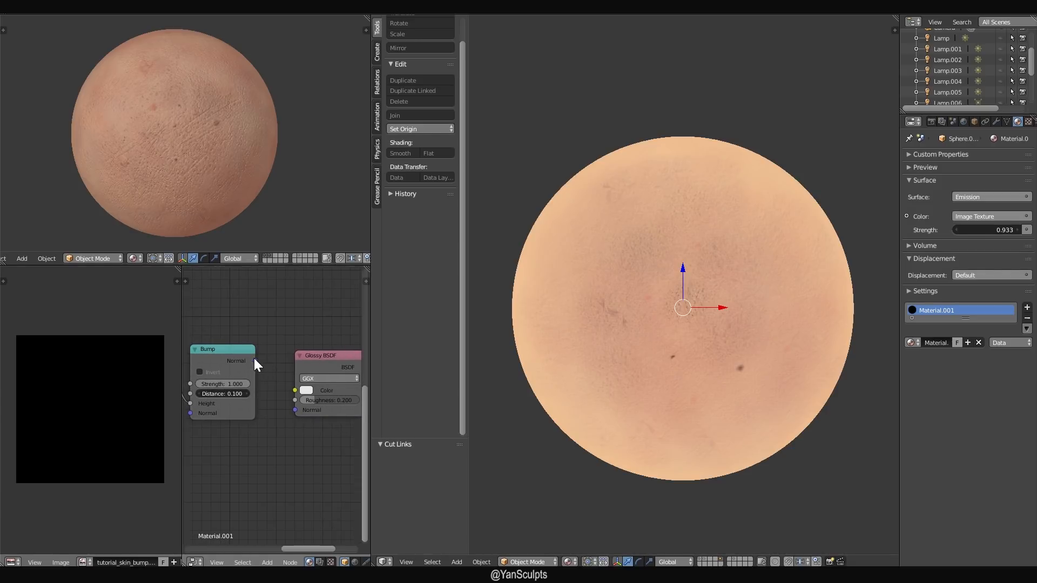
- Connect the Bump node's Normal output to the Glossy BSDF's Normal input and preview the Glossy BSDF on the sphere
{"action": "left_click_drag", "start_coordinate": [255, 360], "coordinate": [265, 365]}
{"action": "left_click_drag", "start_coordinate": [289, 406], "coordinate": [295, 407]}
{"action": "middle_click_drag", "start_coordinate": [311, 407], "coordinate": [283, 404]}
{"action": "scroll", "coordinate": [283, 404], "scroll_direction": "down", "scroll_amount": 2}
{"action": "left_click", "coordinate": [288, 359], "text": "ctrl+shift"}
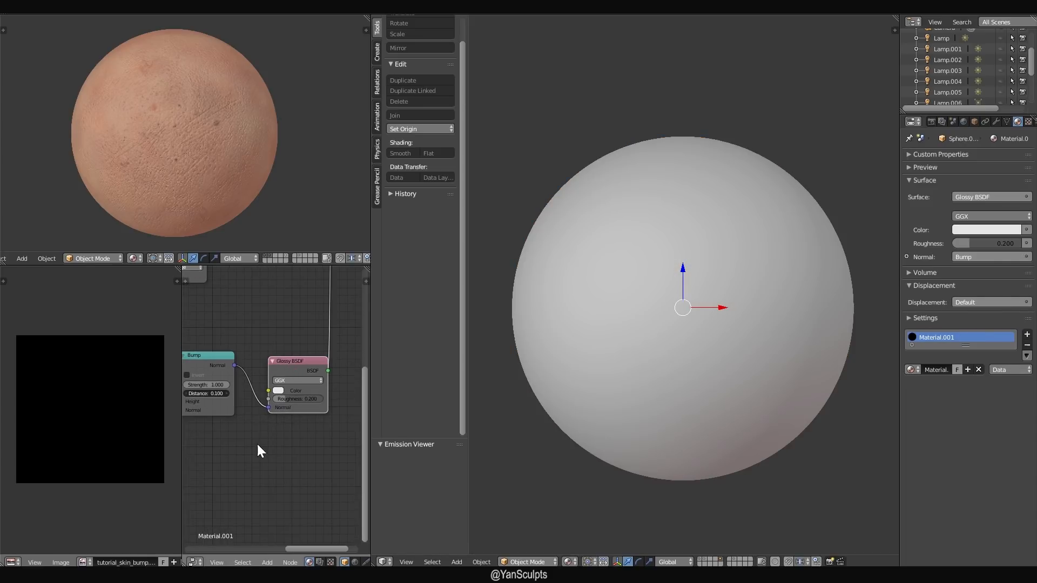
- Load tutorial_skin_bump.png into the Image Texture node that feeds the Bump node
{"action": "scroll", "coordinate": [261, 440], "scroll_direction": "down", "scroll_amount": 2}
{"action": "scroll", "coordinate": [261, 439], "scroll_direction": "down", "scroll_amount": 1}
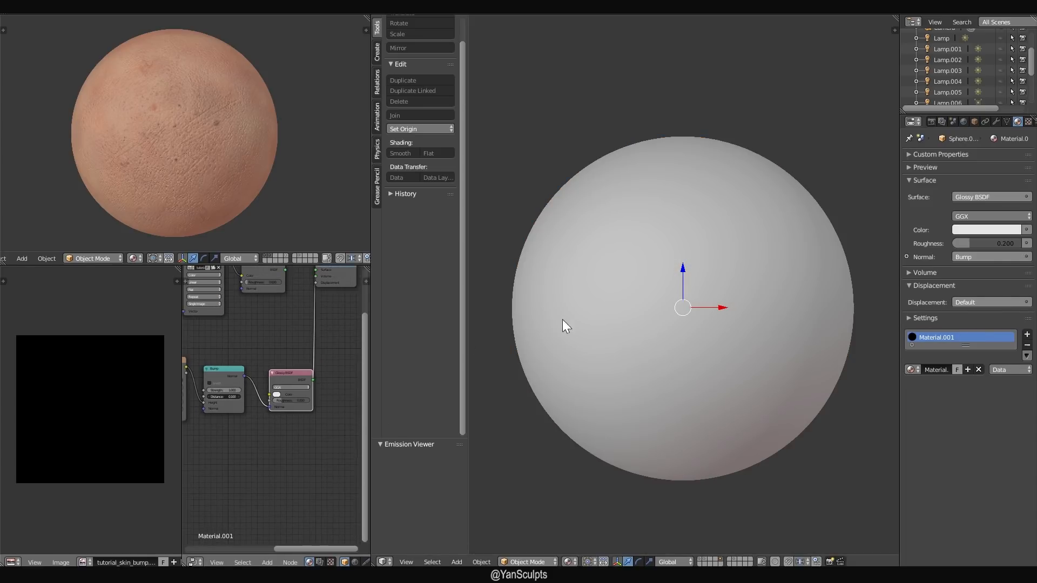
{"action": "middle_click_drag", "start_coordinate": [273, 415], "coordinate": [291, 414]}
{"action": "scroll", "coordinate": [276, 433], "scroll_direction": "down", "scroll_amount": 1}
{"action": "middle_click_drag", "start_coordinate": [261, 450], "coordinate": [282, 446]}
{"action": "scroll", "coordinate": [281, 446], "scroll_direction": "down", "scroll_amount": 2}
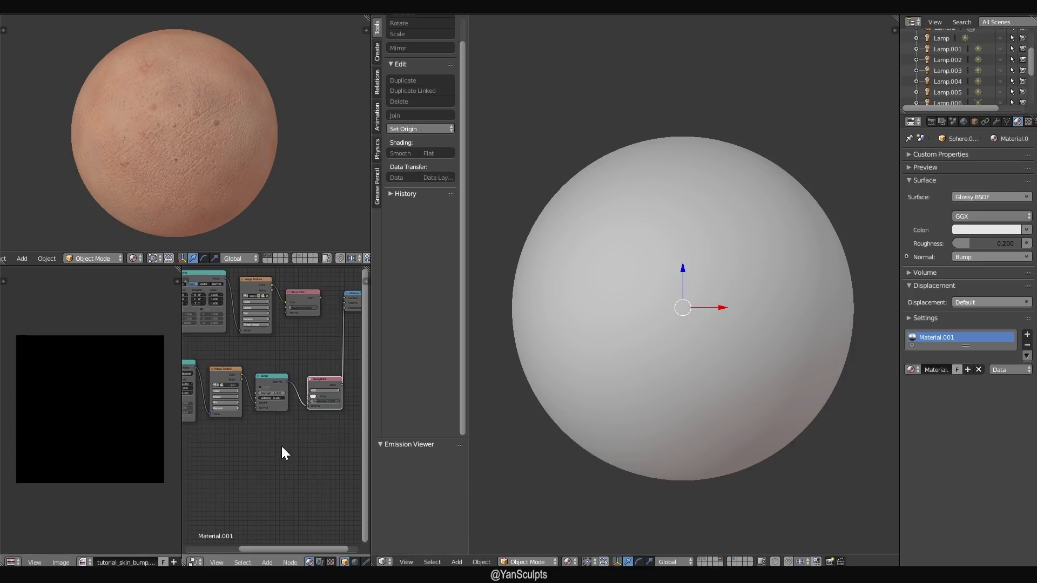
{"action": "key", "text": "ctrl+z"}
{"action": "scroll", "coordinate": [226, 438], "scroll_direction": "up", "scroll_amount": 4}
{"action": "middle_click_drag", "start_coordinate": [212, 424], "coordinate": [277, 427]}
{"action": "scroll", "coordinate": [277, 427], "scroll_direction": "up", "scroll_amount": 5}
{"action": "left_click", "coordinate": [247, 354]}
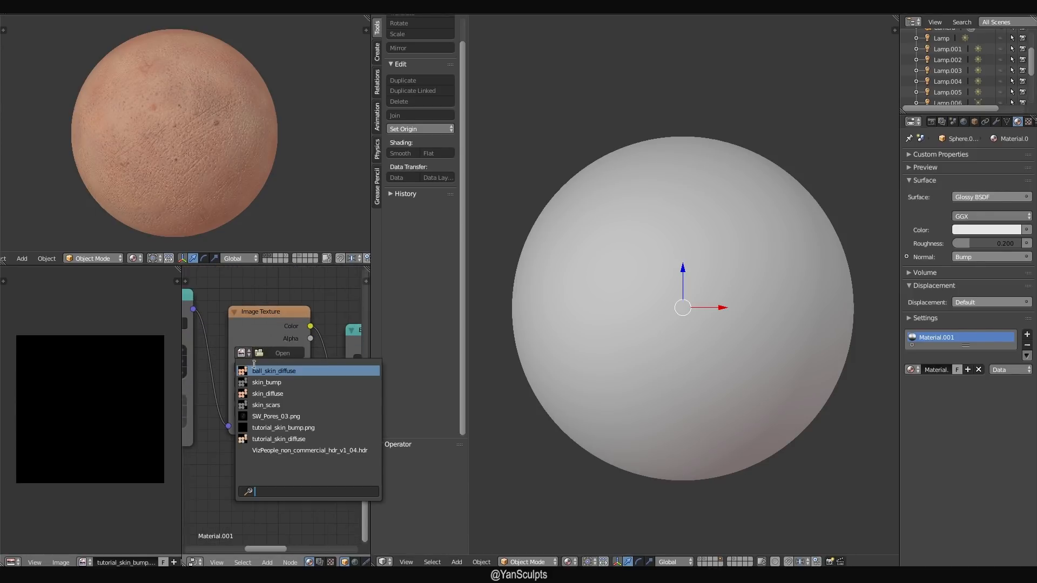
{"action": "left_click", "coordinate": [278, 428]}
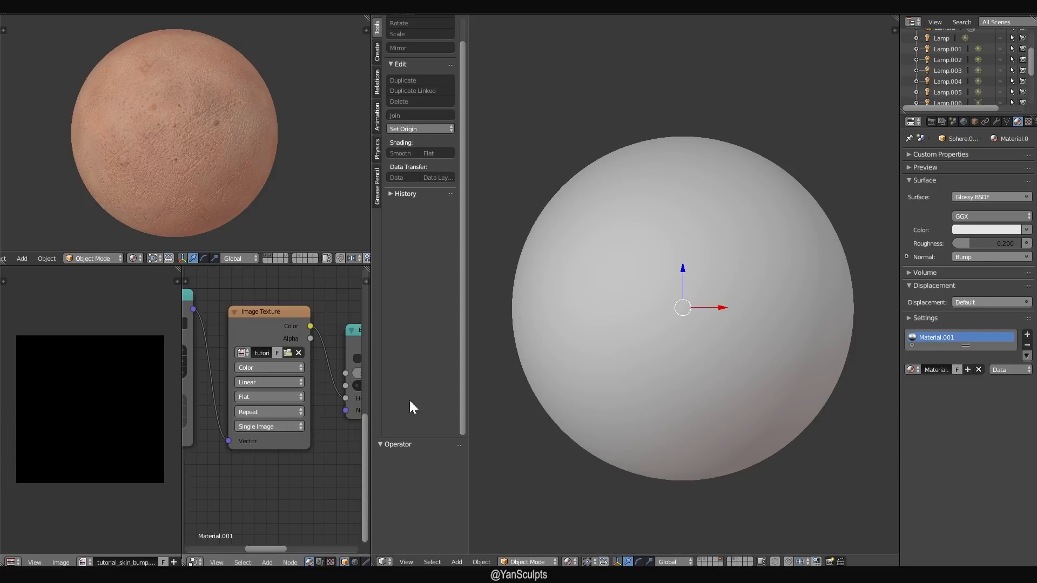
- Switch the painting sphere from Object Mode to Texture Paint mode
{"action": "scroll", "coordinate": [269, 488], "scroll_direction": "down", "scroll_amount": 6}
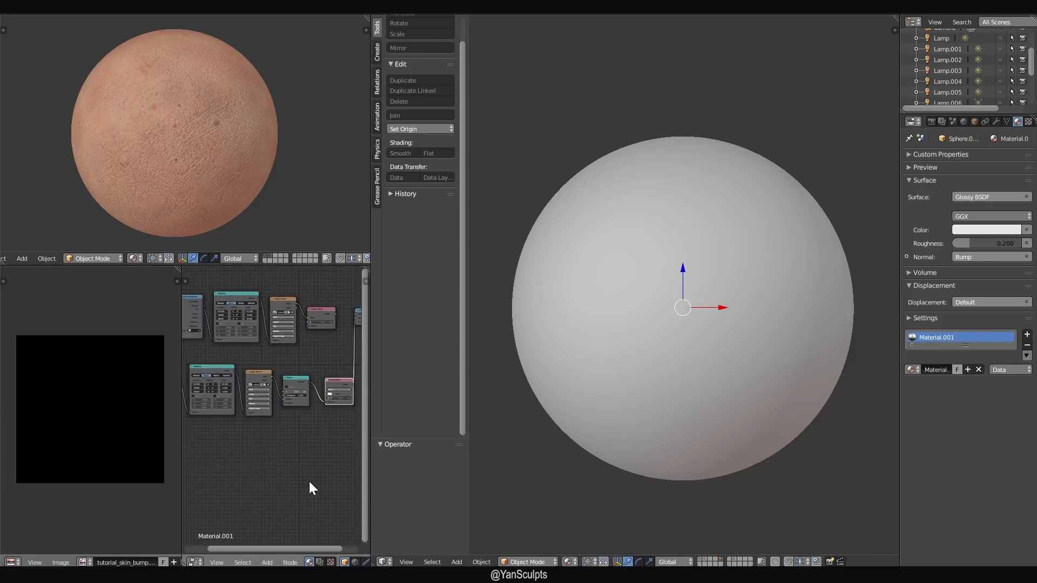
{"action": "scroll", "coordinate": [298, 468], "scroll_direction": "up", "scroll_amount": 1}
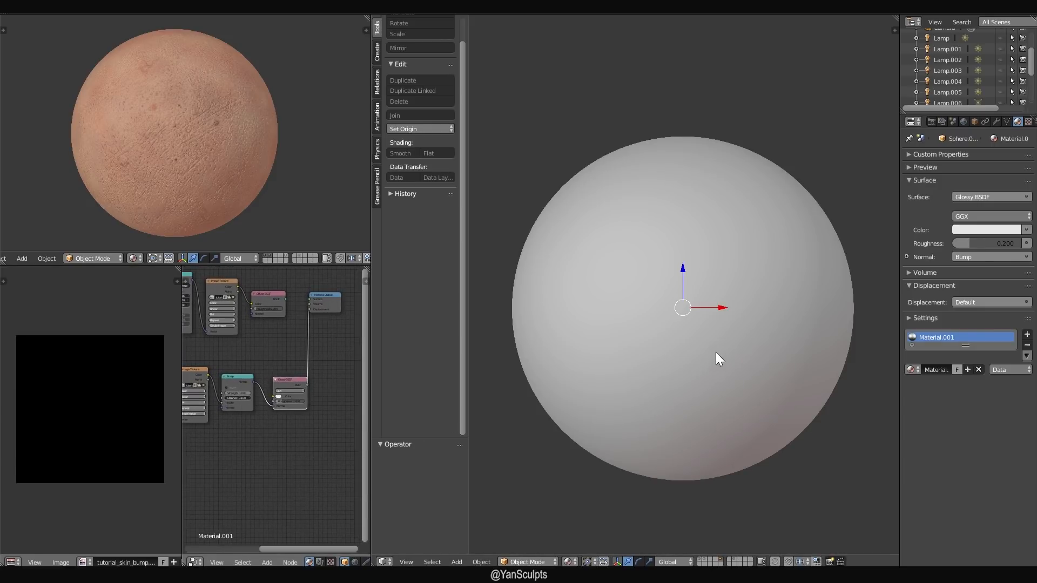
{"action": "scroll", "coordinate": [715, 352], "scroll_direction": "down", "scroll_amount": 1}
{"action": "left_click", "coordinate": [528, 562]}
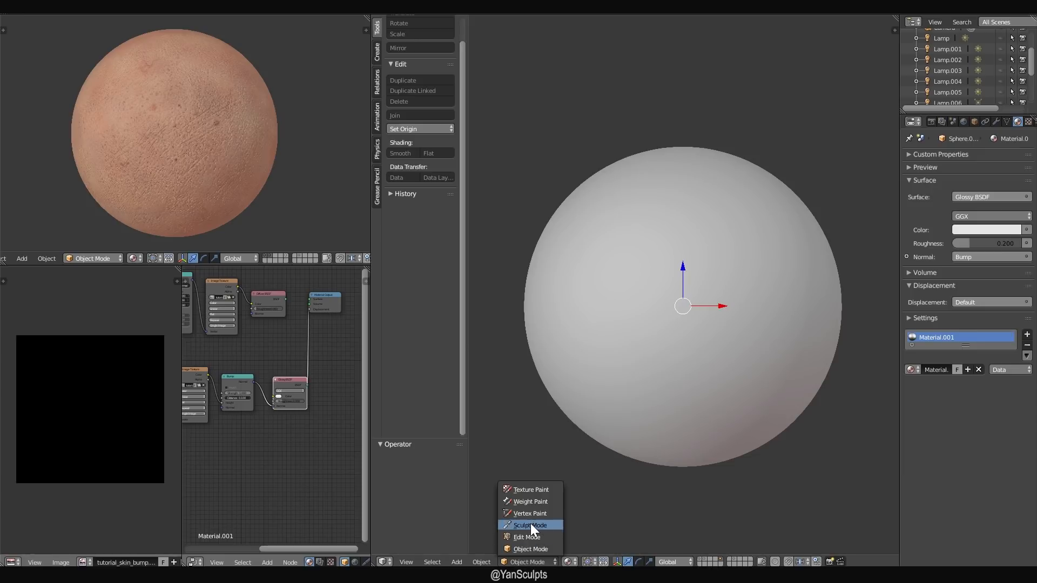
{"action": "left_click", "coordinate": [536, 490]}
- Give the draw brush a colour palette and add pure white to its swatches
{"action": "left_click", "coordinate": [449, 267]}
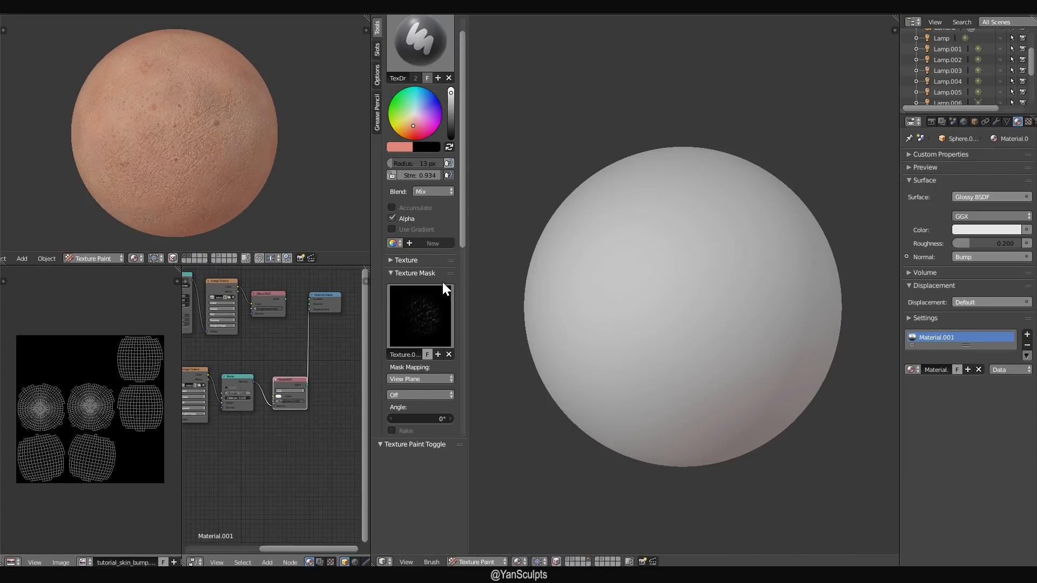
{"action": "left_click", "coordinate": [392, 244]}
{"action": "left_click", "coordinate": [410, 260]}
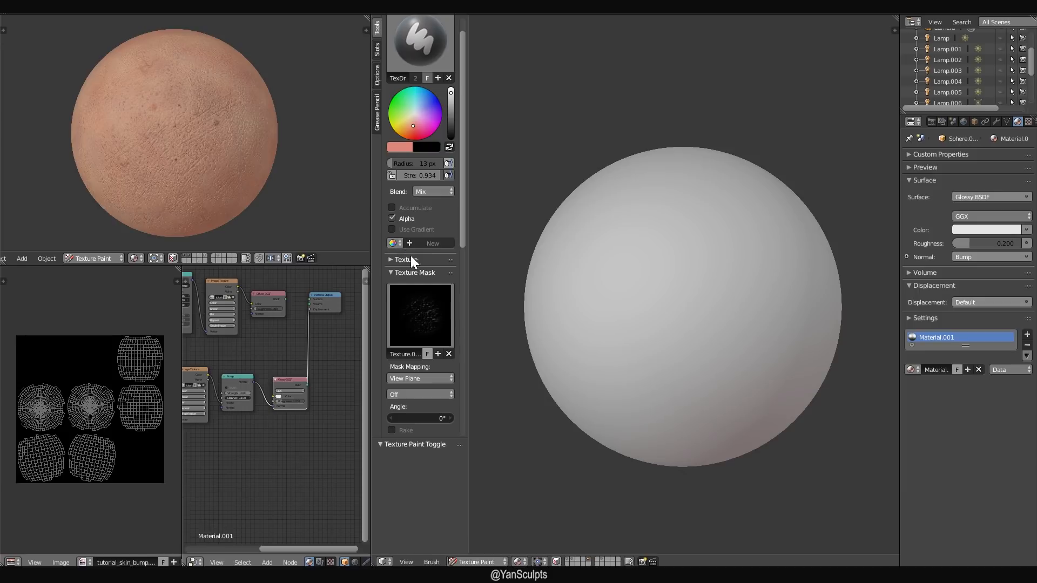
{"action": "mouse_move", "coordinate": [449, 93]}
{"action": "left_mouse_down"}
{"action": "mouse_move", "coordinate": [450, 139]}
{"action": "mouse_move", "coordinate": [451, 87]}
{"action": "left_mouse_up"}
{"action": "left_click", "coordinate": [391, 148]}
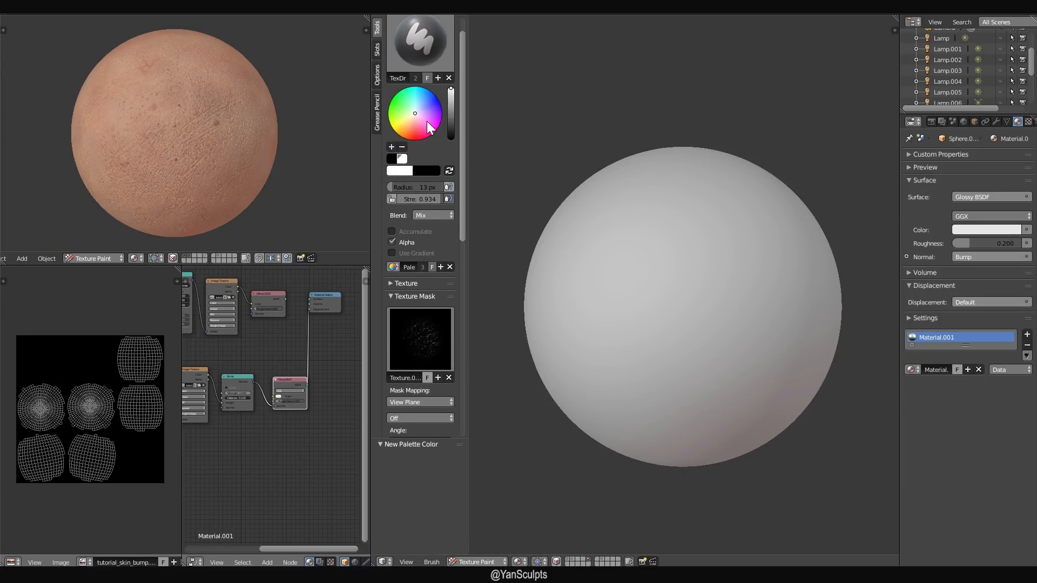
- Set the brush colour to mid grey with R, G and B at 0.5 and store it in the palette
{"action": "left_click", "coordinate": [405, 170]}
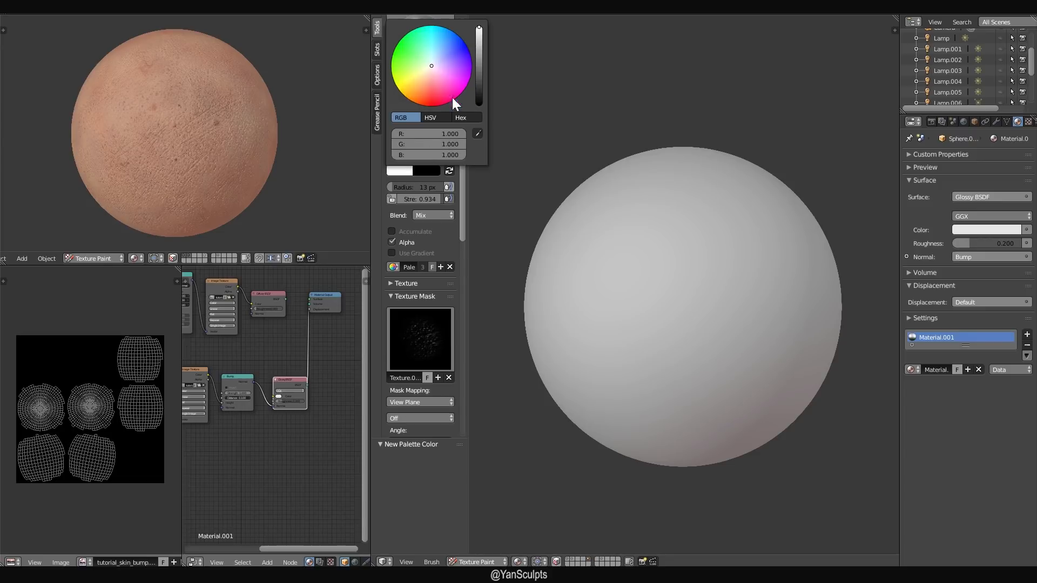
{"action": "left_click", "coordinate": [438, 135]}
{"action": "type", "text": "0.5"}
{"action": "key", "text": "Return"}
{"action": "left_click", "coordinate": [439, 145]}
{"action": "type", "text": "0.5"}
{"action": "key", "text": "Return"}
{"action": "left_click", "coordinate": [438, 155]}
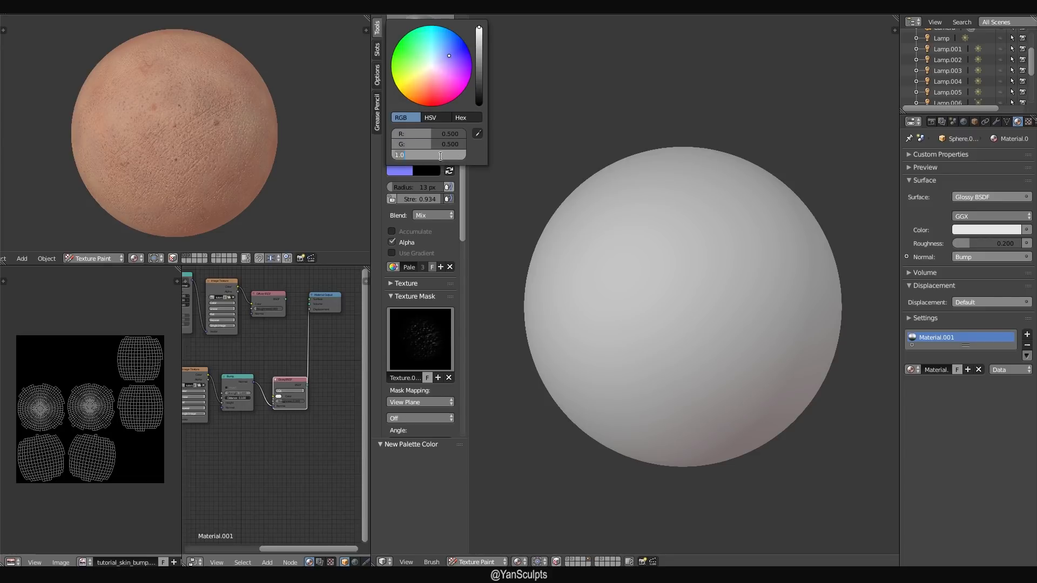
{"action": "type", "text": "0.5"}
{"action": "key", "text": "Return"}
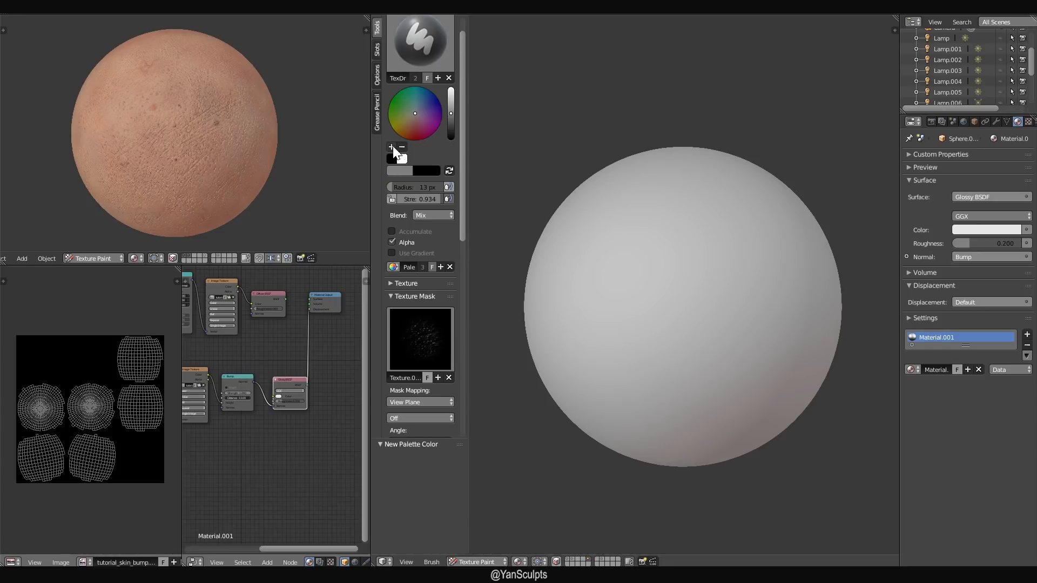
- Choose the Fill brush for painting the sphere
{"action": "left_click", "coordinate": [420, 42]}
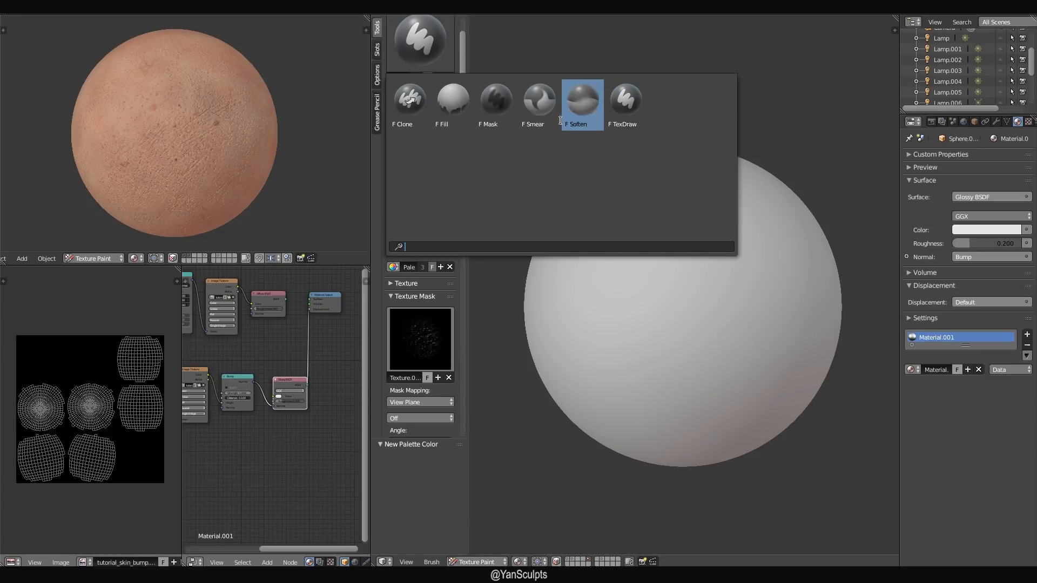
{"action": "left_click", "coordinate": [463, 104]}
{"action": "middle_click_drag", "start_coordinate": [740, 286], "coordinate": [750, 294], "text": "shift"}
{"action": "scroll", "coordinate": [747, 293], "scroll_direction": "down", "scroll_amount": 1}
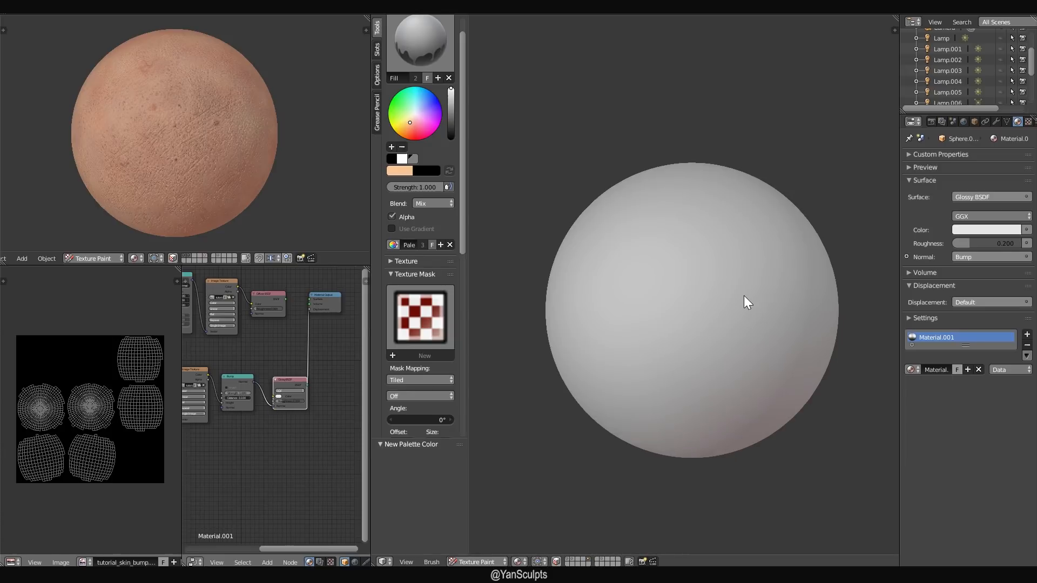
{"action": "left_click_drag", "start_coordinate": [683, 298], "coordinate": [677, 300], "text": "shift"}
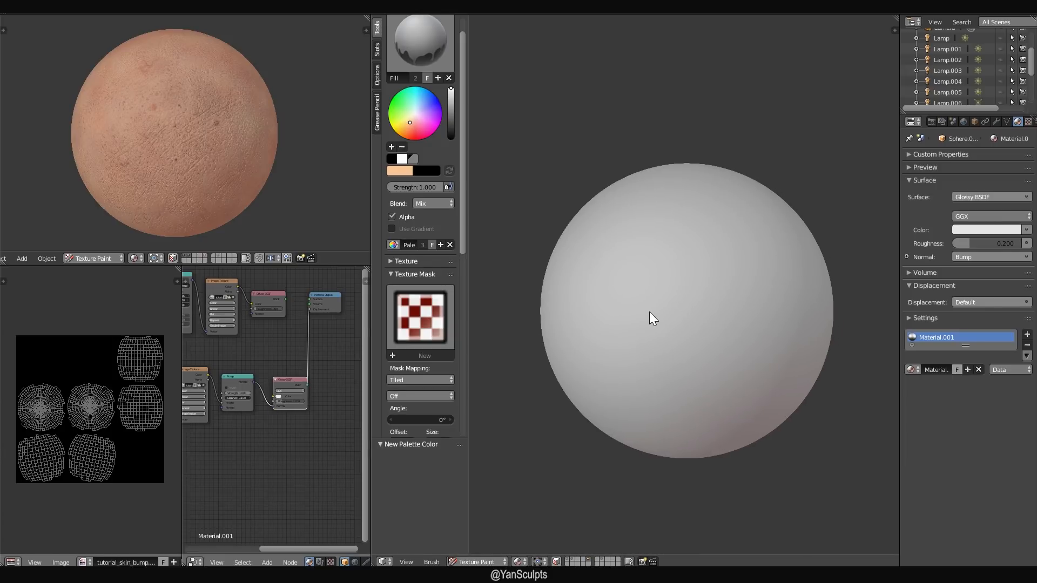
- Set the Project Paint bleed to 2 px
{"action": "left_click", "coordinate": [377, 51]}
{"action": "left_click", "coordinate": [377, 74]}
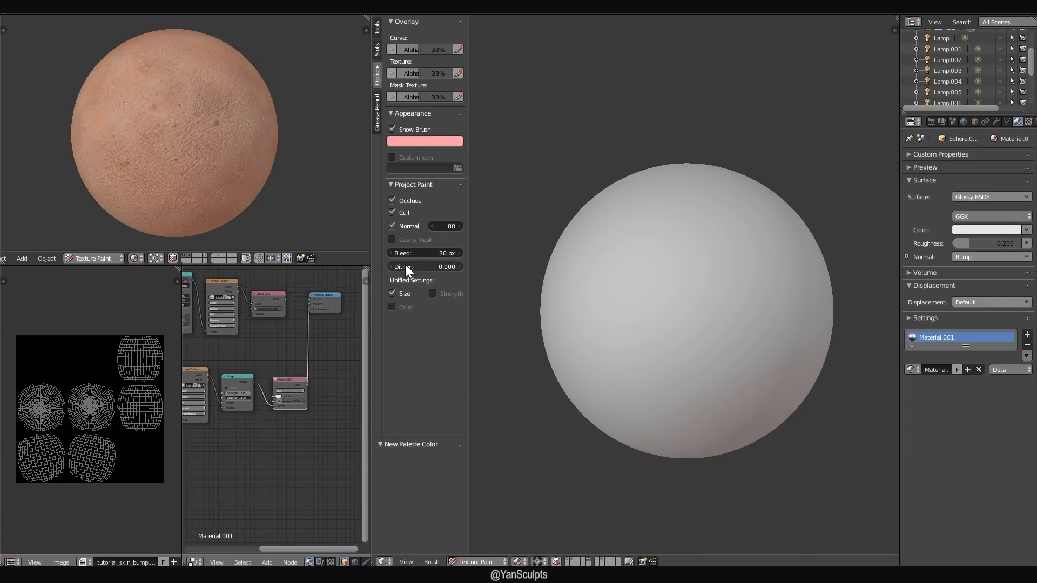
{"action": "left_click", "coordinate": [431, 252]}
{"action": "type", "text": "2"}
{"action": "key", "text": "Return"}
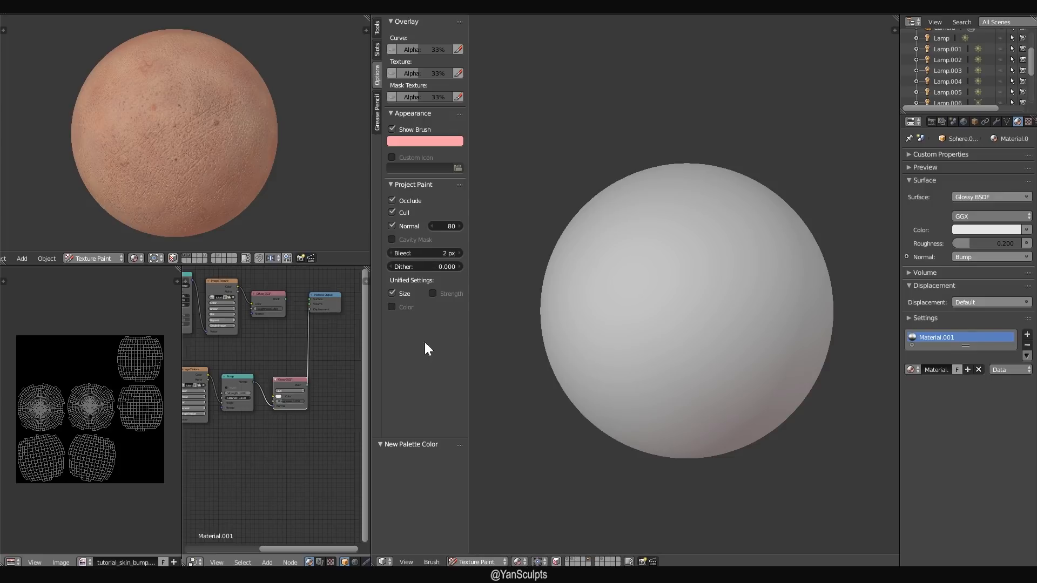
- Fill the sphere's bump texture with the peach colour and inspect the UV island edges and seams up close
{"action": "scroll", "coordinate": [130, 418], "scroll_direction": "up", "scroll_amount": 4}
{"action": "scroll", "coordinate": [127, 419], "scroll_direction": "up", "scroll_amount": 5}
{"action": "middle_click_drag", "start_coordinate": [155, 438], "coordinate": [133, 416]}
{"action": "left_click", "coordinate": [682, 308]}
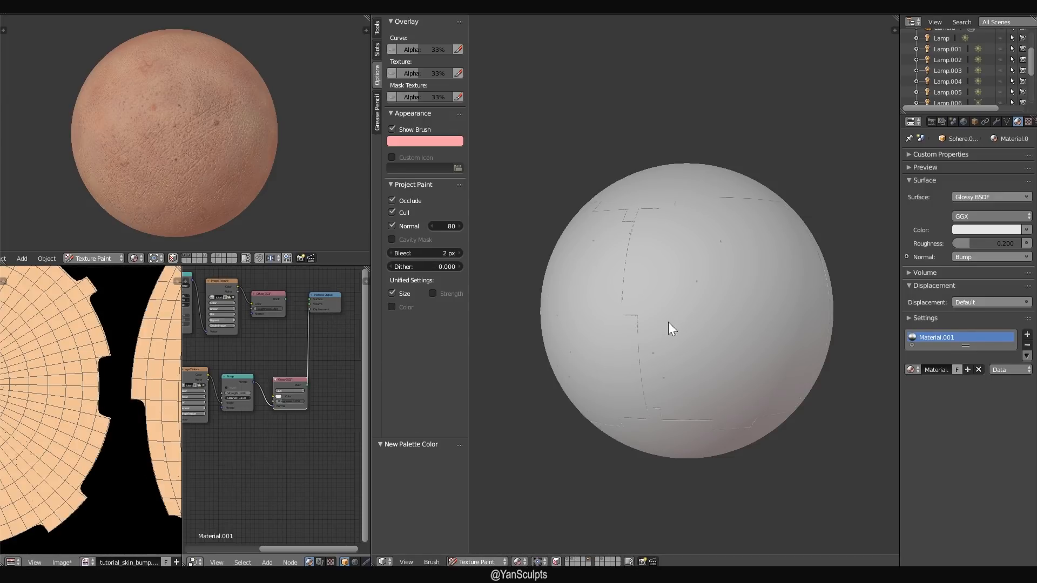
{"action": "middle_click_drag", "start_coordinate": [669, 322], "coordinate": [700, 316]}
{"action": "scroll", "coordinate": [722, 274], "scroll_direction": "up", "scroll_amount": 2}
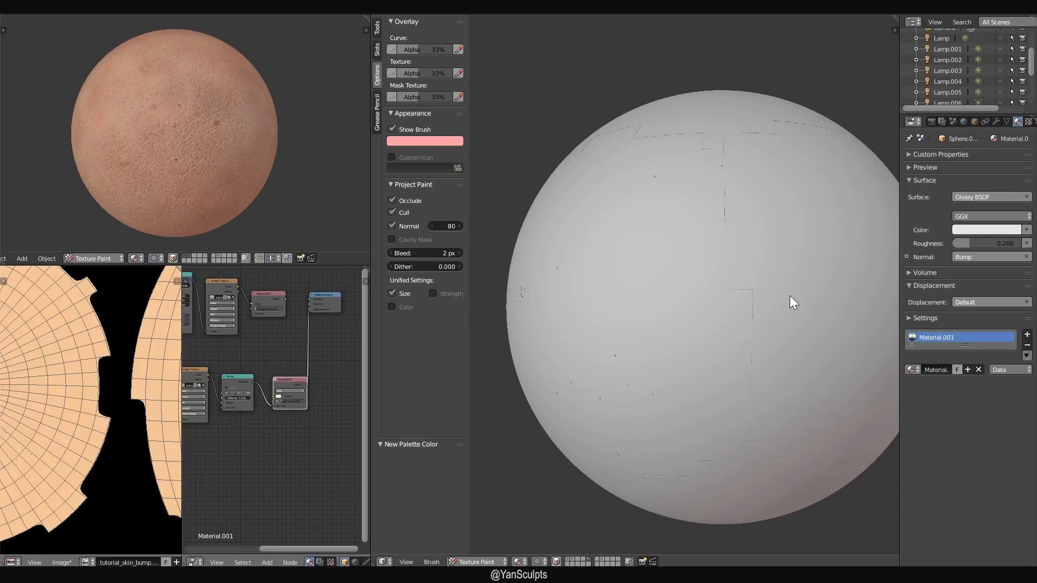
{"action": "scroll", "coordinate": [755, 284], "scroll_direction": "down", "scroll_amount": 3}
{"action": "mouse_move", "coordinate": [741, 320]}
{"action": "middle_mouse_down"}
{"action": "mouse_move", "coordinate": [746, 296]}
{"action": "mouse_move", "coordinate": [799, 267]}
{"action": "mouse_move", "coordinate": [875, 275]}
{"action": "mouse_move", "coordinate": [858, 293]}
{"action": "mouse_move", "coordinate": [729, 298]}
{"action": "mouse_move", "coordinate": [757, 296]}
{"action": "mouse_move", "coordinate": [746, 308]}
{"action": "middle_mouse_up"}
{"action": "middle_click_drag", "start_coordinate": [139, 375], "coordinate": [138, 401]}
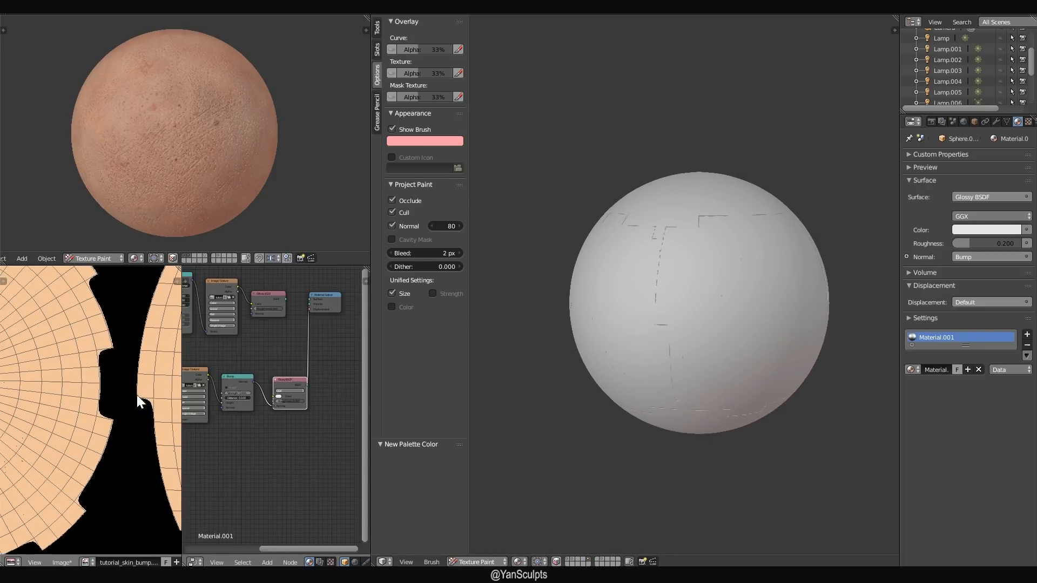
{"action": "scroll", "coordinate": [139, 405], "scroll_direction": "up", "scroll_amount": 4}
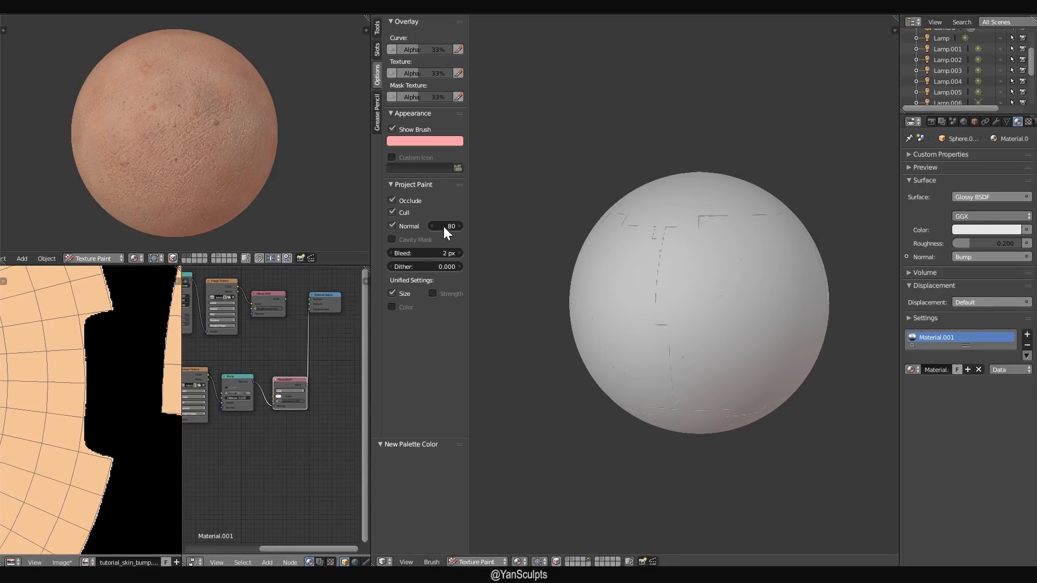
- Set the Project Paint bleed to 15 px and fill the sphere again to compare the island edges
{"action": "left_click", "coordinate": [428, 253]}
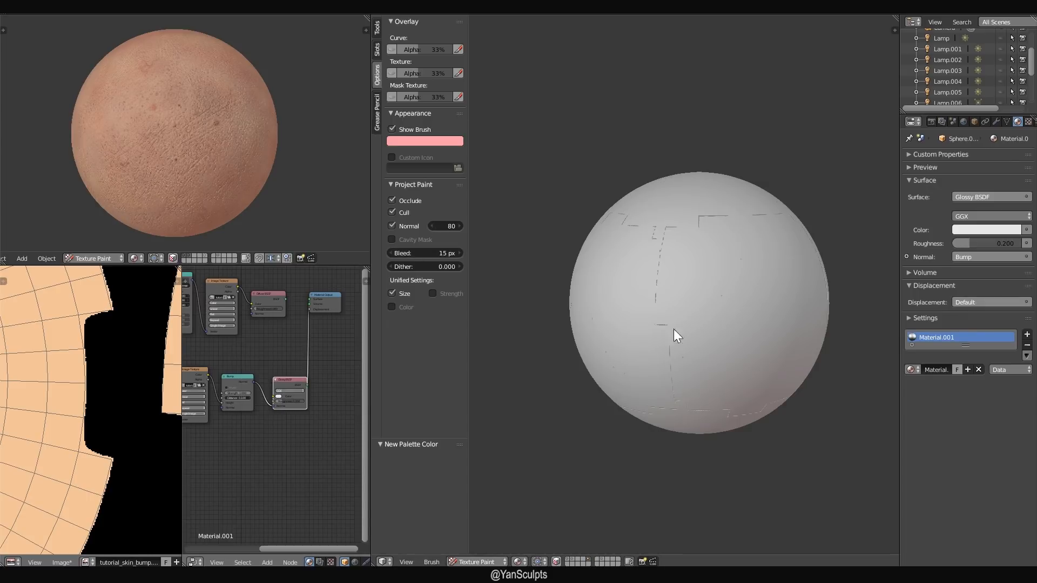
{"action": "left_click_drag", "start_coordinate": [733, 323], "coordinate": [721, 333]}
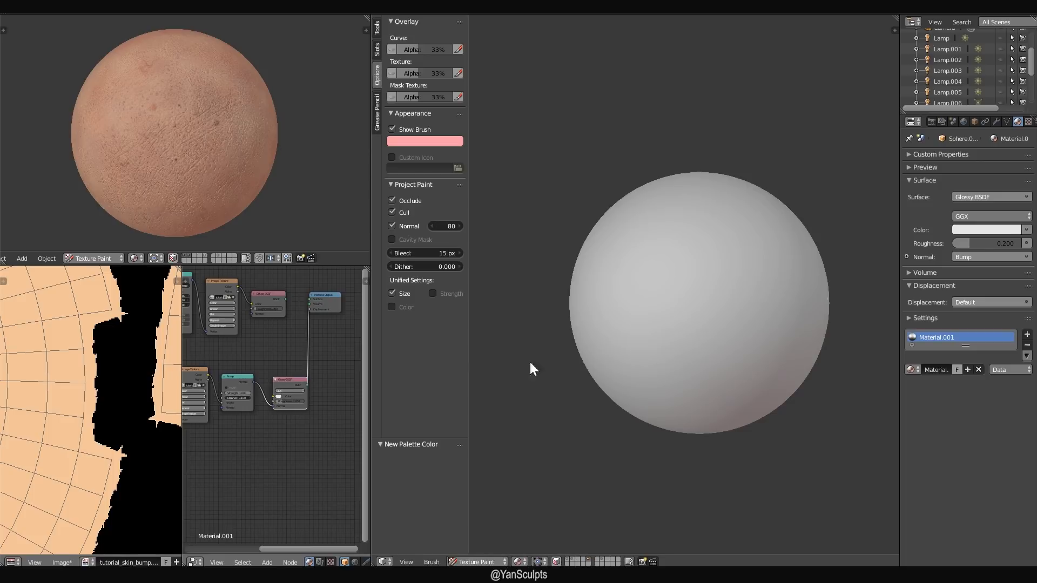
{"action": "scroll", "coordinate": [109, 351], "scroll_direction": "down", "scroll_amount": 4}
{"action": "scroll", "coordinate": [116, 365], "scroll_direction": "up", "scroll_amount": 2}
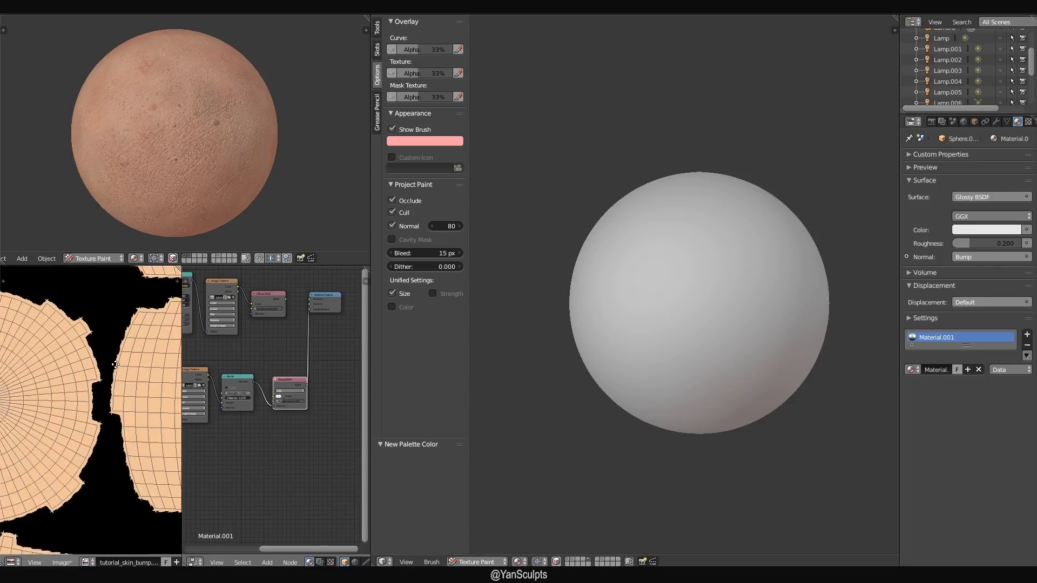
- Undo the peach fills on the bump texture and give the Fill brush the mid-grey palette colour
{"action": "key", "text": "ctrl+z"}
{"action": "left_click", "coordinate": [377, 27]}
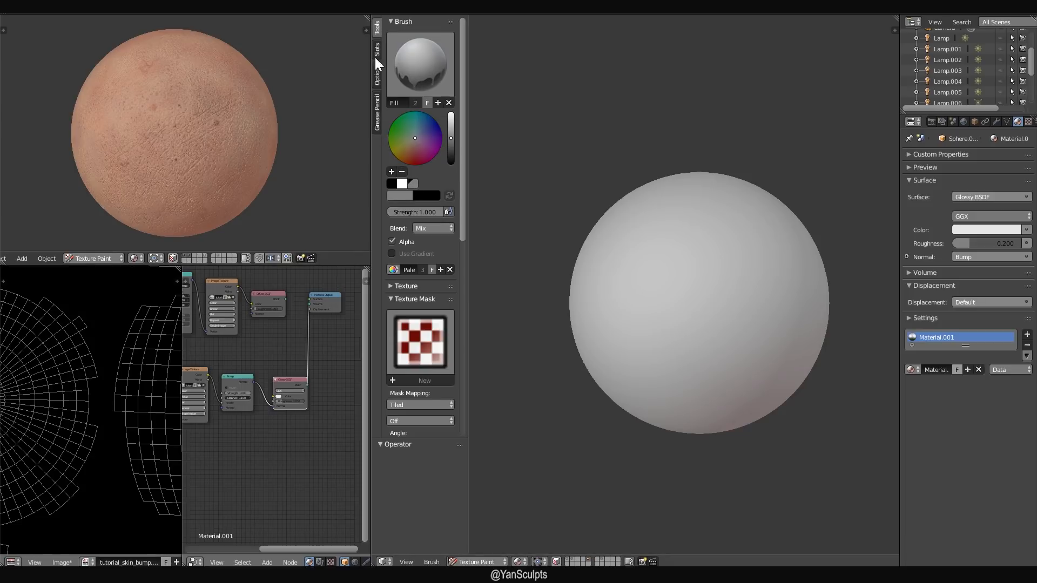
- Set the Project Paint bleed to 20 px, fill the bump texture with mid-grey and check the UV island edges
{"action": "left_click", "coordinate": [378, 71]}
{"action": "scroll", "coordinate": [88, 416], "scroll_direction": "up", "scroll_amount": 3}
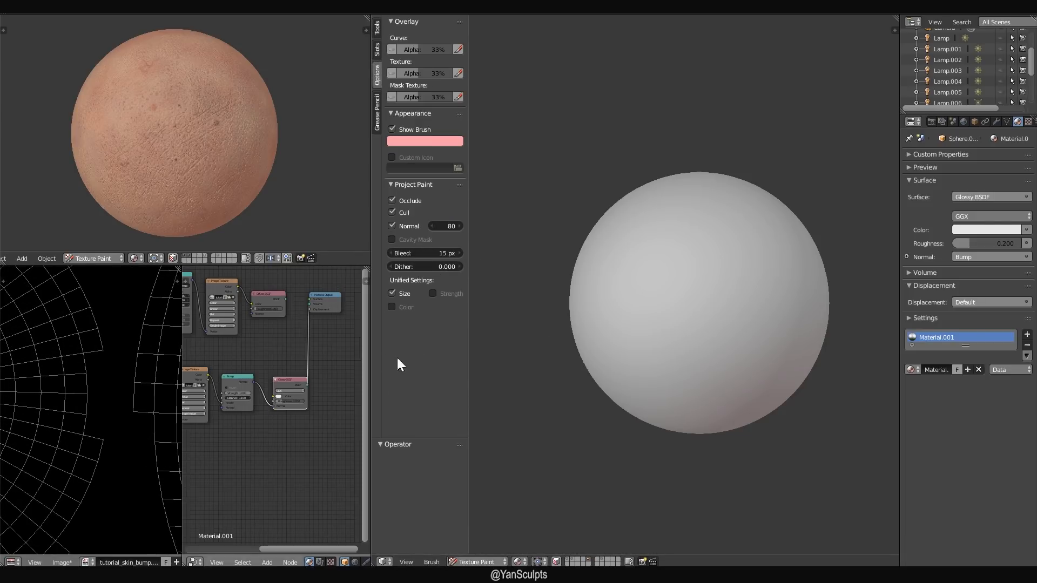
{"action": "scroll", "coordinate": [144, 470], "scroll_direction": "up", "scroll_amount": 4}
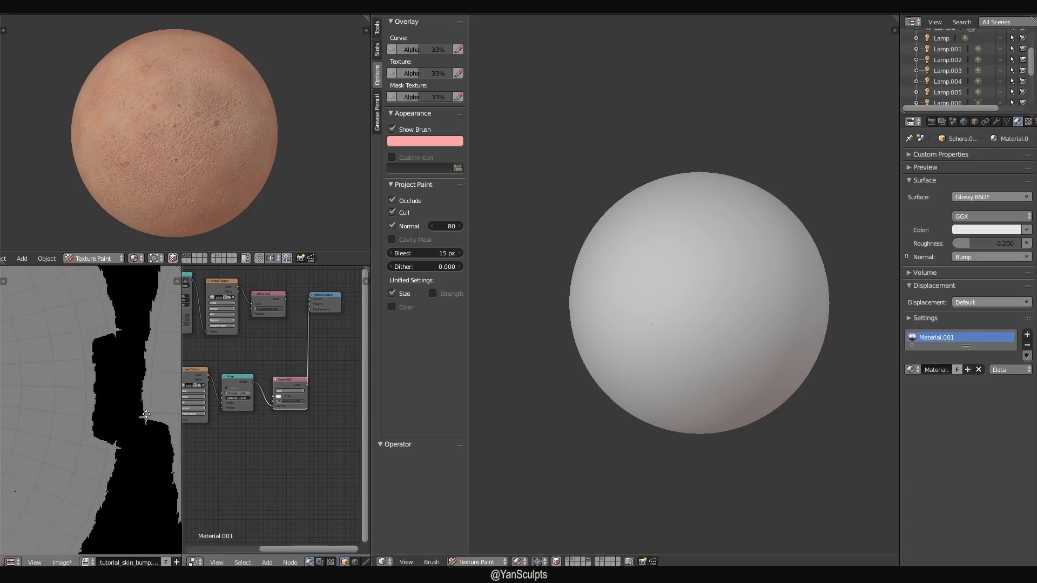
{"action": "left_click_drag", "start_coordinate": [438, 252], "coordinate": [464, 253]}
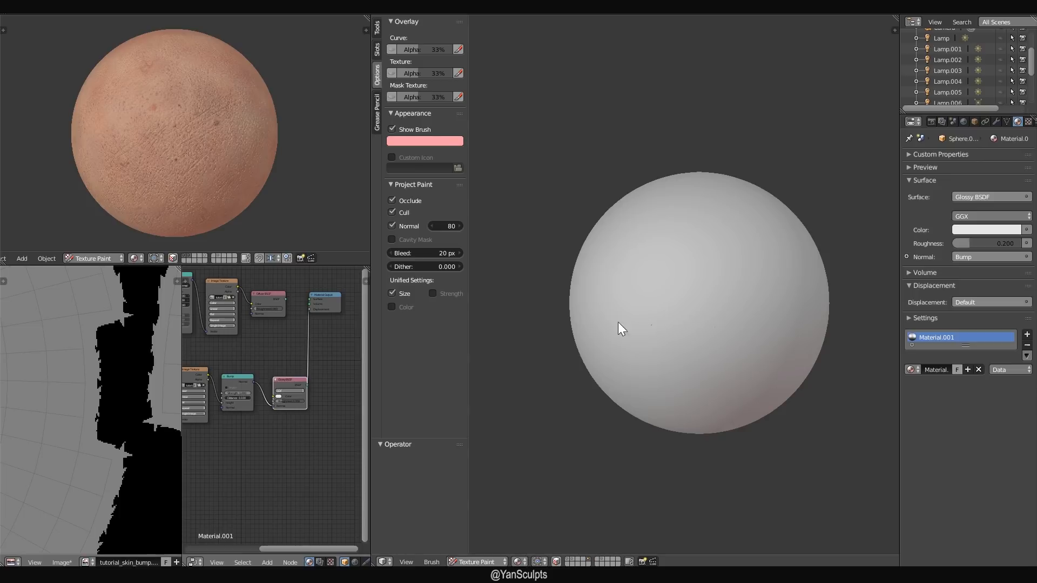
{"action": "scroll", "coordinate": [116, 440], "scroll_direction": "down", "scroll_amount": 4}
{"action": "middle_click_drag", "start_coordinate": [117, 488], "coordinate": [137, 433]}
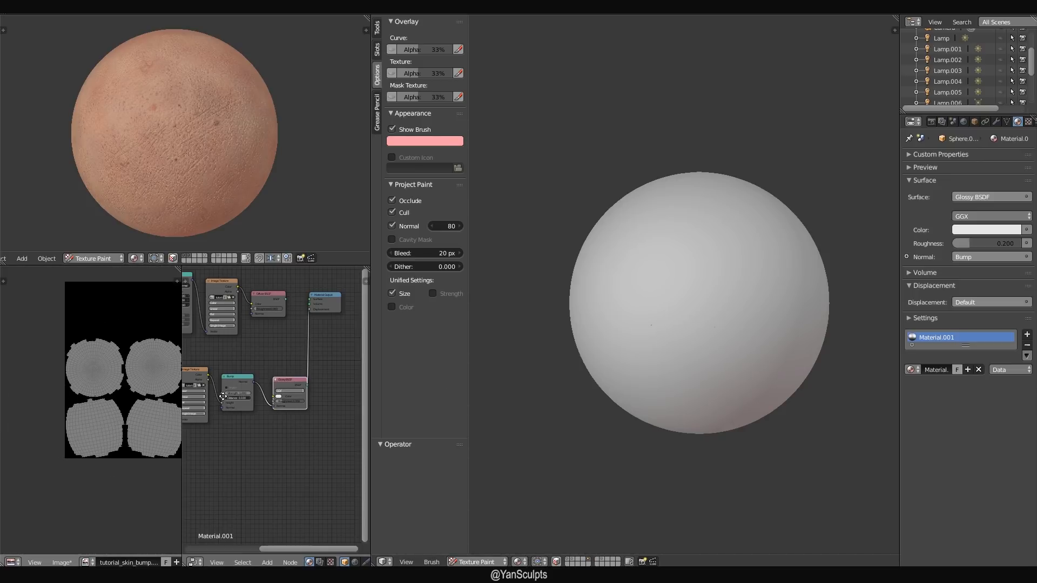
{"action": "scroll", "coordinate": [132, 434], "scroll_direction": "up", "scroll_amount": 4}
{"action": "scroll", "coordinate": [130, 417], "scroll_direction": "up", "scroll_amount": 1}
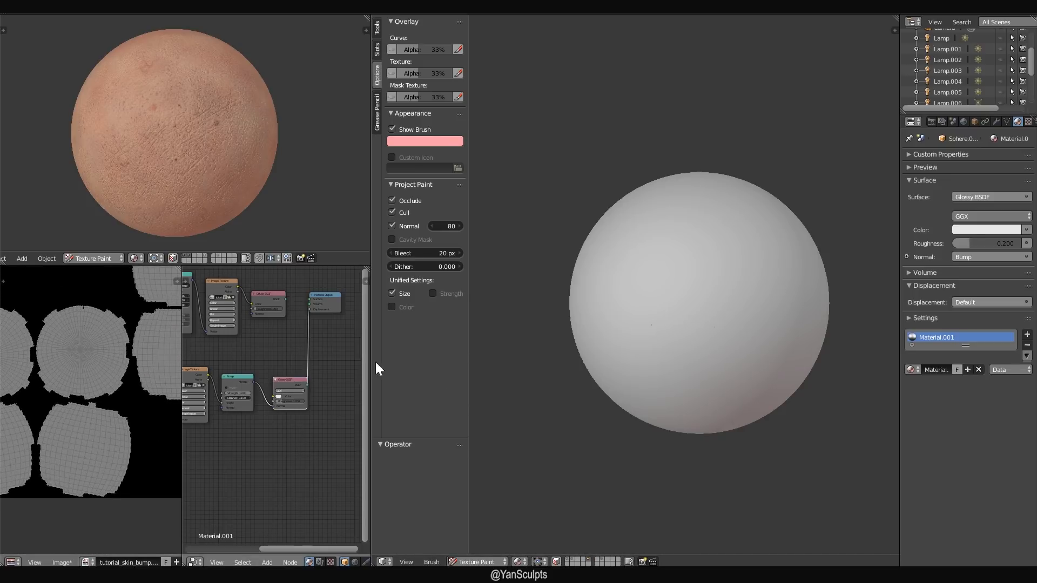
- Check the grey-filled sphere up close and switch to the TexDraw brush with the black palette colour
{"action": "left_click", "coordinate": [377, 27]}
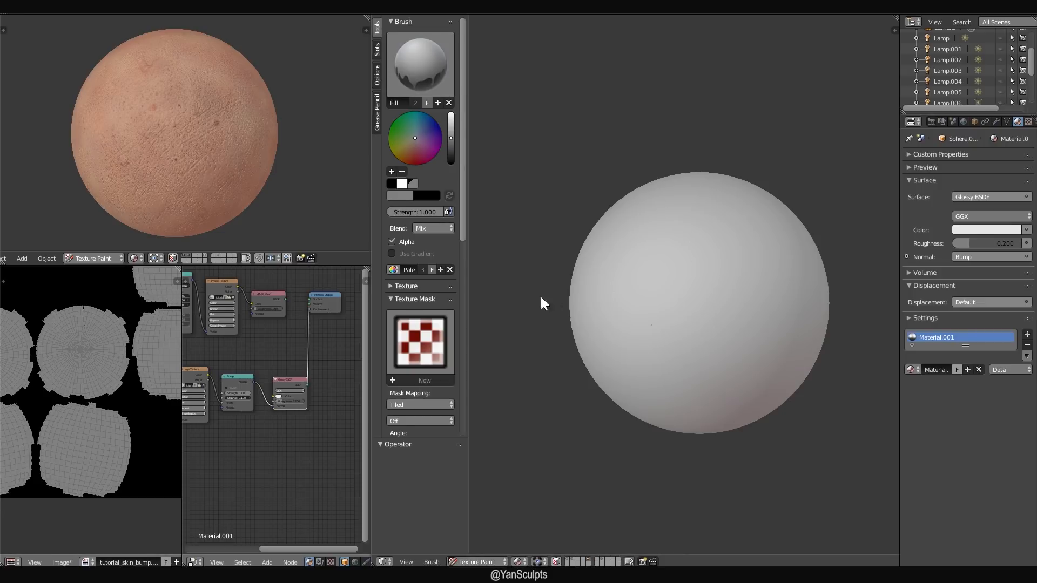
{"action": "mouse_move", "coordinate": [719, 342]}
{"action": "middle_mouse_down"}
{"action": "mouse_move", "coordinate": [695, 360]}
{"action": "mouse_move", "coordinate": [720, 358]}
{"action": "mouse_move", "coordinate": [699, 358]}
{"action": "mouse_move", "coordinate": [680, 377]}
{"action": "middle_mouse_up"}
{"action": "scroll", "coordinate": [680, 377], "scroll_direction": "up", "scroll_amount": 7}
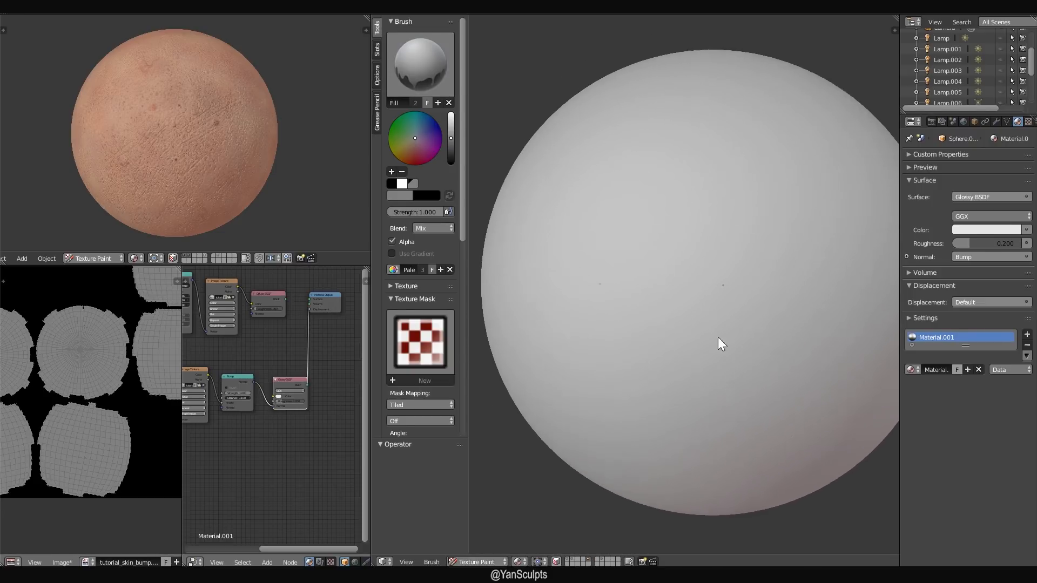
{"action": "scroll", "coordinate": [725, 328], "scroll_direction": "up", "scroll_amount": 2}
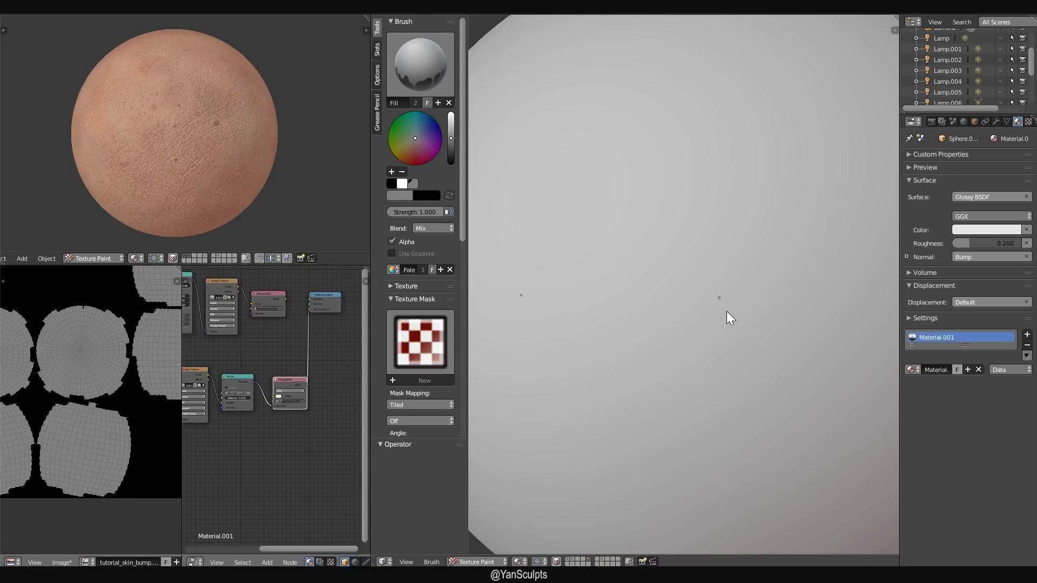
{"action": "scroll", "coordinate": [660, 332], "scroll_direction": "down", "scroll_amount": 3}
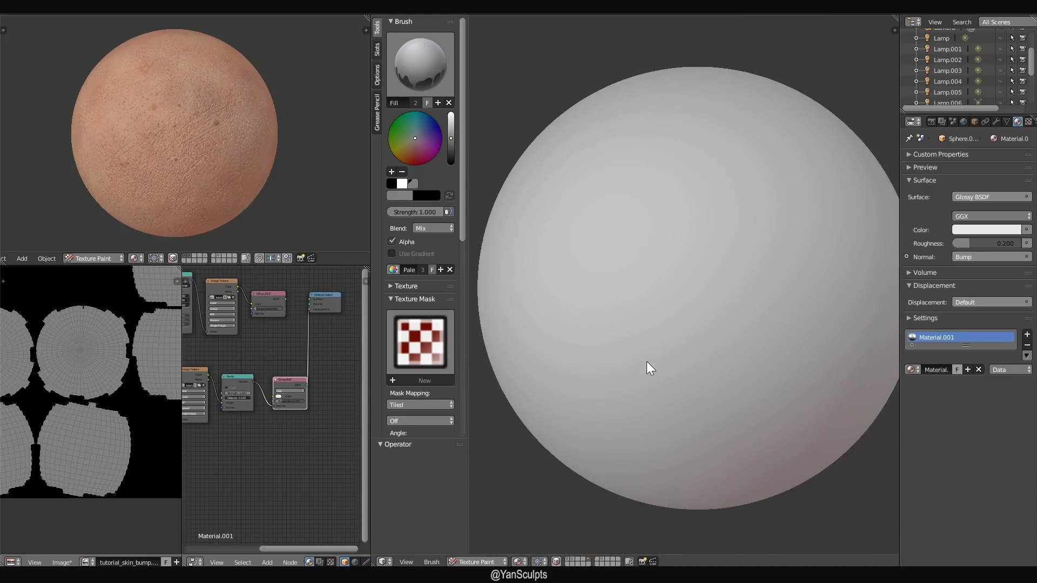
{"action": "mouse_move", "coordinate": [647, 362]}
{"action": "middle_mouse_down"}
{"action": "mouse_move", "coordinate": [721, 365]}
{"action": "mouse_move", "coordinate": [675, 362]}
{"action": "mouse_move", "coordinate": [610, 297]}
{"action": "middle_mouse_up"}
{"action": "left_click", "coordinate": [420, 64]}
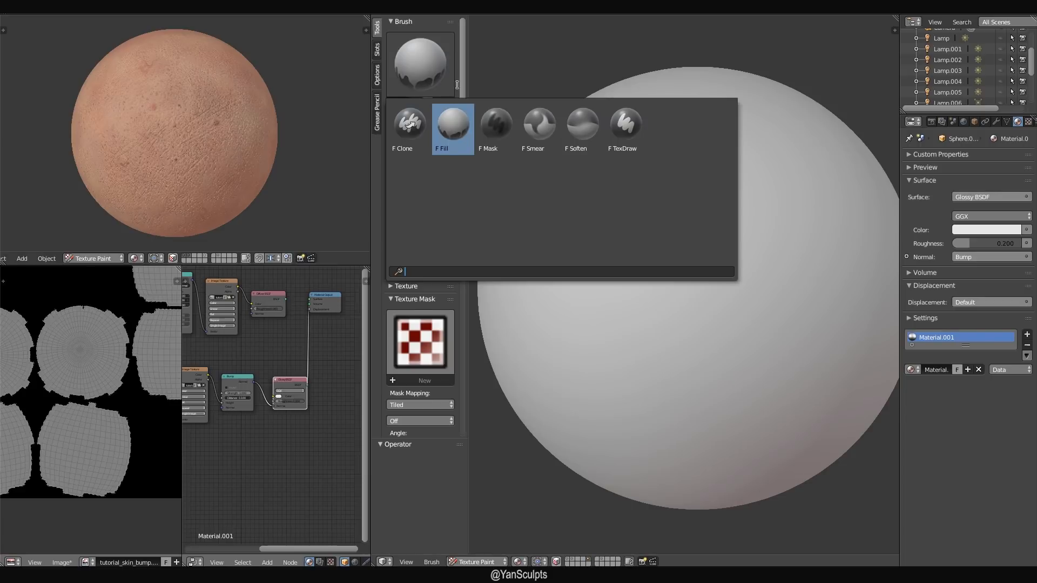
{"action": "left_click", "coordinate": [629, 134]}
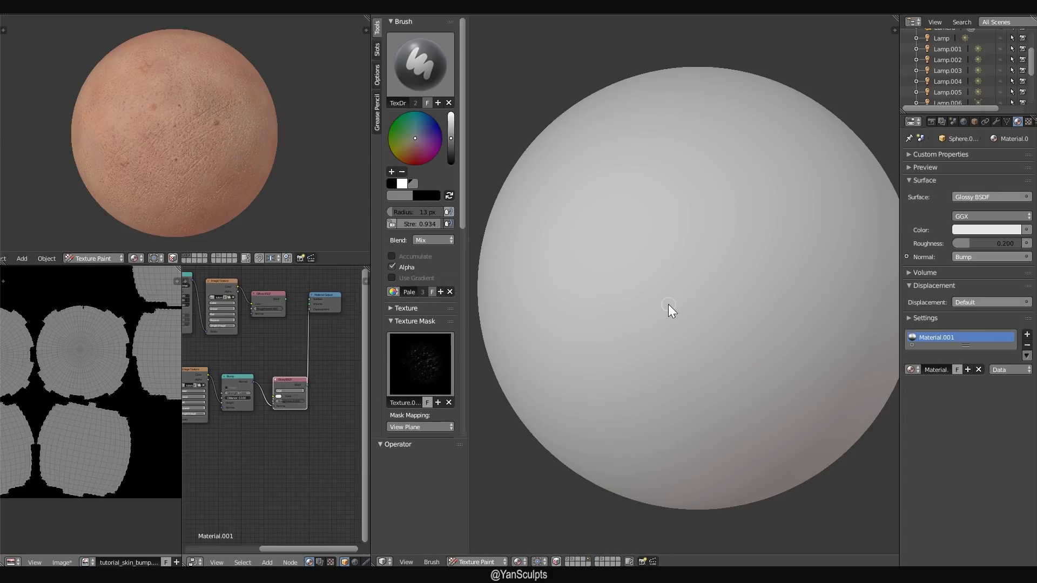
{"action": "left_click", "coordinate": [391, 183]}
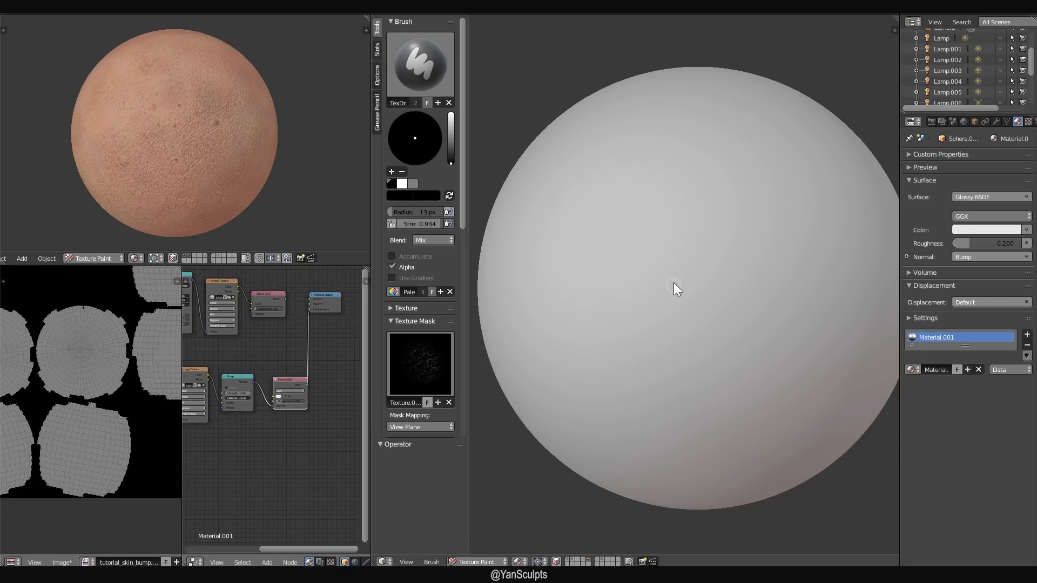
- Try a black stroke through the brush's mask texture, undo it and remove the texture mask from the brush
{"action": "scroll", "coordinate": [694, 296], "scroll_direction": "down", "scroll_amount": 2}
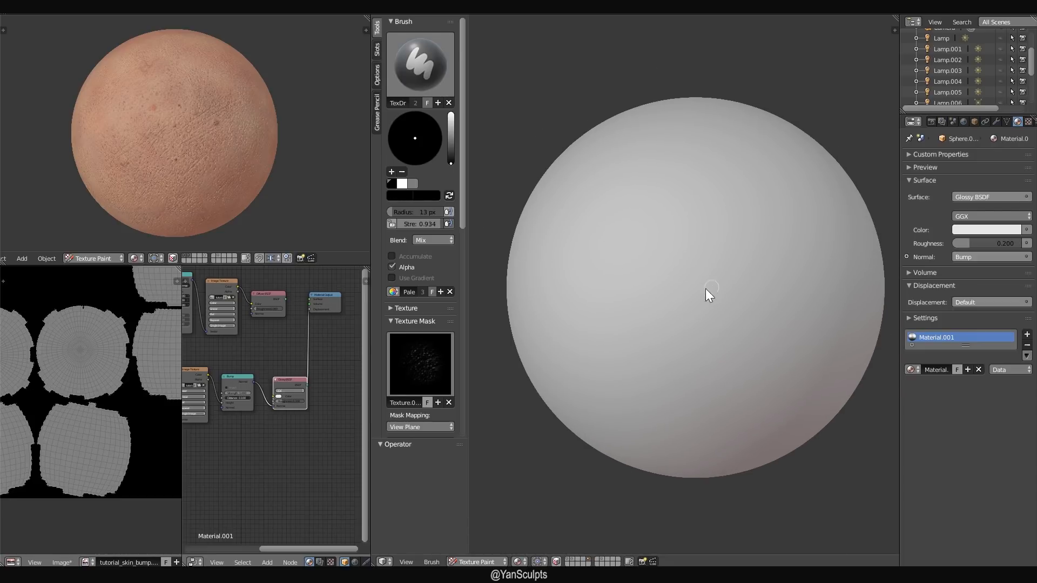
{"action": "scroll", "coordinate": [756, 319], "scroll_direction": "up", "scroll_amount": 3}
{"action": "scroll", "coordinate": [787, 277], "scroll_direction": "down", "scroll_amount": 2}
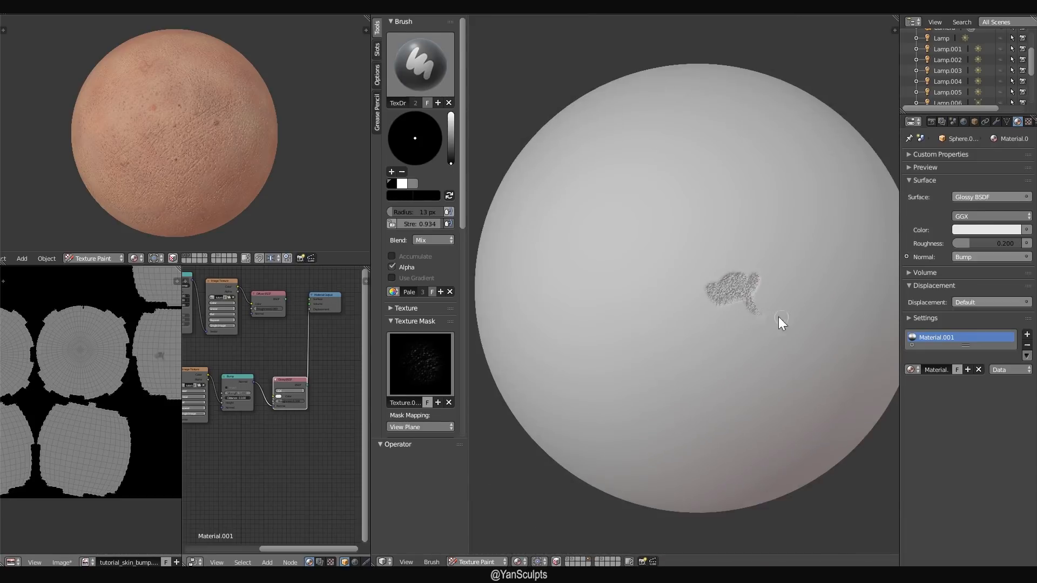
{"action": "key", "text": "ctrl+z"}
{"action": "left_click_drag", "start_coordinate": [462, 206], "coordinate": [459, 266]}
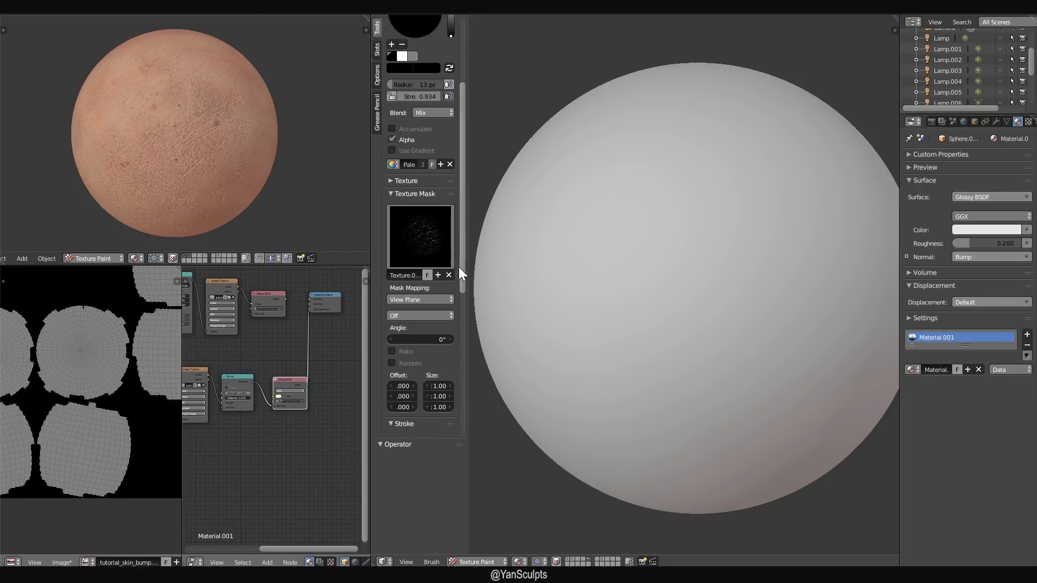
{"action": "left_click", "coordinate": [449, 275]}
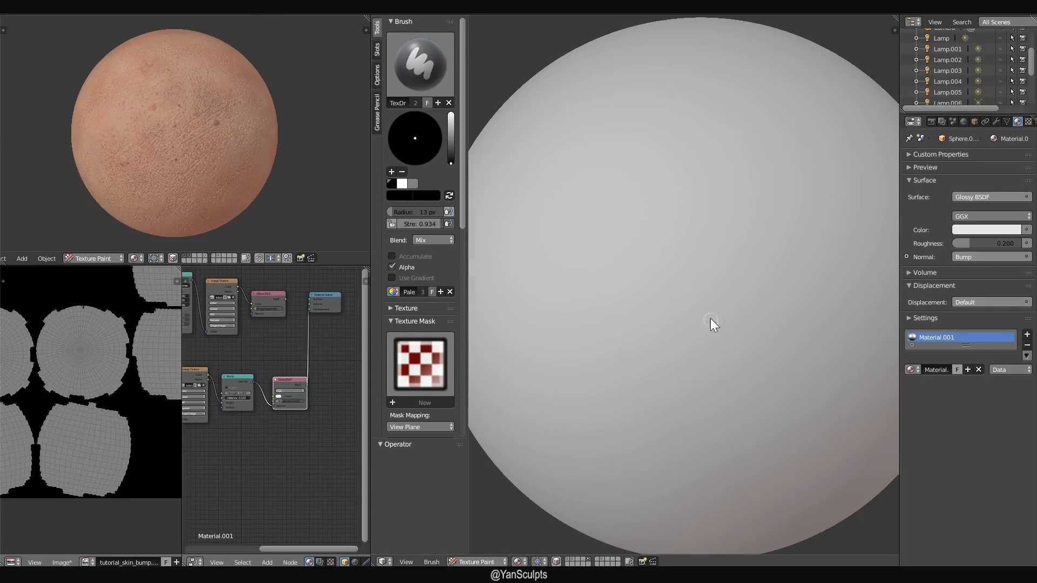
- Test plain black and white strokes on the sphere without a mask and undo both
{"action": "left_click_drag", "start_coordinate": [705, 299], "coordinate": [724, 281]}
{"action": "key", "text": "ctrl+z"}
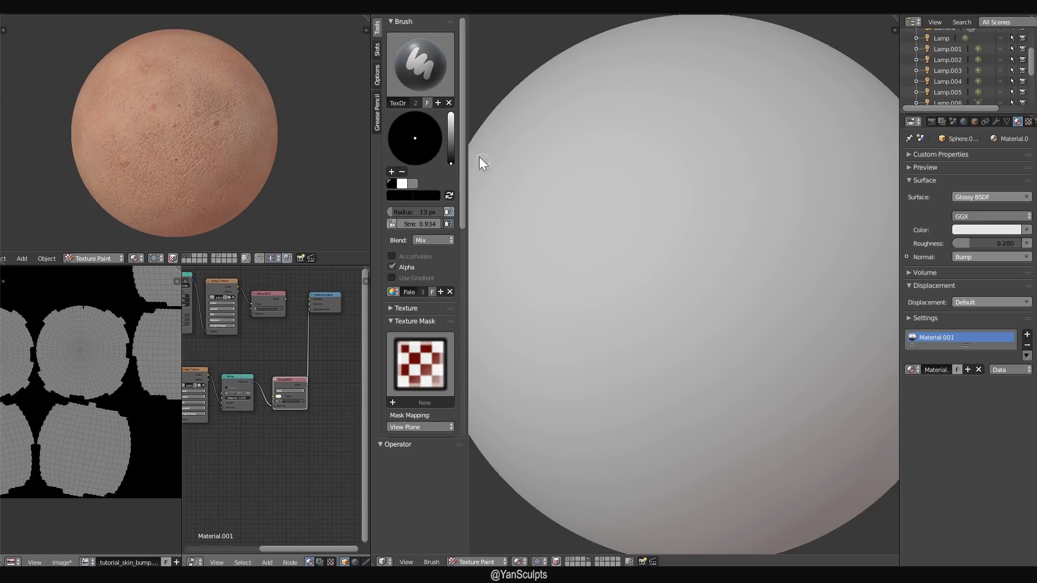
{"action": "left_click_drag", "start_coordinate": [451, 150], "coordinate": [451, 114]}
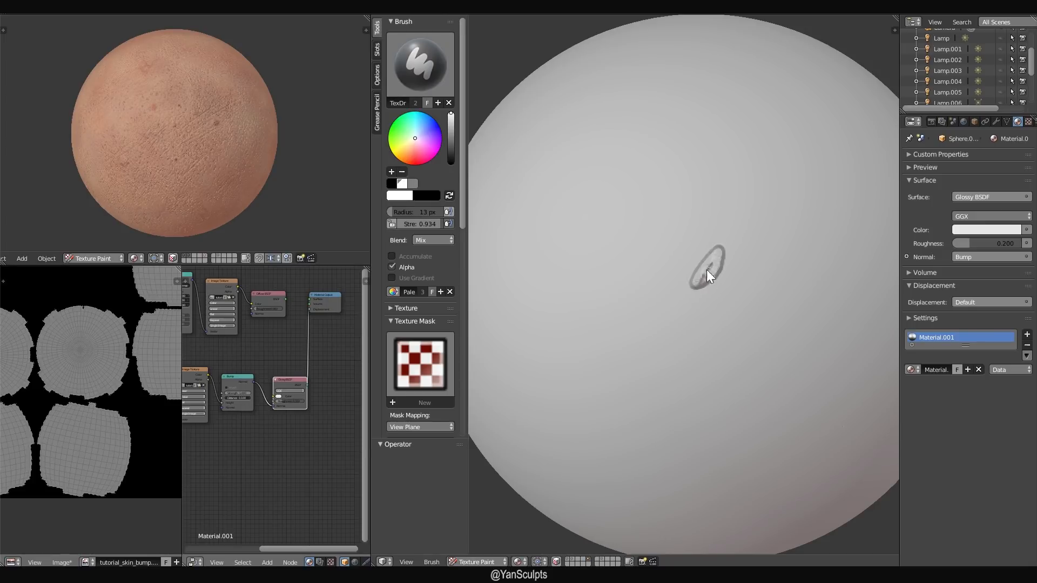
{"action": "scroll", "coordinate": [746, 290], "scroll_direction": "down", "scroll_amount": 5}
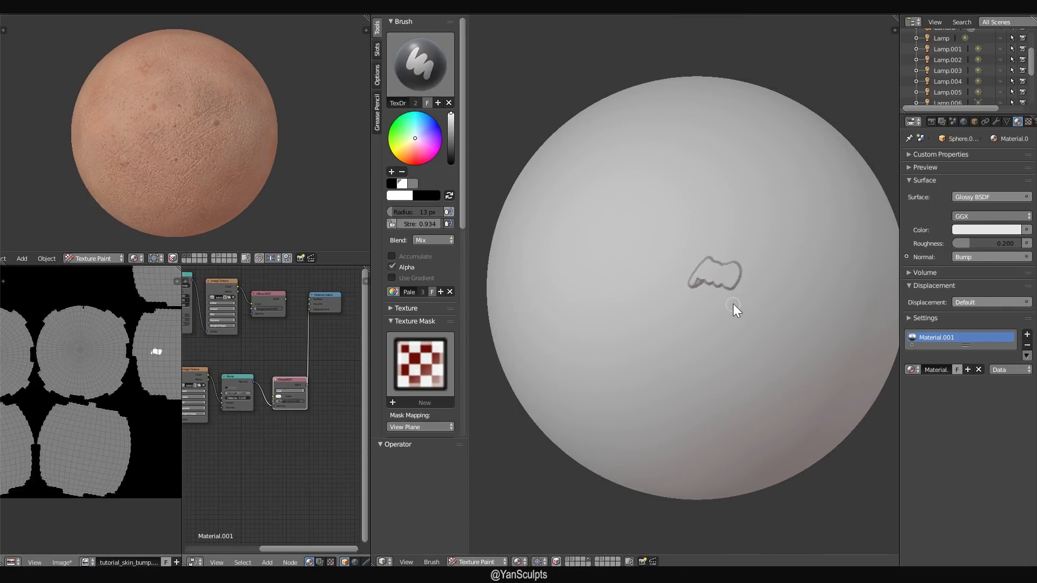
{"action": "key", "text": "ctrl+z"}
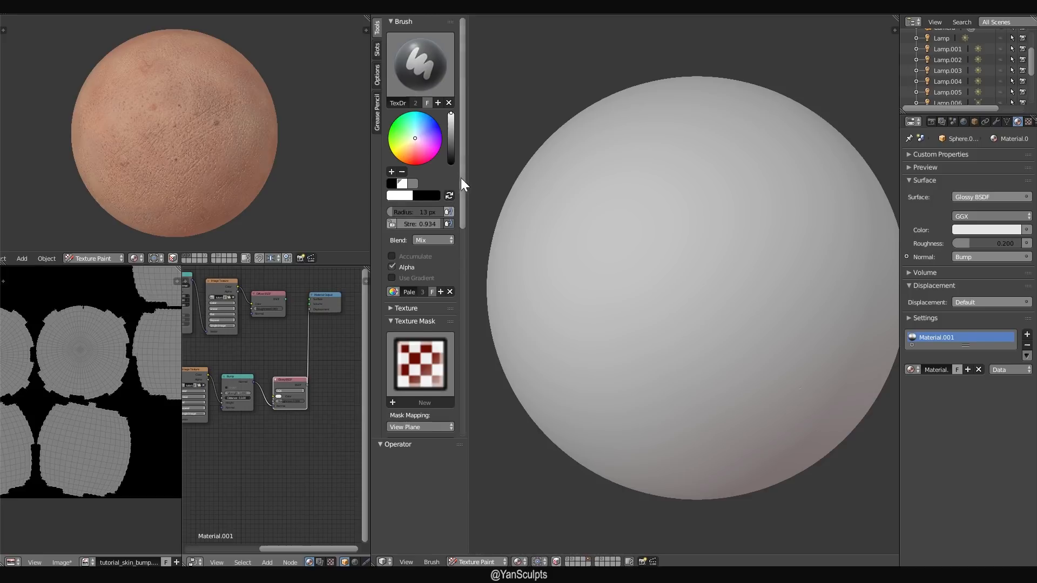
- Give the TexDraw brush the black palette colour and assign Texture.002 as its texture mask
{"action": "scroll", "coordinate": [461, 177], "scroll_direction": "down", "scroll_amount": 1}
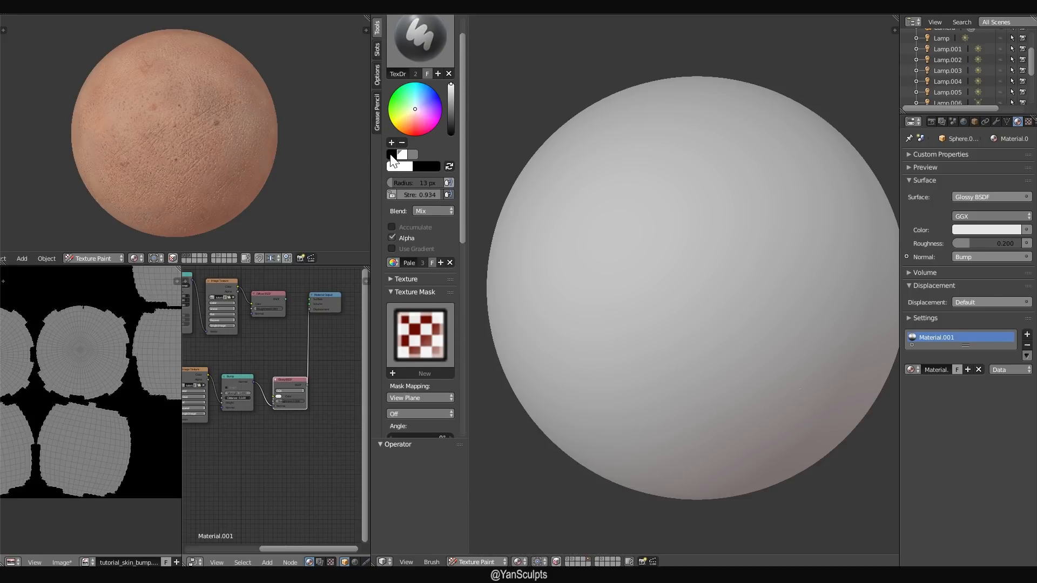
{"action": "left_click", "coordinate": [391, 156]}
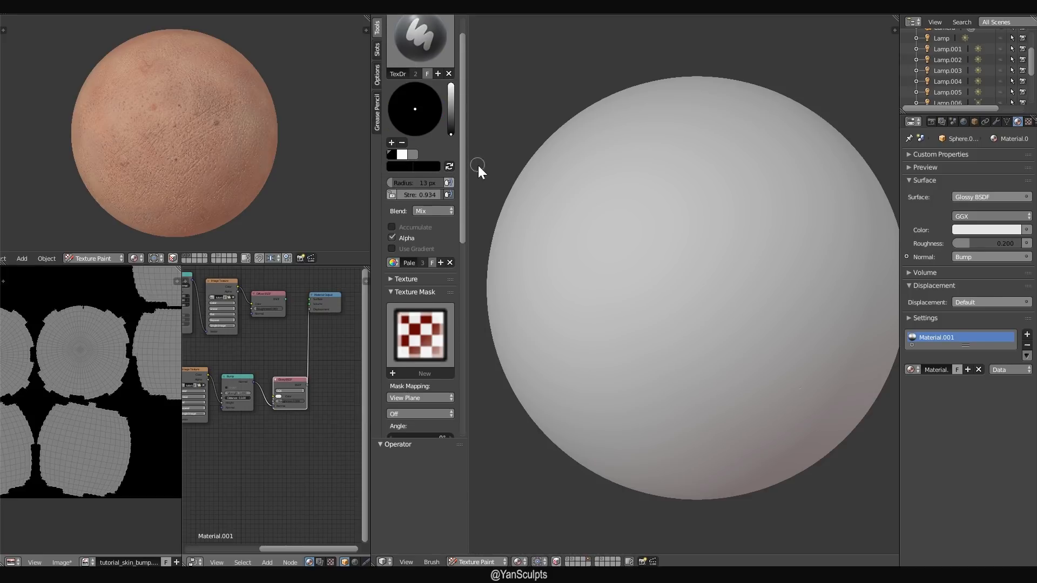
{"action": "mouse_move", "coordinate": [459, 167]}
{"action": "left_mouse_down"}
{"action": "mouse_move", "coordinate": [447, 369]}
{"action": "mouse_move", "coordinate": [458, 381]}
{"action": "mouse_move", "coordinate": [468, 209]}
{"action": "left_mouse_up"}
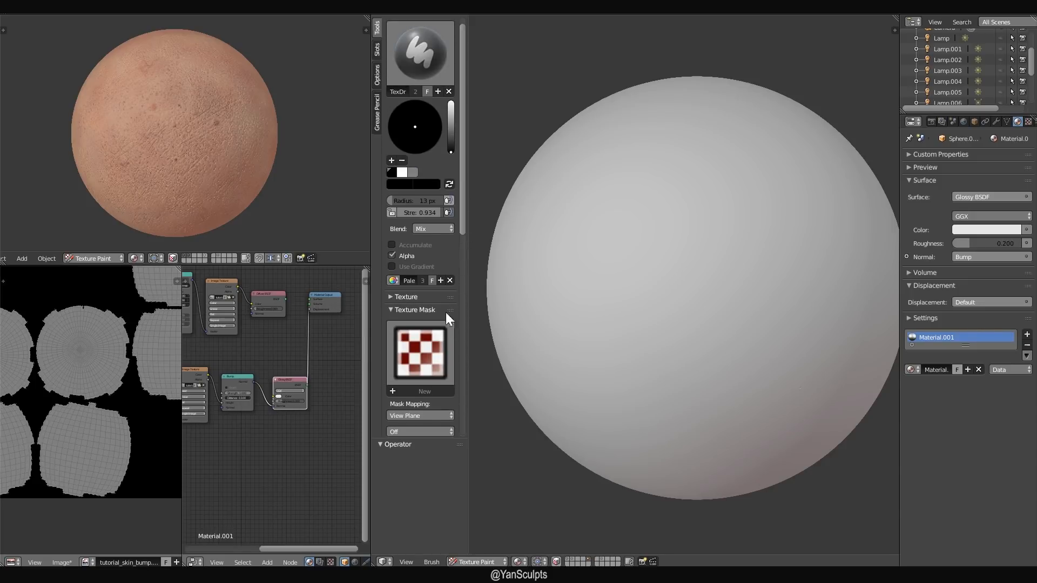
{"action": "left_click", "coordinate": [420, 352]}
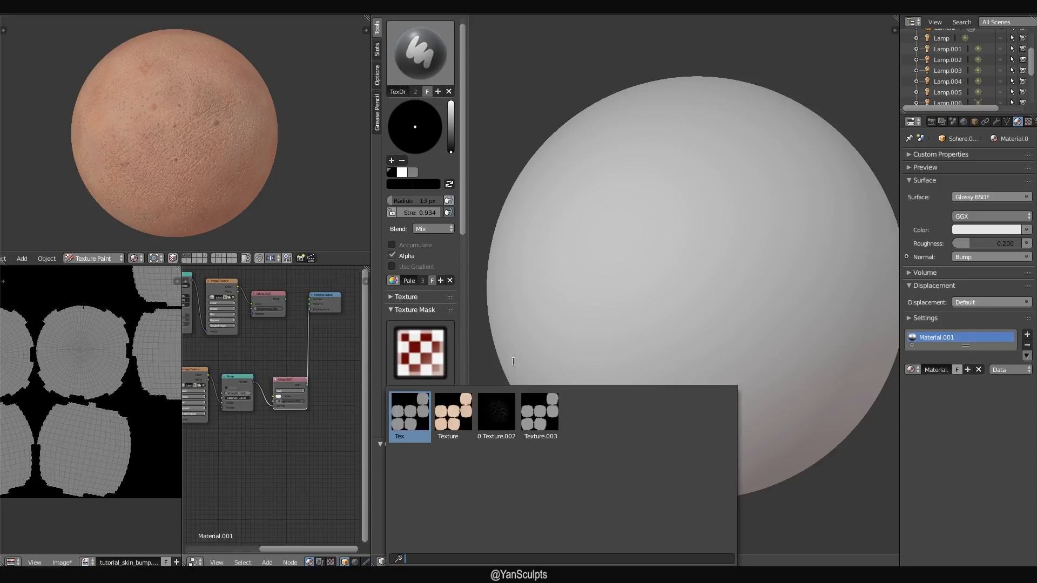
{"action": "left_click", "coordinate": [503, 414]}
- Set the brush's stroke method to Anchored
{"action": "left_click_drag", "start_coordinate": [459, 221], "coordinate": [451, 370]}
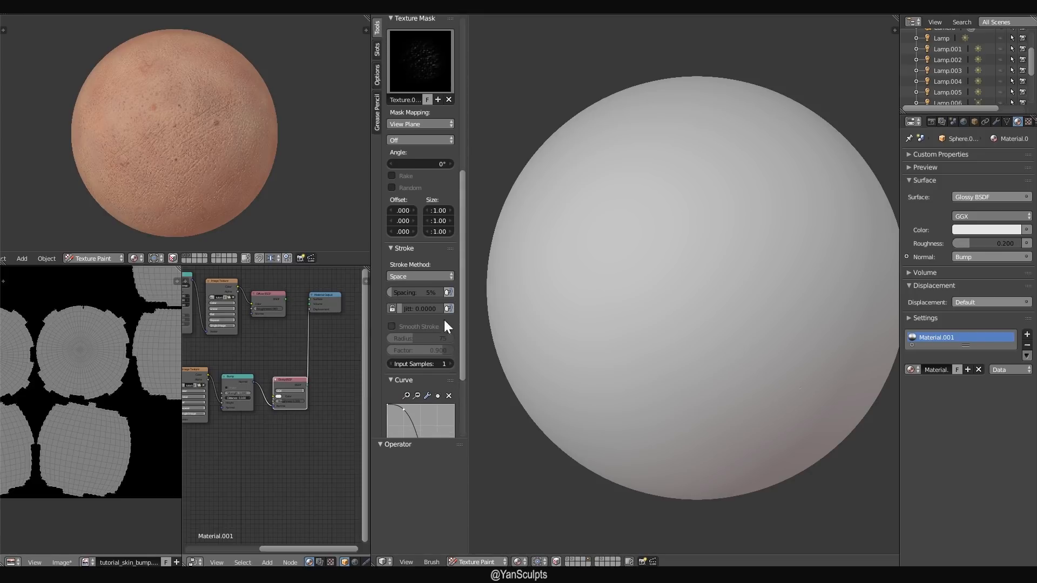
{"action": "left_click", "coordinate": [413, 277]}
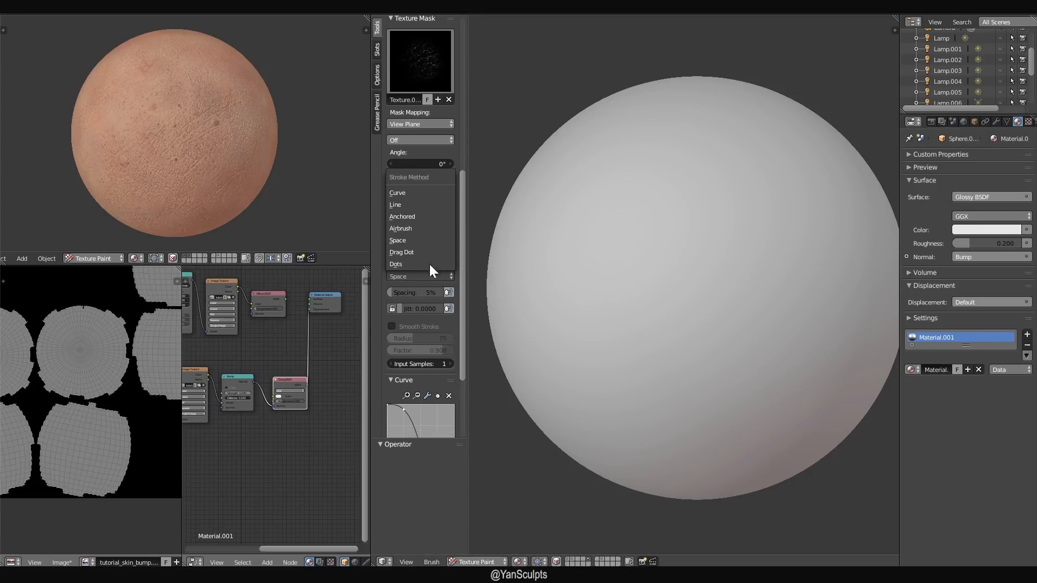
{"action": "left_click", "coordinate": [426, 216]}
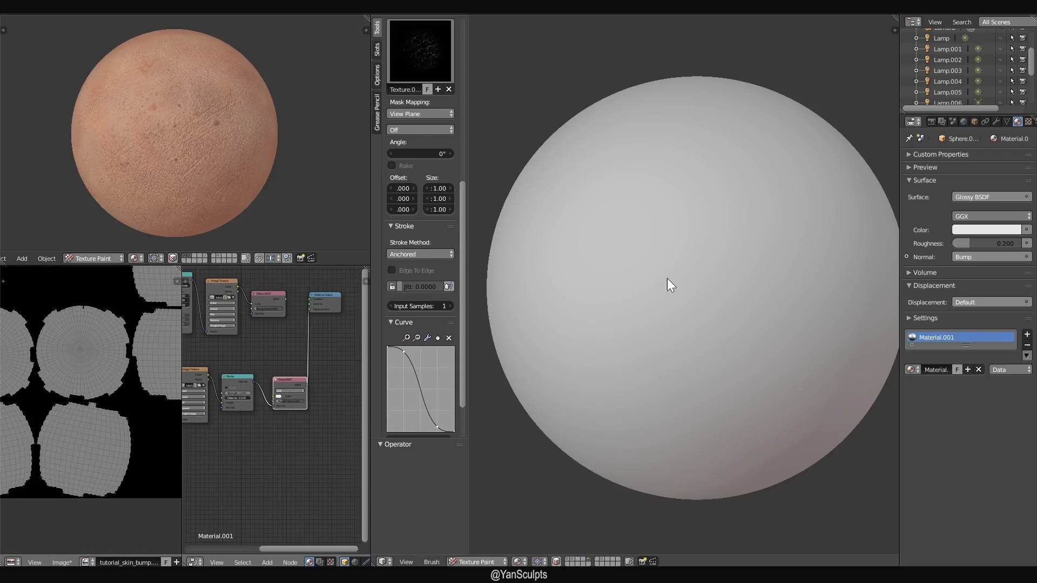
- Stamp one anchored test patch of pores on the sphere, inspect it up close and undo it
{"action": "left_click_drag", "start_coordinate": [656, 295], "coordinate": [732, 332]}
{"action": "mouse_move", "coordinate": [732, 332]}
{"action": "middle_mouse_down"}
{"action": "mouse_move", "coordinate": [711, 322]}
{"action": "mouse_move", "coordinate": [728, 338]}
{"action": "middle_mouse_up"}
{"action": "scroll", "coordinate": [737, 316], "scroll_direction": "up", "scroll_amount": 6}
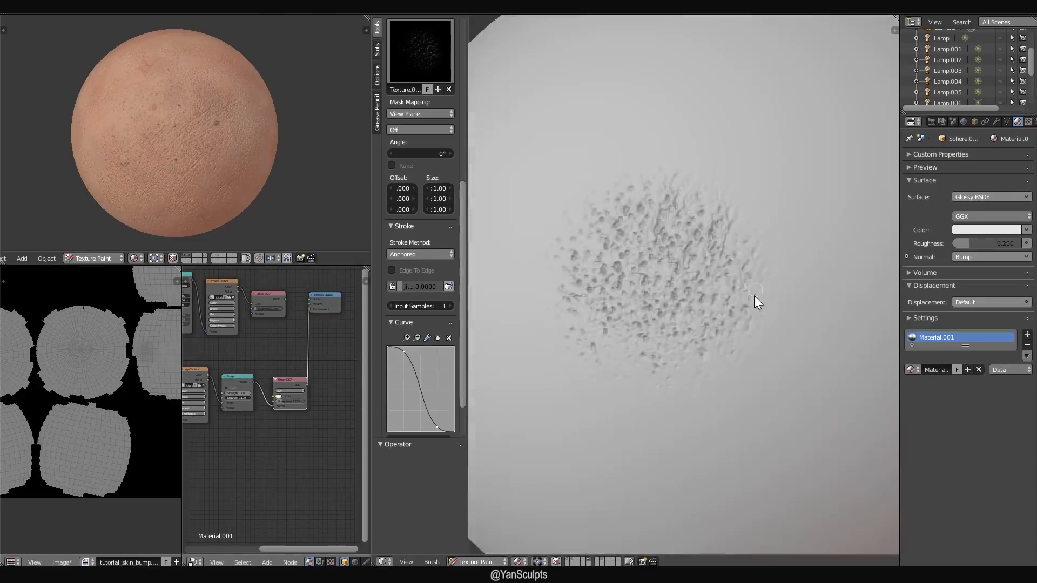
{"action": "scroll", "coordinate": [750, 295], "scroll_direction": "down", "scroll_amount": 8}
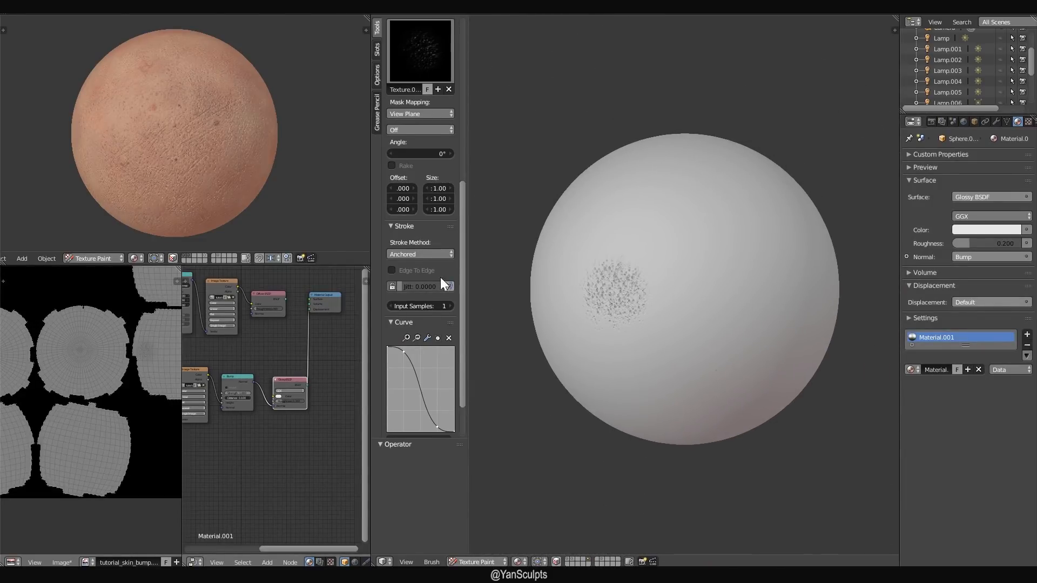
{"action": "left_click_drag", "start_coordinate": [461, 306], "coordinate": [471, 156]}
{"action": "key", "text": "ctrl+z"}
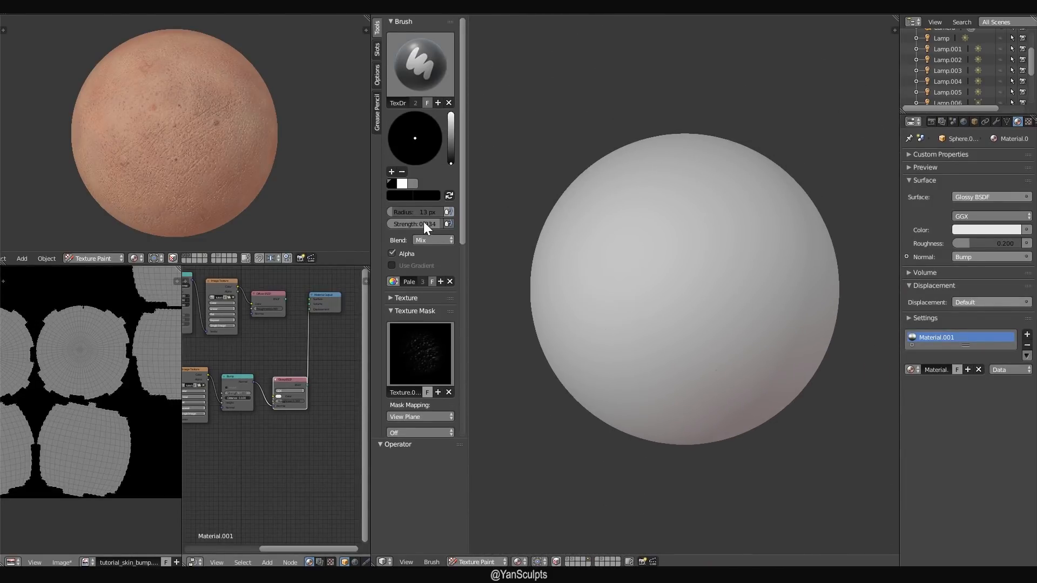
- Set the brush strength to 0.5 and stamp several overlapping anchored pore patches across the sphere
{"action": "type", "text": ".5"}
{"action": "key", "text": "Return"}
{"action": "mouse_move", "coordinate": [652, 282]}
{"action": "left_mouse_down"}
{"action": "mouse_move", "coordinate": [734, 324]}
{"action": "mouse_move", "coordinate": [722, 318]}
{"action": "left_mouse_up"}
{"action": "middle_click_drag", "start_coordinate": [721, 318], "coordinate": [701, 303]}
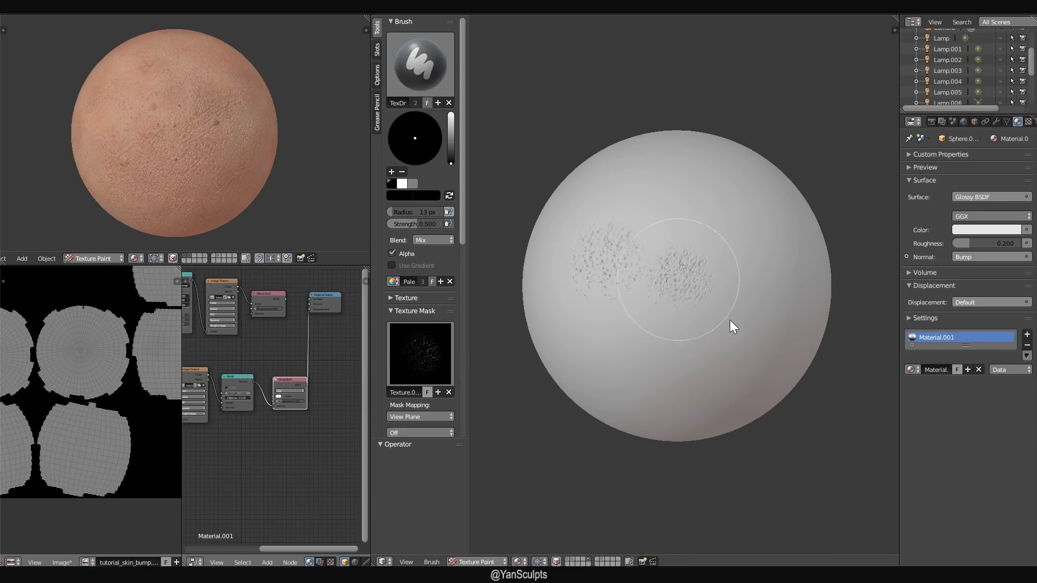
{"action": "left_click_drag", "start_coordinate": [730, 327], "coordinate": [729, 327]}
{"action": "left_click_drag", "start_coordinate": [650, 342], "coordinate": [734, 370]}
{"action": "left_click_drag", "start_coordinate": [705, 209], "coordinate": [760, 275]}
{"action": "middle_click_drag", "start_coordinate": [760, 275], "coordinate": [666, 279]}
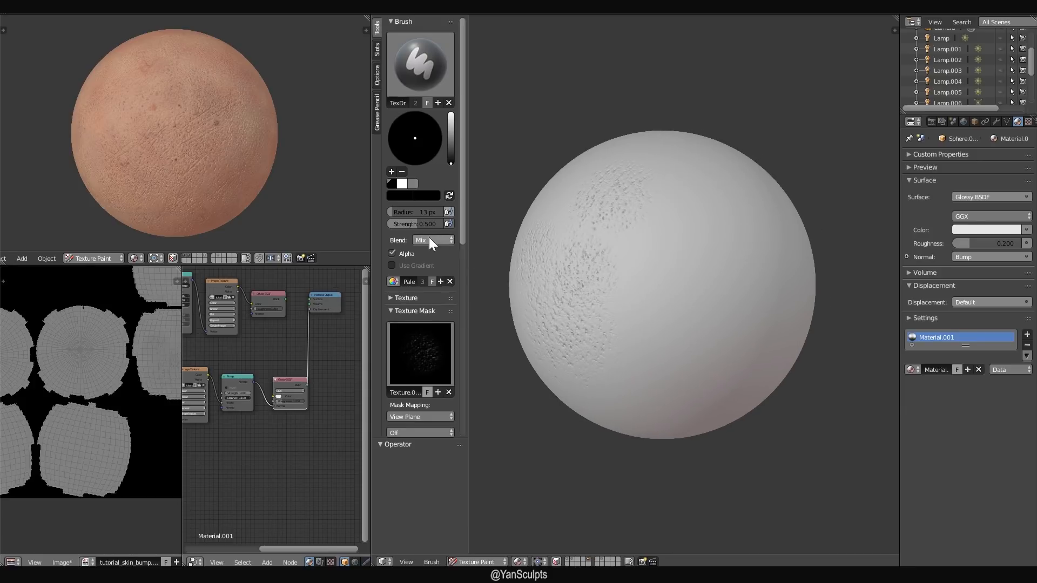
- Set the brush strength to 0.2 and stamp fainter pore patches beside the existing ones
{"action": "type", "text": "0.2"}
{"action": "key", "text": "Return"}
{"action": "left_click_drag", "start_coordinate": [640, 251], "coordinate": [708, 303]}
{"action": "mouse_move", "coordinate": [713, 337]}
{"action": "middle_mouse_down"}
{"action": "mouse_move", "coordinate": [717, 321]}
{"action": "mouse_move", "coordinate": [649, 271]}
{"action": "middle_mouse_up"}
{"action": "left_click_drag", "start_coordinate": [703, 308], "coordinate": [703, 307]}
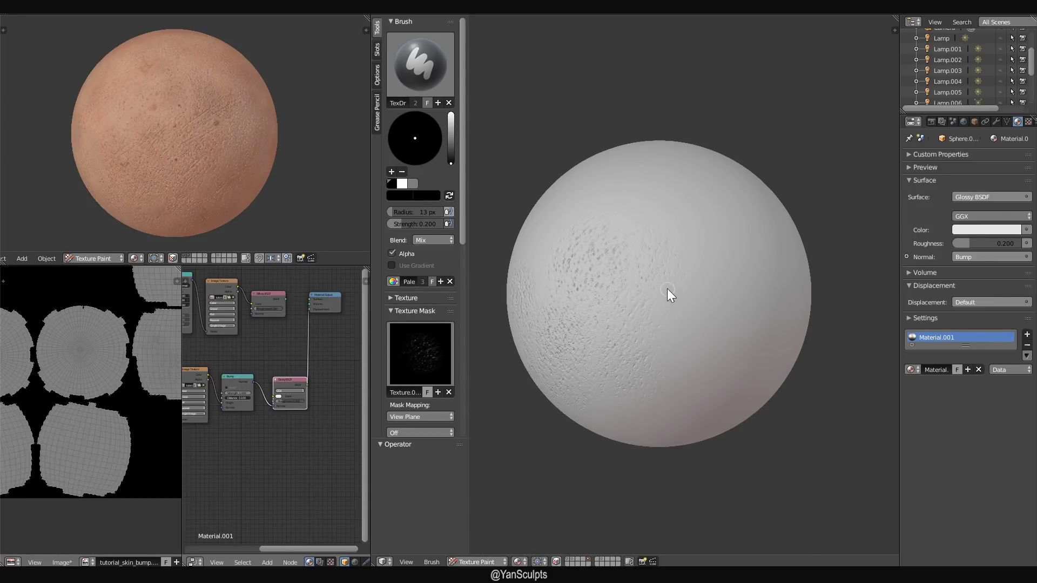
- Extend the faint pore texture over the opposite side of the painted area with more anchored stamps at varied sizes
{"action": "middle_click_drag", "start_coordinate": [666, 289], "coordinate": [717, 289]}
{"action": "left_click_drag", "start_coordinate": [642, 261], "coordinate": [689, 298]}
{"action": "middle_click_drag", "start_coordinate": [688, 298], "coordinate": [699, 277]}
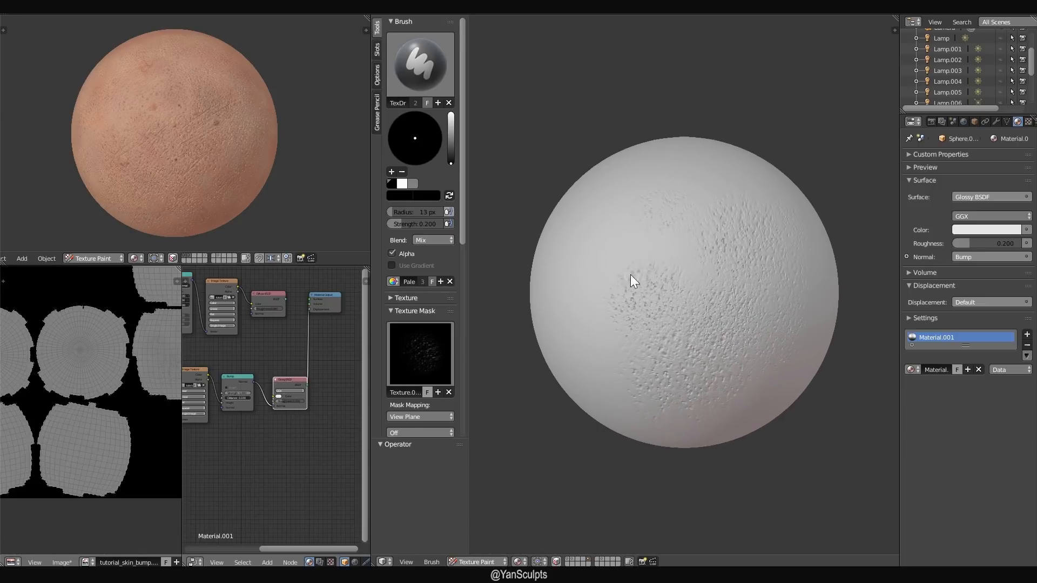
{"action": "left_click_drag", "start_coordinate": [669, 286], "coordinate": [682, 295]}
{"action": "middle_click_drag", "start_coordinate": [640, 342], "coordinate": [656, 294]}
{"action": "left_click_drag", "start_coordinate": [631, 241], "coordinate": [703, 288]}
{"action": "middle_click_drag", "start_coordinate": [708, 307], "coordinate": [710, 290]}
{"action": "left_click_drag", "start_coordinate": [633, 275], "coordinate": [713, 324]}
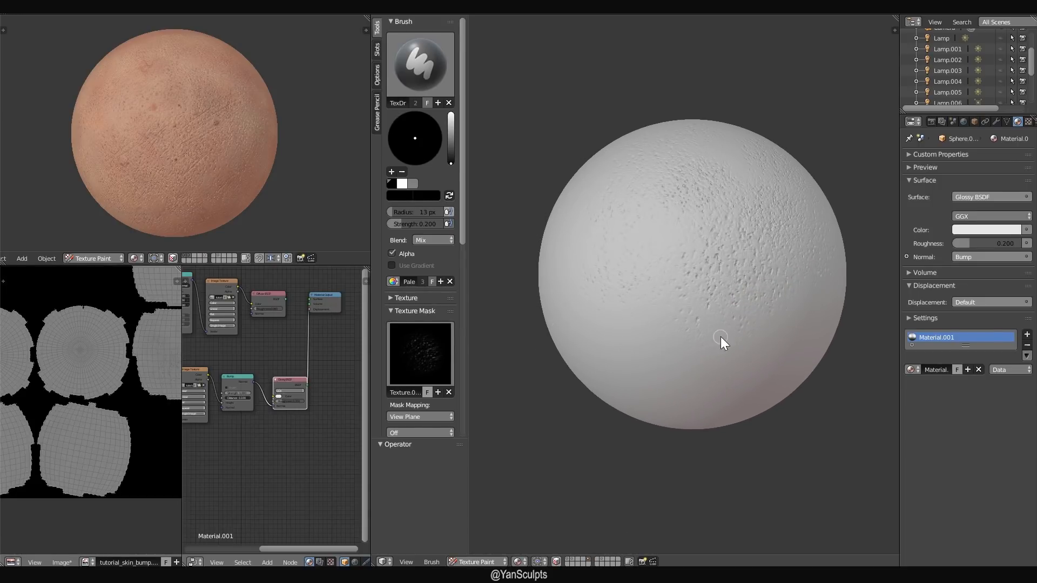
- Stamp more faint anchored pore patches over the smooth area along one side of the painted pores
{"action": "middle_click_drag", "start_coordinate": [720, 336], "coordinate": [643, 339]}
{"action": "left_click_drag", "start_coordinate": [605, 331], "coordinate": [687, 312]}
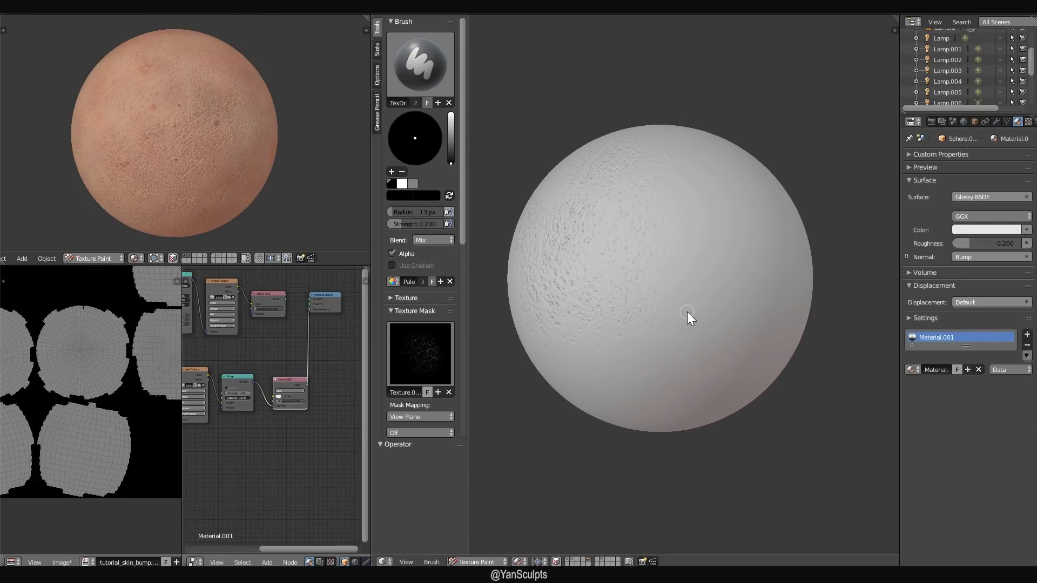
{"action": "middle_click_drag", "start_coordinate": [690, 303], "coordinate": [669, 323]}
{"action": "left_click_drag", "start_coordinate": [629, 299], "coordinate": [701, 331]}
{"action": "middle_click_drag", "start_coordinate": [684, 272], "coordinate": [689, 310]}
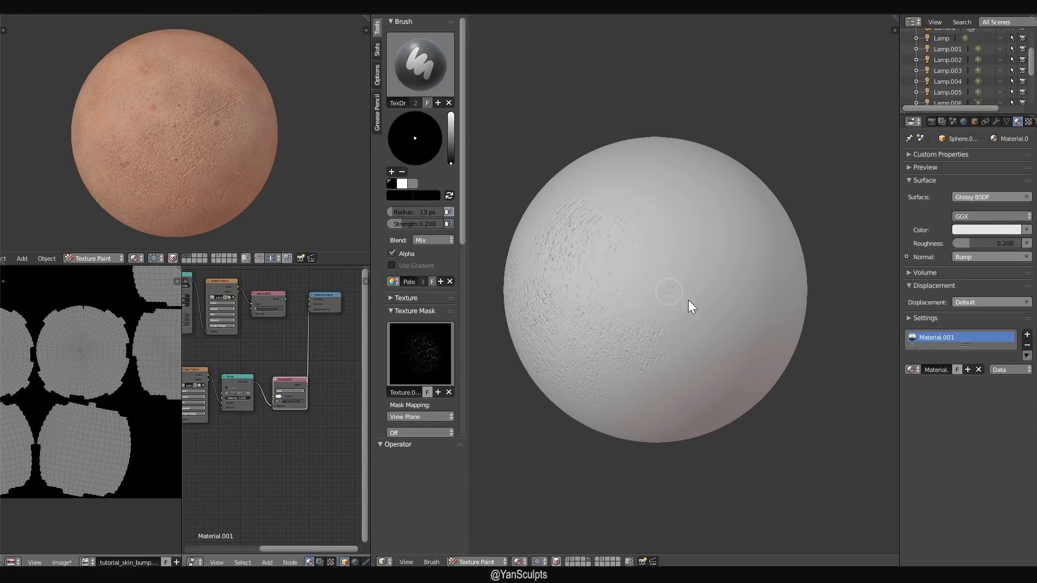
{"action": "left_click_drag", "start_coordinate": [670, 287], "coordinate": [734, 285]}
{"action": "left_click_drag", "start_coordinate": [668, 229], "coordinate": [743, 266]}
{"action": "middle_click_drag", "start_coordinate": [743, 266], "coordinate": [717, 275]}
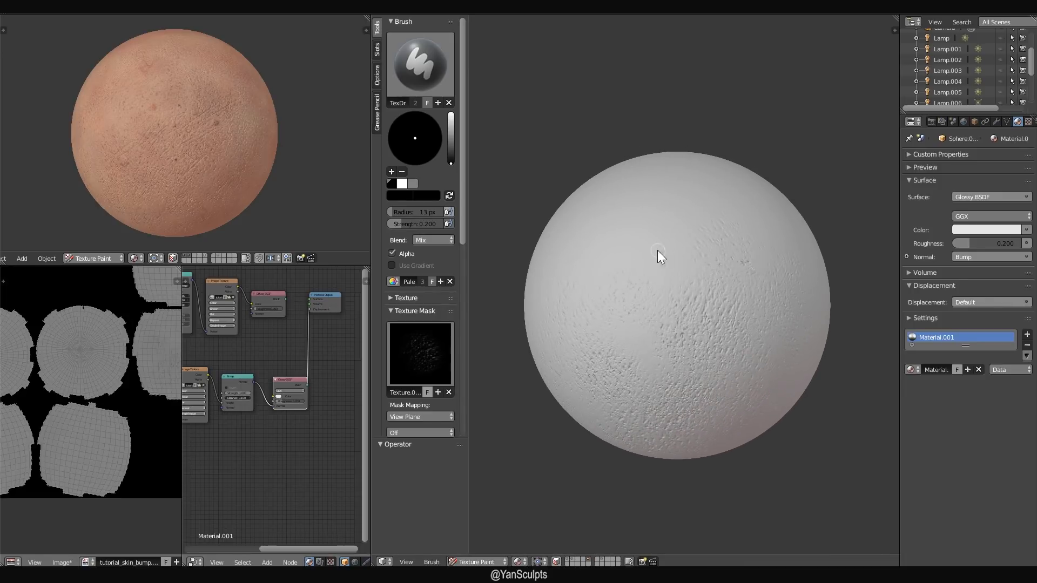
- Continue the faint anchored pore stamps across the opposite side and the bare lower area of the sphere
{"action": "left_click_drag", "start_coordinate": [653, 249], "coordinate": [717, 278]}
{"action": "middle_click_drag", "start_coordinate": [662, 283], "coordinate": [706, 278]}
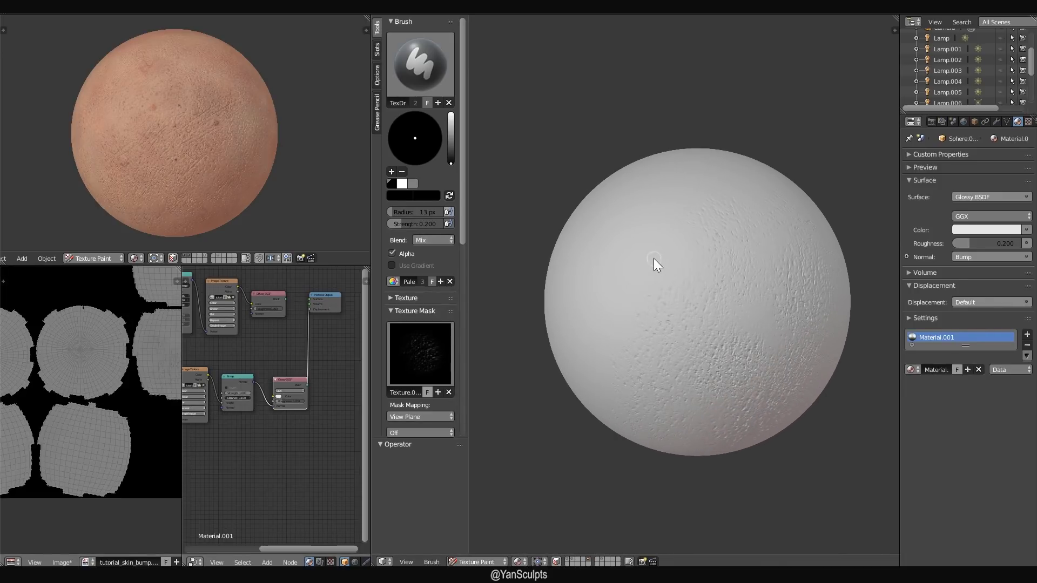
{"action": "left_click_drag", "start_coordinate": [650, 262], "coordinate": [708, 284]}
{"action": "middle_click_drag", "start_coordinate": [646, 351], "coordinate": [695, 296]}
{"action": "left_click_drag", "start_coordinate": [707, 308], "coordinate": [719, 337]}
{"action": "middle_click_drag", "start_coordinate": [712, 335], "coordinate": [718, 324]}
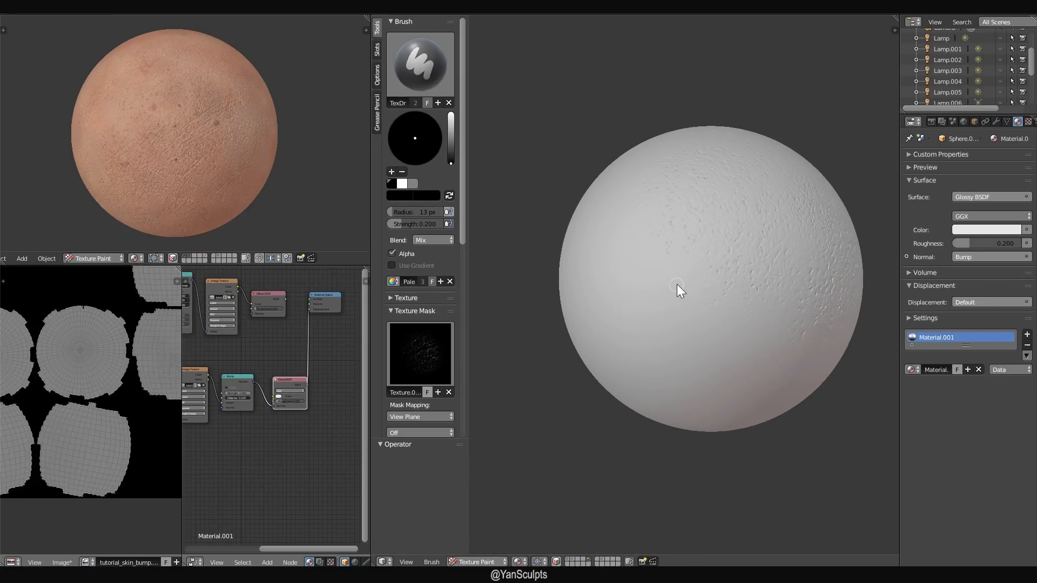
{"action": "left_click_drag", "start_coordinate": [666, 293], "coordinate": [740, 343]}
{"action": "middle_click_drag", "start_coordinate": [739, 345], "coordinate": [720, 319]}
{"action": "left_click_drag", "start_coordinate": [675, 247], "coordinate": [731, 295]}
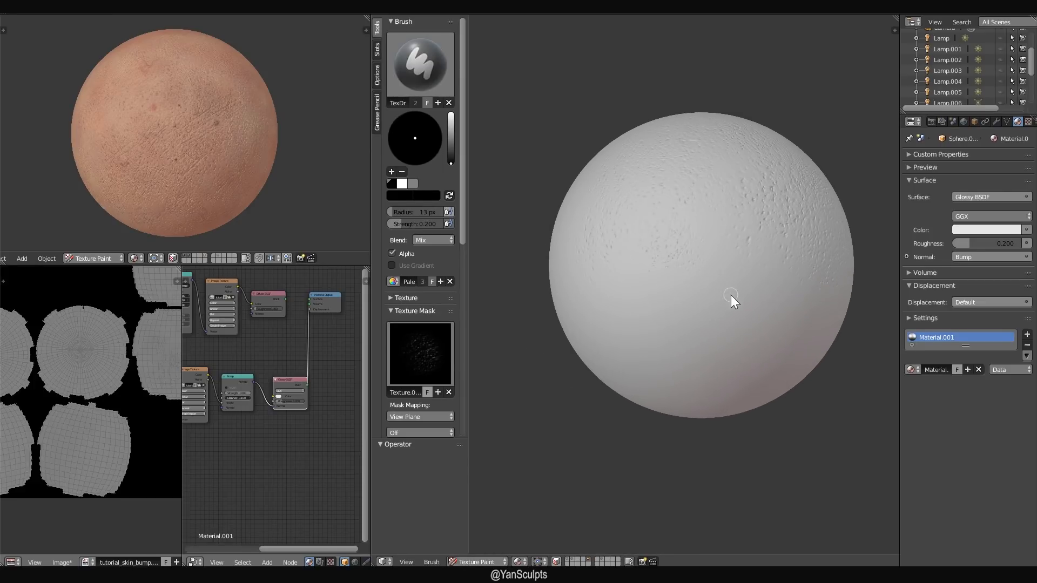
{"action": "middle_click_drag", "start_coordinate": [731, 294], "coordinate": [719, 274]}
{"action": "left_click_drag", "start_coordinate": [698, 238], "coordinate": [760, 272]}
- Fill the remaining smooth patches beside the lower pores with anchored stamps and check the coverage around the sphere
{"action": "middle_click_drag", "start_coordinate": [760, 276], "coordinate": [662, 308]}
{"action": "middle_click_drag", "start_coordinate": [731, 340], "coordinate": [665, 303]}
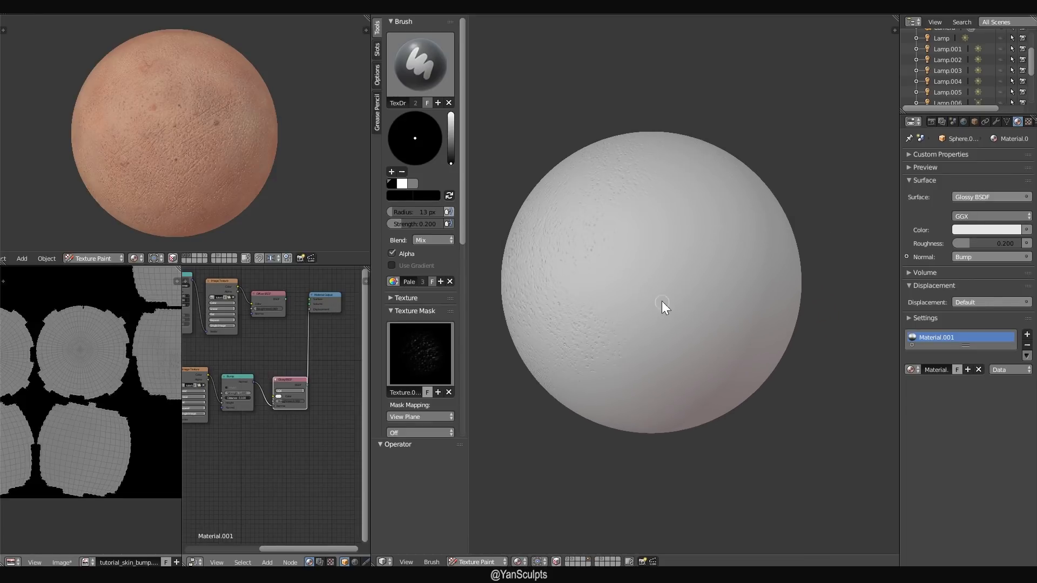
{"action": "left_click_drag", "start_coordinate": [636, 305], "coordinate": [710, 338]}
{"action": "middle_click_drag", "start_coordinate": [695, 296], "coordinate": [659, 284]}
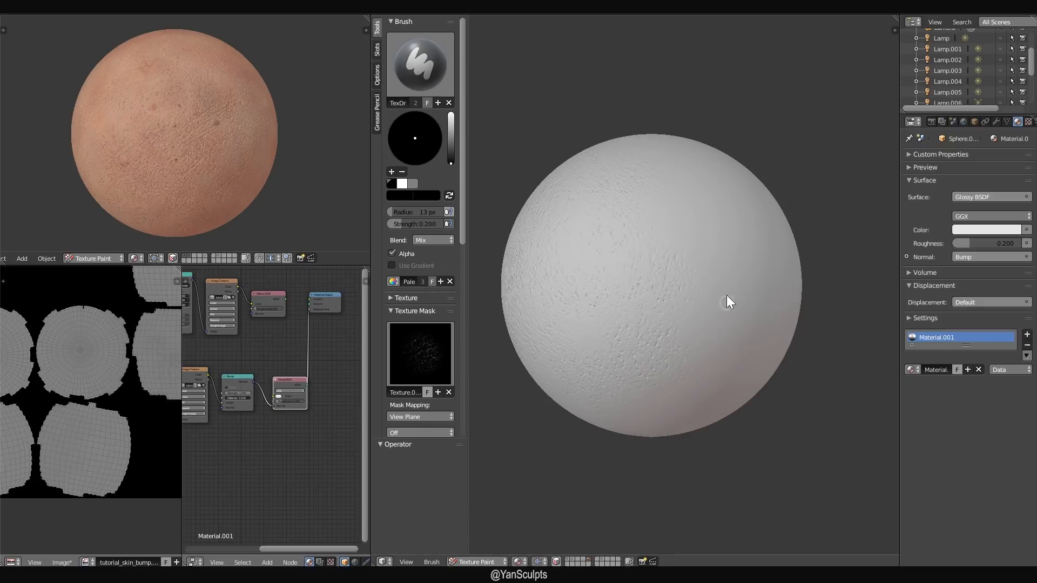
{"action": "mouse_move", "coordinate": [726, 296]}
{"action": "middle_mouse_down"}
{"action": "mouse_move", "coordinate": [677, 299]}
{"action": "mouse_move", "coordinate": [685, 230]}
{"action": "middle_mouse_up"}
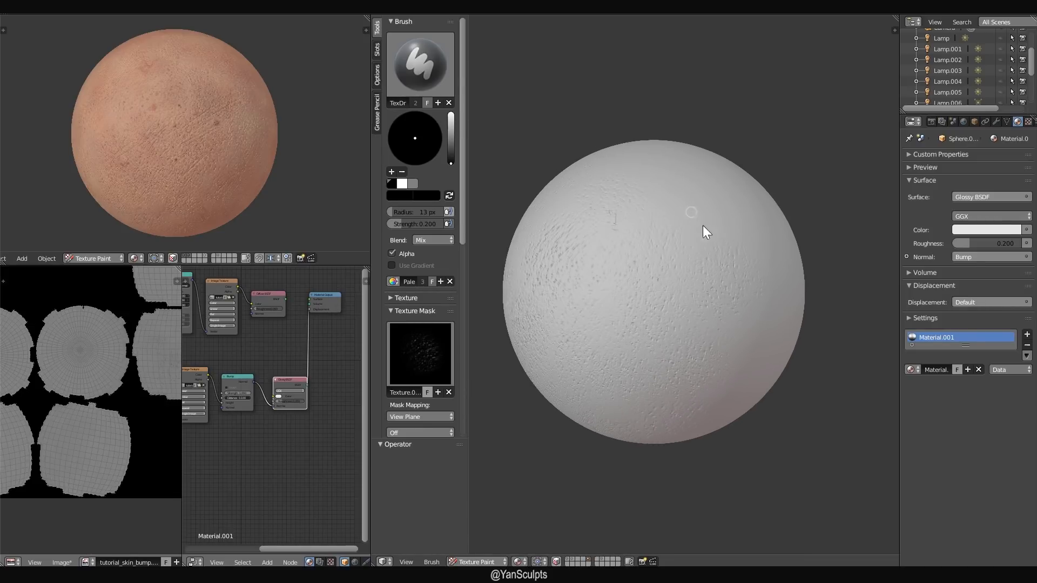
{"action": "mouse_move", "coordinate": [750, 245]}
{"action": "middle_mouse_down"}
{"action": "mouse_move", "coordinate": [796, 251]}
{"action": "mouse_move", "coordinate": [763, 270]}
{"action": "mouse_move", "coordinate": [708, 242]}
{"action": "mouse_move", "coordinate": [726, 265]}
{"action": "mouse_move", "coordinate": [717, 245]}
{"action": "middle_mouse_up"}
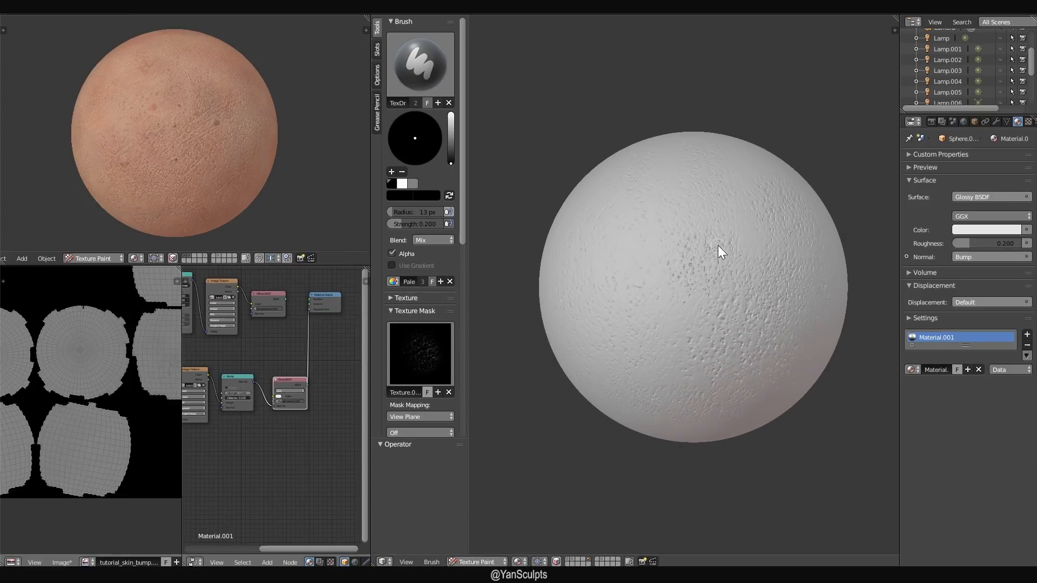
- Connect the skin Image Texture's Color output to the Glossy BSDF's Color input
{"action": "scroll", "coordinate": [264, 379], "scroll_direction": "up", "scroll_amount": 4}
{"action": "middle_click_drag", "start_coordinate": [267, 361], "coordinate": [224, 438]}
{"action": "scroll", "coordinate": [260, 400], "scroll_direction": "up", "scroll_amount": 4}
{"action": "middle_click_drag", "start_coordinate": [260, 393], "coordinate": [326, 374]}
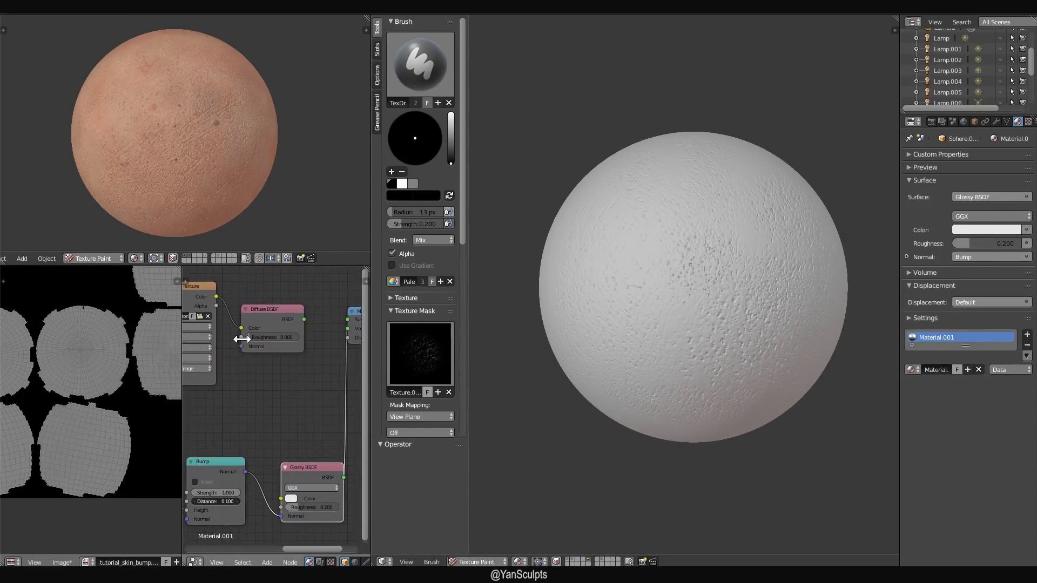
{"action": "left_click_drag", "start_coordinate": [216, 297], "coordinate": [281, 498]}
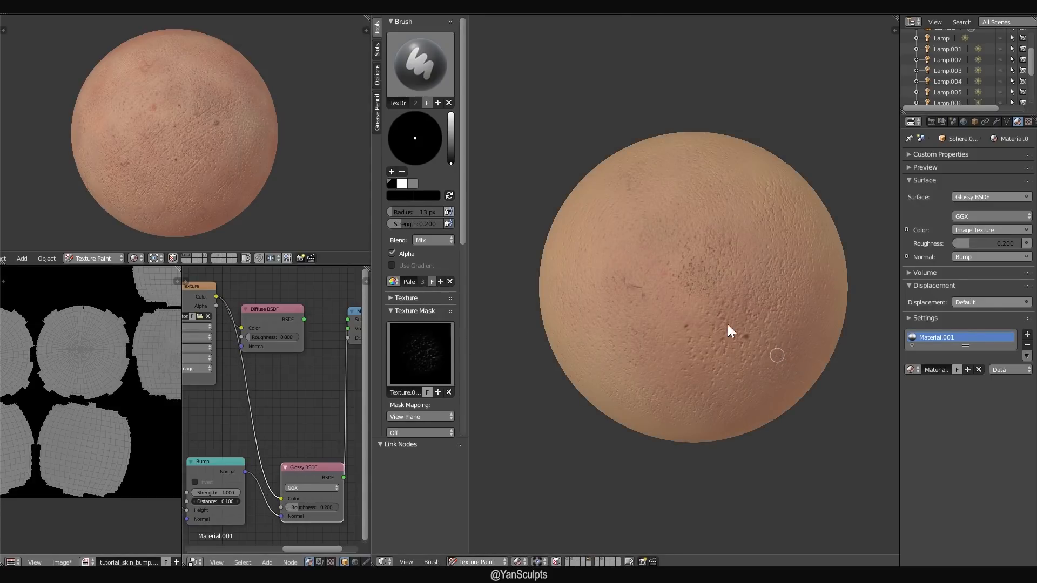
- Examine the pores on the coloured sphere from several sides and look closely at the wrinkle detail on the reference sphere
{"action": "mouse_move", "coordinate": [714, 352]}
{"action": "middle_mouse_down"}
{"action": "mouse_move", "coordinate": [704, 343]}
{"action": "mouse_move", "coordinate": [753, 338]}
{"action": "mouse_move", "coordinate": [673, 274]}
{"action": "middle_mouse_up"}
{"action": "mouse_move", "coordinate": [704, 317]}
{"action": "middle_mouse_down"}
{"action": "mouse_move", "coordinate": [753, 331]}
{"action": "mouse_move", "coordinate": [759, 354]}
{"action": "mouse_move", "coordinate": [711, 317]}
{"action": "middle_mouse_up"}
{"action": "middle_click_drag", "start_coordinate": [575, 302], "coordinate": [673, 282]}
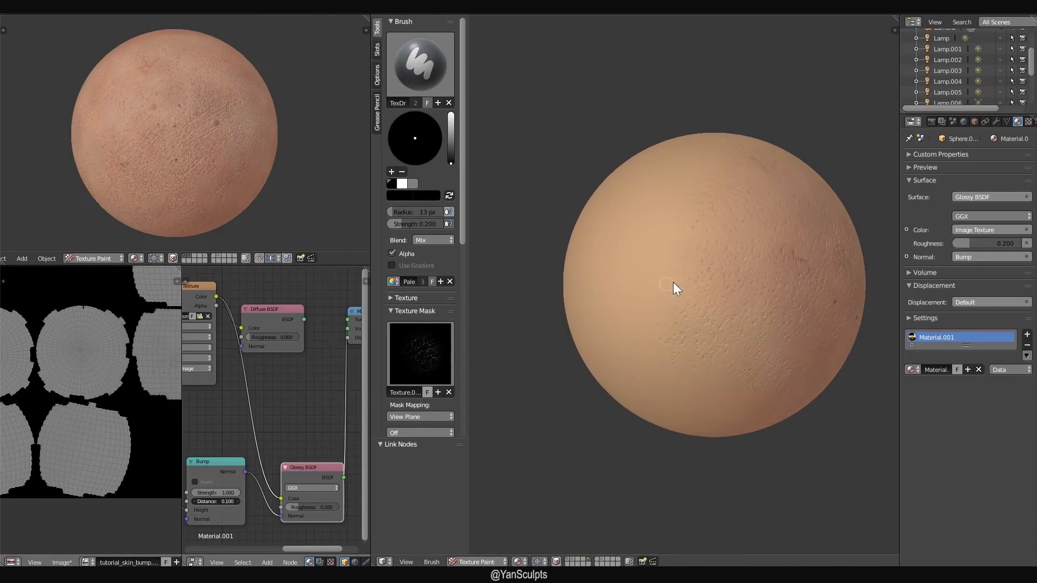
{"action": "middle_click_drag", "start_coordinate": [733, 322], "coordinate": [705, 274]}
{"action": "middle_click_drag", "start_coordinate": [785, 327], "coordinate": [712, 326]}
{"action": "scroll", "coordinate": [724, 362], "scroll_direction": "up", "scroll_amount": 1}
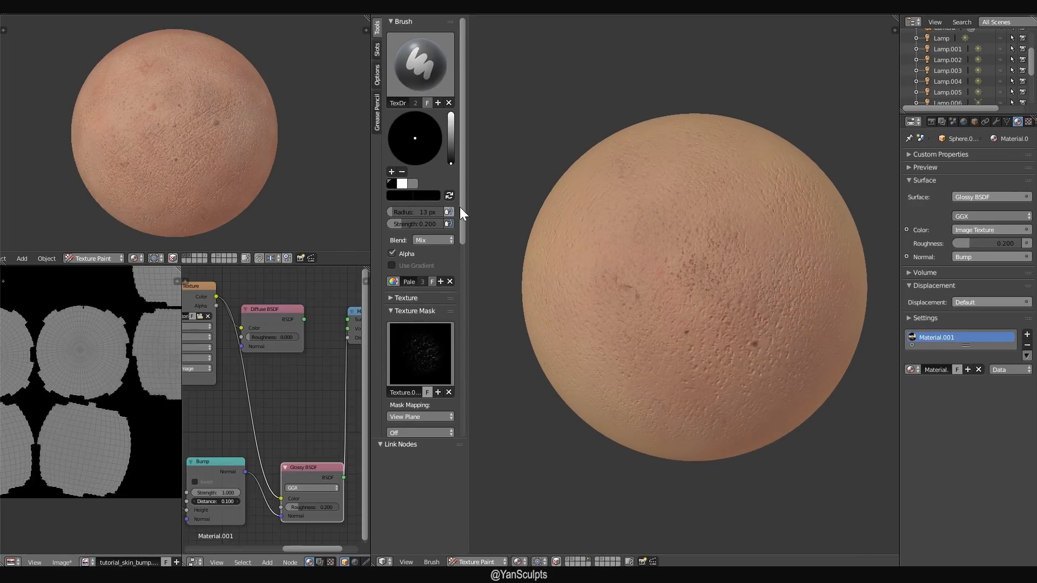
{"action": "scroll", "coordinate": [459, 206], "scroll_direction": "down", "scroll_amount": 3}
{"action": "scroll", "coordinate": [459, 246], "scroll_direction": "up", "scroll_amount": 3}
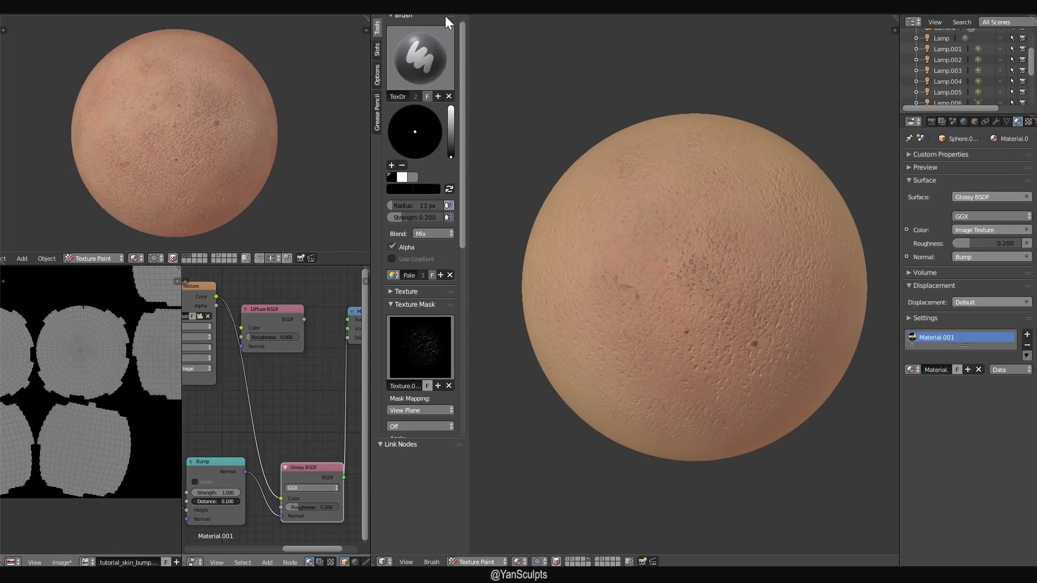
{"action": "scroll", "coordinate": [276, 142], "scroll_direction": "up", "scroll_amount": 5}
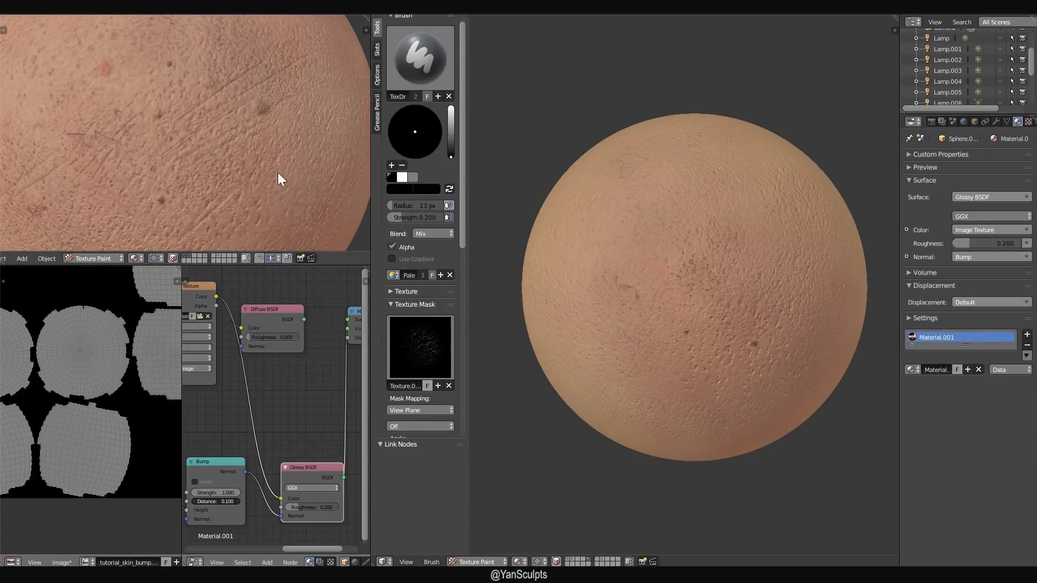
{"action": "scroll", "coordinate": [283, 145], "scroll_direction": "down", "scroll_amount": 5}
{"action": "scroll", "coordinate": [282, 143], "scroll_direction": "down", "scroll_amount": 1}
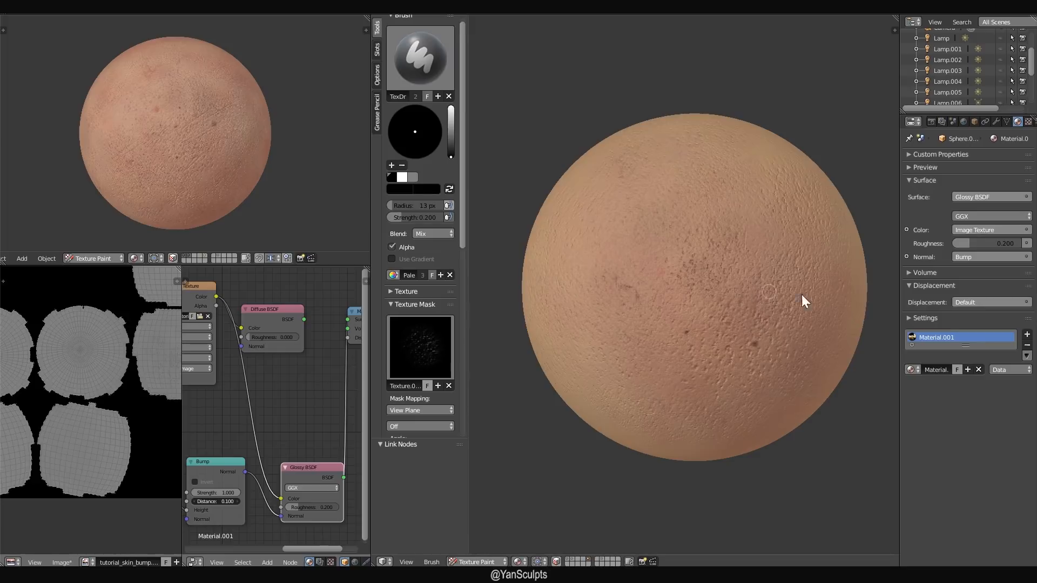
- Remove the mask texture from the TexDraw brush
{"action": "scroll", "coordinate": [460, 216], "scroll_direction": "down", "scroll_amount": 1}
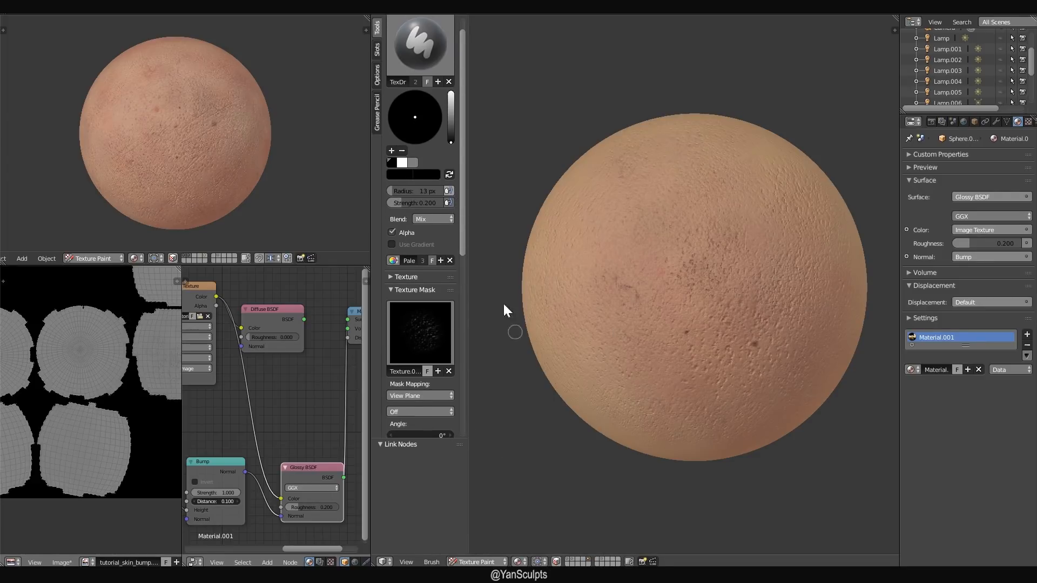
{"action": "scroll", "coordinate": [462, 270], "scroll_direction": "down", "scroll_amount": 6}
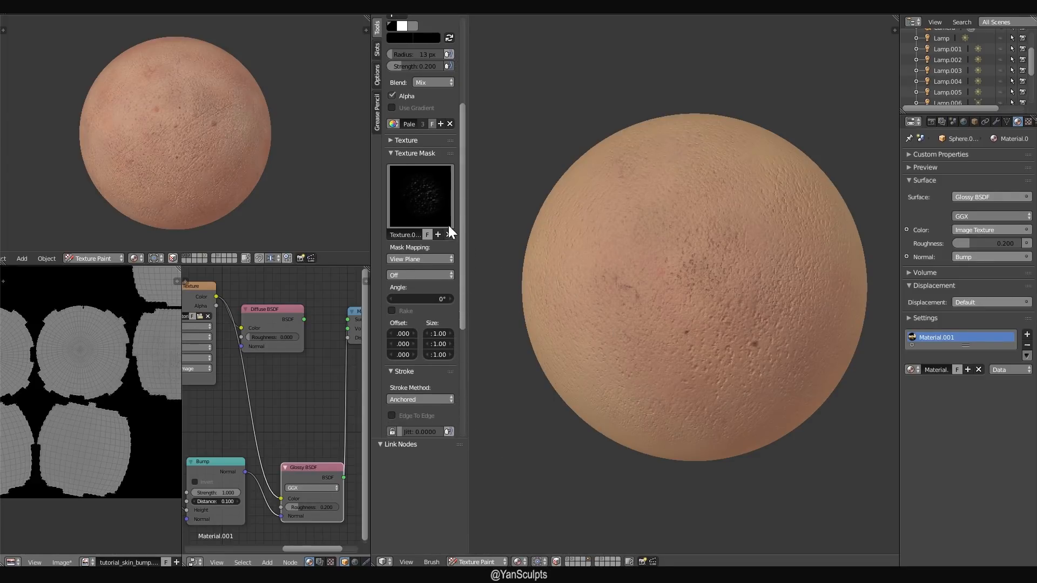
{"action": "left_click", "coordinate": [449, 234]}
{"action": "left_click_drag", "start_coordinate": [461, 218], "coordinate": [456, 341]}
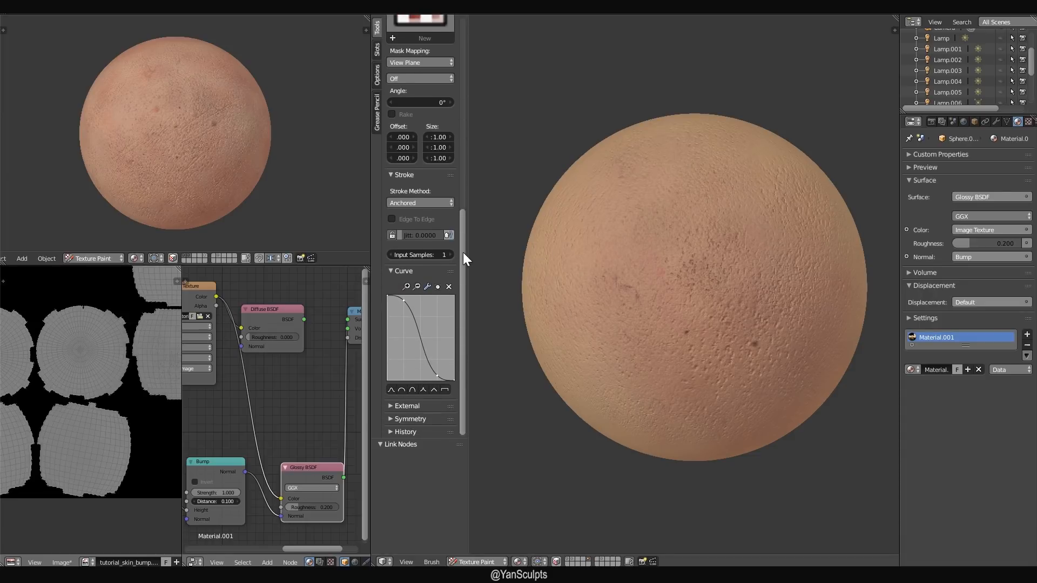
{"action": "scroll", "coordinate": [462, 252], "scroll_direction": "up", "scroll_amount": 14}
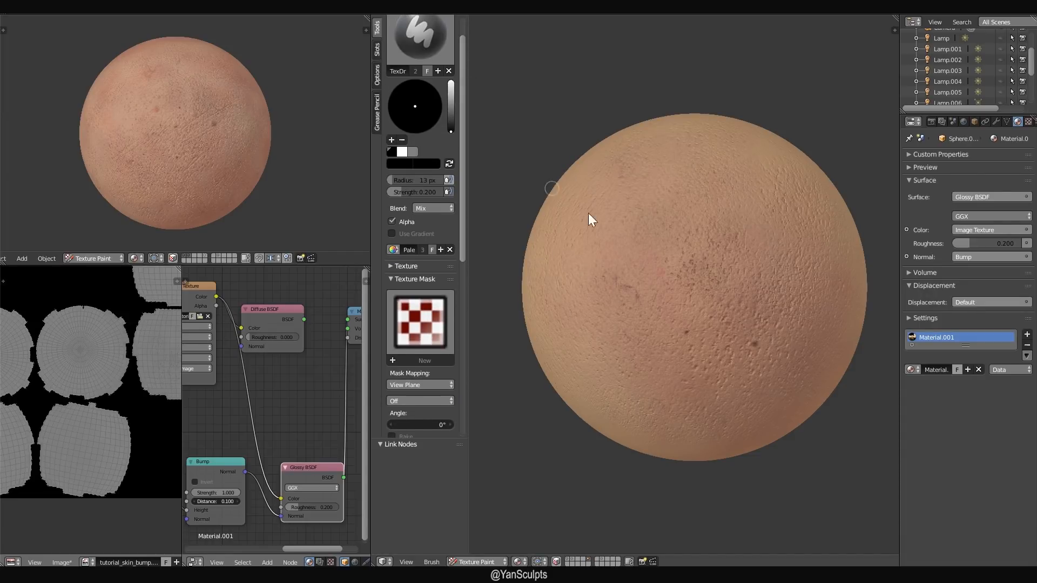
- Set the brush radius to 15 px and the stroke method to Space
{"action": "key", "text": "f"}
{"action": "left_click", "coordinate": [752, 269]}
{"action": "scroll", "coordinate": [717, 305], "scroll_direction": "up", "scroll_amount": 3}
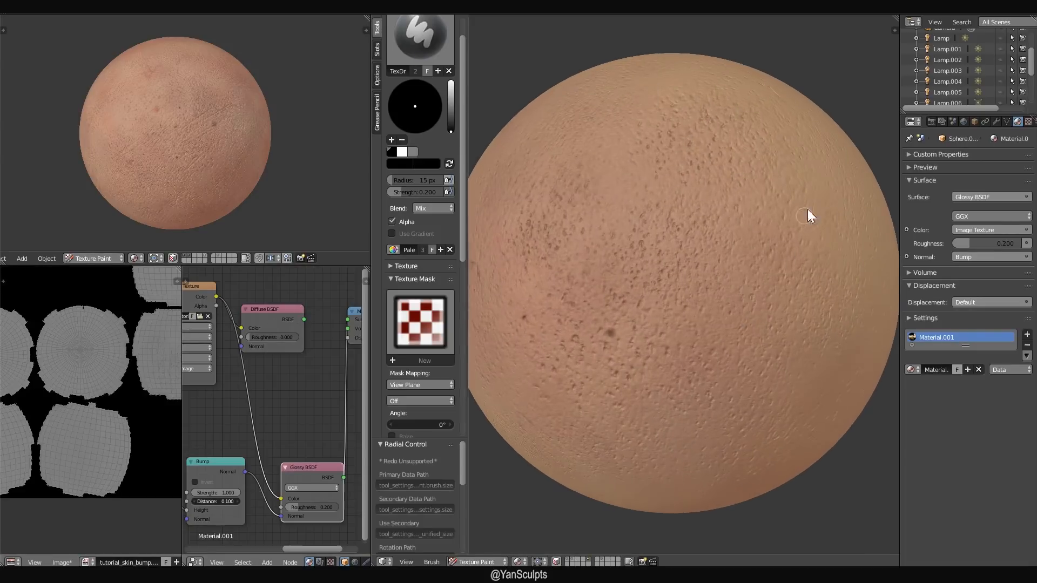
{"action": "key", "text": "f"}
{"action": "left_click", "coordinate": [810, 185]}
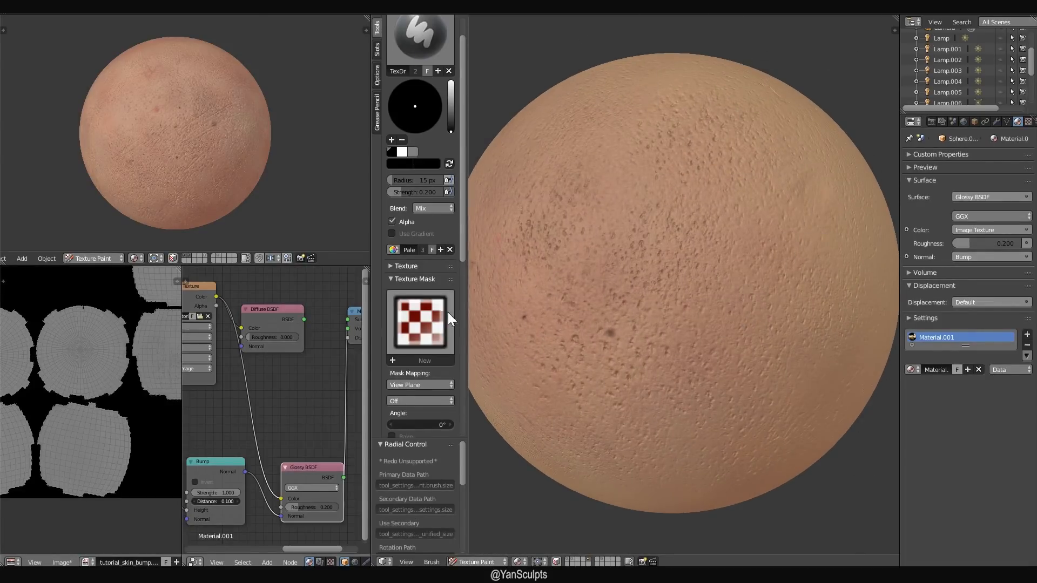
{"action": "left_click_drag", "start_coordinate": [462, 257], "coordinate": [456, 382]}
{"action": "left_click", "coordinate": [420, 287]}
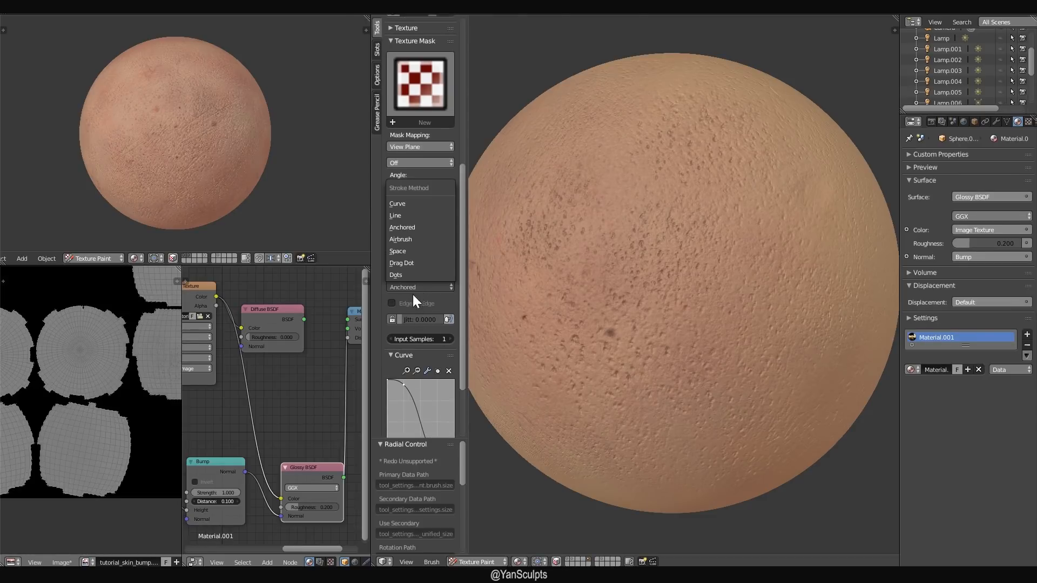
{"action": "left_click", "coordinate": [413, 249]}
- Paint a diagonal test wrinkle across the pores, inspect it up close and undo it
{"action": "left_click_drag", "start_coordinate": [808, 246], "coordinate": [757, 312]}
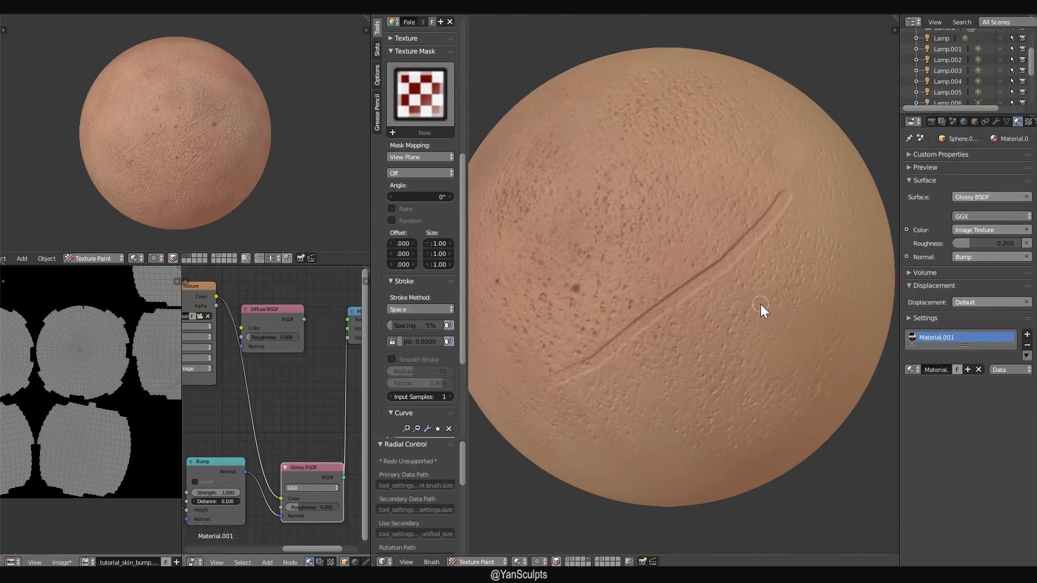
{"action": "scroll", "coordinate": [738, 310], "scroll_direction": "up", "scroll_amount": 4}
{"action": "mouse_move", "coordinate": [760, 281]}
{"action": "middle_mouse_down"}
{"action": "mouse_move", "coordinate": [663, 343]}
{"action": "mouse_move", "coordinate": [715, 196]}
{"action": "middle_mouse_up"}
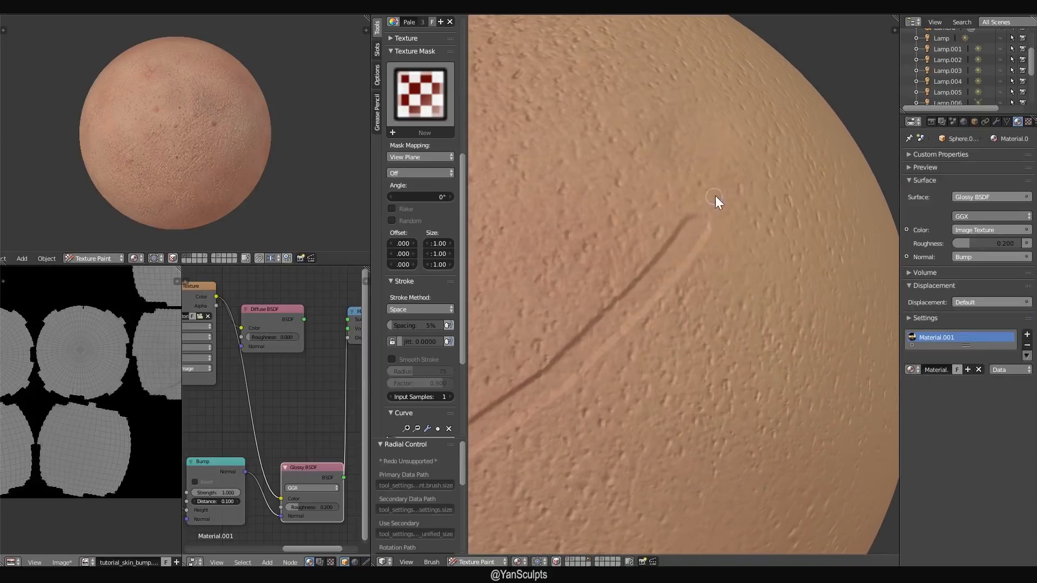
{"action": "scroll", "coordinate": [638, 313], "scroll_direction": "down", "scroll_amount": 4}
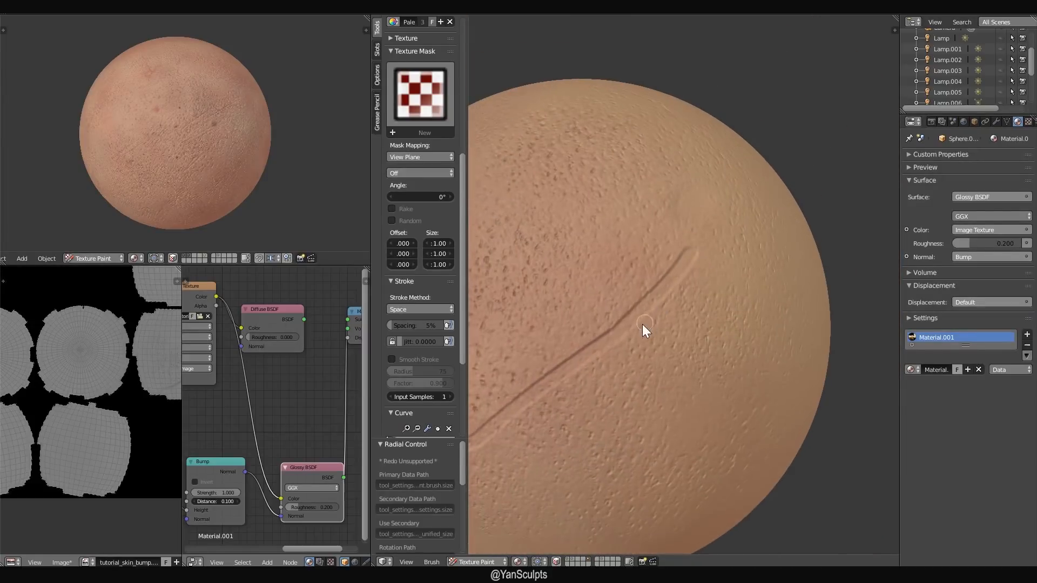
{"action": "key", "text": "ctrl+z"}
- Try narrowing the brush falloff curve by moving both of its inner points, and restore the smooth preset
{"action": "left_click_drag", "start_coordinate": [461, 350], "coordinate": [458, 406]}
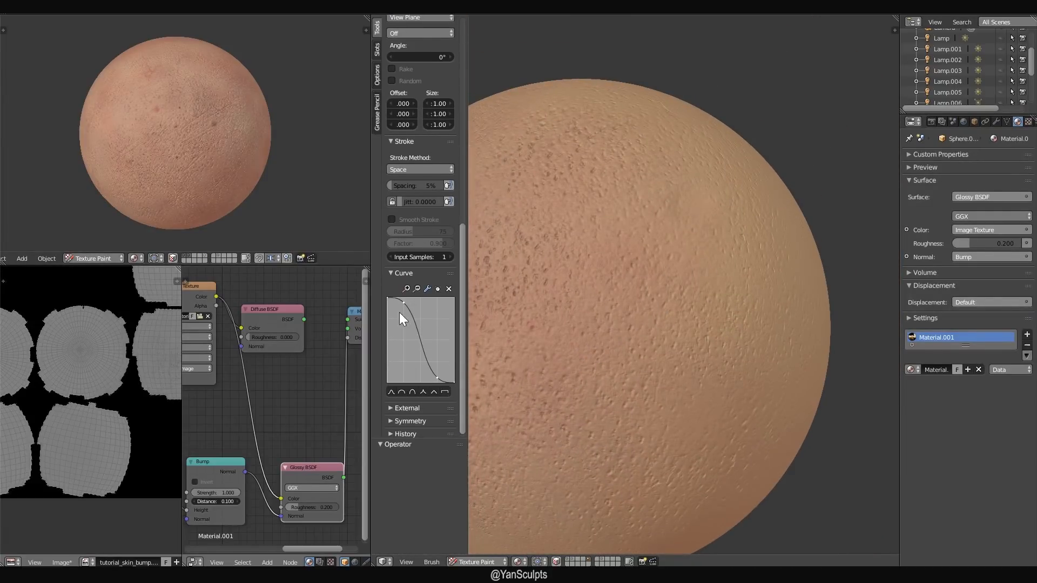
{"action": "mouse_move", "coordinate": [403, 306]}
{"action": "left_mouse_down"}
{"action": "mouse_move", "coordinate": [399, 325]}
{"action": "mouse_move", "coordinate": [395, 309]}
{"action": "left_mouse_up"}
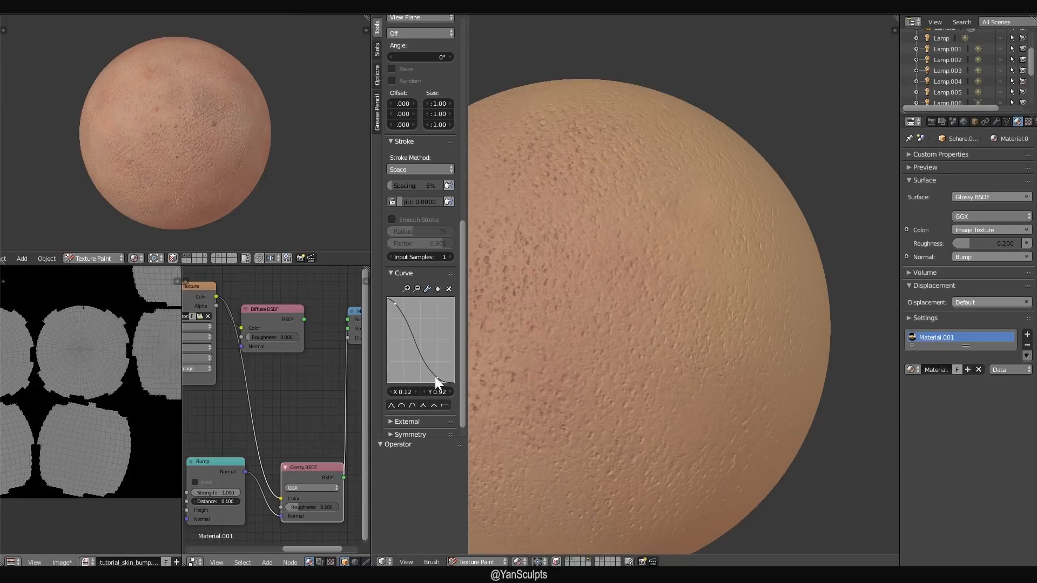
{"action": "left_click_drag", "start_coordinate": [436, 377], "coordinate": [397, 361]}
{"action": "left_click_drag", "start_coordinate": [394, 303], "coordinate": [392, 302]}
{"action": "left_click", "coordinate": [391, 407]}
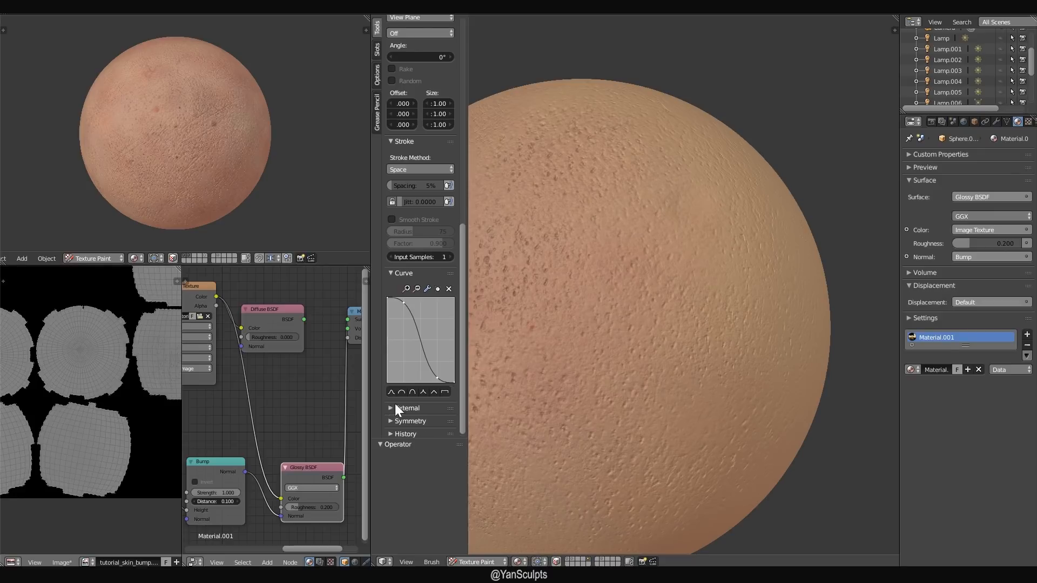
- Try the constant falloff preset on the brush and return to the smooth one
{"action": "key", "text": "f"}
{"action": "left_click", "coordinate": [666, 312]}
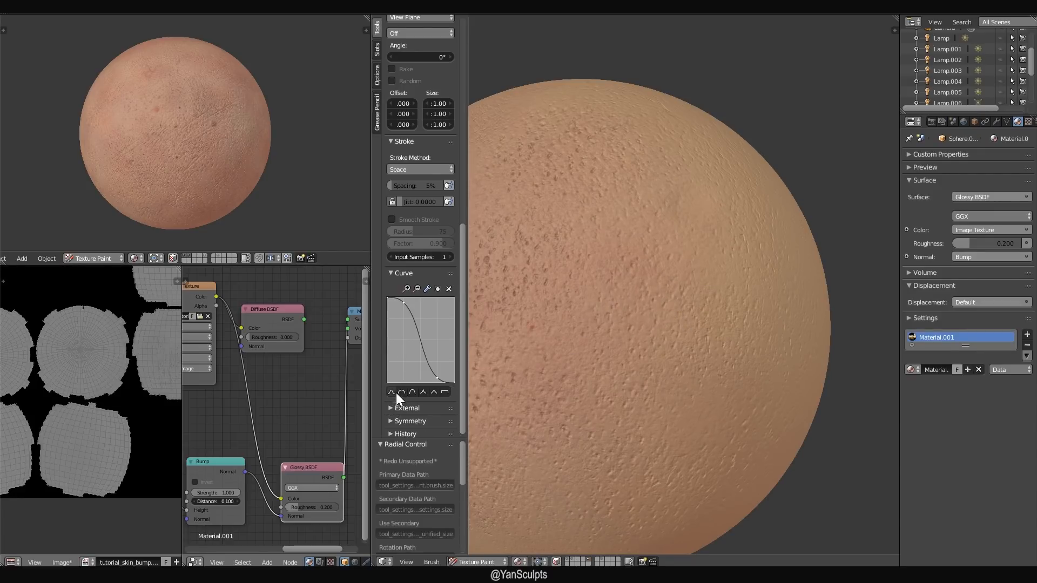
{"action": "left_click", "coordinate": [444, 392]}
{"action": "key", "text": "ctrl+z"}
{"action": "left_click", "coordinate": [391, 392]}
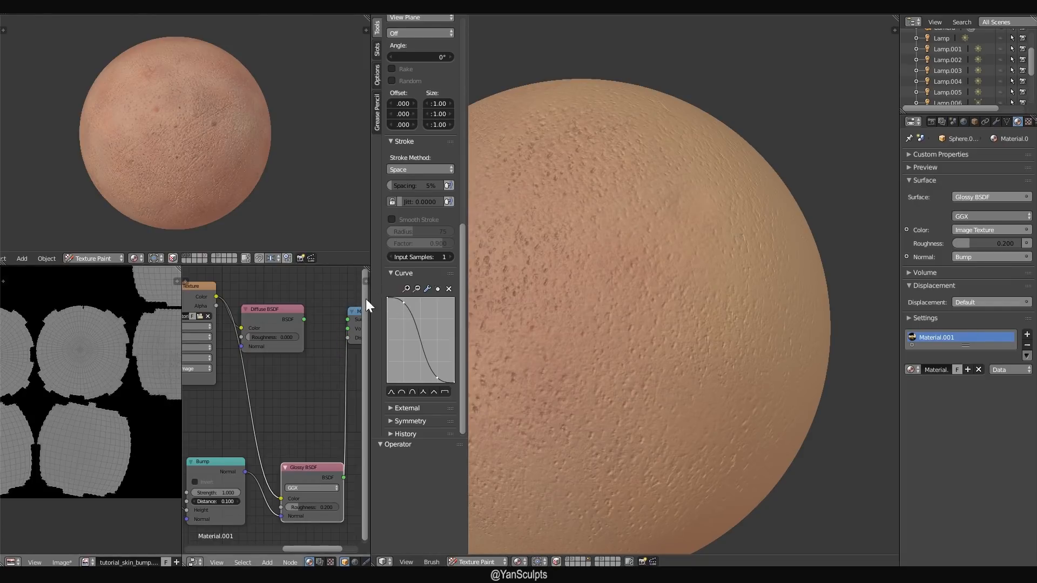
- Reshape the brush falloff curve into a narrow, sharp peak with its lower point at X 0.26, Y 0.13, and adjust the brush size
{"action": "left_click_drag", "start_coordinate": [399, 307], "coordinate": [392, 301]}
{"action": "left_click_drag", "start_coordinate": [435, 375], "coordinate": [400, 371]}
{"action": "key", "text": "f"}
{"action": "left_click", "coordinate": [624, 357]}
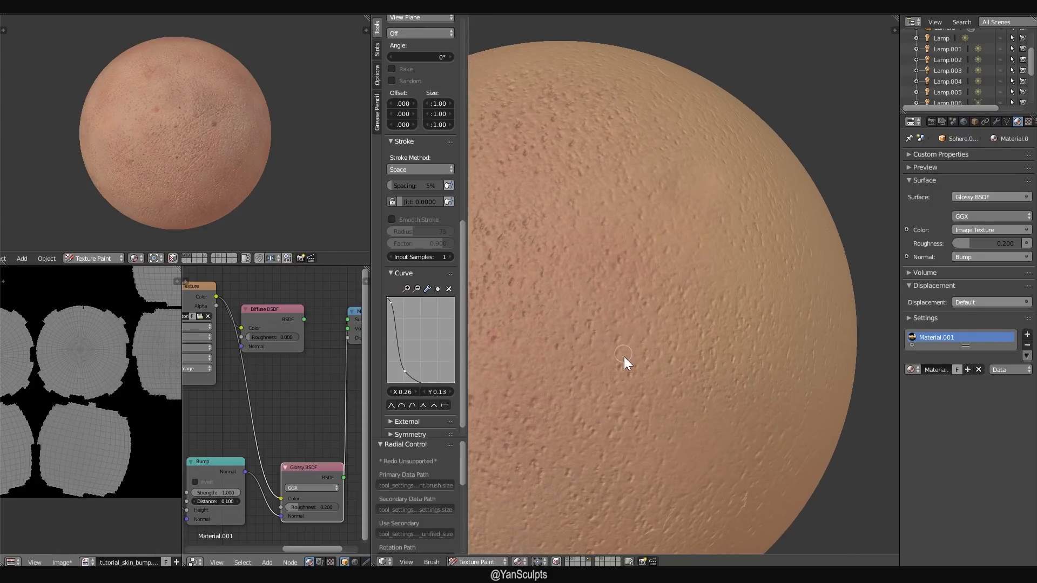
- Paint a thin diagonal wrinkle line across the pores on the sphere, undoing the first stroke and redrawing it
{"action": "left_click_drag", "start_coordinate": [701, 261], "coordinate": [528, 416]}
{"action": "key", "text": "ctrl+z"}
{"action": "left_click_drag", "start_coordinate": [720, 252], "coordinate": [535, 426]}
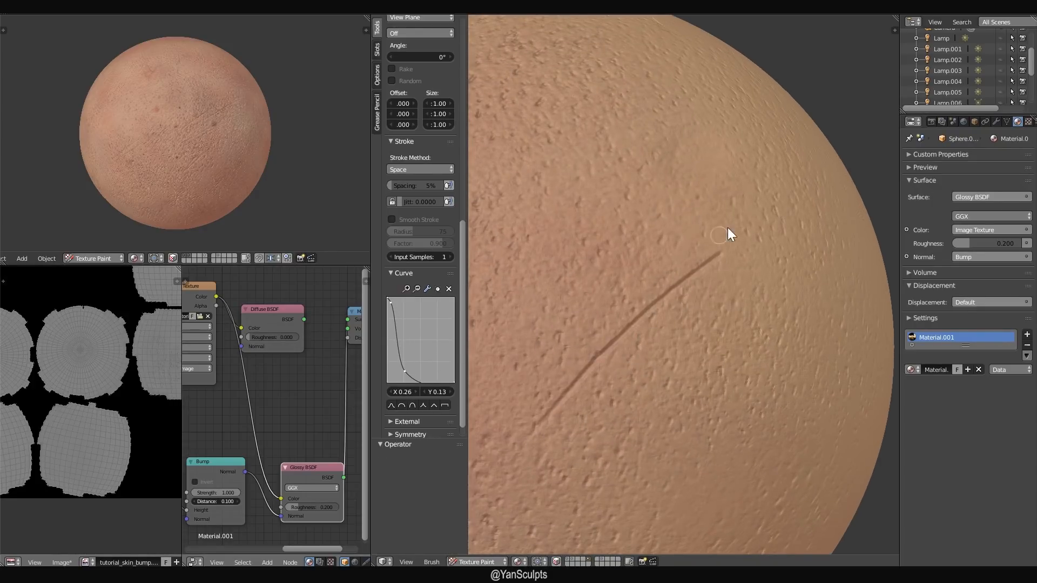
{"action": "mouse_move", "coordinate": [619, 363]}
{"action": "middle_mouse_down"}
{"action": "mouse_move", "coordinate": [643, 349]}
{"action": "mouse_move", "coordinate": [620, 348]}
{"action": "mouse_move", "coordinate": [667, 335]}
{"action": "mouse_move", "coordinate": [603, 350]}
{"action": "middle_mouse_up"}
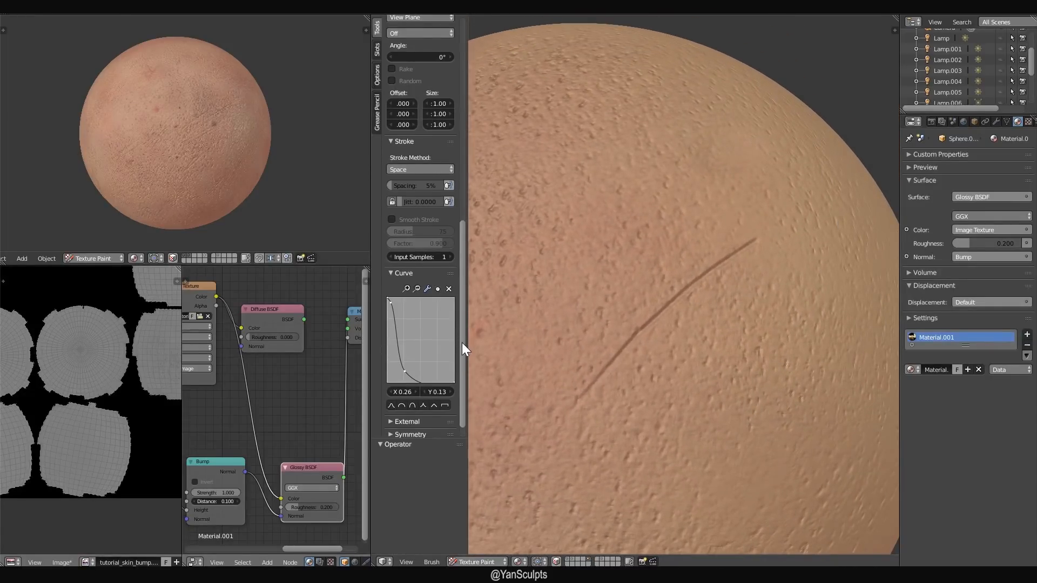
- Switch to the Soften brush and blur parts of the painted wrinkle line so it blends into the skin
{"action": "left_click_drag", "start_coordinate": [462, 342], "coordinate": [486, 130]}
{"action": "left_click", "coordinate": [420, 62]}
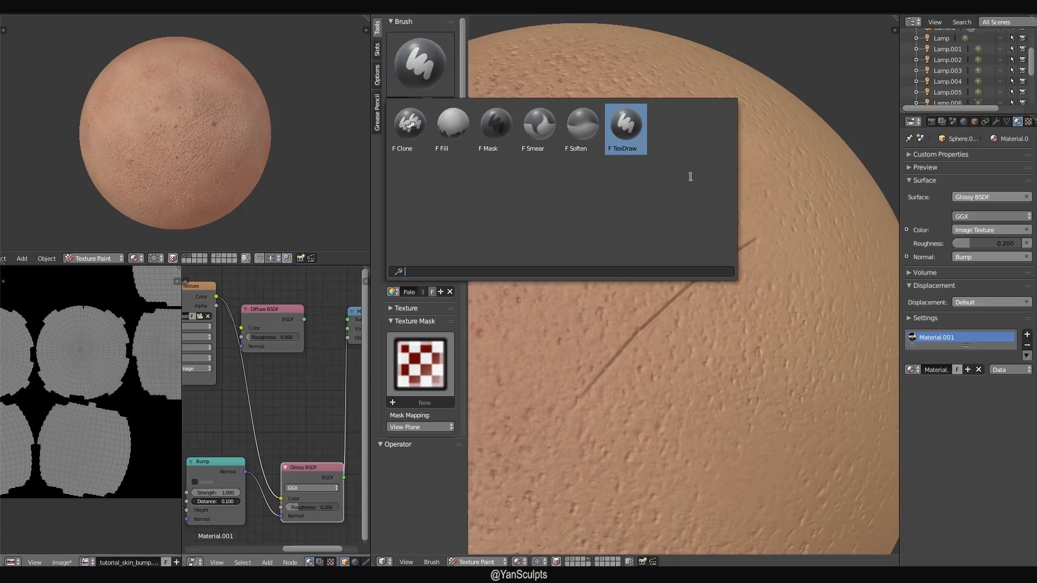
{"action": "left_click", "coordinate": [582, 125]}
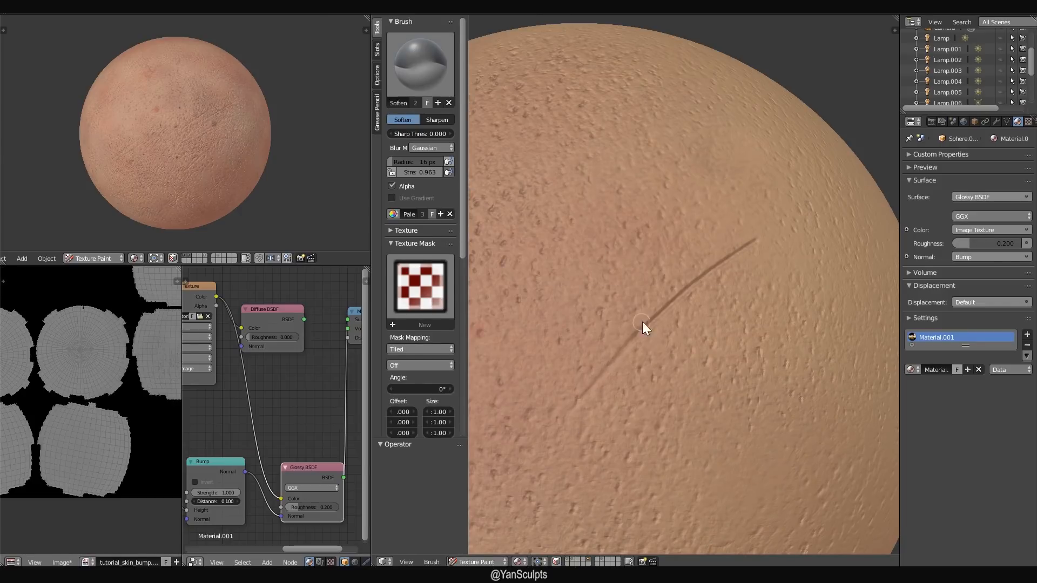
{"action": "left_click_drag", "start_coordinate": [643, 322], "coordinate": [692, 280]}
{"action": "middle_click_drag", "start_coordinate": [575, 426], "coordinate": [582, 401]}
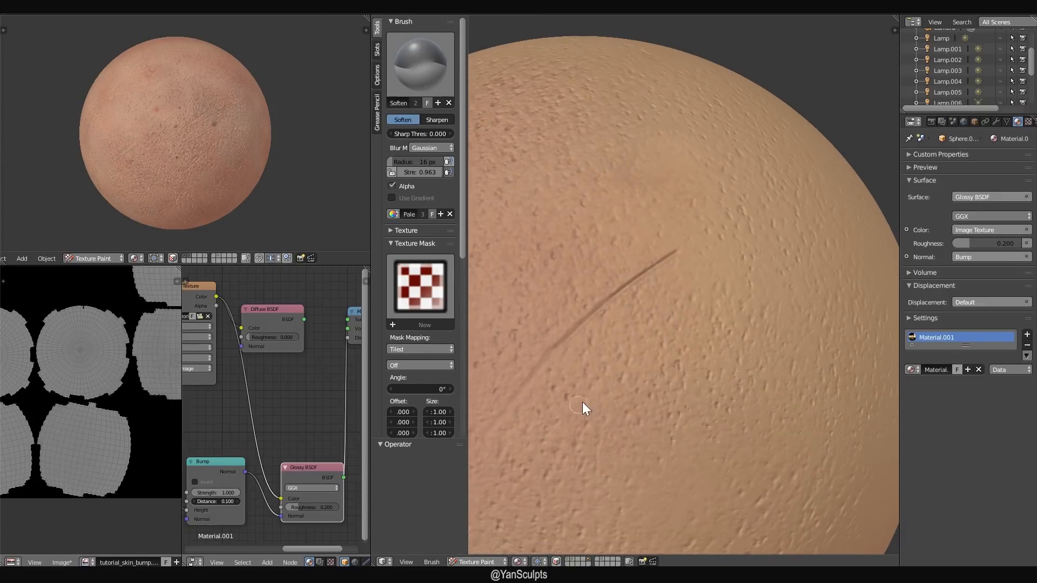
- Switch to the Smear brush and smear the wrinkle line's ends so they taper into the surrounding pores
{"action": "left_click", "coordinate": [420, 62]}
{"action": "left_click", "coordinate": [539, 127]}
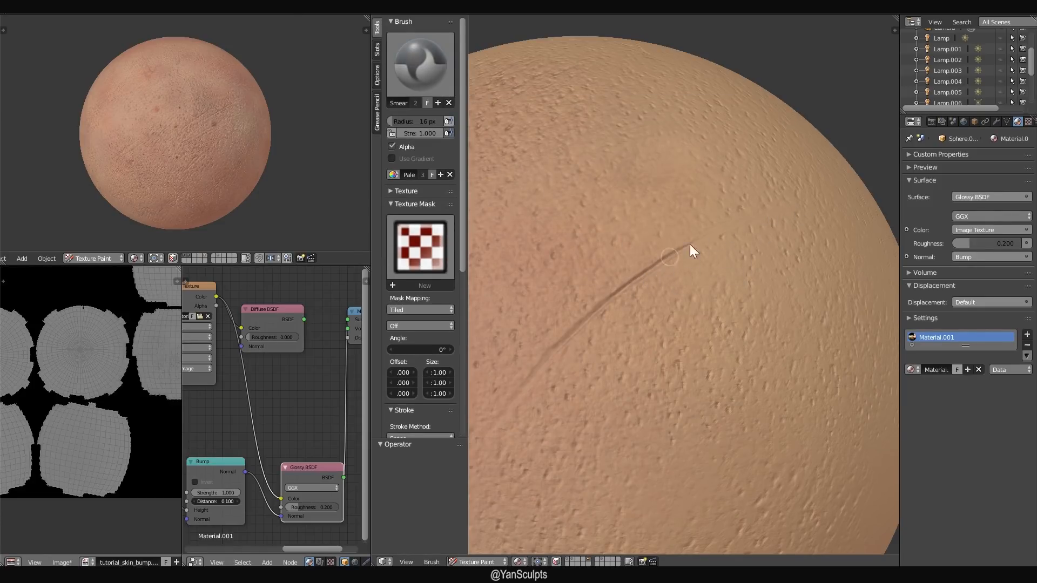
{"action": "middle_click_drag", "start_coordinate": [559, 359], "coordinate": [606, 307]}
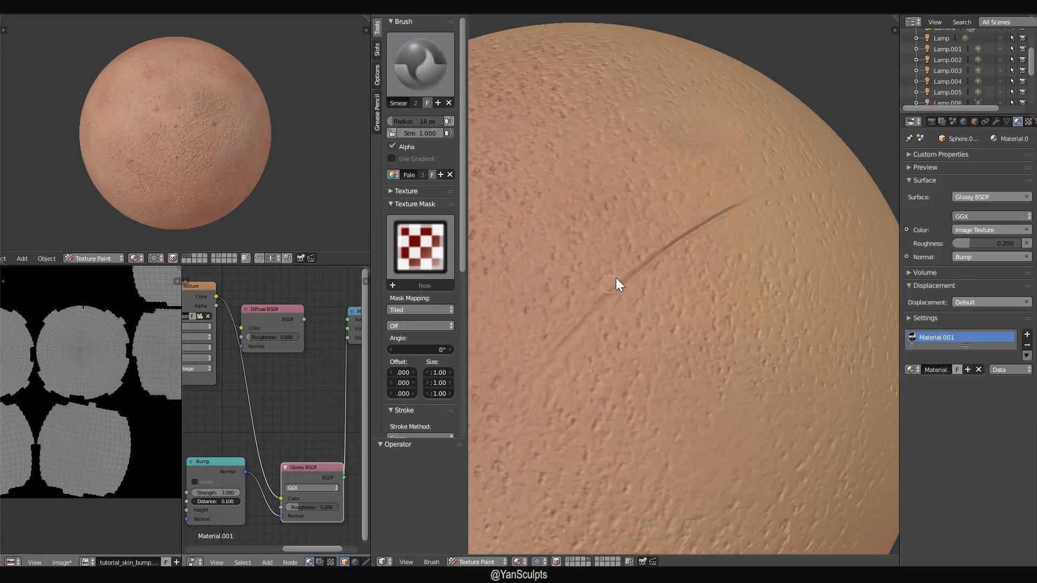
{"action": "scroll", "coordinate": [621, 345], "scroll_direction": "down", "scroll_amount": 6}
{"action": "middle_click_drag", "start_coordinate": [589, 352], "coordinate": [720, 284]}
{"action": "scroll", "coordinate": [711, 363], "scroll_direction": "up", "scroll_amount": 1}
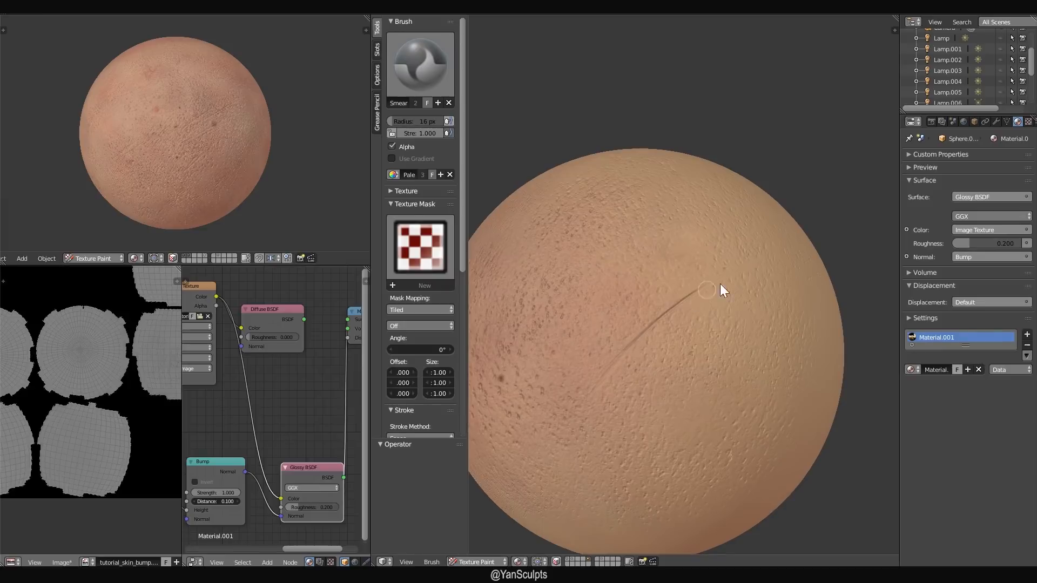
{"action": "middle_click_drag", "start_coordinate": [614, 366], "coordinate": [795, 300]}
{"action": "scroll", "coordinate": [673, 358], "scroll_direction": "down", "scroll_amount": 1}
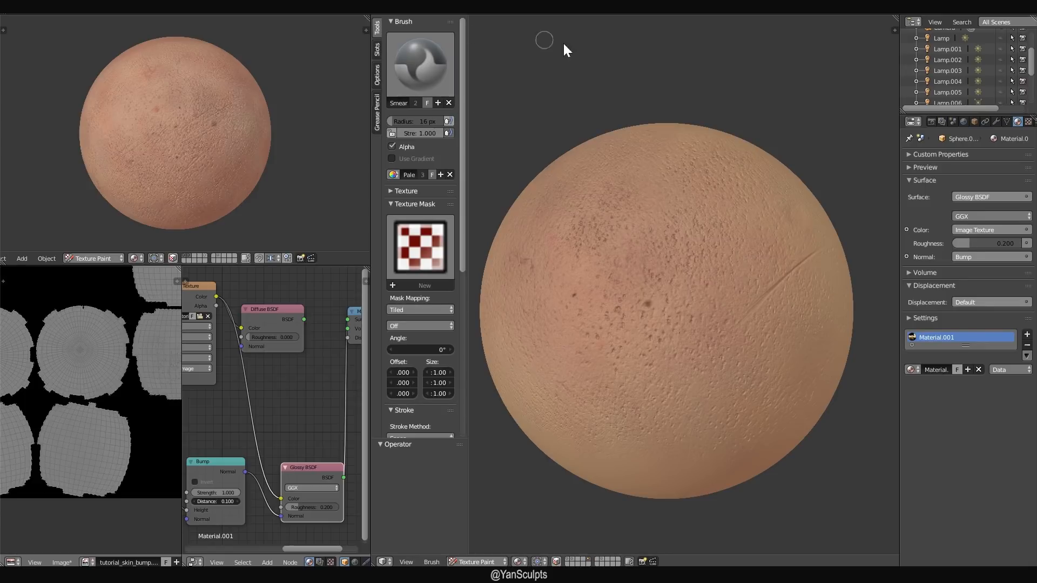
- Return to the TexDraw brush with the Anchored stroke method and restore the smooth falloff preset
{"action": "left_click", "coordinate": [420, 64]}
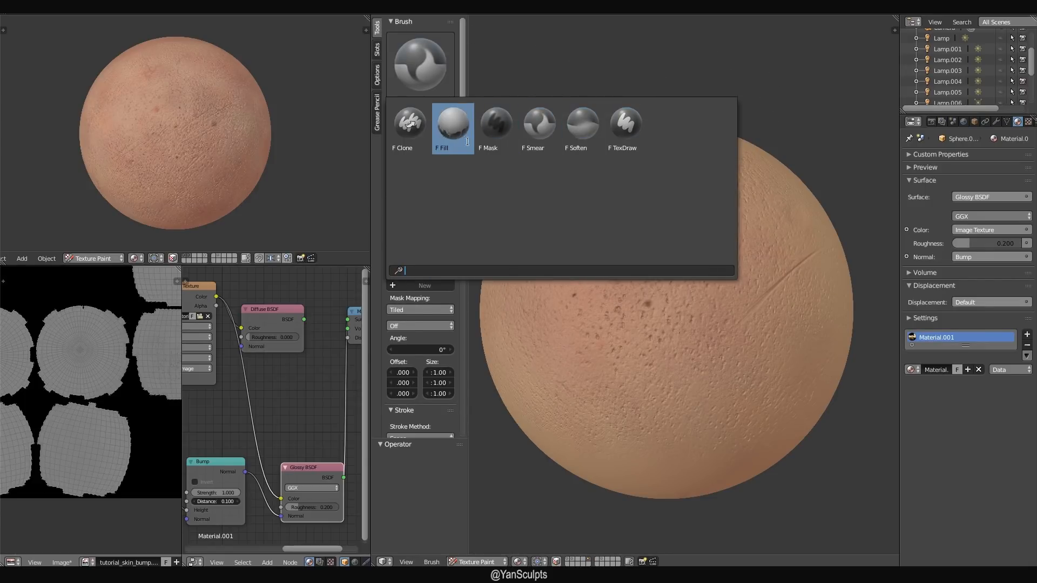
{"action": "left_click", "coordinate": [616, 135]}
{"action": "left_click_drag", "start_coordinate": [460, 207], "coordinate": [449, 372]}
{"action": "left_click", "coordinate": [419, 251]}
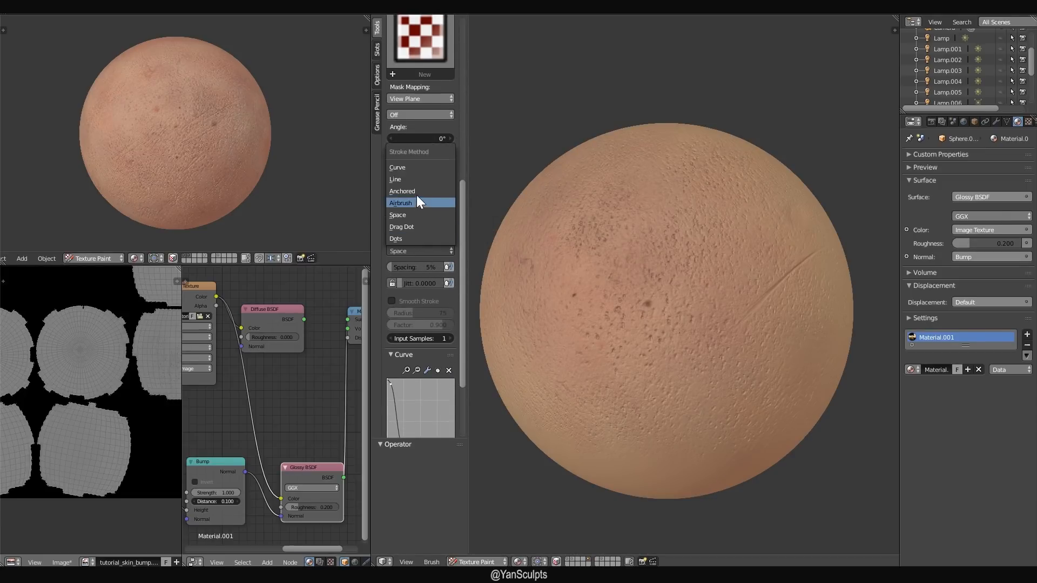
{"action": "left_click", "coordinate": [416, 196]}
{"action": "left_click", "coordinate": [393, 428]}
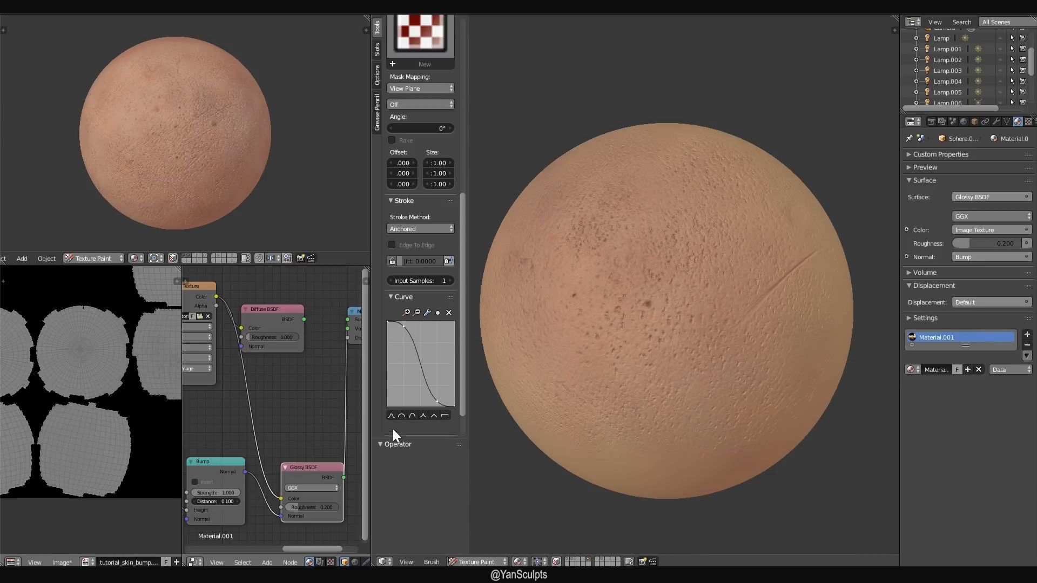
{"action": "left_click_drag", "start_coordinate": [461, 388], "coordinate": [465, 360]}
- Stamp a few small round anchored bumps among the pores on the front of the sphere
{"action": "scroll", "coordinate": [681, 310], "scroll_direction": "up", "scroll_amount": 5}
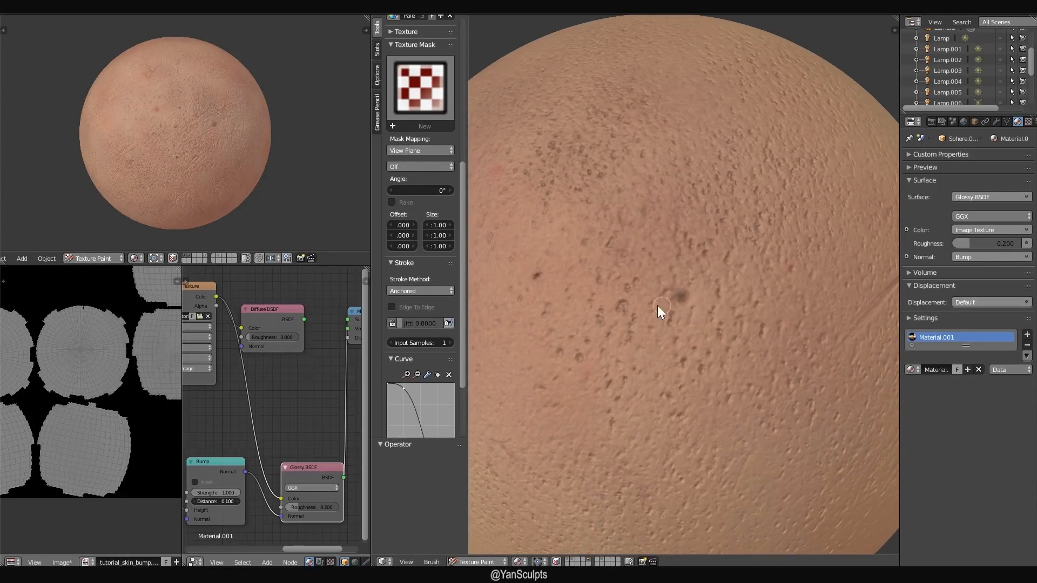
{"action": "scroll", "coordinate": [619, 348], "scroll_direction": "down", "scroll_amount": 2}
{"action": "middle_click_drag", "start_coordinate": [620, 347], "coordinate": [678, 277]}
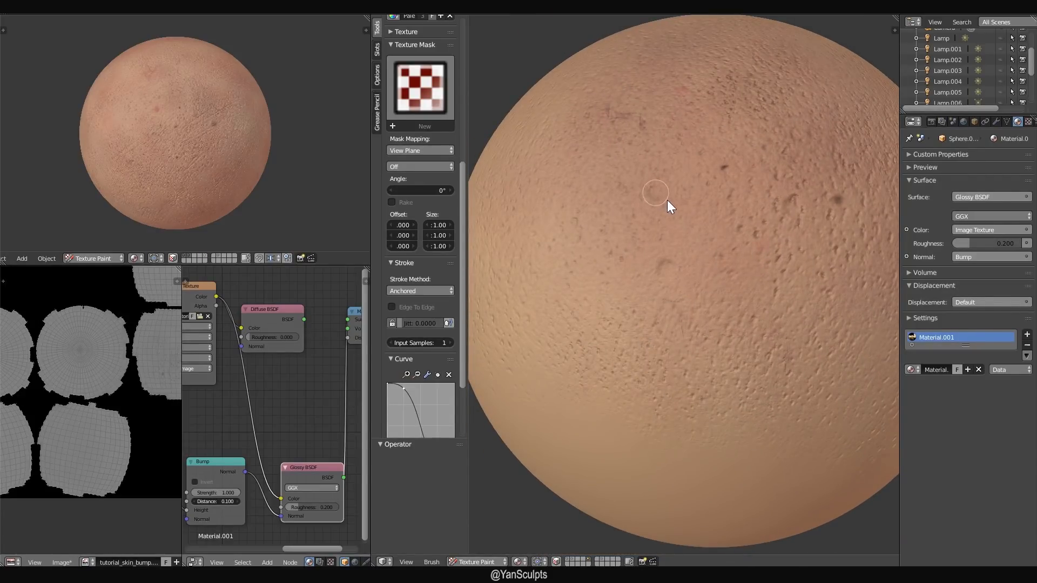
{"action": "middle_click_drag", "start_coordinate": [668, 201], "coordinate": [684, 223]}
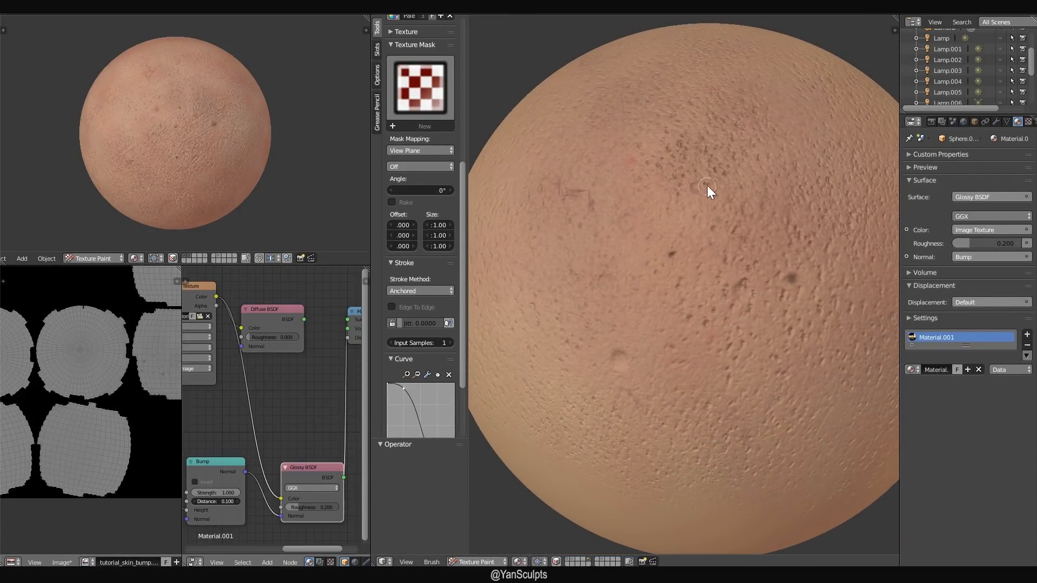
- Stamp the large dark mole using white paint from the palette at brush strength 0.581
{"action": "left_click_drag", "start_coordinate": [466, 303], "coordinate": [475, 157]}
{"action": "left_click_drag", "start_coordinate": [426, 224], "coordinate": [449, 222]}
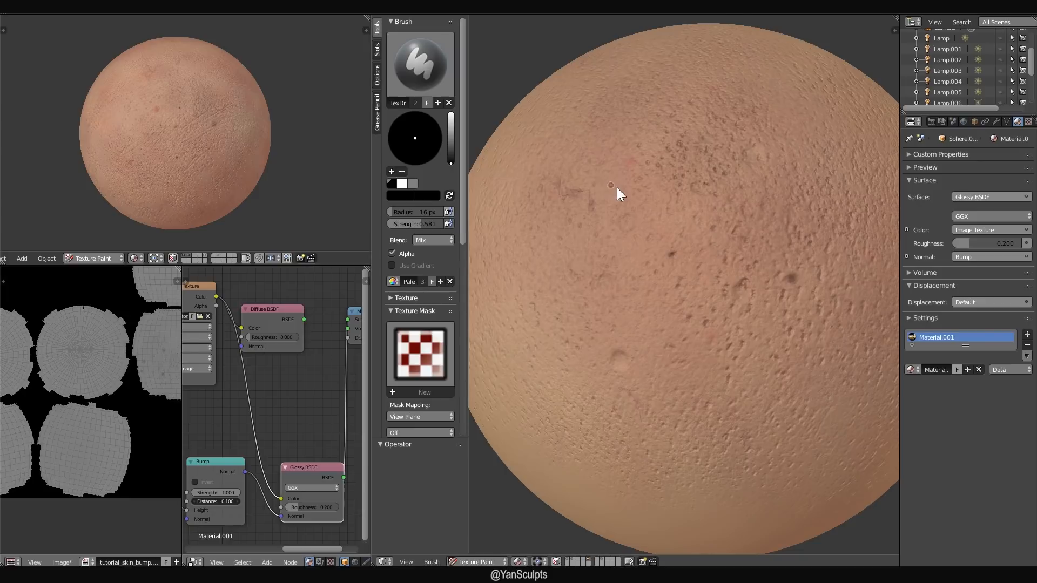
{"action": "mouse_move", "coordinate": [515, 447]}
{"action": "middle_mouse_down"}
{"action": "mouse_move", "coordinate": [733, 329]}
{"action": "mouse_move", "coordinate": [530, 261]}
{"action": "middle_mouse_up"}
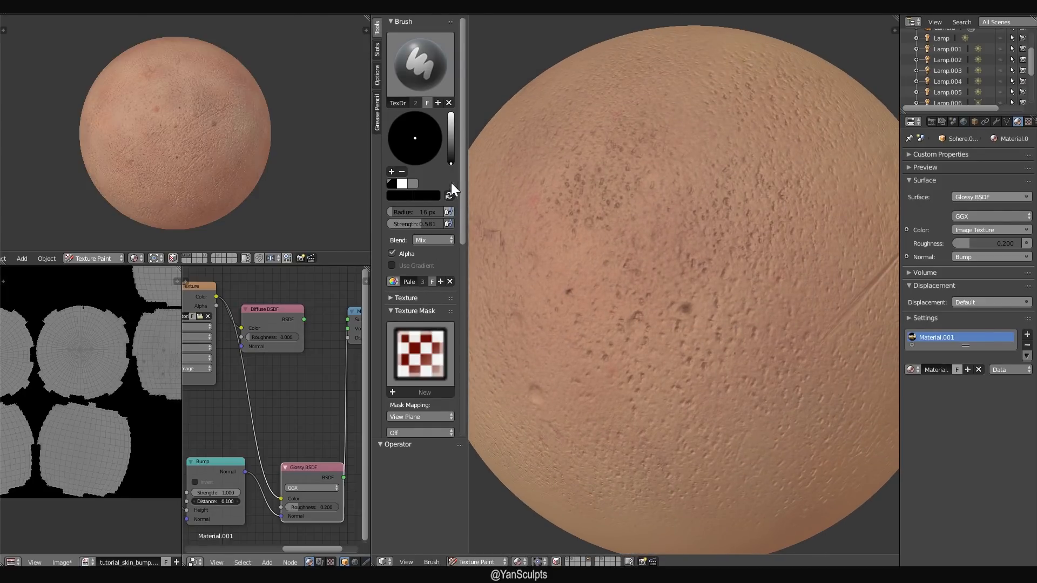
{"action": "left_click", "coordinate": [402, 183]}
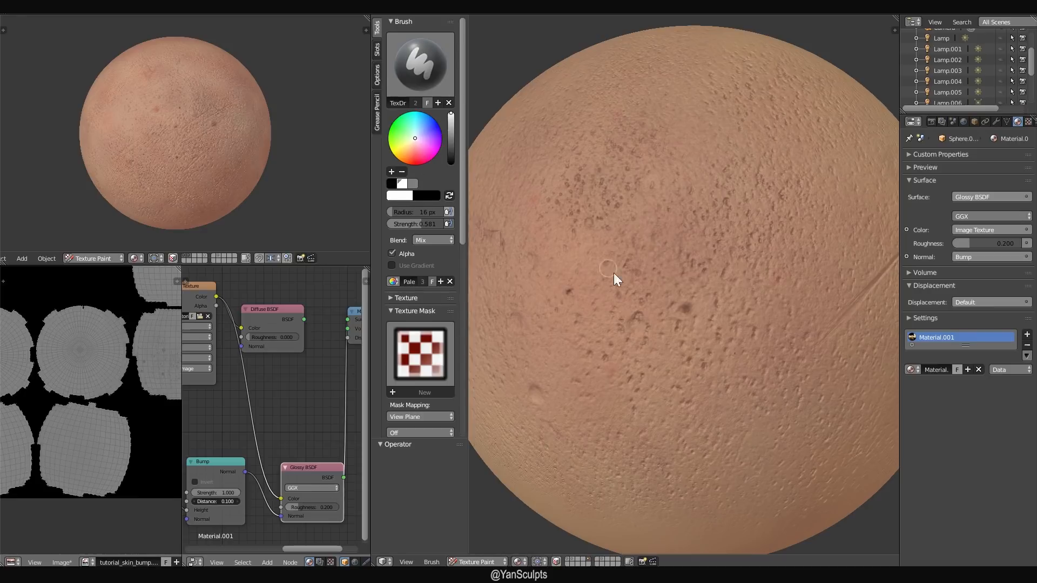
{"action": "mouse_move", "coordinate": [616, 280]}
{"action": "middle_mouse_down"}
{"action": "mouse_move", "coordinate": [648, 273]}
{"action": "mouse_move", "coordinate": [655, 238]}
{"action": "mouse_move", "coordinate": [625, 324]}
{"action": "mouse_move", "coordinate": [756, 371]}
{"action": "mouse_move", "coordinate": [744, 344]}
{"action": "middle_mouse_up"}
{"action": "left_click", "coordinate": [747, 335]}
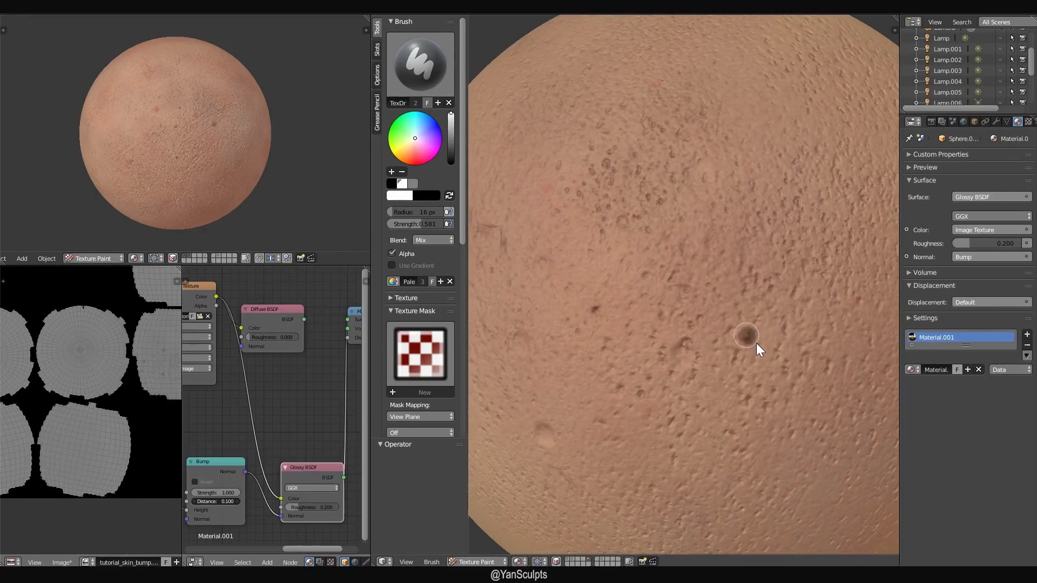
- Set the brush strength to 0.35 and stamp white raised bumps over the dark moles on the sphere
{"action": "left_click", "coordinate": [438, 226]}
{"action": "type", "text": "0"}
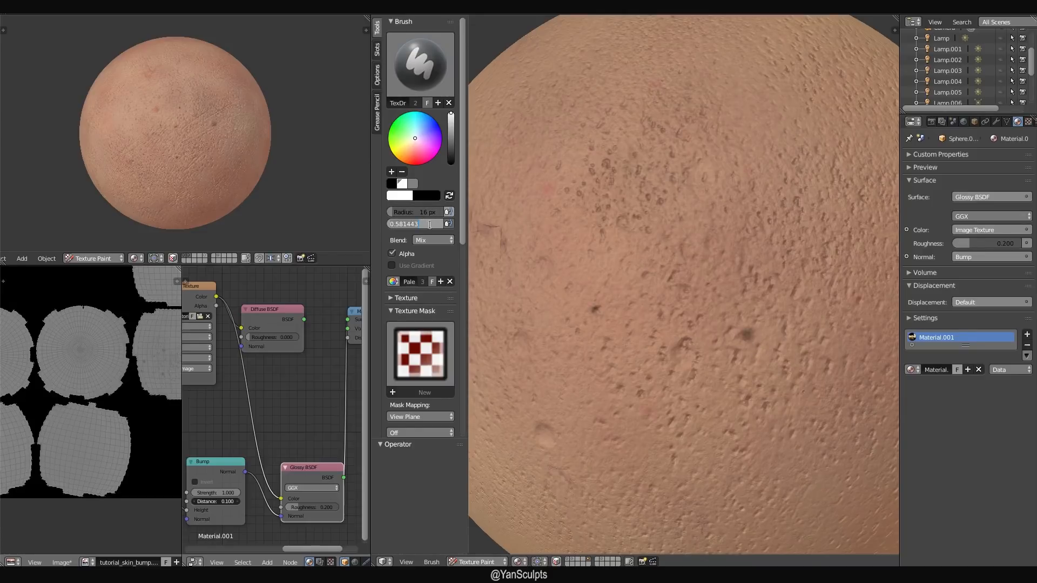
{"action": "type", "text": ".035"}
{"action": "left_click_drag", "start_coordinate": [423, 223], "coordinate": [380, 228]}
{"action": "type", "text": "0.35"}
{"action": "key", "text": "Return"}
{"action": "scroll", "coordinate": [754, 342], "scroll_direction": "down", "scroll_amount": 4}
{"action": "middle_click_drag", "start_coordinate": [743, 363], "coordinate": [660, 351]}
{"action": "left_click_drag", "start_coordinate": [620, 302], "coordinate": [621, 305]}
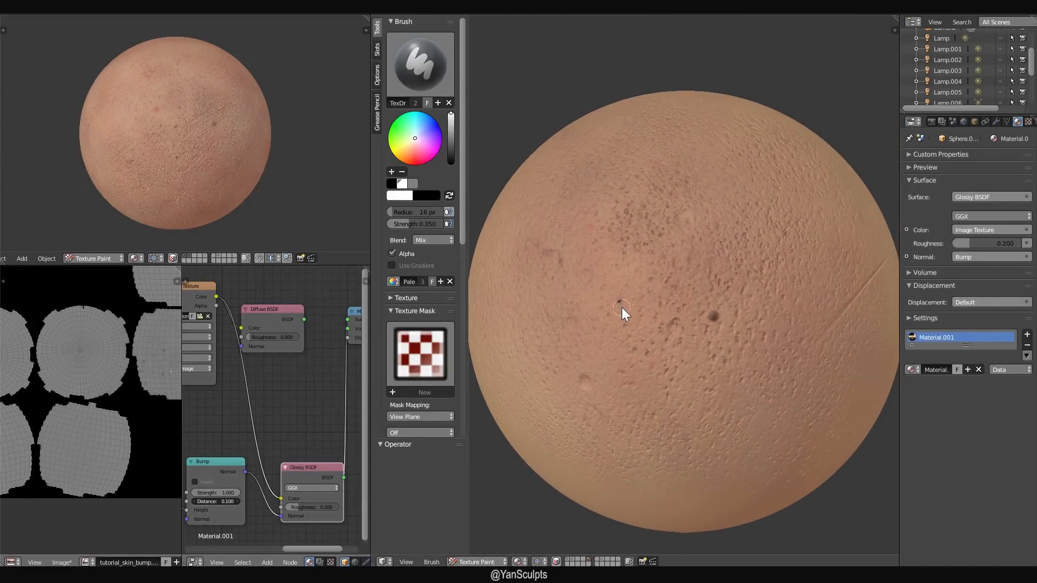
{"action": "mouse_move", "coordinate": [615, 347]}
{"action": "middle_mouse_down", "text": "shift"}
{"action": "mouse_move", "coordinate": [640, 362]}
{"action": "mouse_move", "coordinate": [668, 340]}
{"action": "mouse_move", "coordinate": [647, 364]}
{"action": "mouse_move", "coordinate": [676, 332]}
{"action": "mouse_move", "coordinate": [655, 336]}
{"action": "middle_mouse_up", "text": "shift"}
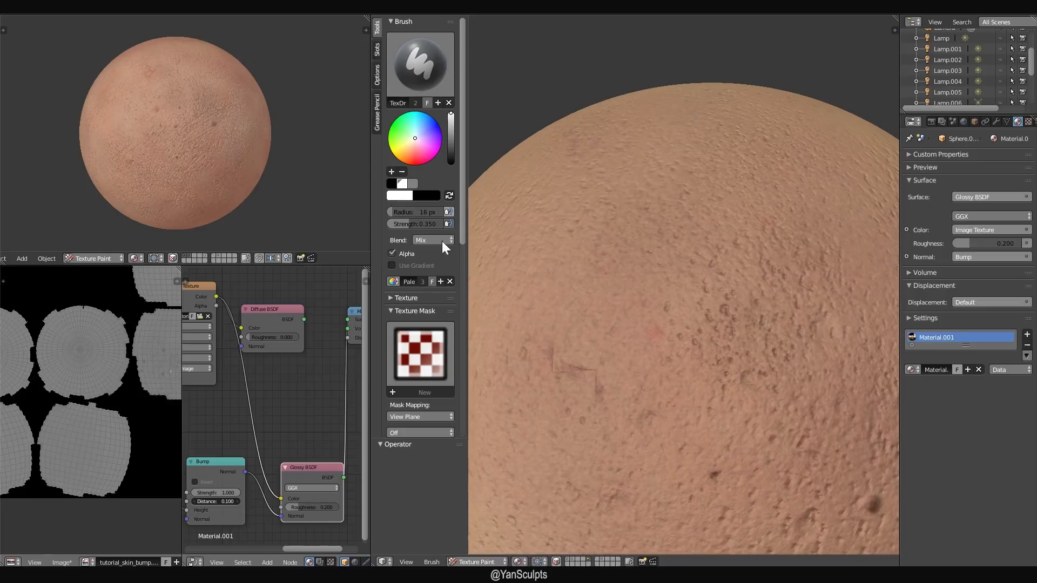
- Set the brush strength to 0.1 and stamp a faint bump over the reddish spot beside the pore cluster
{"action": "left_click", "coordinate": [419, 225]}
{"action": "type", "text": "0.2"}
{"action": "key", "text": "Return"}
{"action": "middle_click_drag", "start_coordinate": [666, 350], "coordinate": [620, 345]}
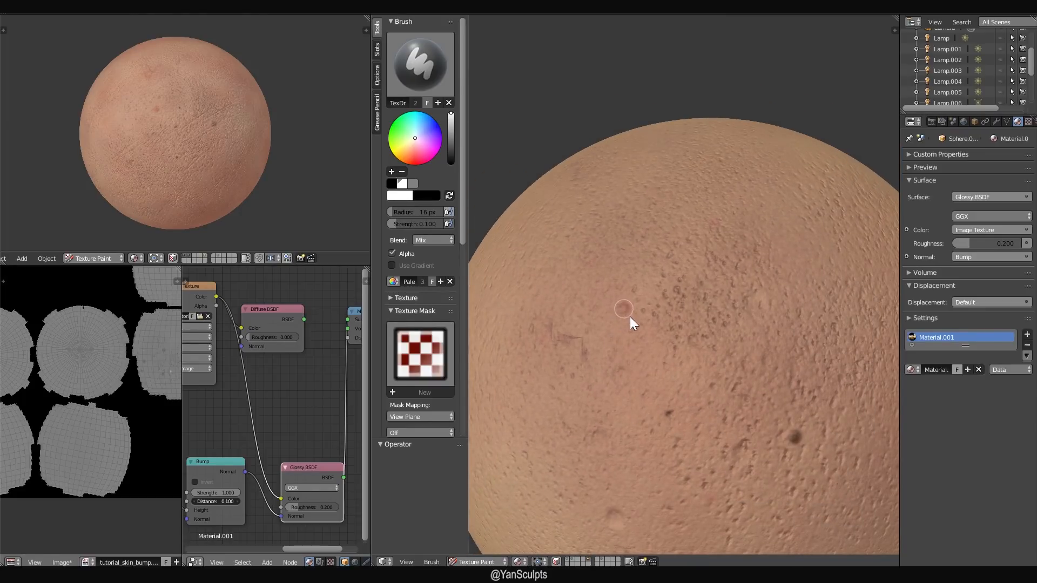
{"action": "scroll", "coordinate": [630, 317], "scroll_direction": "down", "scroll_amount": 4}
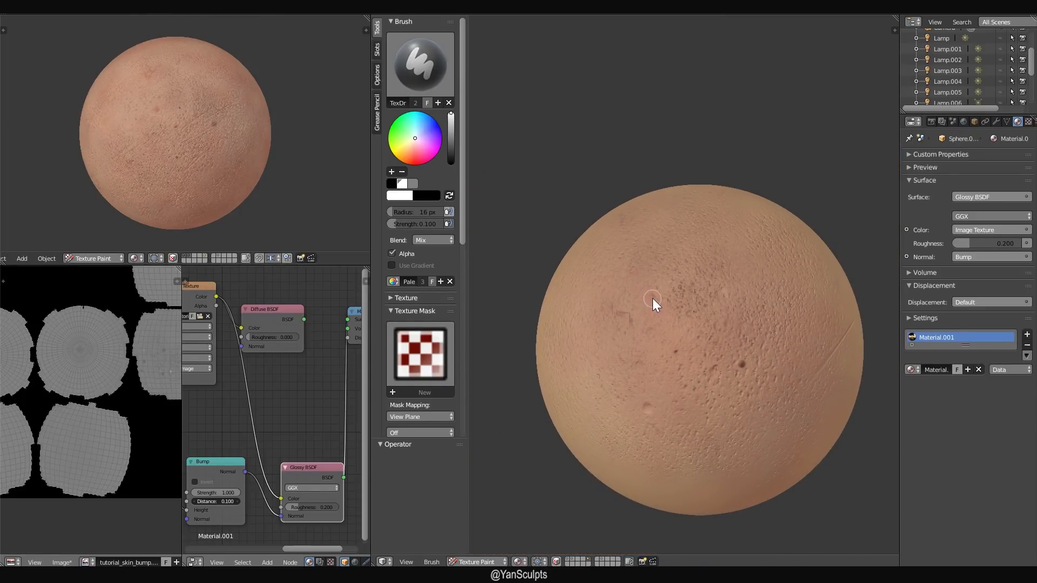
{"action": "middle_click_drag", "start_coordinate": [668, 302], "coordinate": [728, 339]}
{"action": "scroll", "coordinate": [729, 339], "scroll_direction": "down", "scroll_amount": 3}
{"action": "scroll", "coordinate": [725, 365], "scroll_direction": "up", "scroll_amount": 1}
- Save the painted tutorial_skin_bump image
{"action": "left_click", "coordinate": [64, 561]}
{"action": "left_click", "coordinate": [65, 561]}
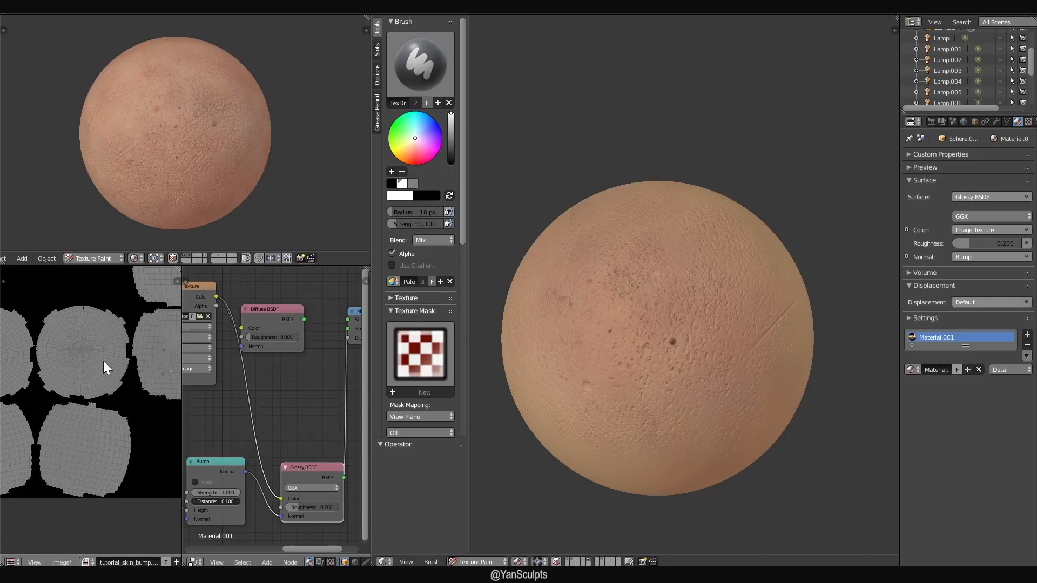
{"action": "middle_click_drag", "start_coordinate": [85, 380], "coordinate": [96, 419]}
{"action": "scroll", "coordinate": [96, 419], "scroll_direction": "down", "scroll_amount": 1}
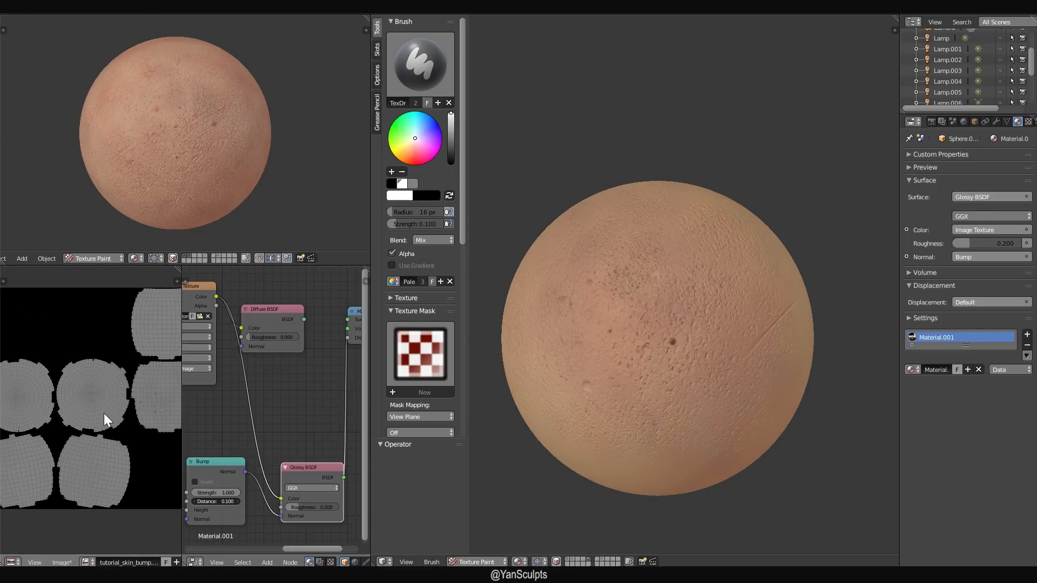
{"action": "key", "text": "alt+s"}
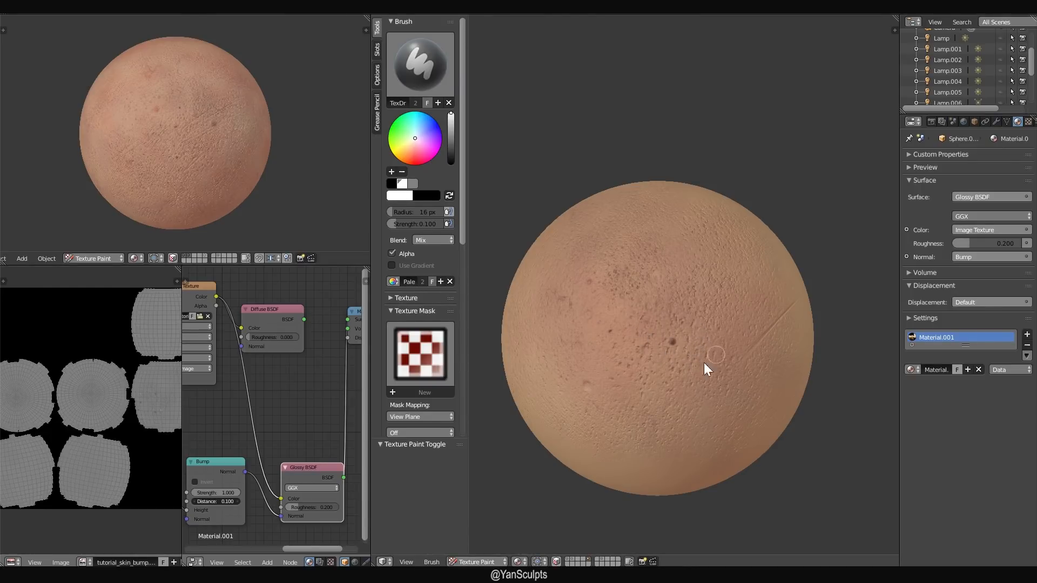
- Join the image editor area with the neighbouring node editor so the nodes fill the combined space
{"action": "right_click", "coordinate": [181, 403]}
{"action": "left_click", "coordinate": [170, 415]}
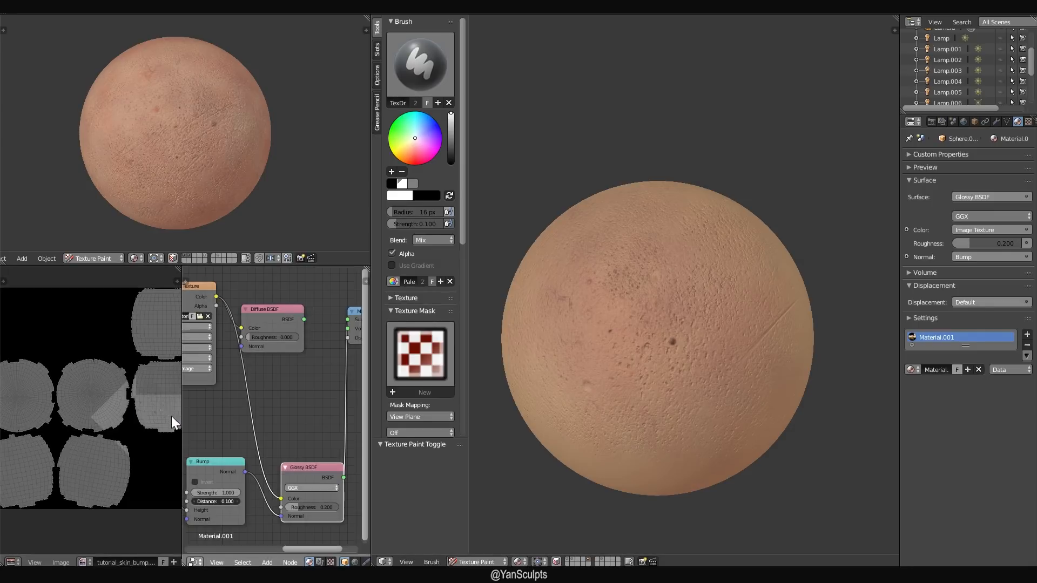
{"action": "left_click", "coordinate": [132, 432]}
- Check the reference sphere's material nodes, assign Material.003 to the painted sphere, and make it a separate single-user copy
{"action": "scroll", "coordinate": [200, 387], "scroll_direction": "down", "scroll_amount": 10}
{"action": "middle_click_drag", "start_coordinate": [195, 419], "coordinate": [210, 421]}
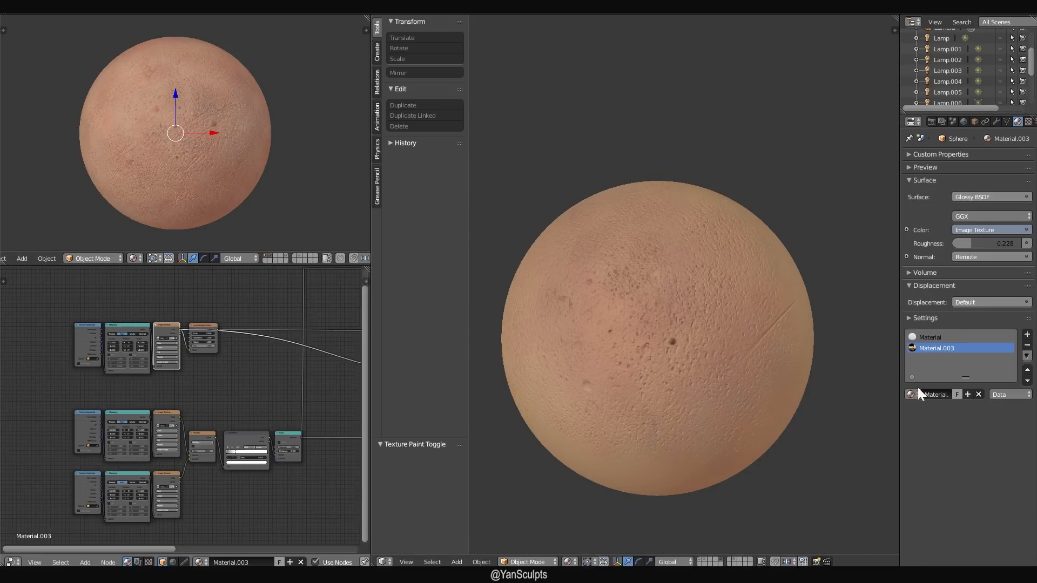
{"action": "middle_click_drag", "start_coordinate": [255, 396], "coordinate": [267, 443], "text": "ctrl"}
{"action": "scroll", "coordinate": [271, 449], "scroll_direction": "up", "scroll_amount": 2}
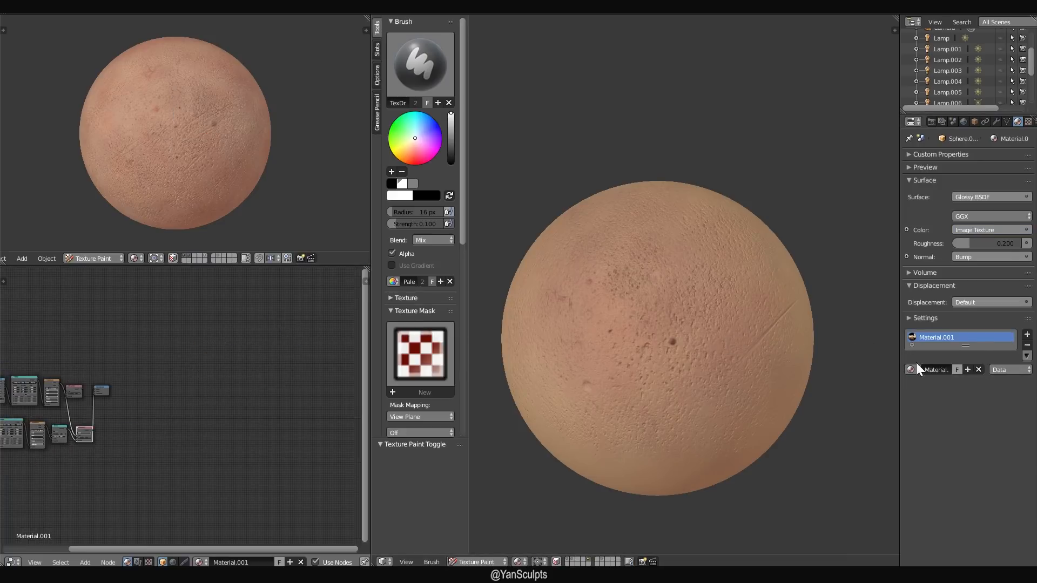
{"action": "left_click", "coordinate": [912, 369]}
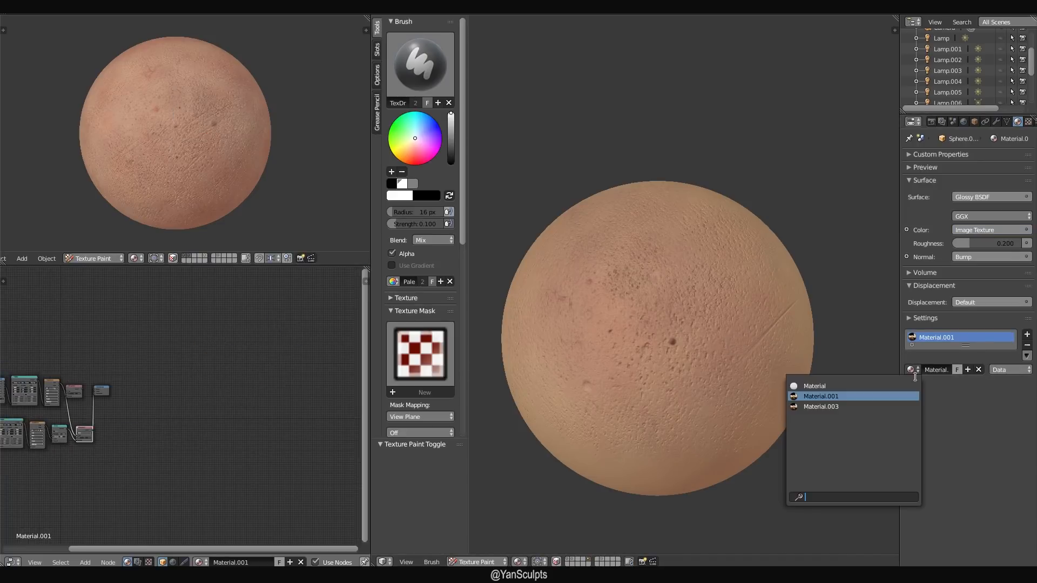
{"action": "left_click", "coordinate": [828, 403]}
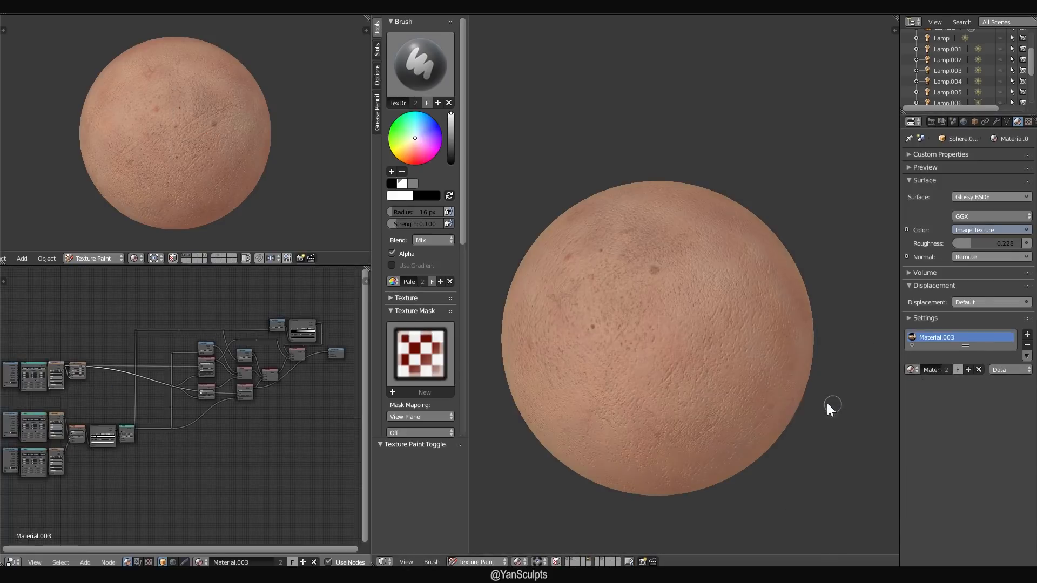
{"action": "left_click", "coordinate": [968, 369]}
- Replace the diffuse Image Texture node's ball_skin_diffuse.png with the tutorial diffuse image from the texture_tutorial folder
{"action": "scroll", "coordinate": [176, 387], "scroll_direction": "up", "scroll_amount": 5}
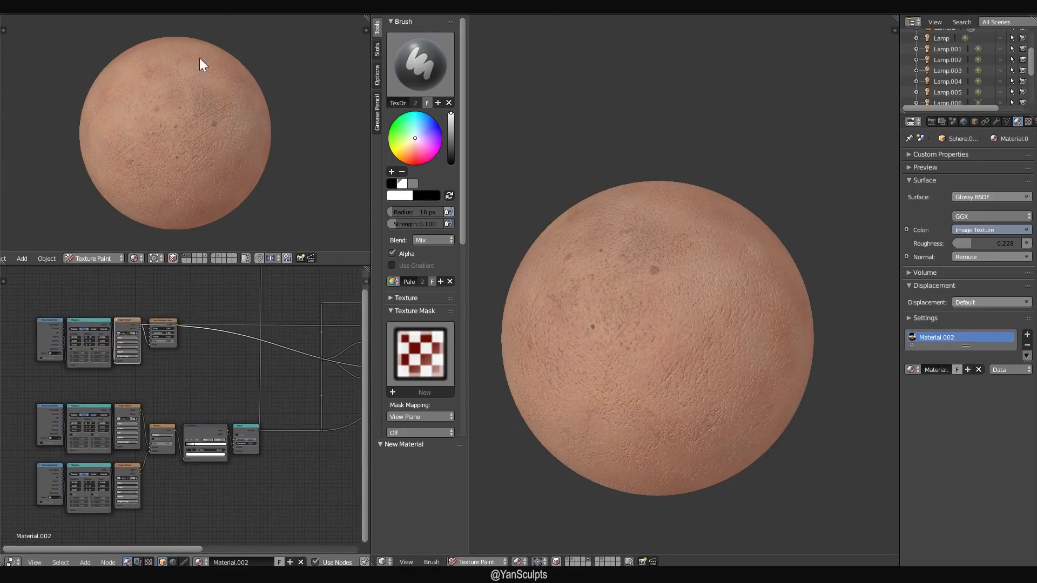
{"action": "scroll", "coordinate": [192, 366], "scroll_direction": "up", "scroll_amount": 2}
{"action": "middle_click_drag", "start_coordinate": [172, 348], "coordinate": [187, 388]}
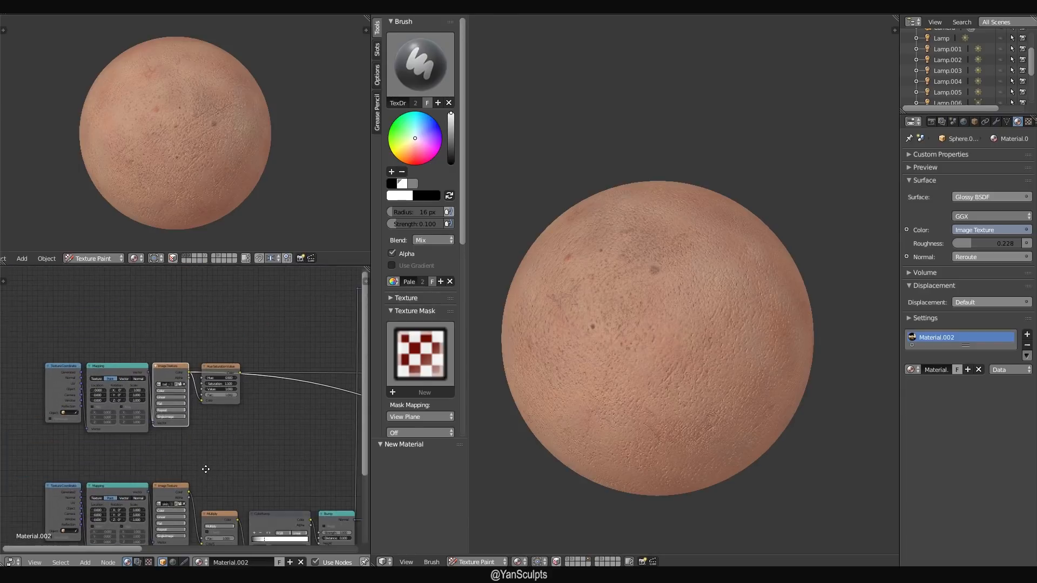
{"action": "scroll", "coordinate": [215, 381], "scroll_direction": "up", "scroll_amount": 3}
{"action": "left_click", "coordinate": [212, 387]}
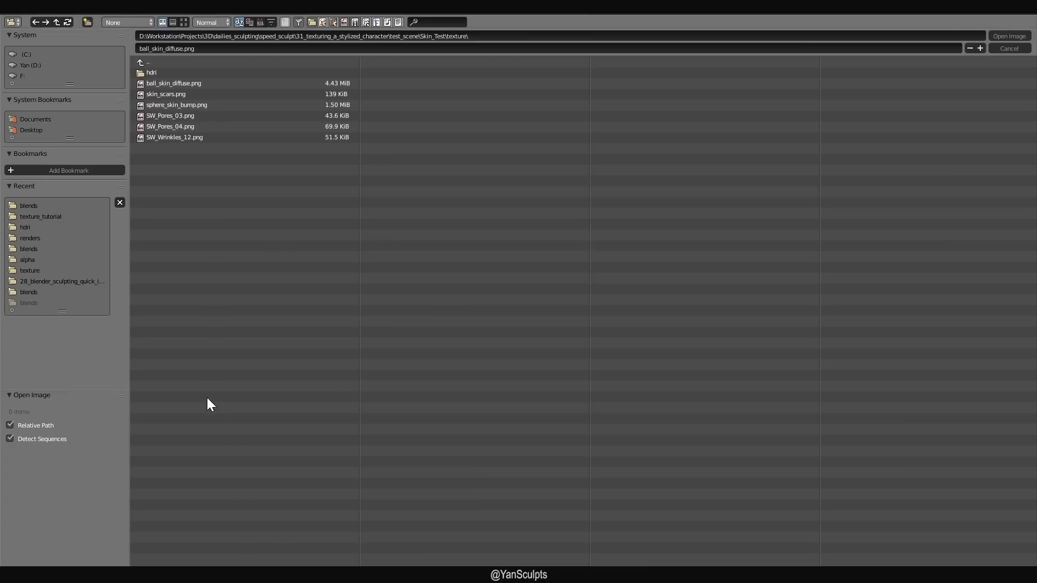
{"action": "left_click", "coordinate": [146, 62]}
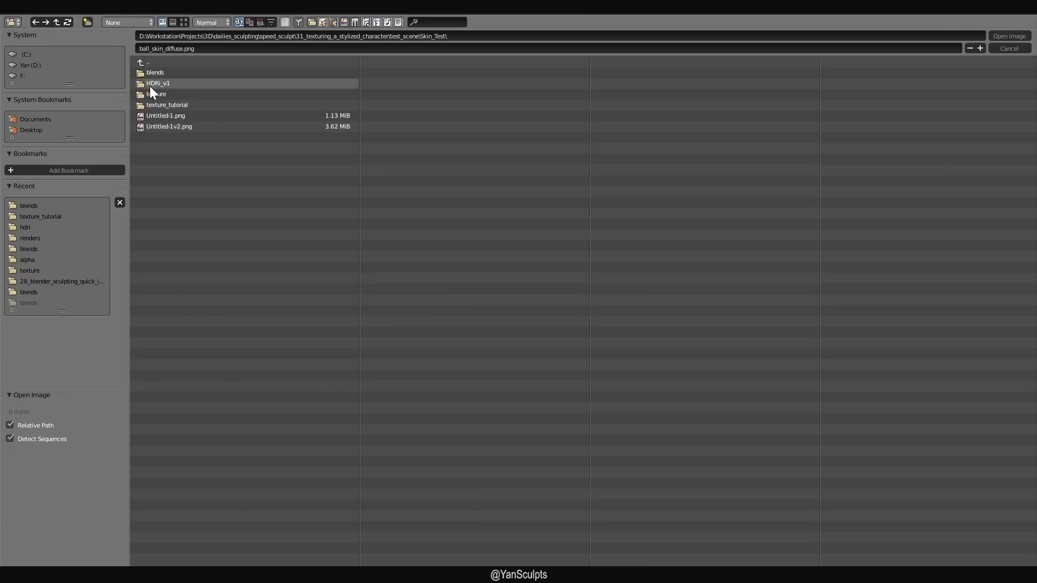
{"action": "left_click", "coordinate": [175, 105]}
{"action": "double_click", "coordinate": [182, 84]}
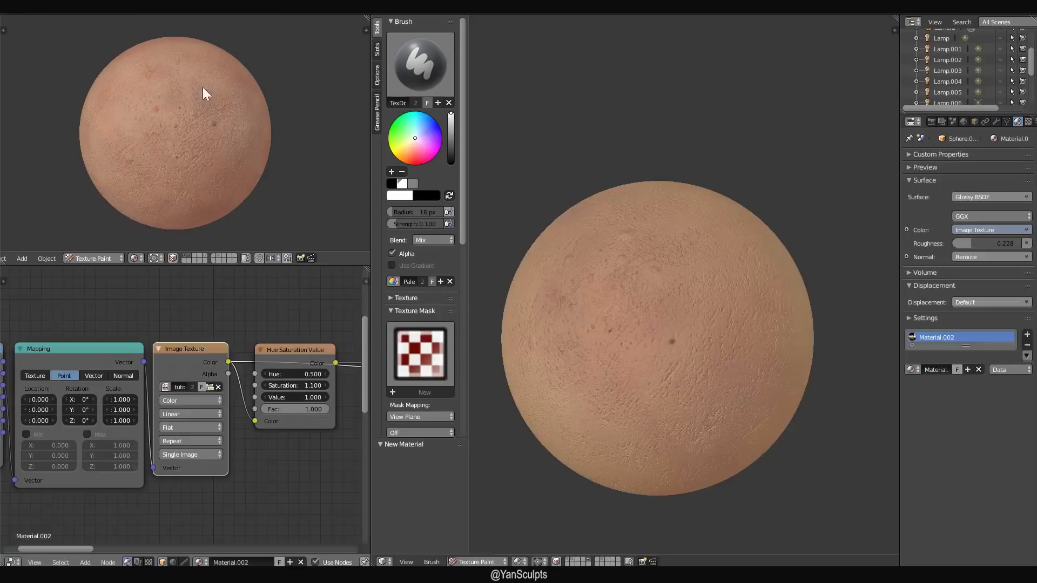
- Replace the image in the upper bump Image Texture node with tutorial_skin_bump.png from the texture_tutorial folder
{"action": "middle_click_drag", "start_coordinate": [265, 472], "coordinate": [238, 407]}
{"action": "scroll", "coordinate": [238, 406], "scroll_direction": "down", "scroll_amount": 3}
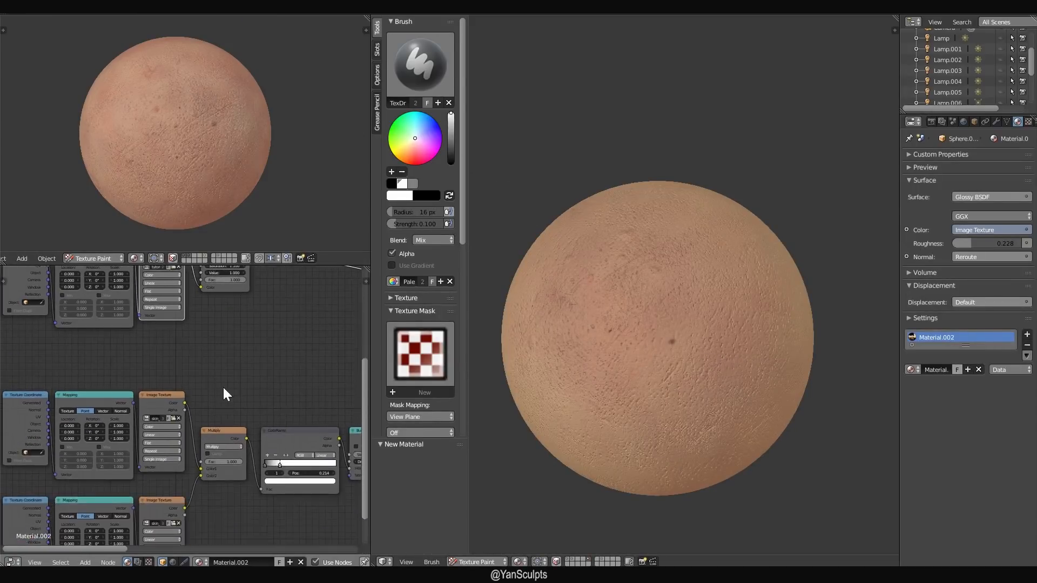
{"action": "scroll", "coordinate": [206, 449], "scroll_direction": "up", "scroll_amount": 5}
{"action": "left_click", "coordinate": [213, 371]}
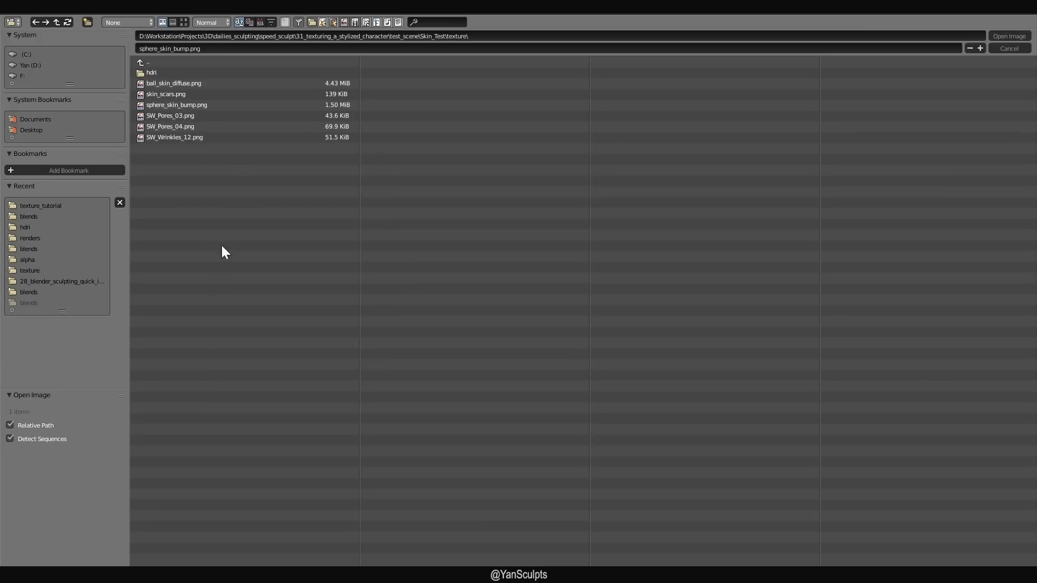
{"action": "left_click", "coordinate": [147, 64]}
{"action": "left_click", "coordinate": [168, 106]}
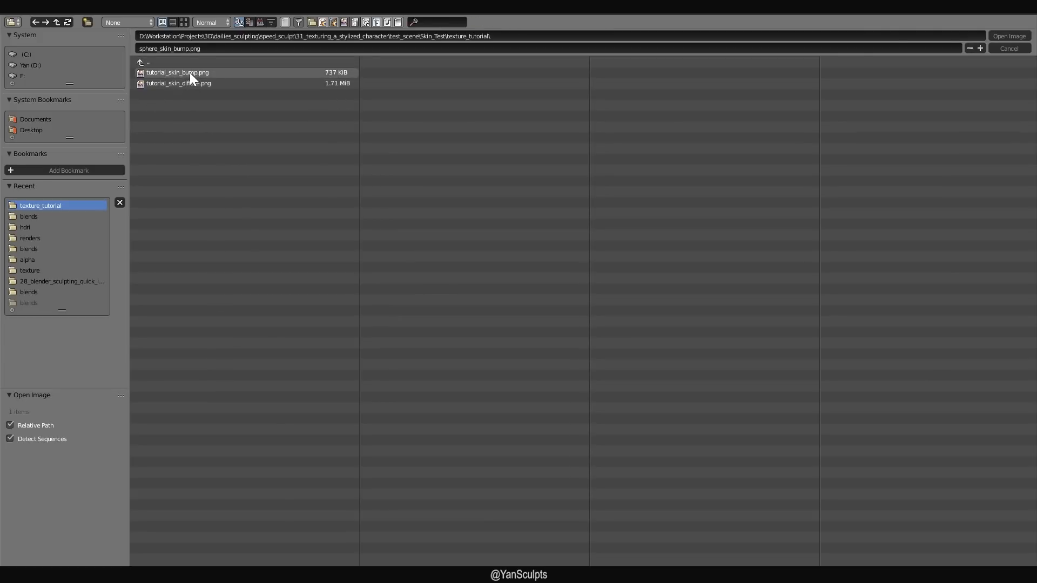
{"action": "double_click", "coordinate": [190, 72]}
- Mute the Multiply and ColorRamp nodes that sit between the bump image textures and the Bump node
{"action": "scroll", "coordinate": [241, 447], "scroll_direction": "down", "scroll_amount": 6}
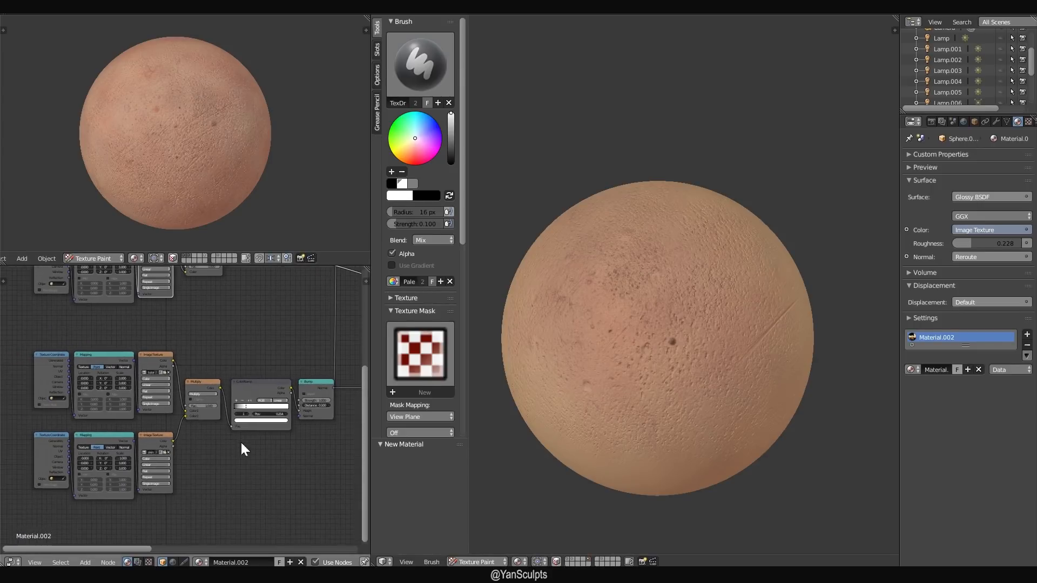
{"action": "scroll", "coordinate": [178, 398], "scroll_direction": "up", "scroll_amount": 3}
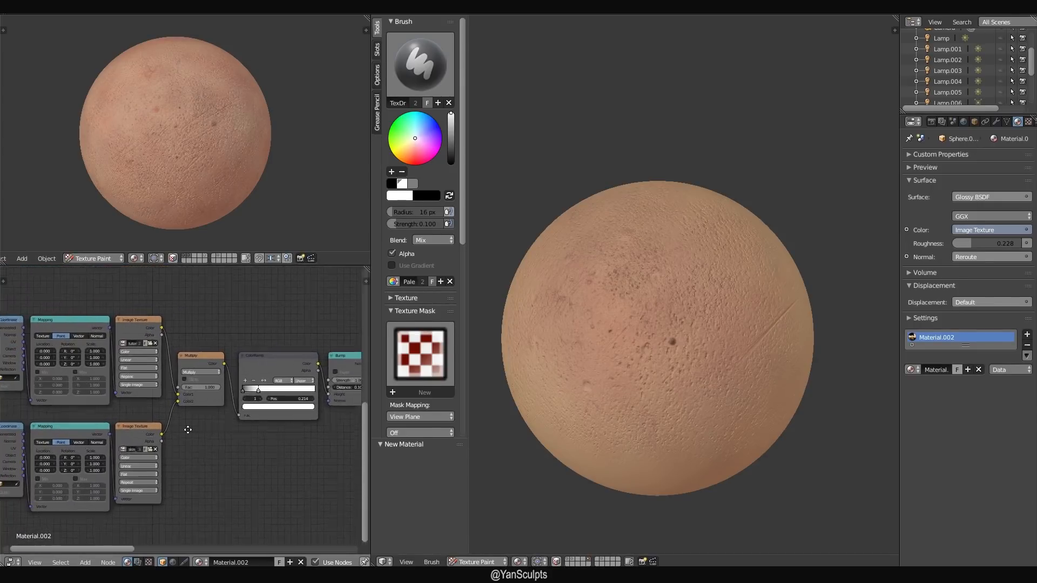
{"action": "scroll", "coordinate": [173, 399], "scroll_direction": "down", "scroll_amount": 2}
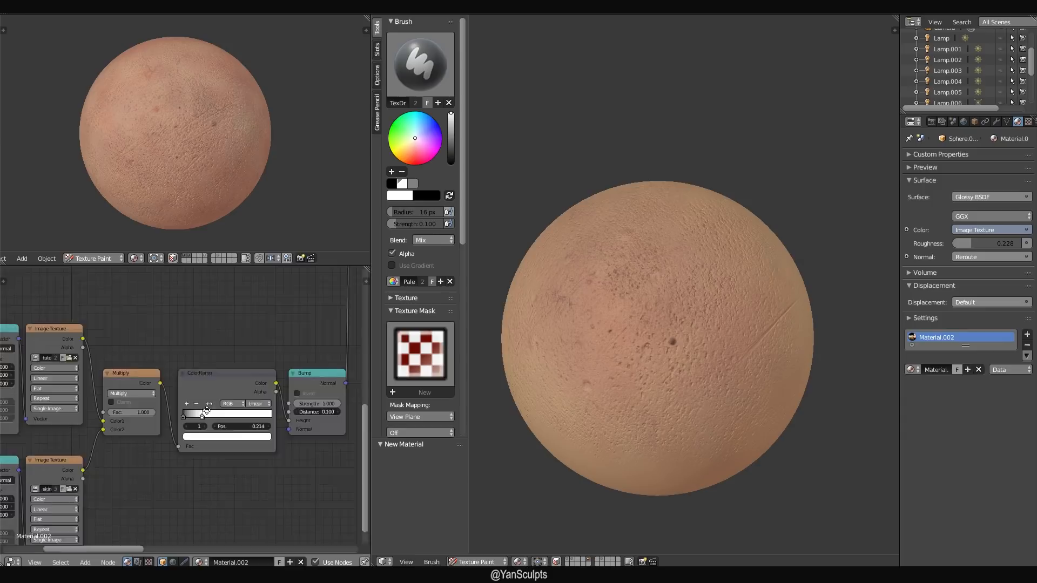
{"action": "left_click", "coordinate": [145, 390]}
{"action": "key", "text": "m"}
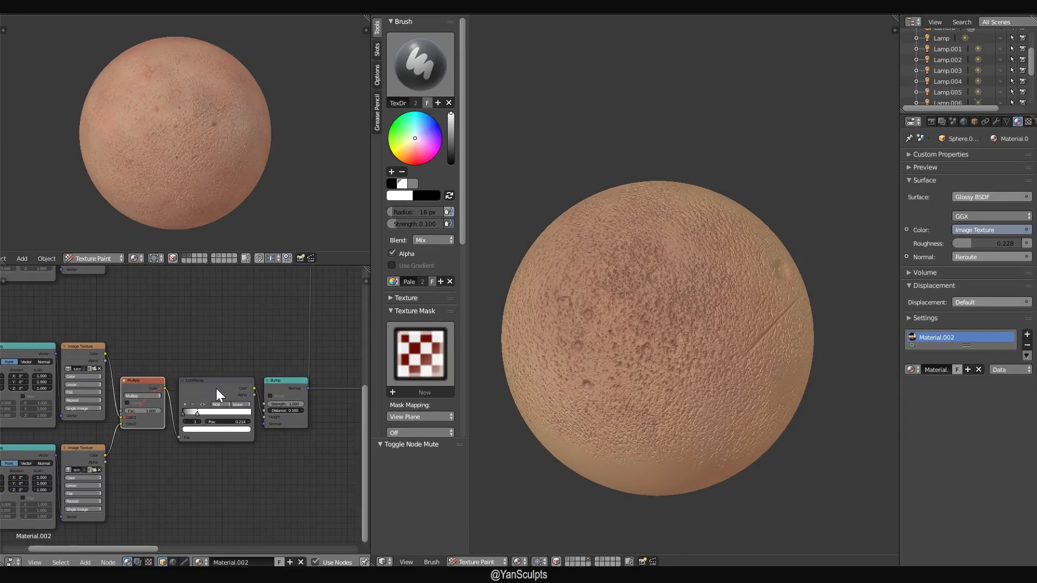
{"action": "left_click", "coordinate": [219, 394]}
{"action": "key", "text": "m"}
{"action": "middle_click_drag", "start_coordinate": [255, 412], "coordinate": [224, 409]}
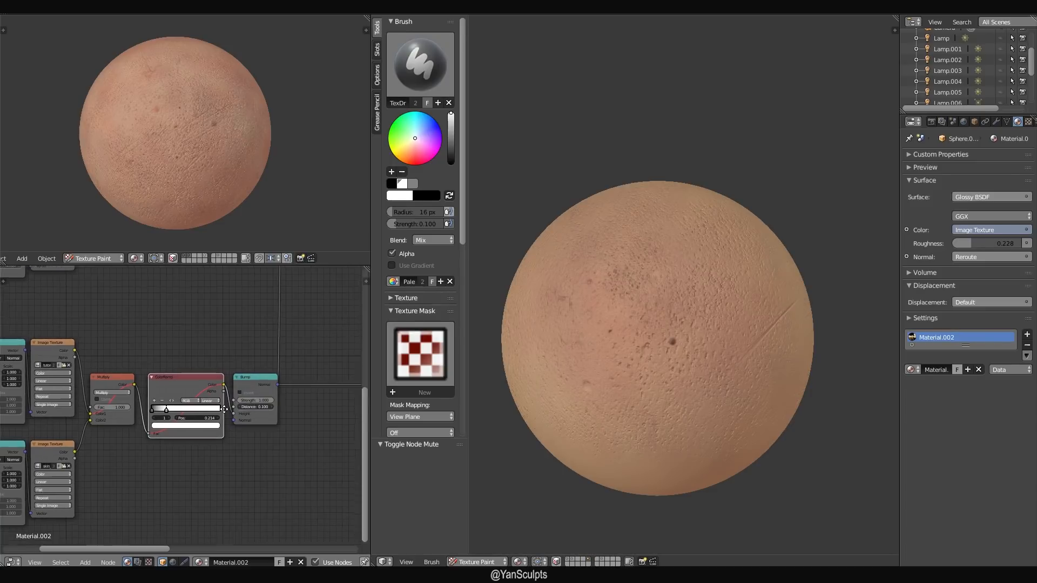
- Delete the lower skin scars Image Texture node together with its Mapping and Texture Coordinate nodes
{"action": "scroll", "coordinate": [234, 430], "scroll_direction": "down", "scroll_amount": 3}
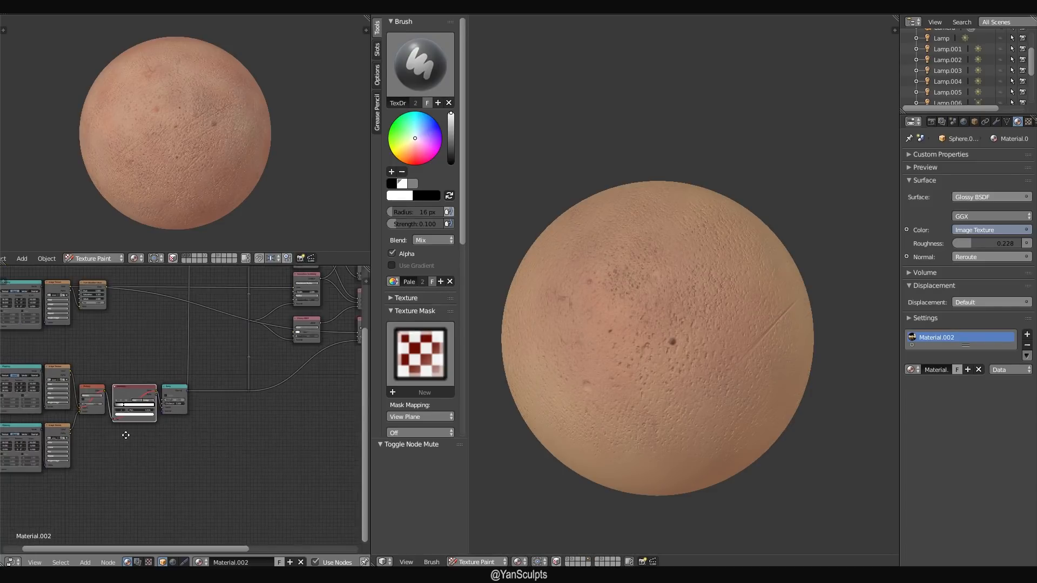
{"action": "middle_click_drag", "start_coordinate": [125, 436], "coordinate": [276, 425]}
{"action": "scroll", "coordinate": [216, 405], "scroll_direction": "up", "scroll_amount": 5}
{"action": "left_click", "coordinate": [215, 421]}
{"action": "left_click", "coordinate": [152, 427], "text": "shift"}
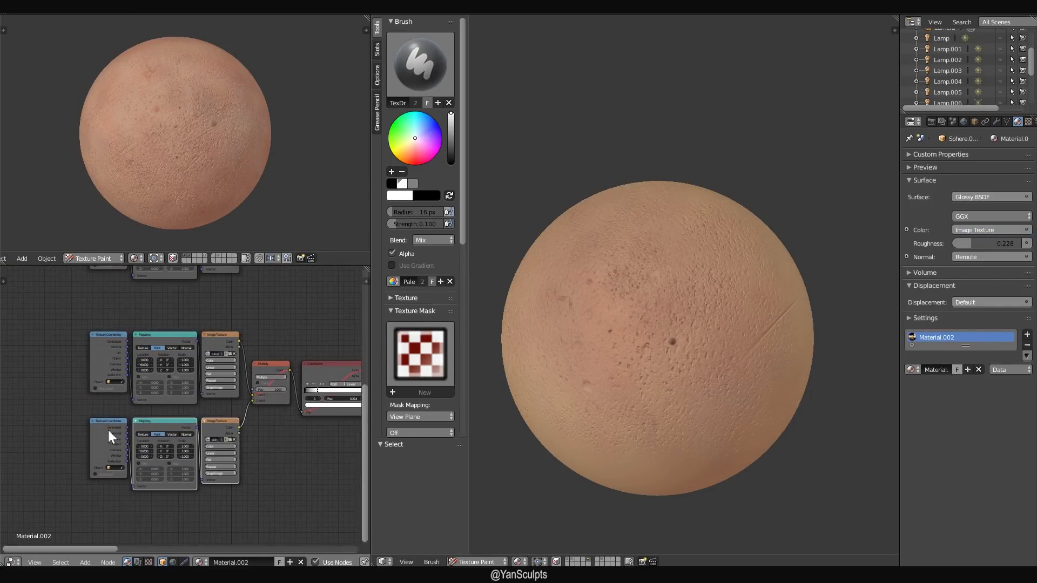
{"action": "left_click", "coordinate": [111, 437], "text": "shift"}
{"action": "key", "text": "x"}
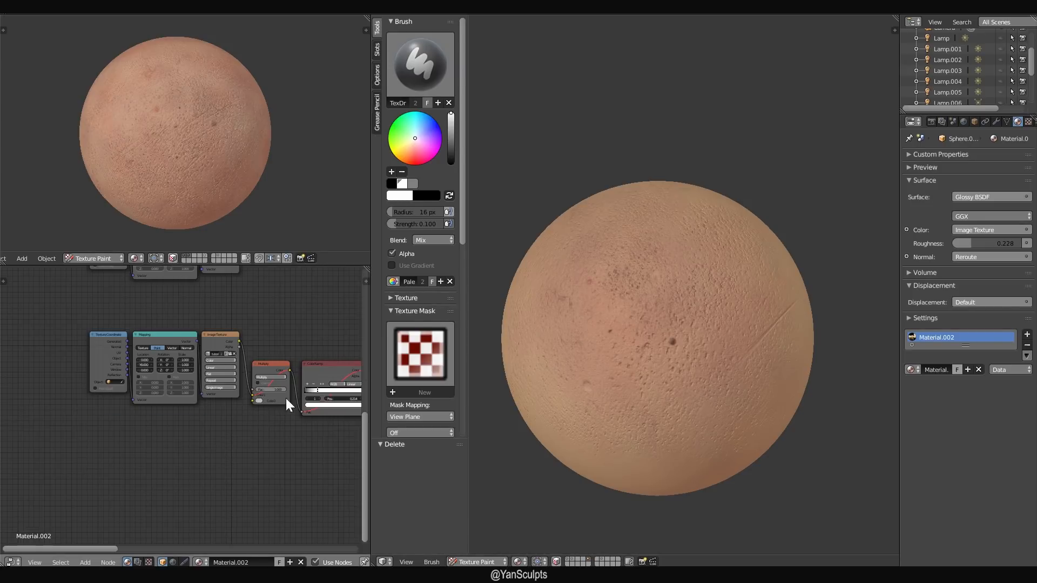
- Delete the muted ColorRamp and Multiply nodes with reconnect, so the bump image feeds the Bump node directly
{"action": "middle_click_drag", "start_coordinate": [290, 405], "coordinate": [177, 412]}
{"action": "left_click", "coordinate": [220, 380]}
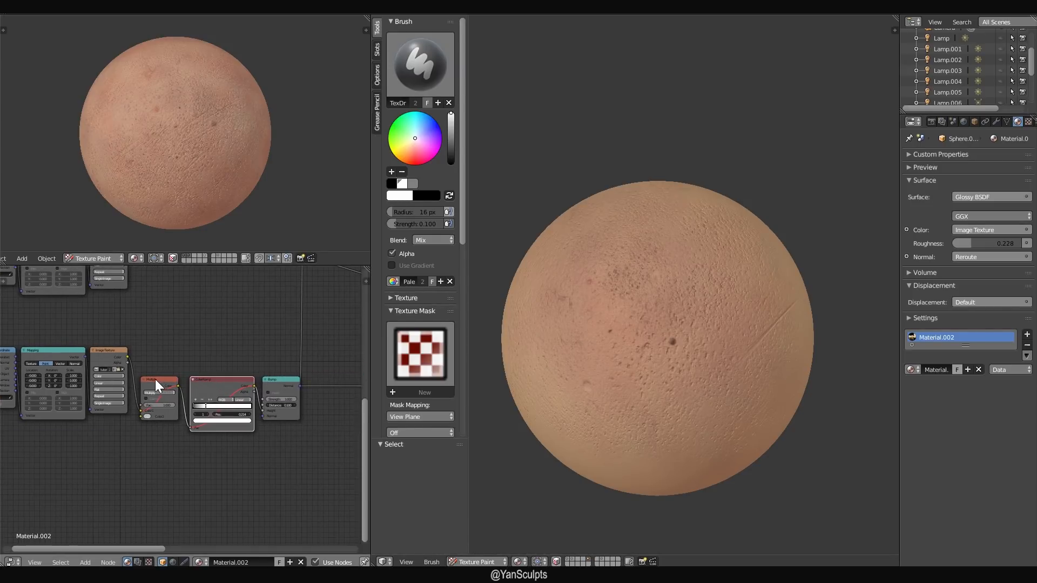
{"action": "left_click", "coordinate": [158, 381]}
{"action": "key", "text": "ctrl+x"}
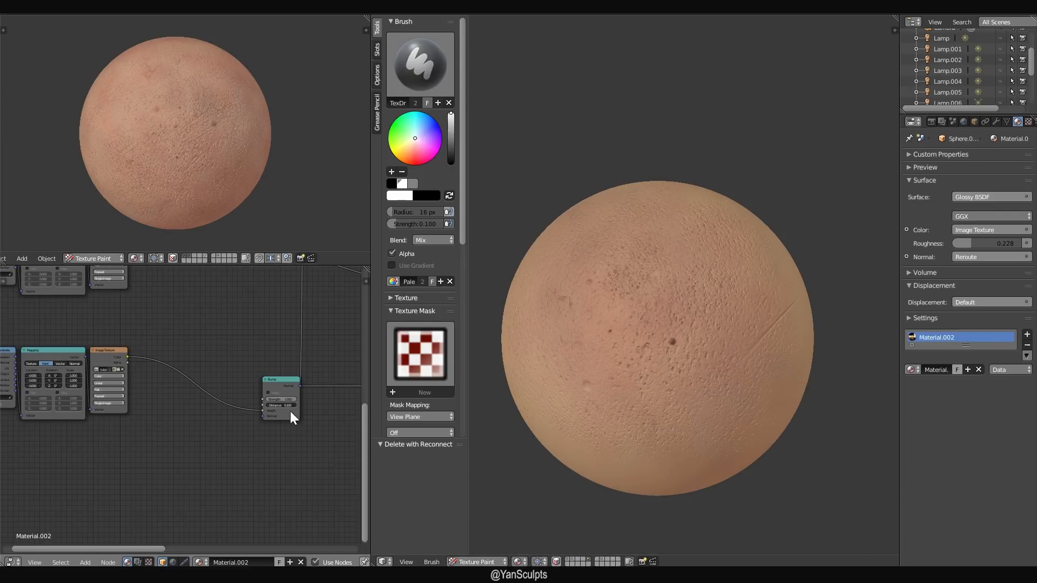
- Connect the final Mix Shader to the Material Output in Material.002, and do the same in the reference sphere's Material.003
{"action": "scroll", "coordinate": [319, 435], "scroll_direction": "down", "scroll_amount": 6}
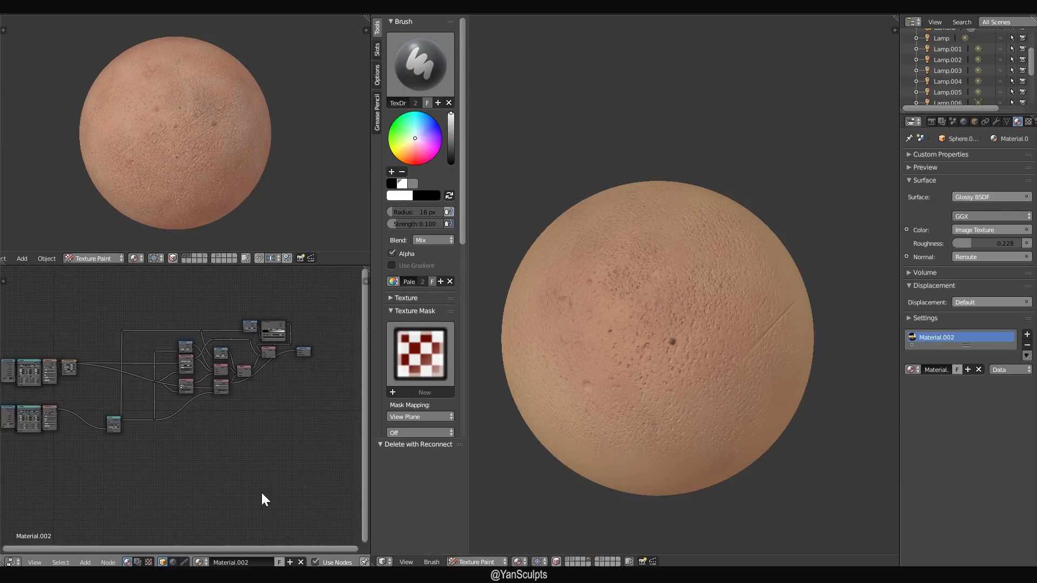
{"action": "scroll", "coordinate": [240, 448], "scroll_direction": "up", "scroll_amount": 5}
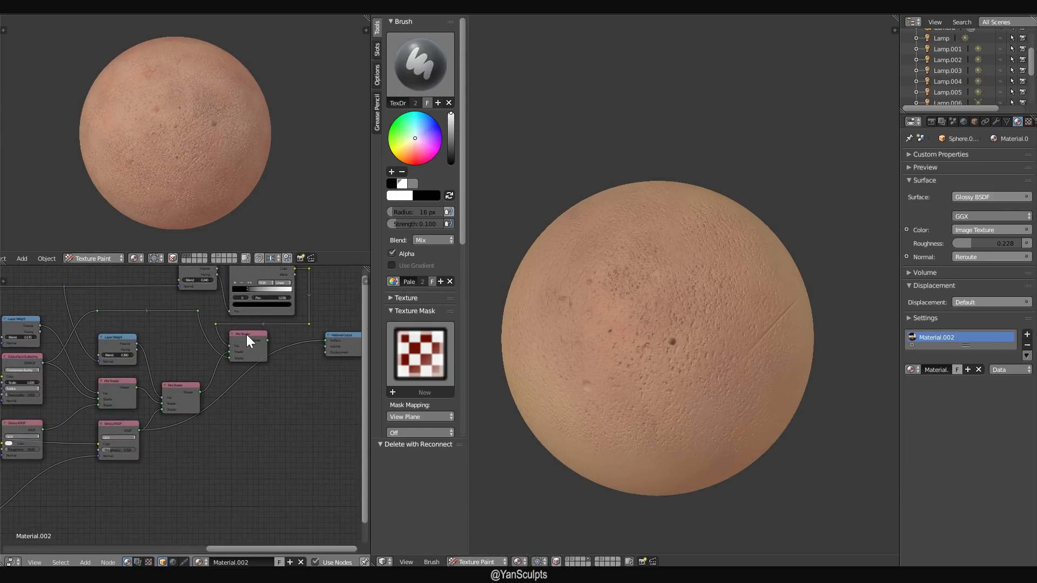
{"action": "right_click", "coordinate": [247, 335], "text": "alt"}
{"action": "left_click", "coordinate": [249, 346], "text": "ctrl+shift"}
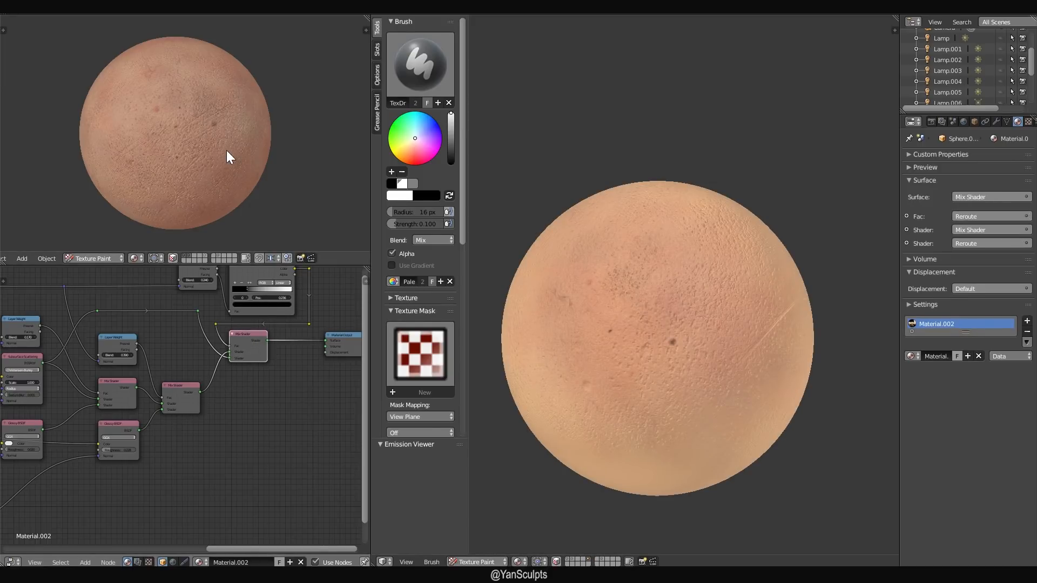
{"action": "right_click", "coordinate": [230, 204]}
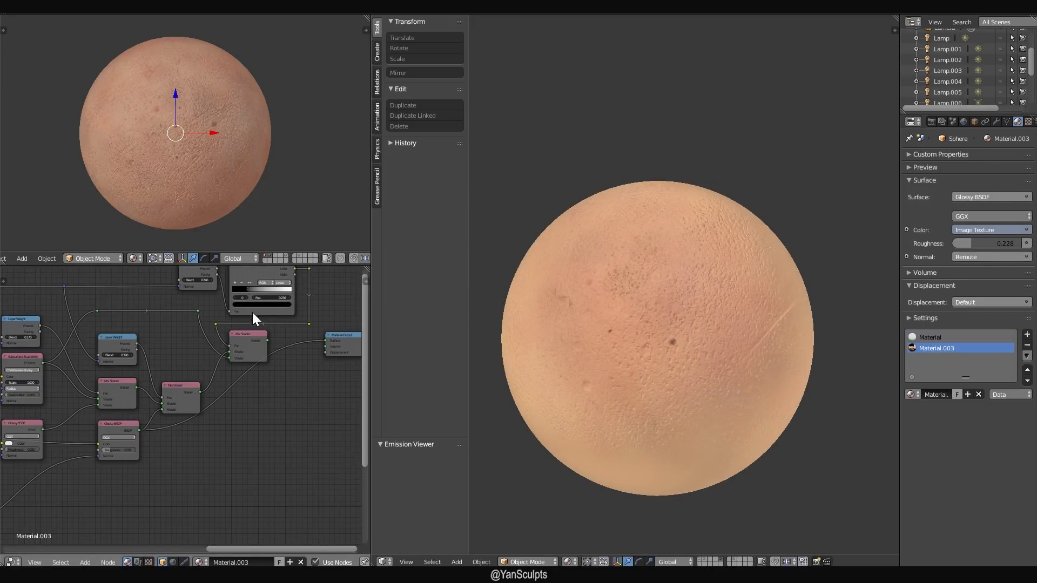
{"action": "left_click", "coordinate": [251, 340], "text": "ctrl+shift"}
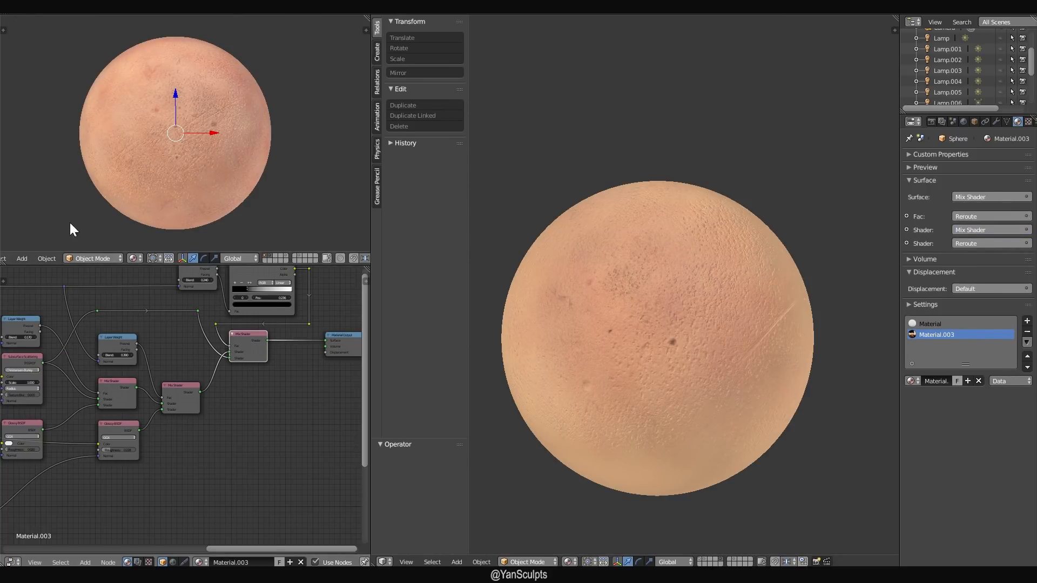
- Join the reference sphere's viewport with the node editor below it so the viewport fills the combined space
{"action": "right_click", "coordinate": [146, 262]}
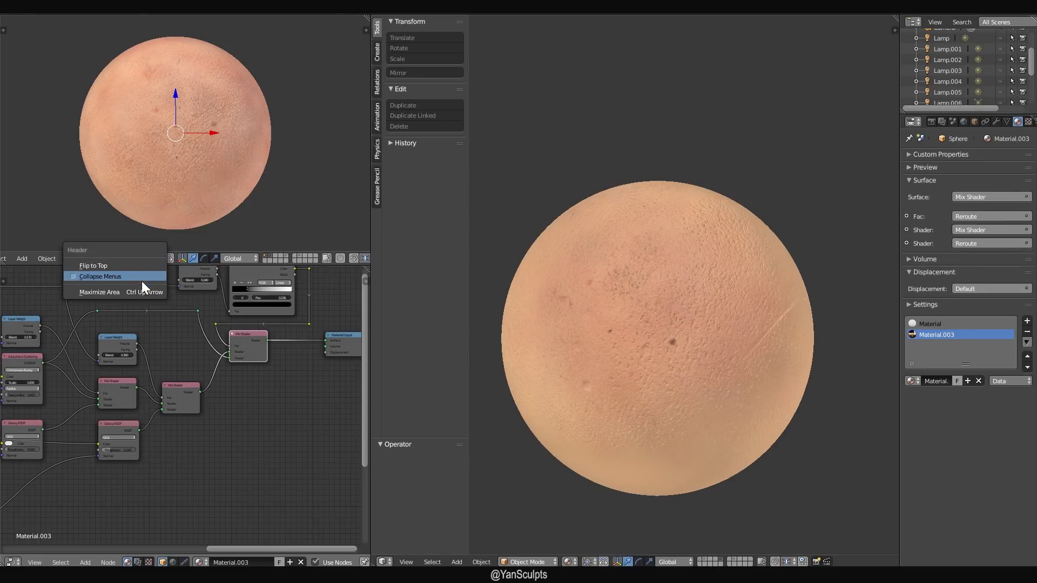
{"action": "right_click", "coordinate": [193, 264]}
{"action": "left_click", "coordinate": [192, 264]}
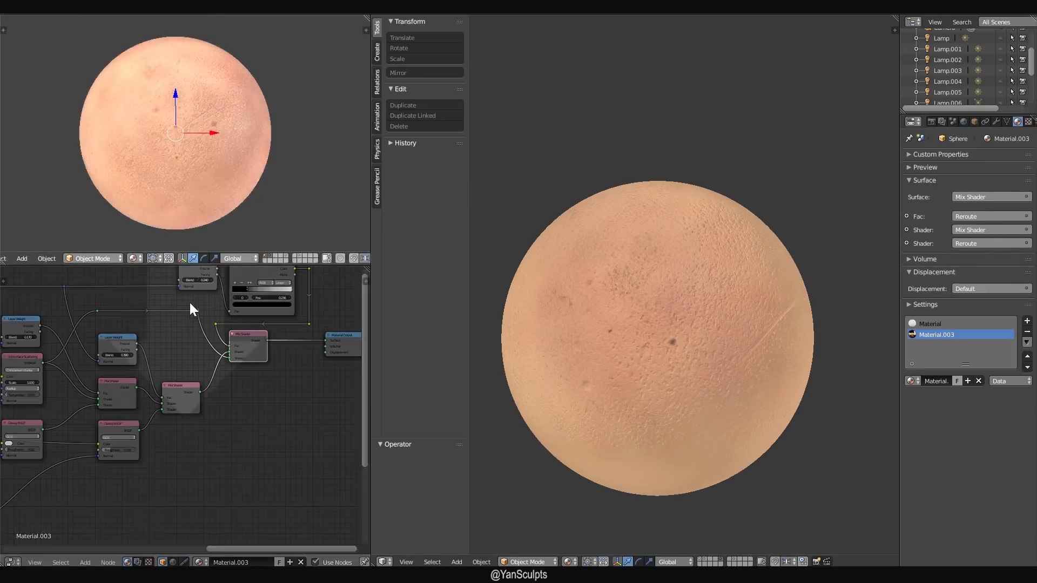
{"action": "left_click", "coordinate": [189, 302]}
- Frame both spheres at similar size and preview each in rendered shading to compare the reference with the painted skin
{"action": "middle_click_drag", "start_coordinate": [205, 263], "coordinate": [216, 268], "text": "shift"}
{"action": "middle_click_drag", "start_coordinate": [657, 277], "coordinate": [660, 257], "text": "shift"}
{"action": "mouse_move", "coordinate": [659, 259]}
{"action": "middle_mouse_down", "text": "ctrl"}
{"action": "mouse_move", "coordinate": [657, 279]}
{"action": "mouse_move", "coordinate": [666, 266]}
{"action": "middle_mouse_up", "text": "ctrl"}
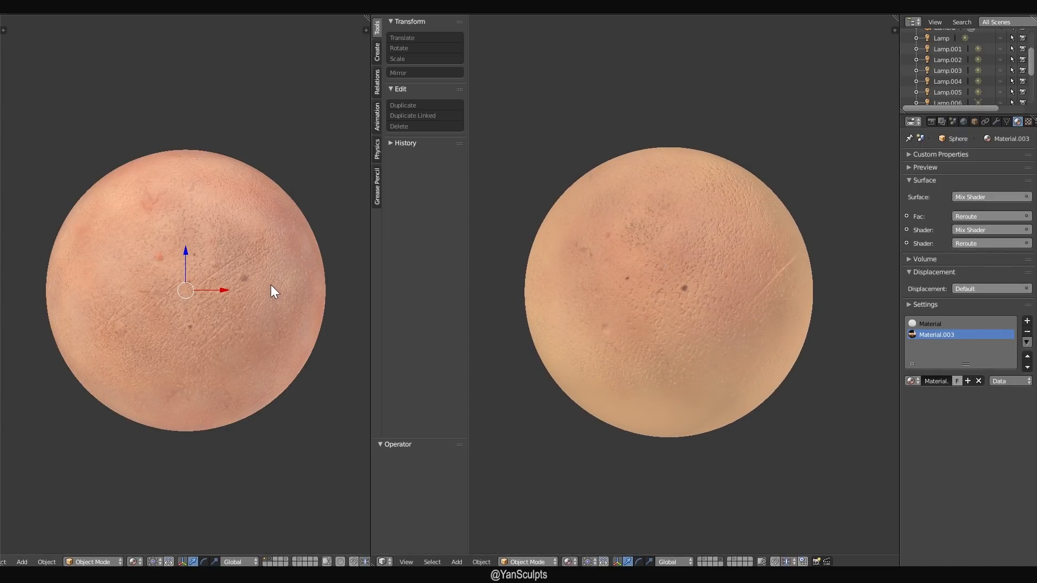
{"action": "key", "text": "shift+z"}
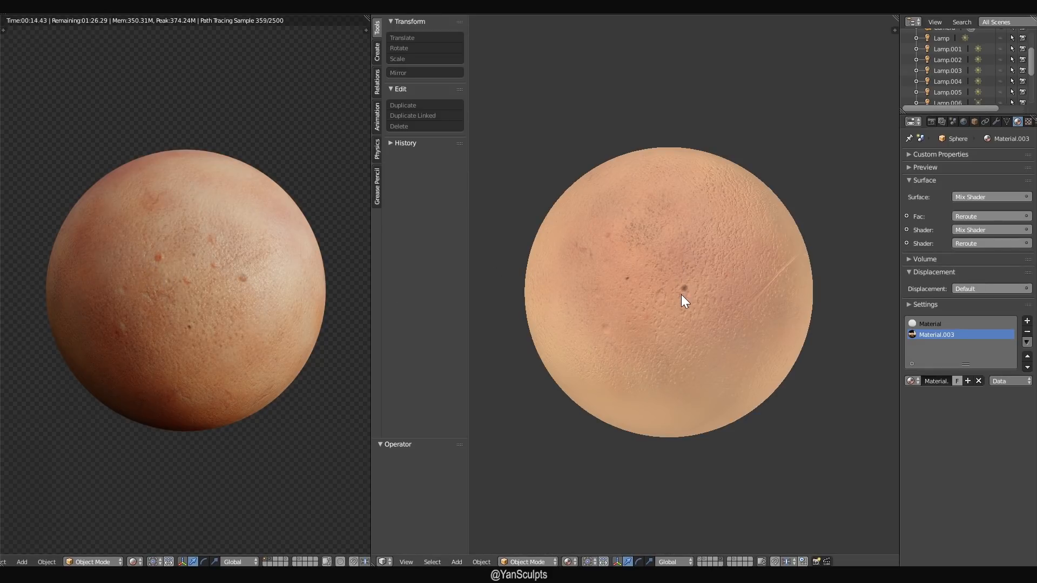
{"action": "key", "text": "shift+z"}
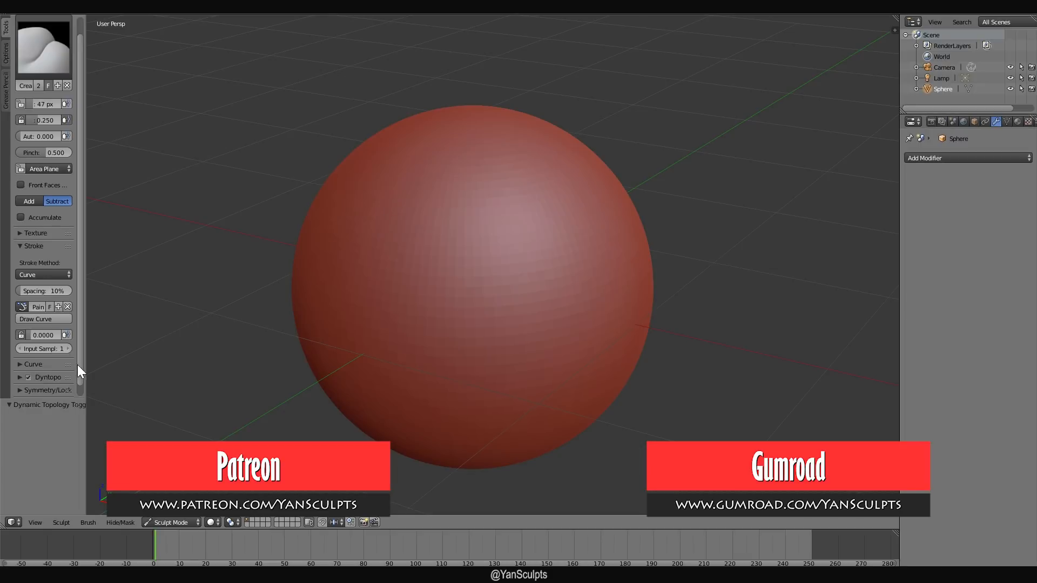
{"action": "key", "text": "Return"}
{"action": "key", "text": "g"}
{"action": "left_click", "coordinate": [576, 222]}
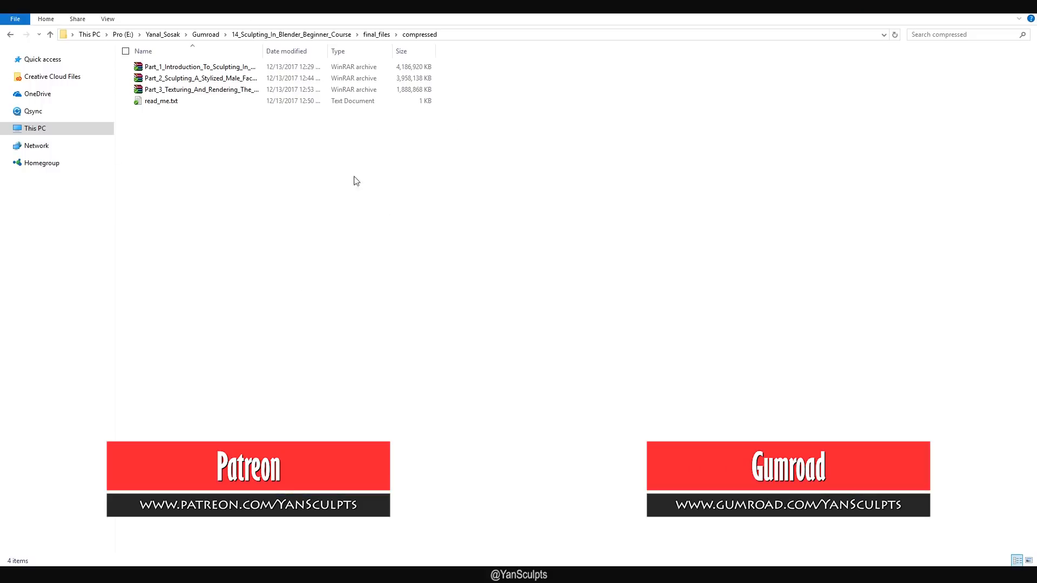
- Switch to File Explorer and examine the 03_tutorials_with_audio videos inside the Part_1_Introduction_To_Sculpting_In_Blender folder
{"action": "key", "text": "alt+Up"}
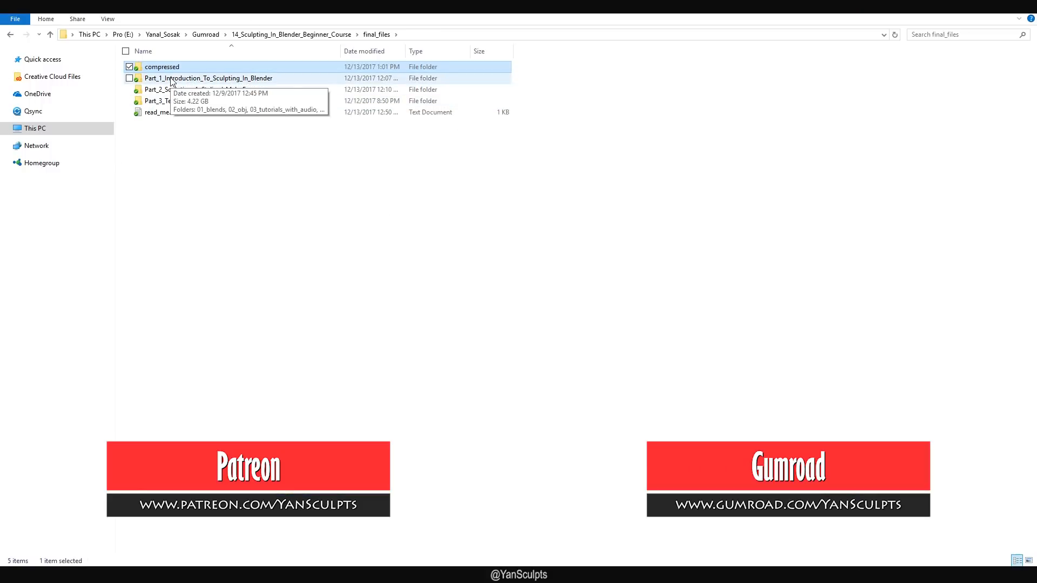
{"action": "left_click", "coordinate": [170, 80]}
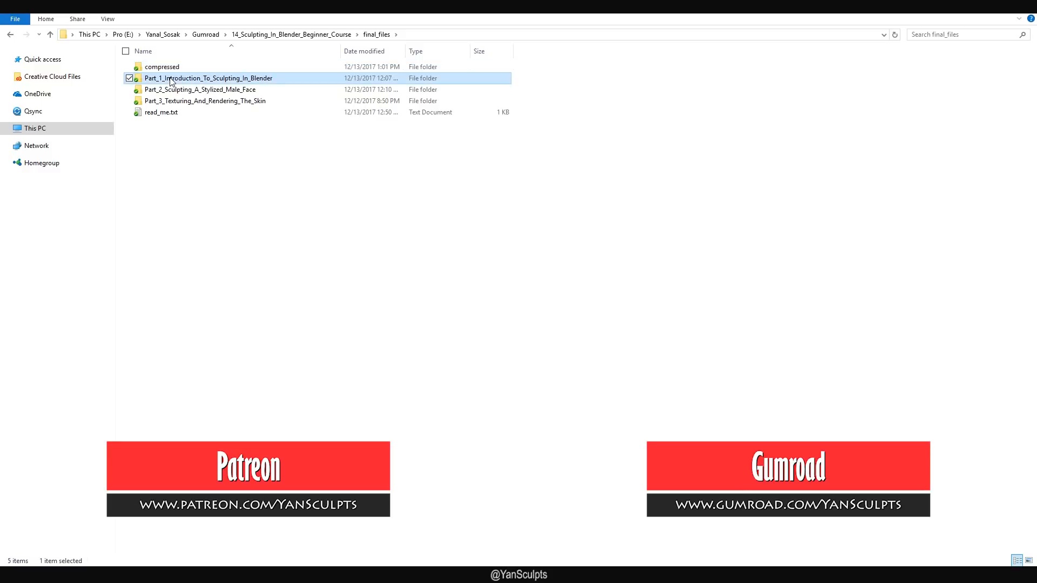
{"action": "double_click", "coordinate": [220, 80]}
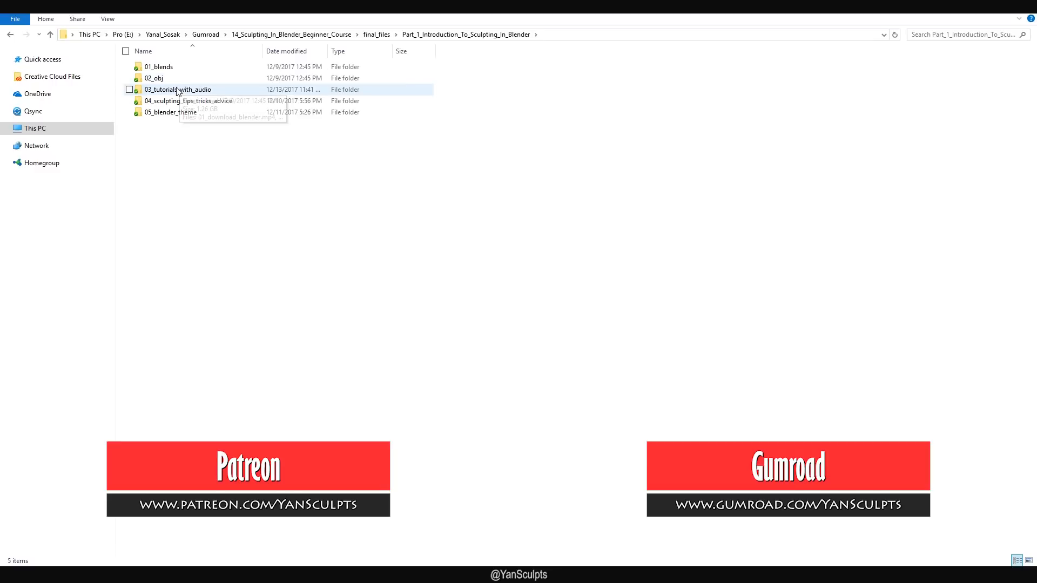
{"action": "double_click", "coordinate": [192, 99]}
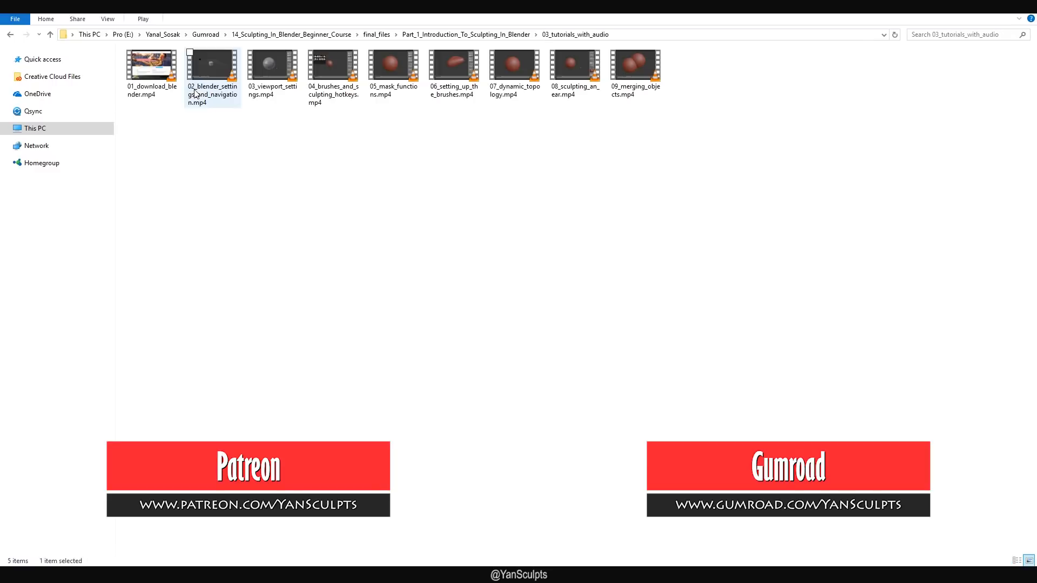
{"action": "left_click_drag", "start_coordinate": [154, 125], "coordinate": [626, 93]}
{"action": "key", "text": "alt+Up"}
- Examine the 04_sculpting_tips_tricks_advice and 05_blender_theme folders, and return to the final_files folder
{"action": "double_click", "coordinate": [221, 104]}
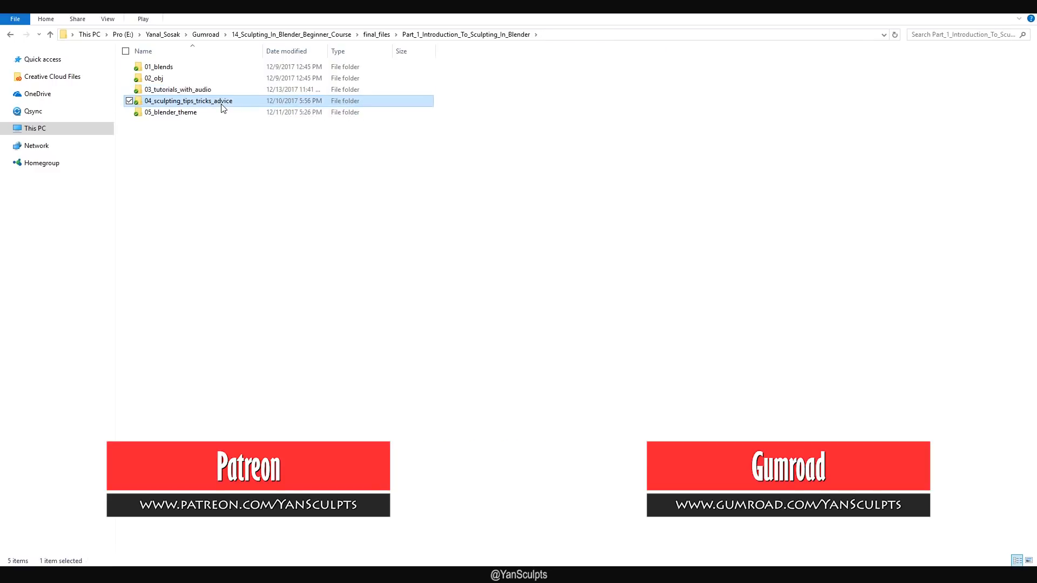
{"action": "left_click_drag", "start_coordinate": [158, 136], "coordinate": [958, 80]}
{"action": "key", "text": "alt+Left"}
{"action": "double_click", "coordinate": [222, 114]}
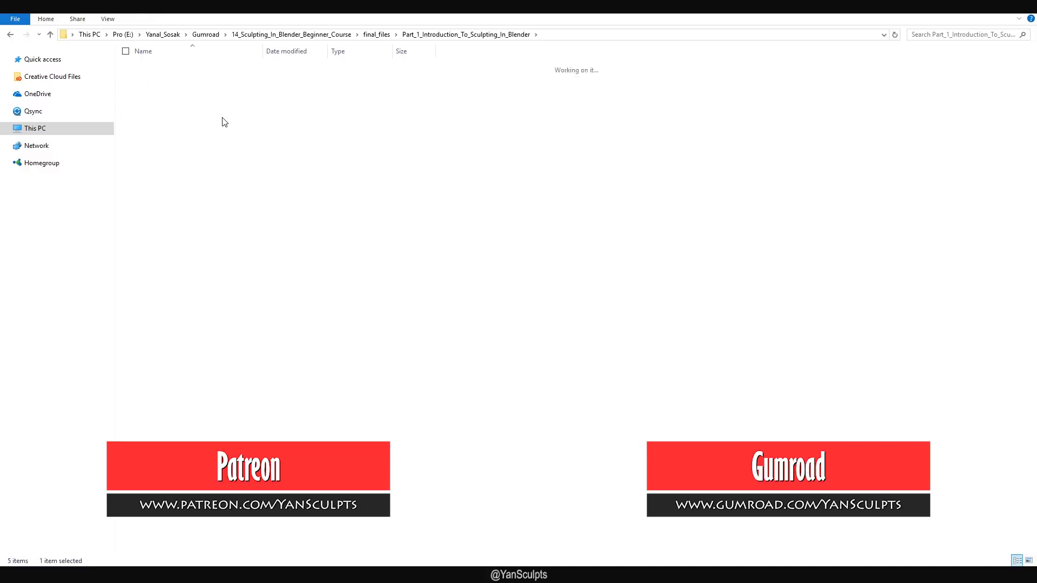
{"action": "left_click_drag", "start_coordinate": [204, 137], "coordinate": [149, 71]}
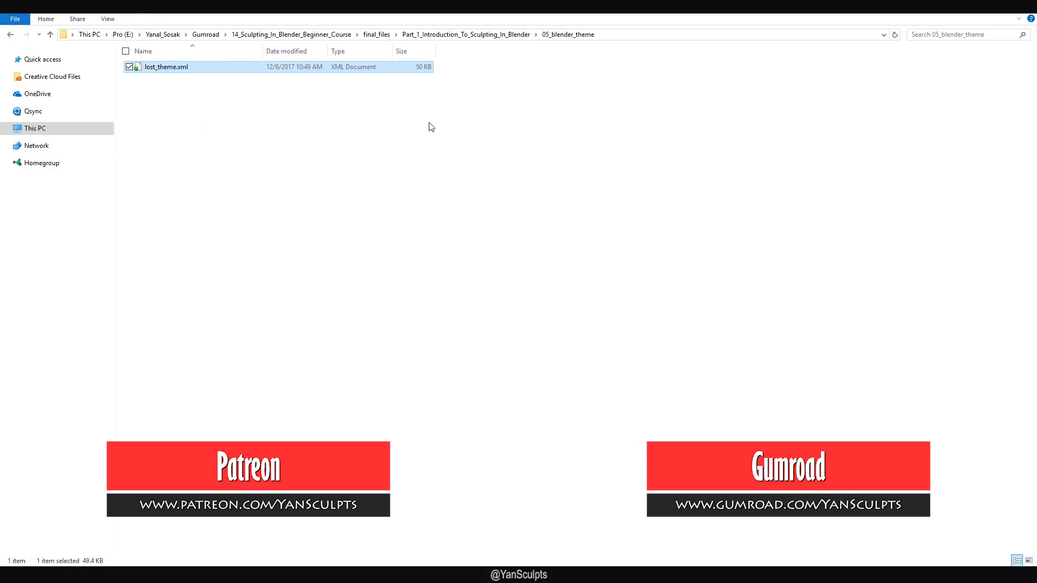
{"action": "key", "text": "alt+Left"}
{"action": "key", "text": "alt+Left"}
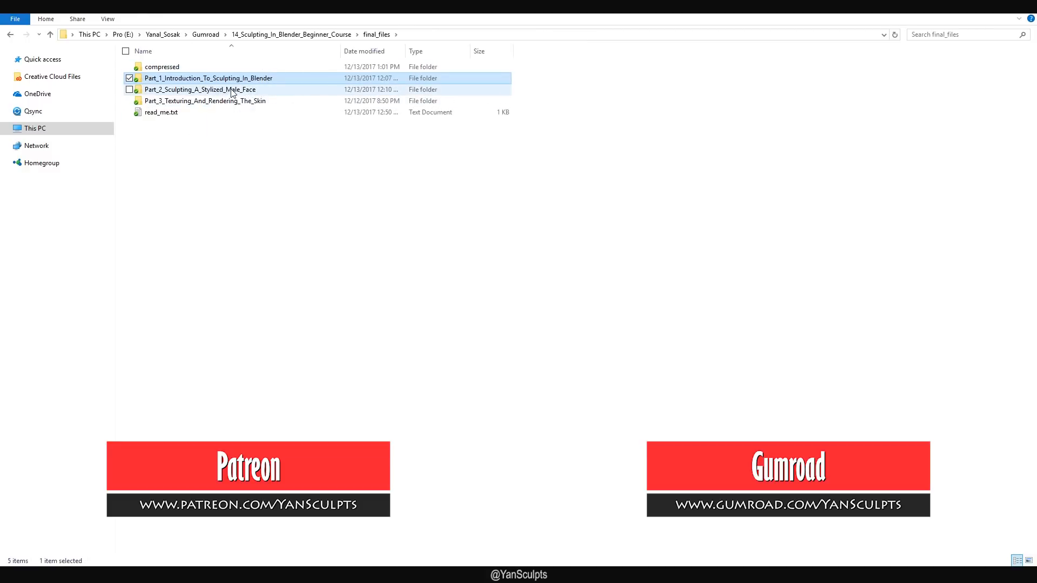
- Examine the 04_tutorial_with_audio contents of Part_2_Sculpting_A_Stylized_Male_Face, and open the Part_3_Texturing_And_Rendering_The_Skin folder
{"action": "double_click", "coordinate": [191, 91]}
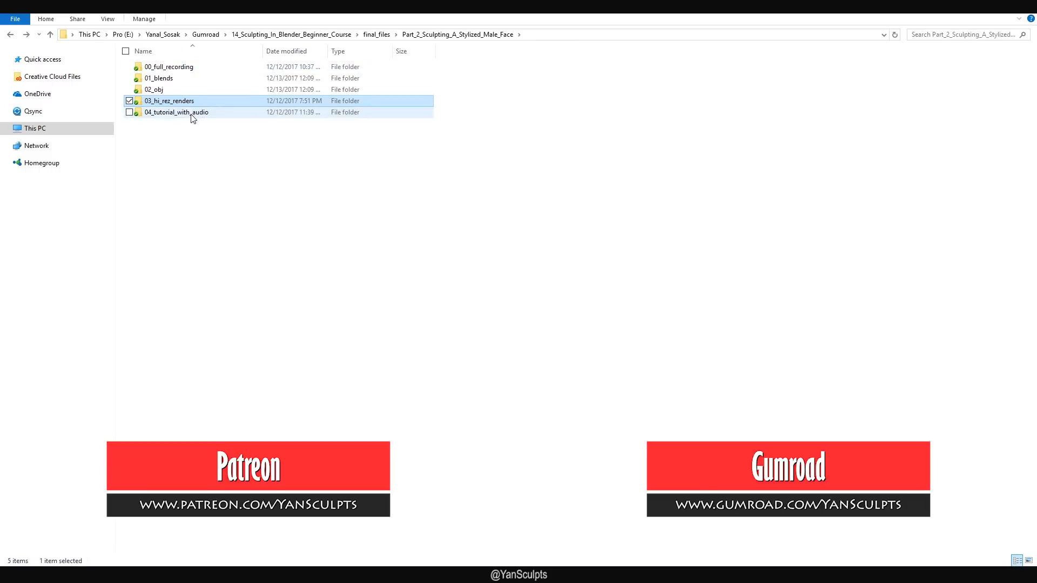
{"action": "double_click", "coordinate": [192, 114]}
{"action": "left_click_drag", "start_coordinate": [196, 139], "coordinate": [161, 97]}
{"action": "key", "text": "alt+Up"}
{"action": "key", "text": "alt+Up"}
{"action": "double_click", "coordinate": [216, 99]}
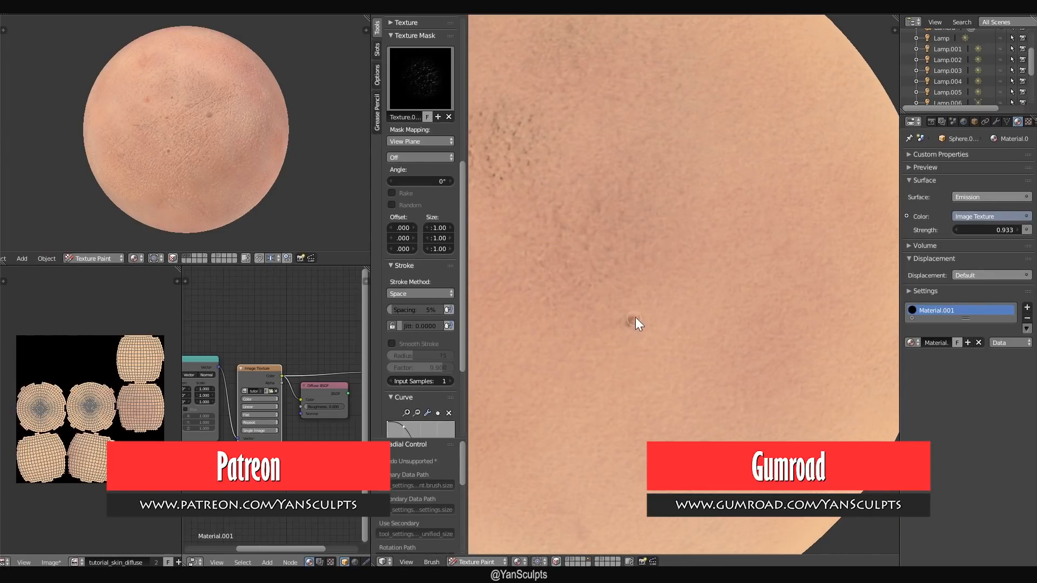
- Switch to Blender, touch up the small mole on the tutorial_skin_diffuse texture, and set the brush strength to 0.311
{"action": "scroll", "coordinate": [633, 313], "scroll_direction": "up", "scroll_amount": 1}
{"action": "left_click_drag", "start_coordinate": [621, 323], "coordinate": [617, 326]}
{"action": "scroll", "coordinate": [617, 327], "scroll_direction": "down", "scroll_amount": 3}
{"action": "mouse_move", "coordinate": [626, 329]}
{"action": "middle_mouse_down"}
{"action": "mouse_move", "coordinate": [702, 361]}
{"action": "mouse_move", "coordinate": [734, 400]}
{"action": "middle_mouse_up"}
{"action": "scroll", "coordinate": [432, 157], "scroll_direction": "up", "scroll_amount": 10}
{"action": "left_click", "coordinate": [433, 158]}
{"action": "key", "text": "shift+f"}
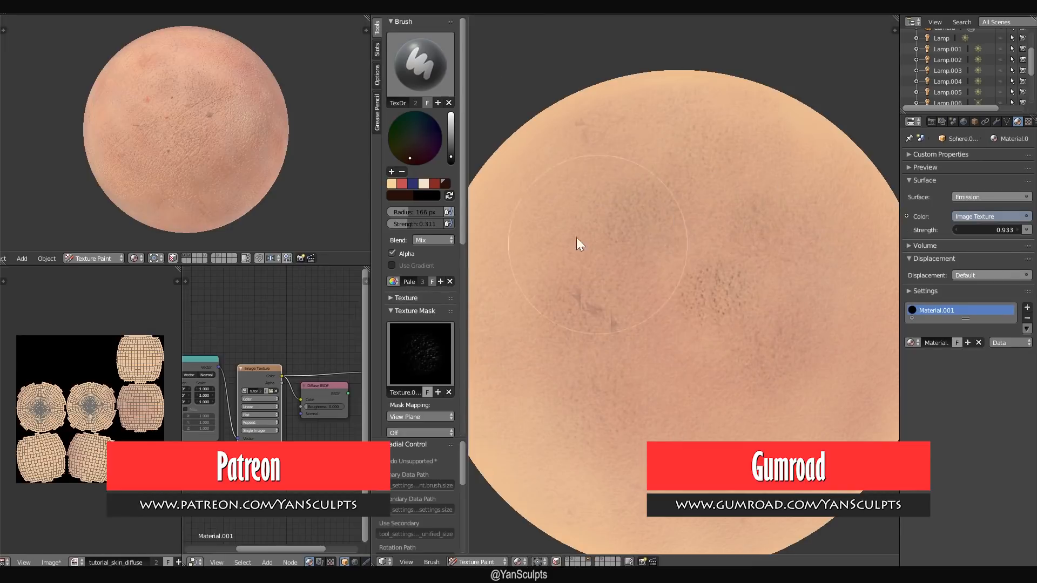
- Set the brush's stroke method to Airbrush and paint pore detail onto the grey sphere's tutorial_skin_bump texture
{"action": "scroll", "coordinate": [442, 423], "scroll_direction": "down", "scroll_amount": 12}
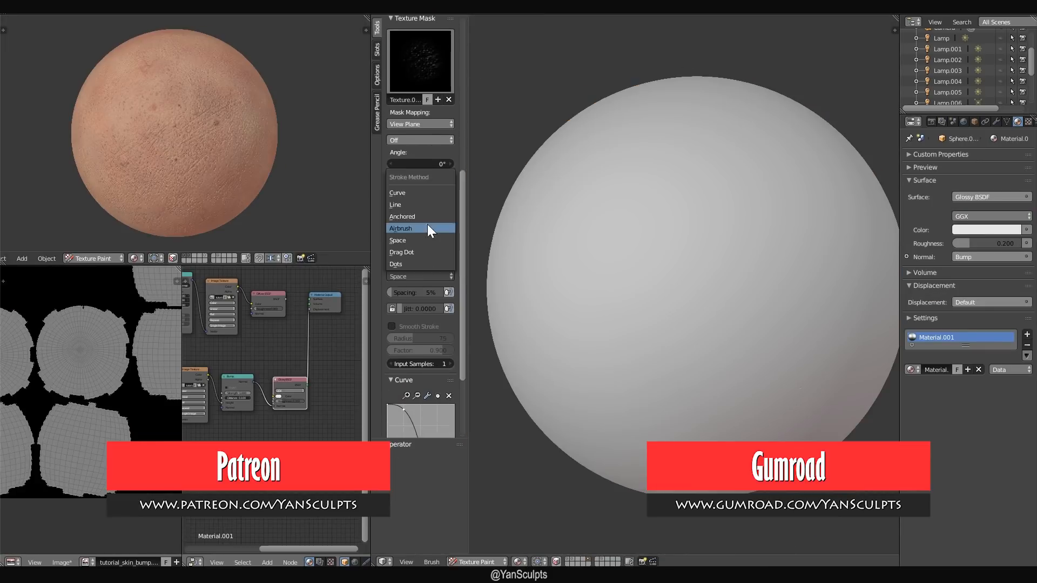
{"action": "left_click", "coordinate": [427, 225]}
{"action": "left_click_drag", "start_coordinate": [670, 278], "coordinate": [728, 338]}
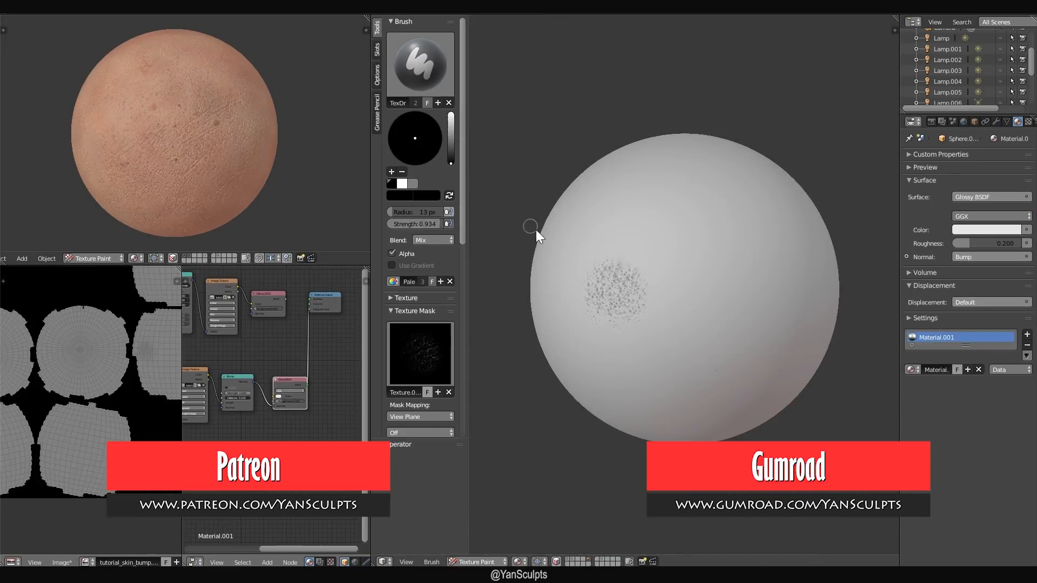
{"action": "left_click_drag", "start_coordinate": [670, 276], "coordinate": [647, 338]}
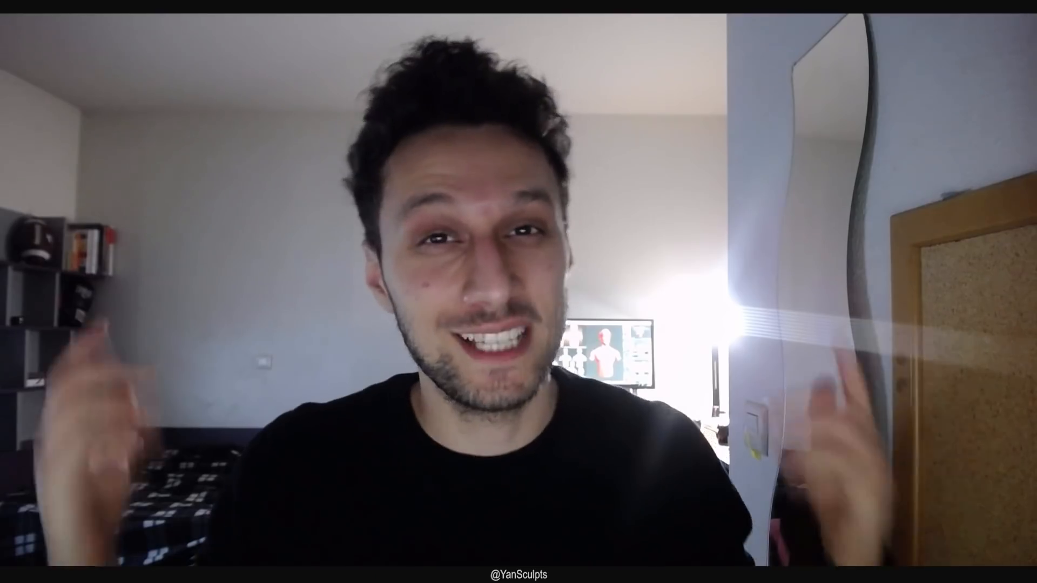